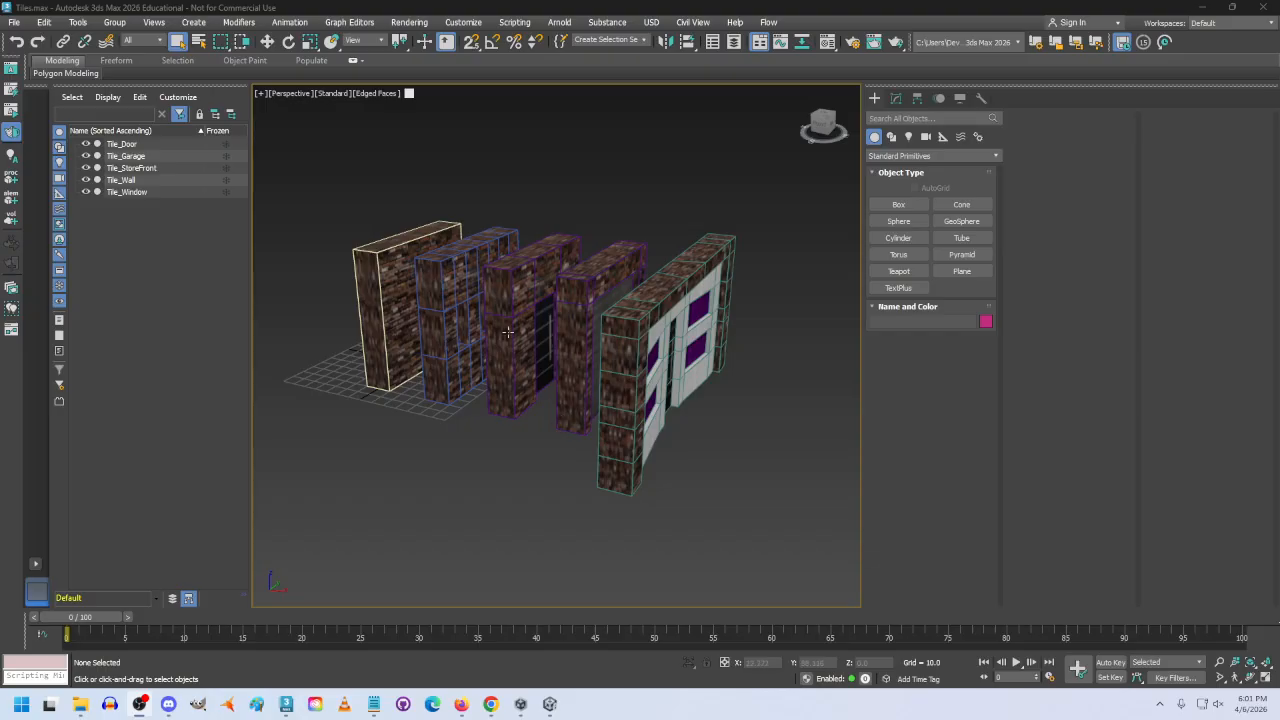
Step: Examine the wall, window, door, garage and storefront tile models up close and from several angles
{"action": "scroll", "coordinate": [540, 349], "scroll_direction": "up", "scroll_amount": 5}
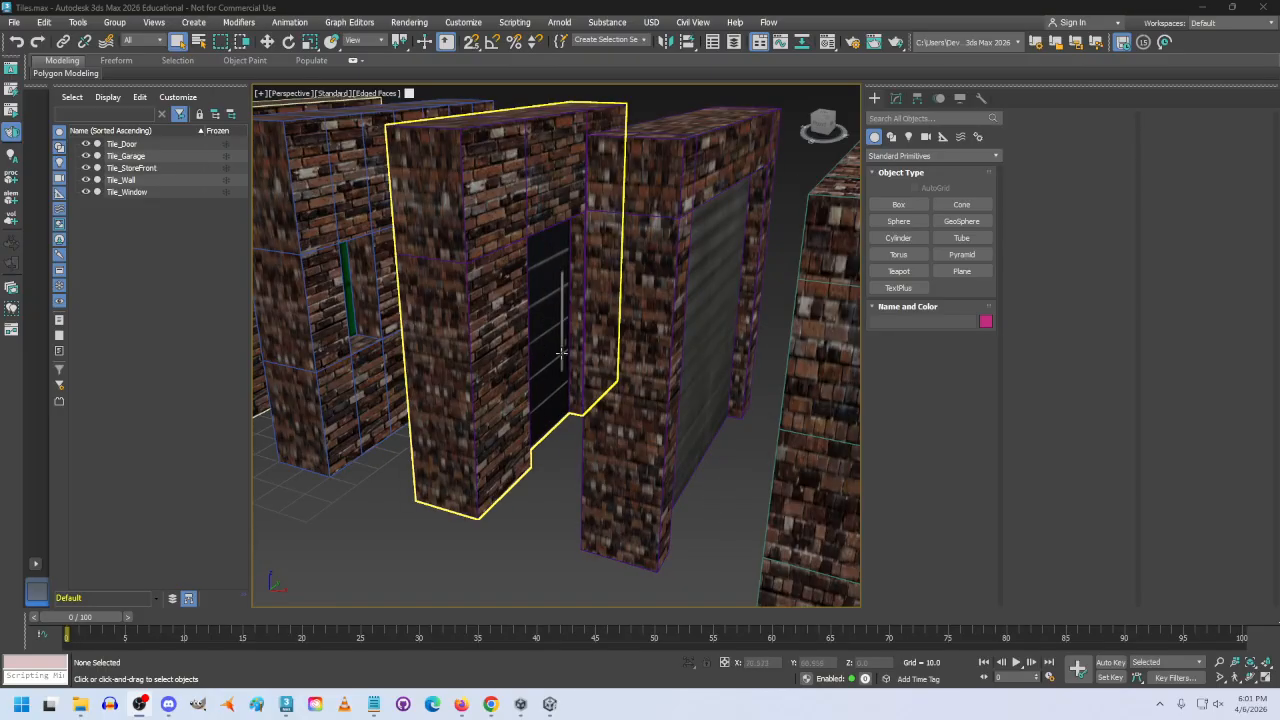
{"action": "middle_click_drag", "start_coordinate": [393, 333], "coordinate": [480, 390], "text": "alt"}
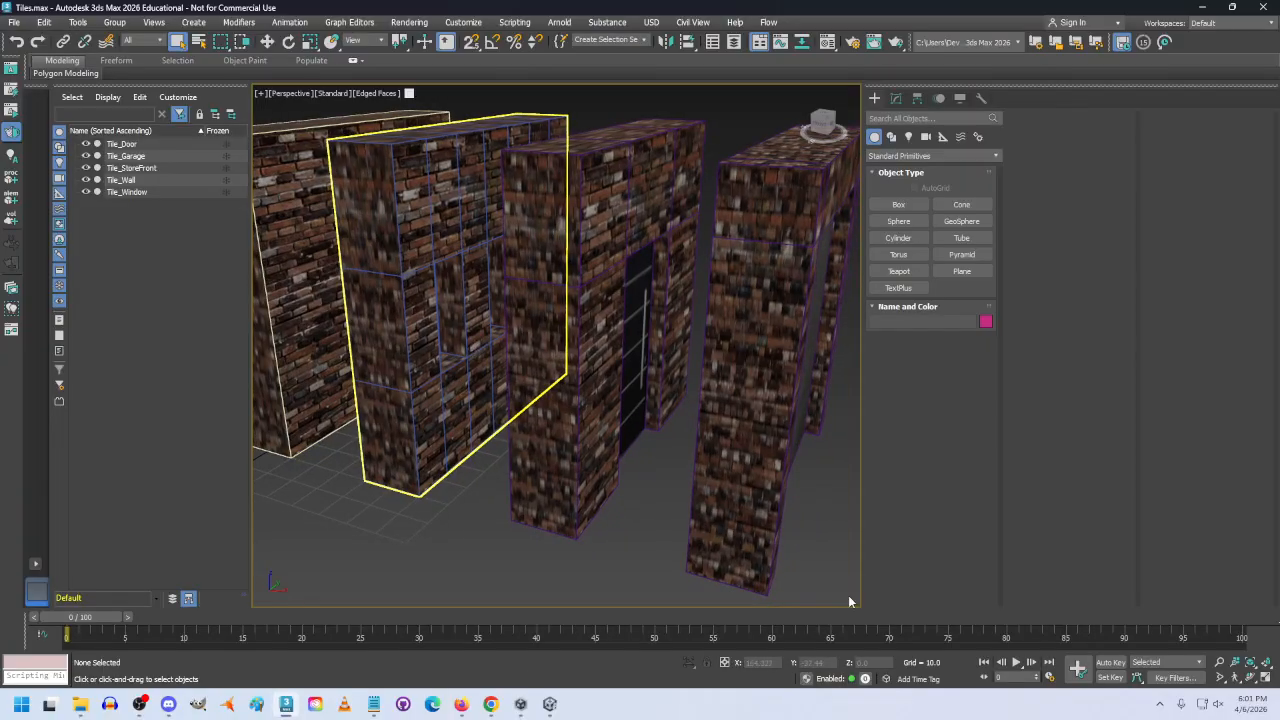
{"action": "left_click", "coordinate": [1249, 678]}
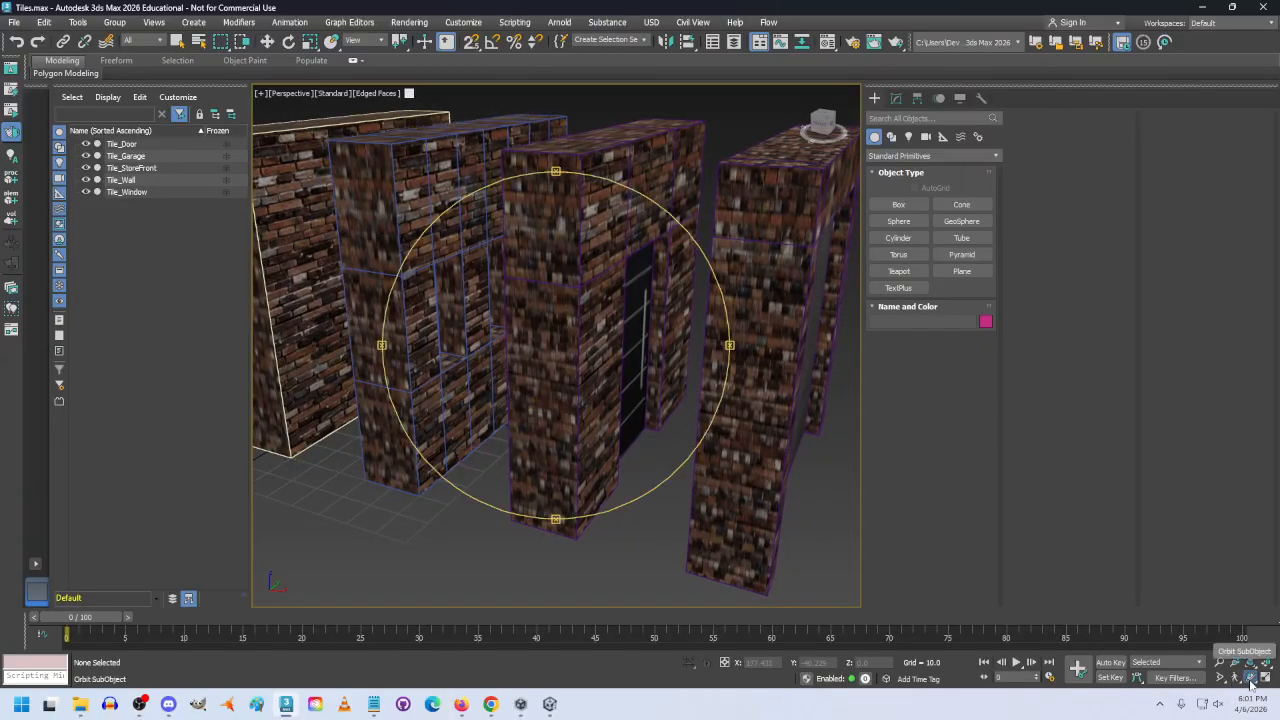
{"action": "left_click_drag", "start_coordinate": [656, 491], "coordinate": [560, 291]}
{"action": "scroll", "coordinate": [558, 273], "scroll_direction": "down", "scroll_amount": 10}
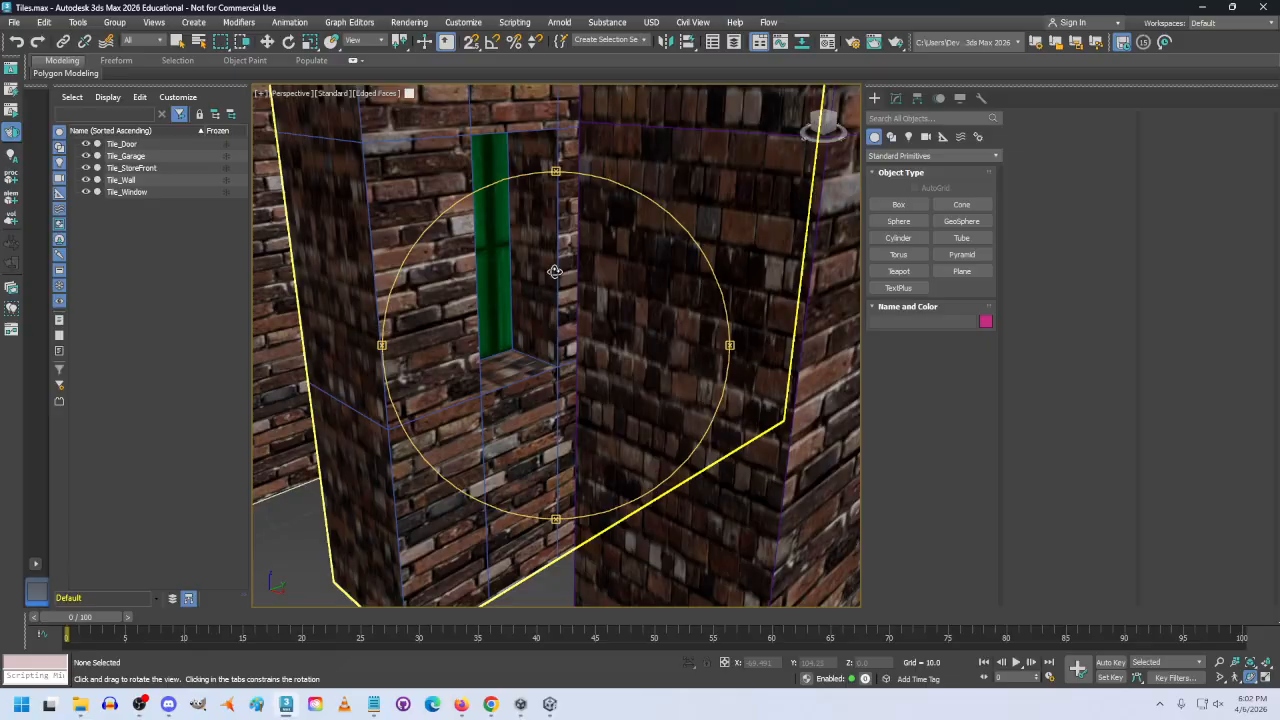
{"action": "scroll", "coordinate": [566, 286], "scroll_direction": "up", "scroll_amount": 4}
{"action": "scroll", "coordinate": [566, 287], "scroll_direction": "down", "scroll_amount": 6}
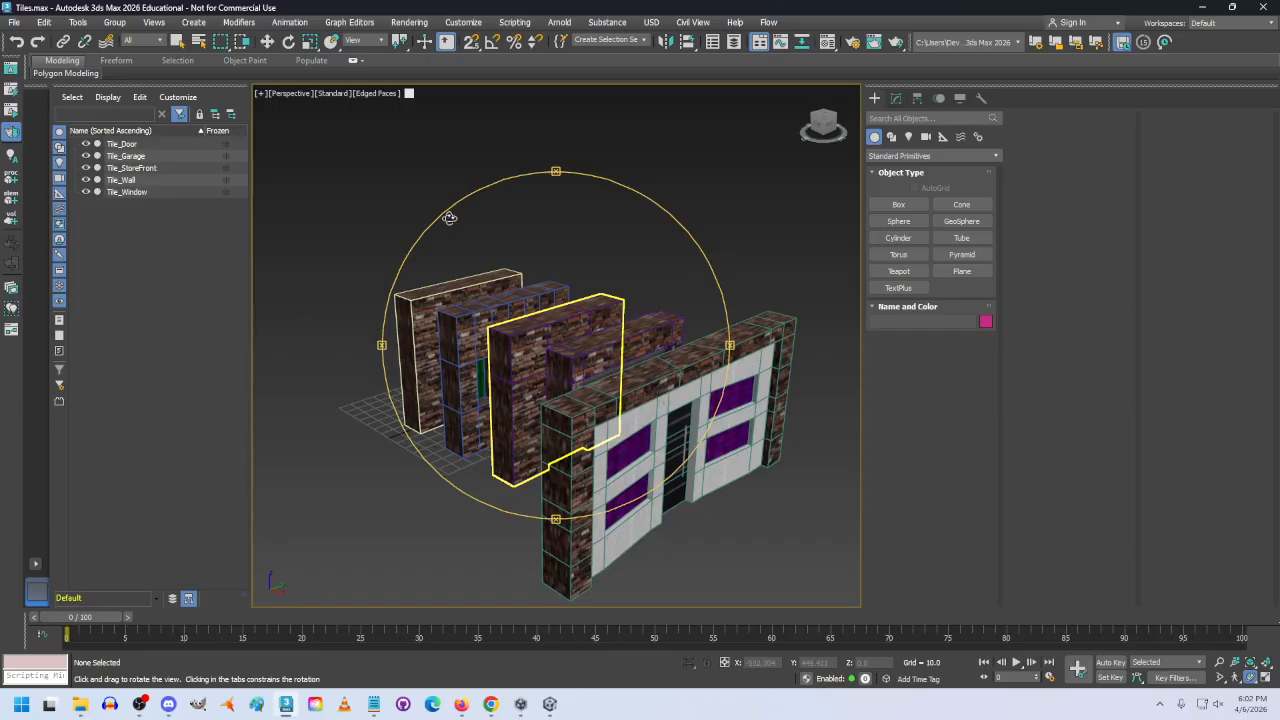
{"action": "middle_click_drag", "start_coordinate": [652, 398], "coordinate": [674, 364]}
{"action": "right_click", "coordinate": [674, 364]}
{"action": "left_click", "coordinate": [424, 312]}
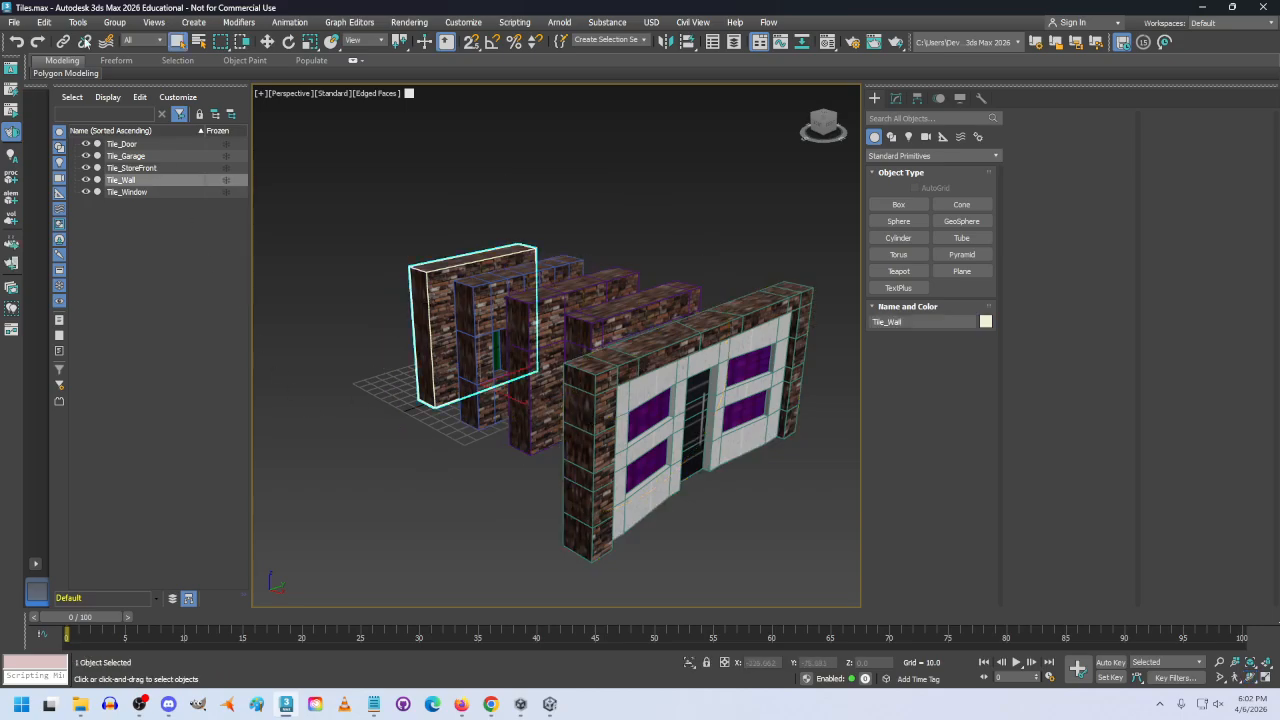
{"action": "left_click", "coordinate": [14, 16]}
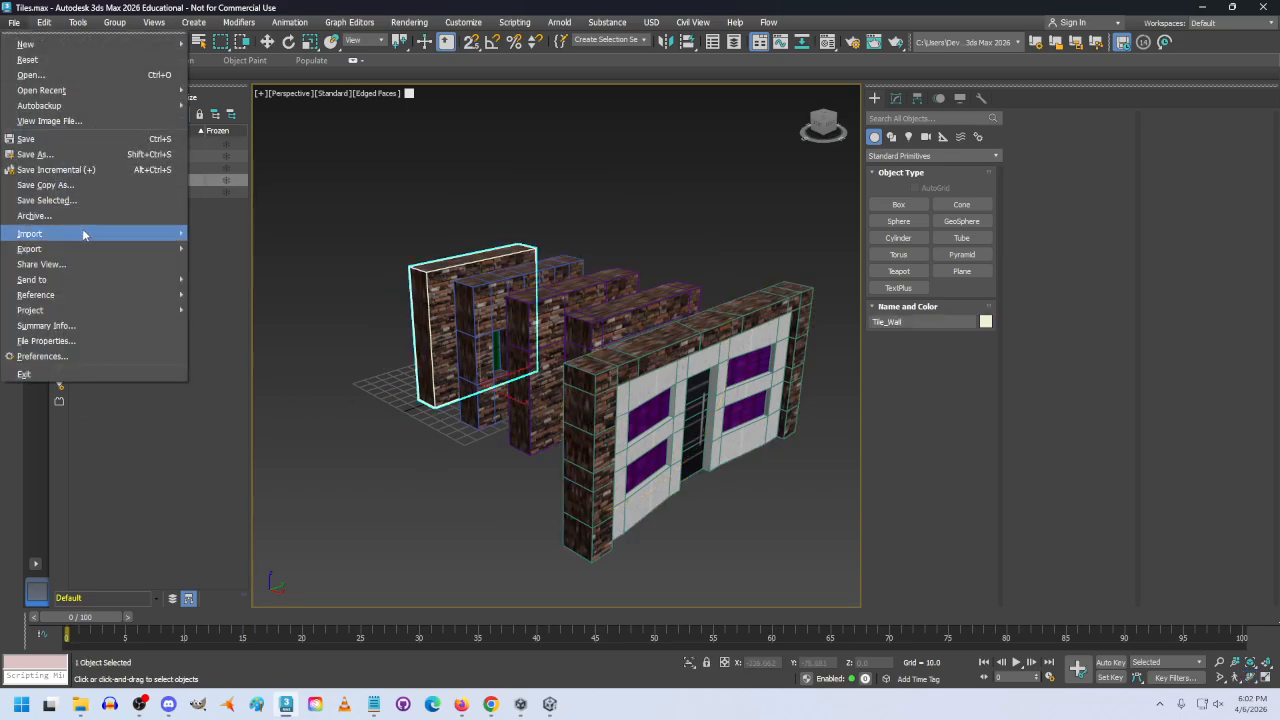
{"action": "mouse_move", "coordinate": [83, 253]}
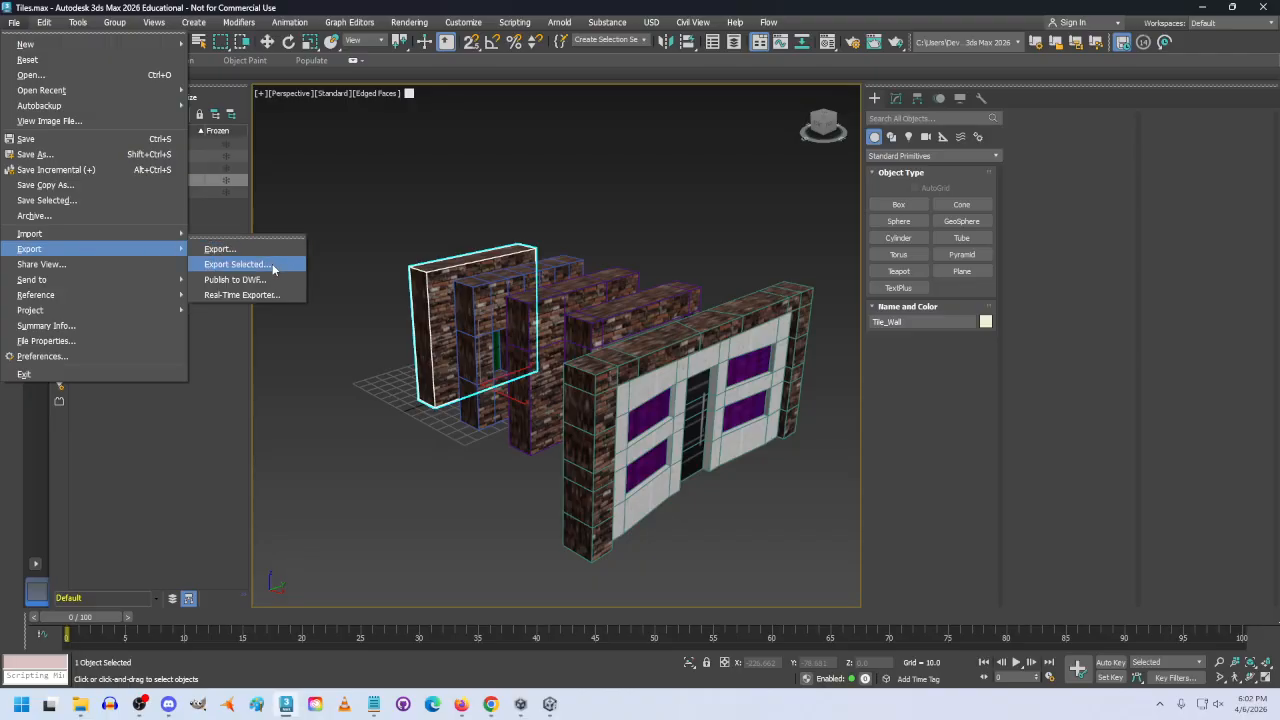
{"action": "left_click", "coordinate": [274, 267]}
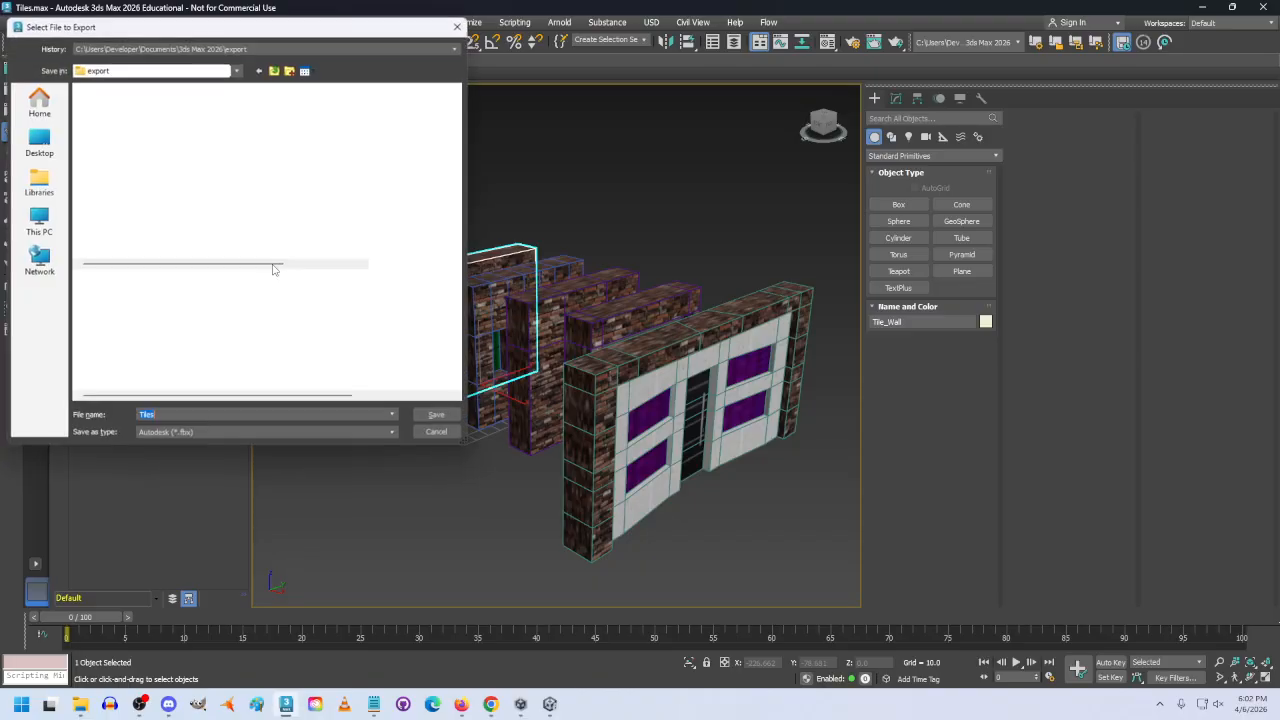
{"action": "left_click", "coordinate": [444, 438]}
{"action": "left_click", "coordinate": [349, 451]}
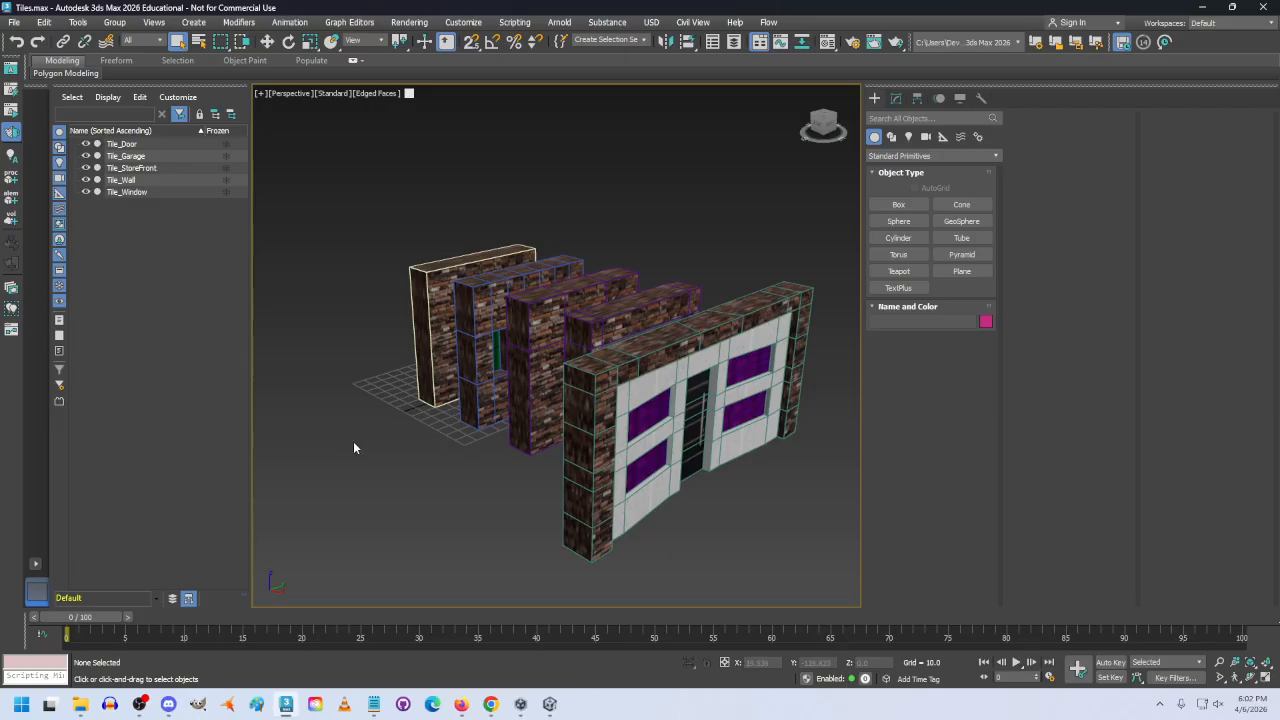
{"action": "left_click", "coordinate": [14, 22]}
{"action": "mouse_move", "coordinate": [106, 249]}
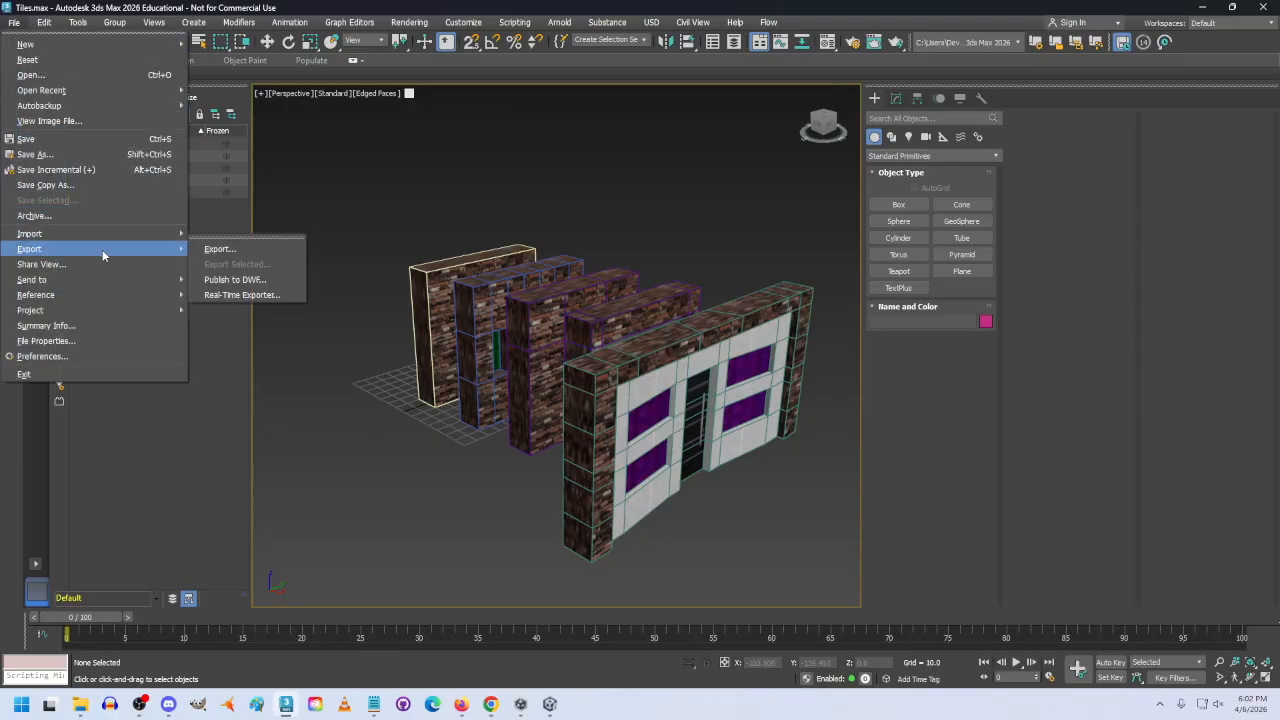
{"action": "left_click", "coordinate": [232, 251]}
{"action": "left_click", "coordinate": [80, 704]}
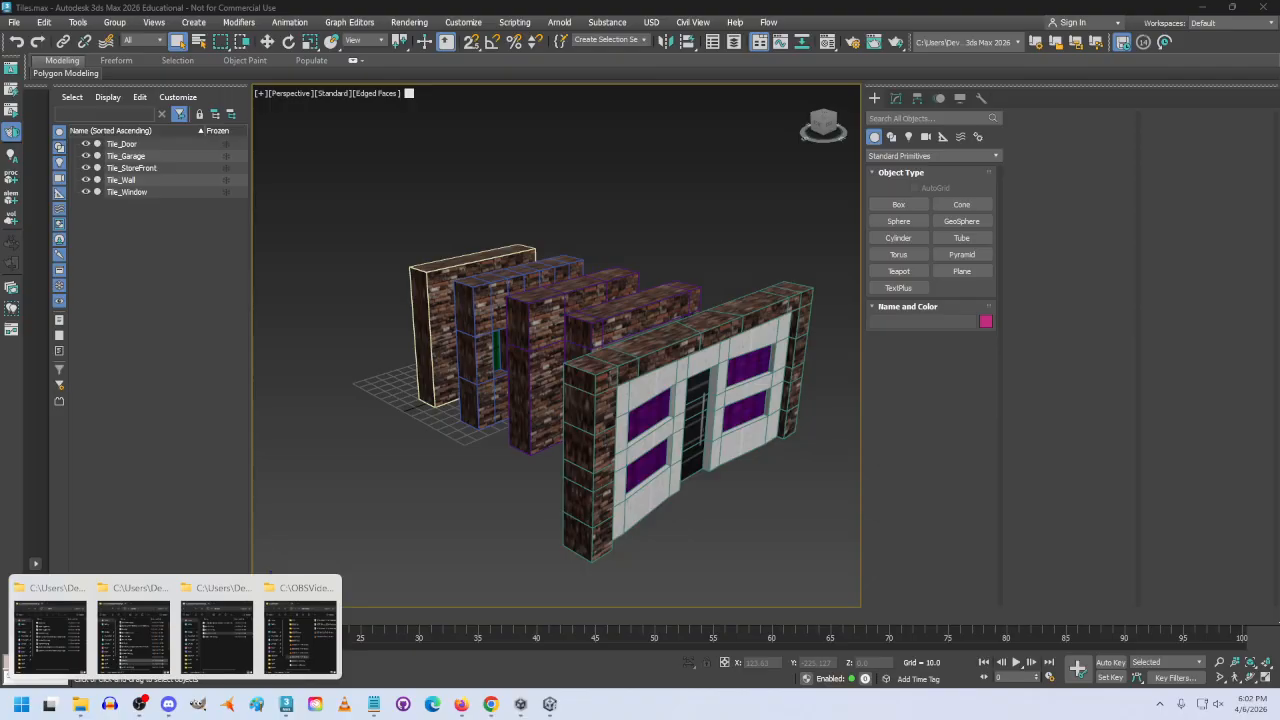
Step: Switch to Unity and place the Tile1 model from the LAb09 assets in the scene
{"action": "left_click", "coordinate": [549, 704]}
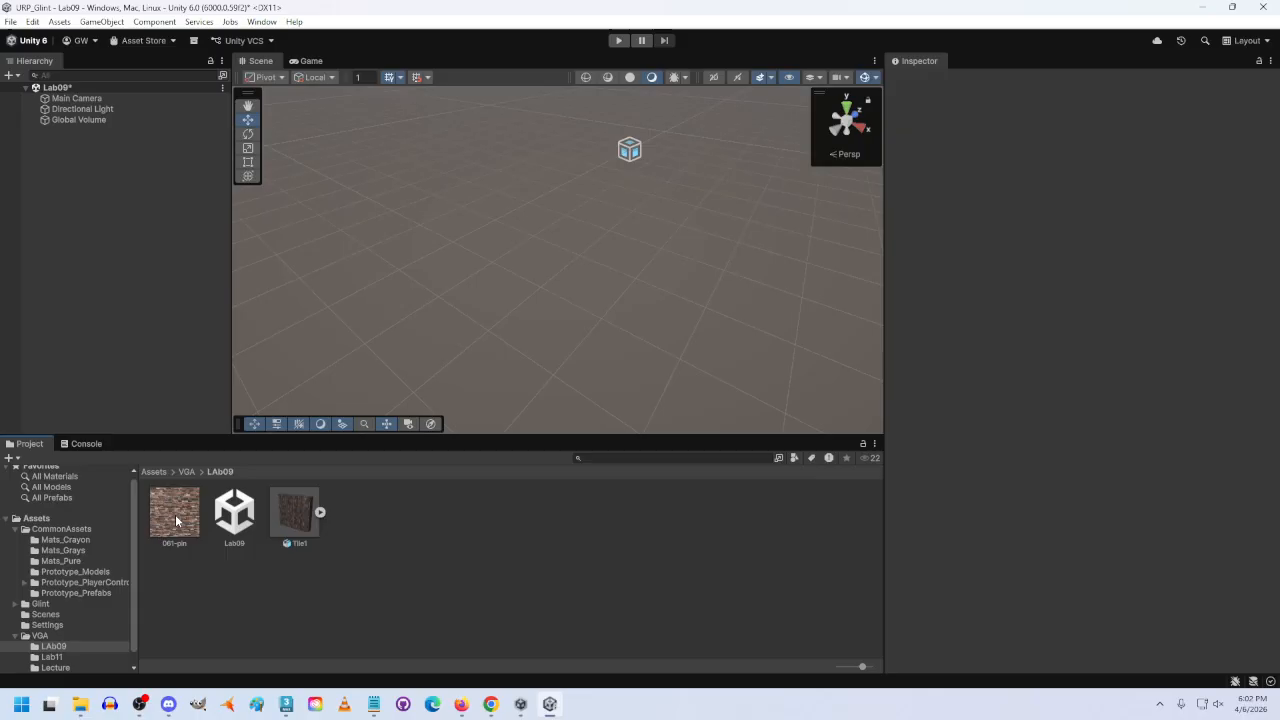
{"action": "left_click", "coordinate": [298, 517]}
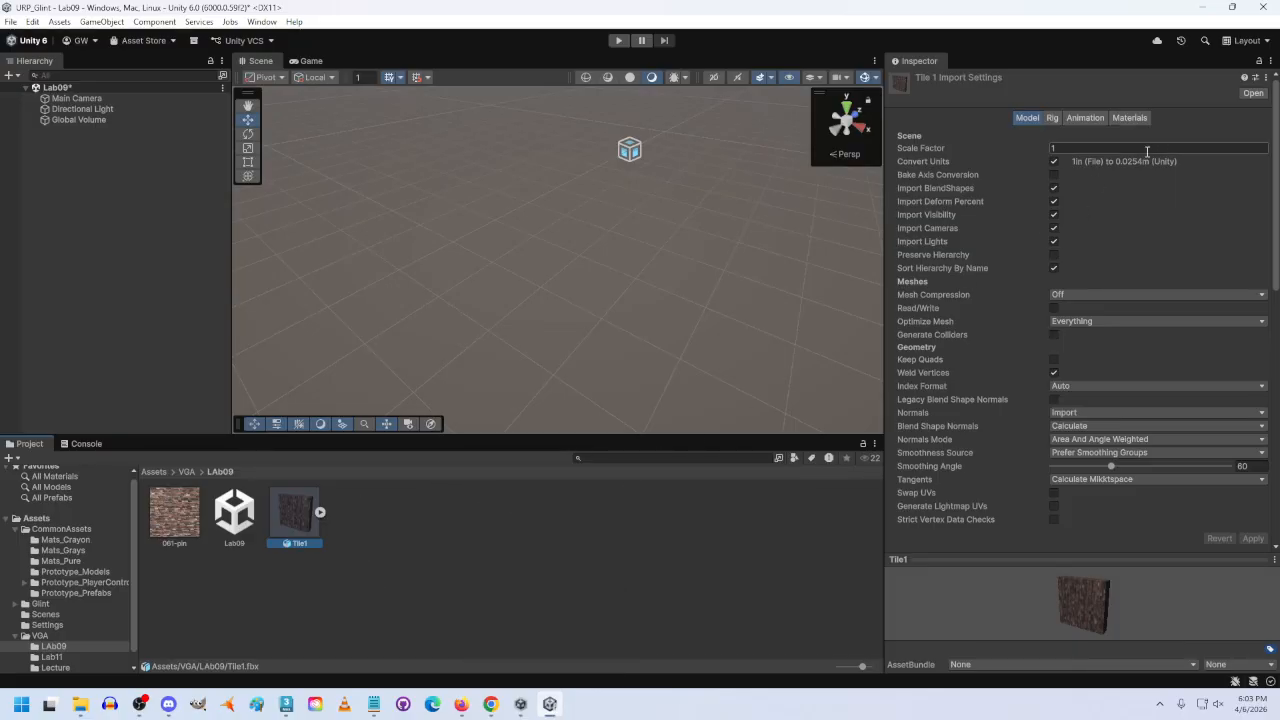
{"action": "left_click_drag", "start_coordinate": [296, 518], "coordinate": [648, 305]}
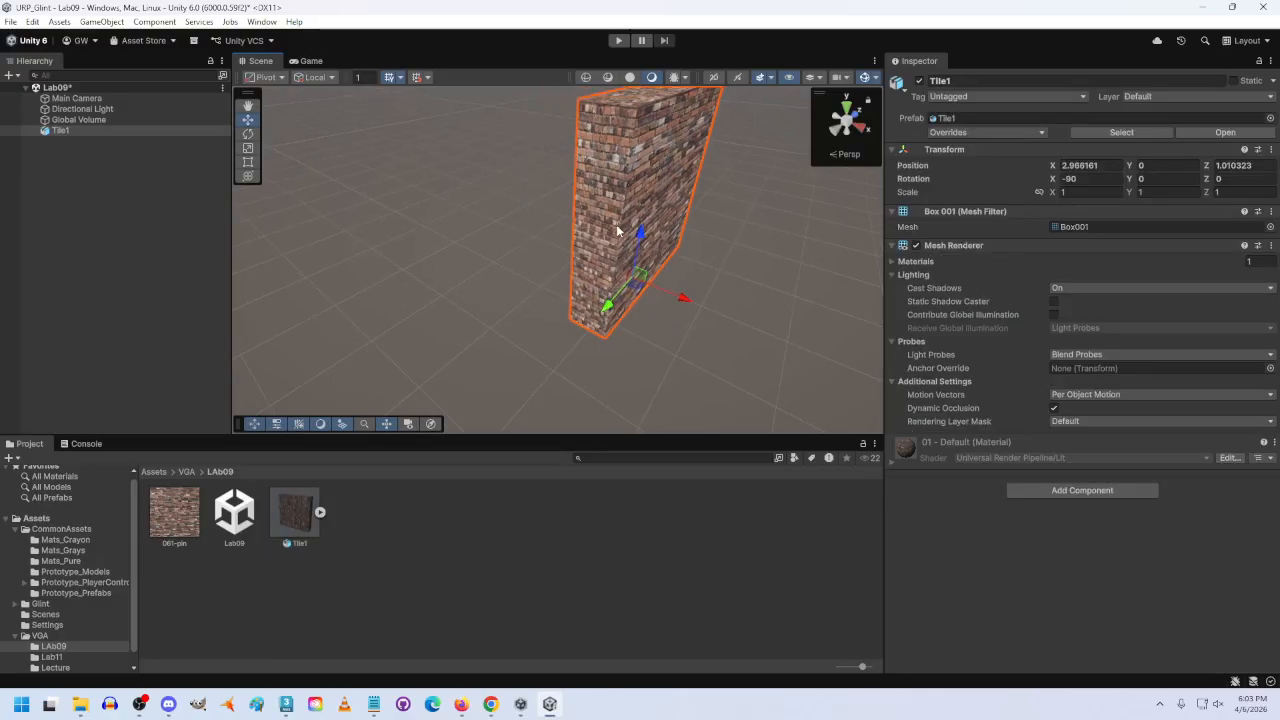
Step: Expand the Tile1 asset and examine its Box001 mesh, 01 - Default material and import settings
{"action": "left_click", "coordinate": [319, 512]}
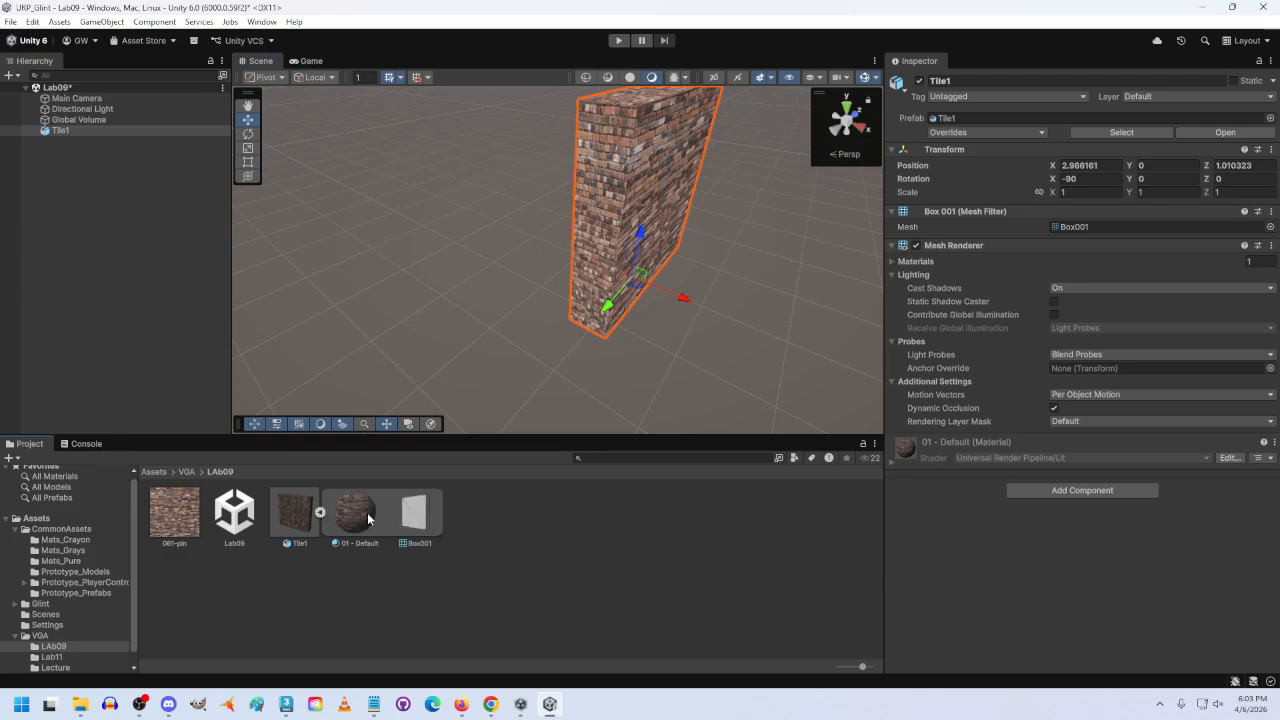
{"action": "left_click", "coordinate": [418, 517]}
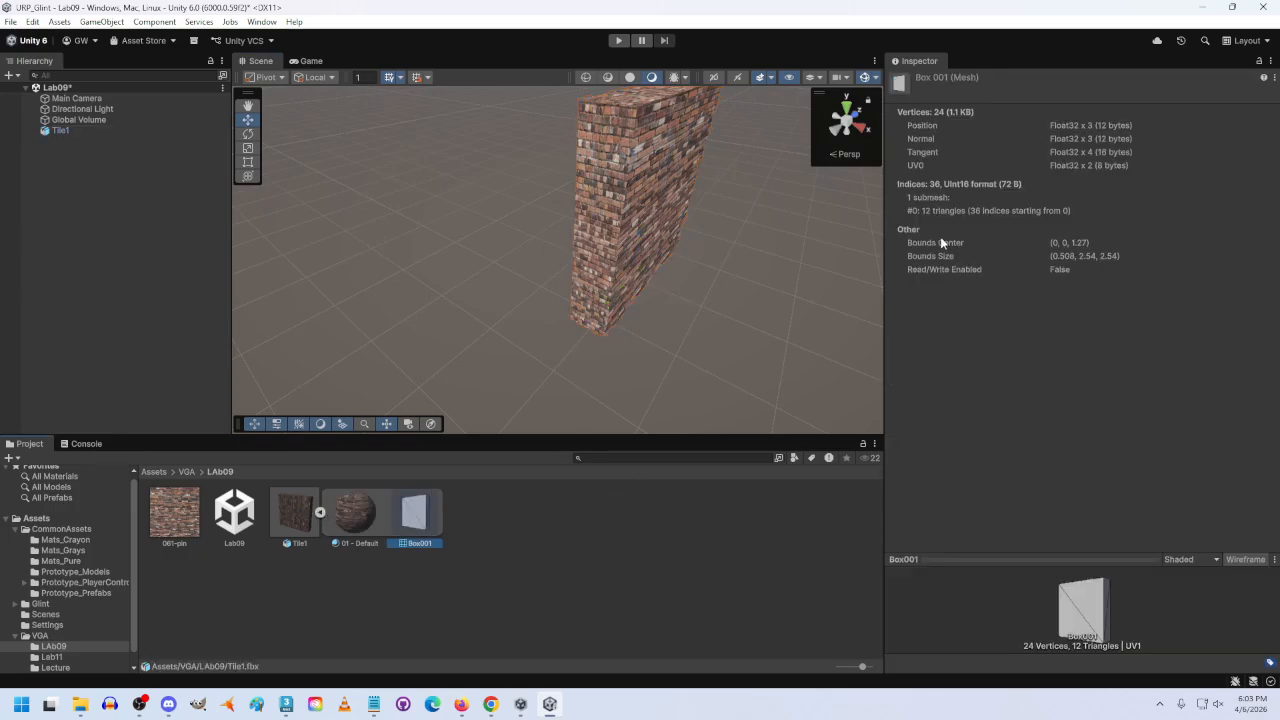
{"action": "left_click", "coordinate": [355, 512]}
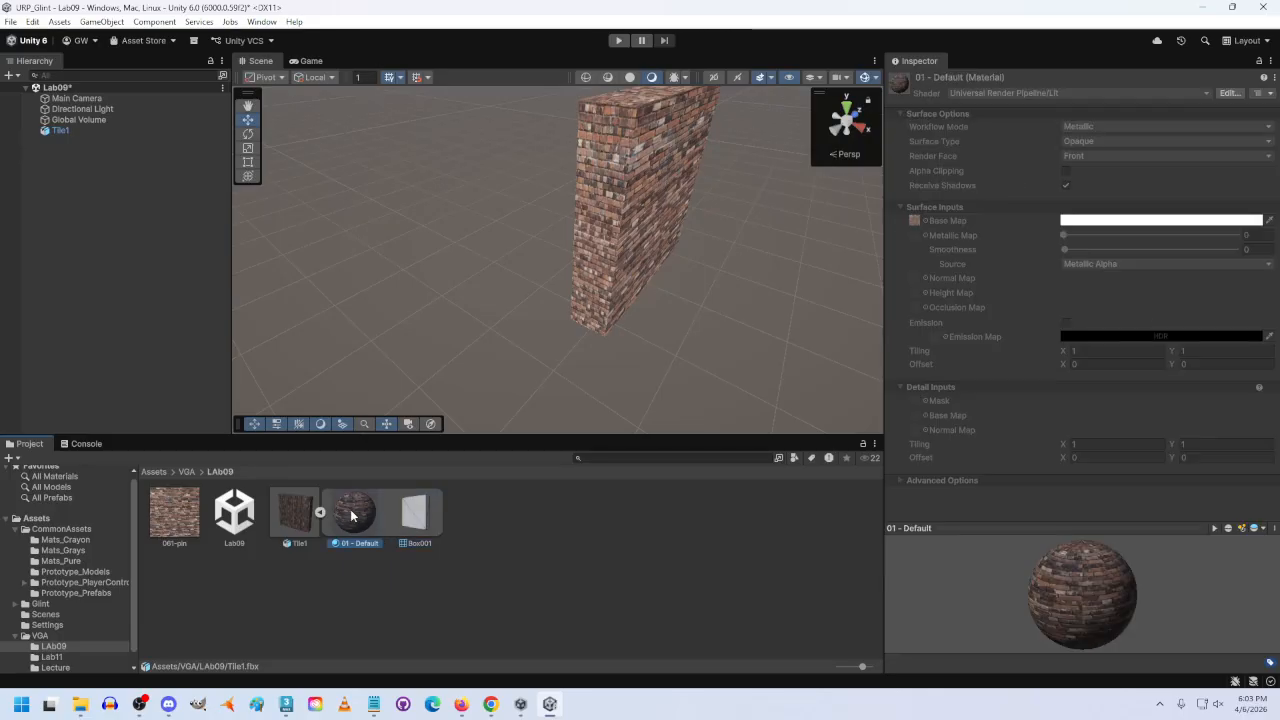
{"action": "left_click", "coordinate": [280, 510]}
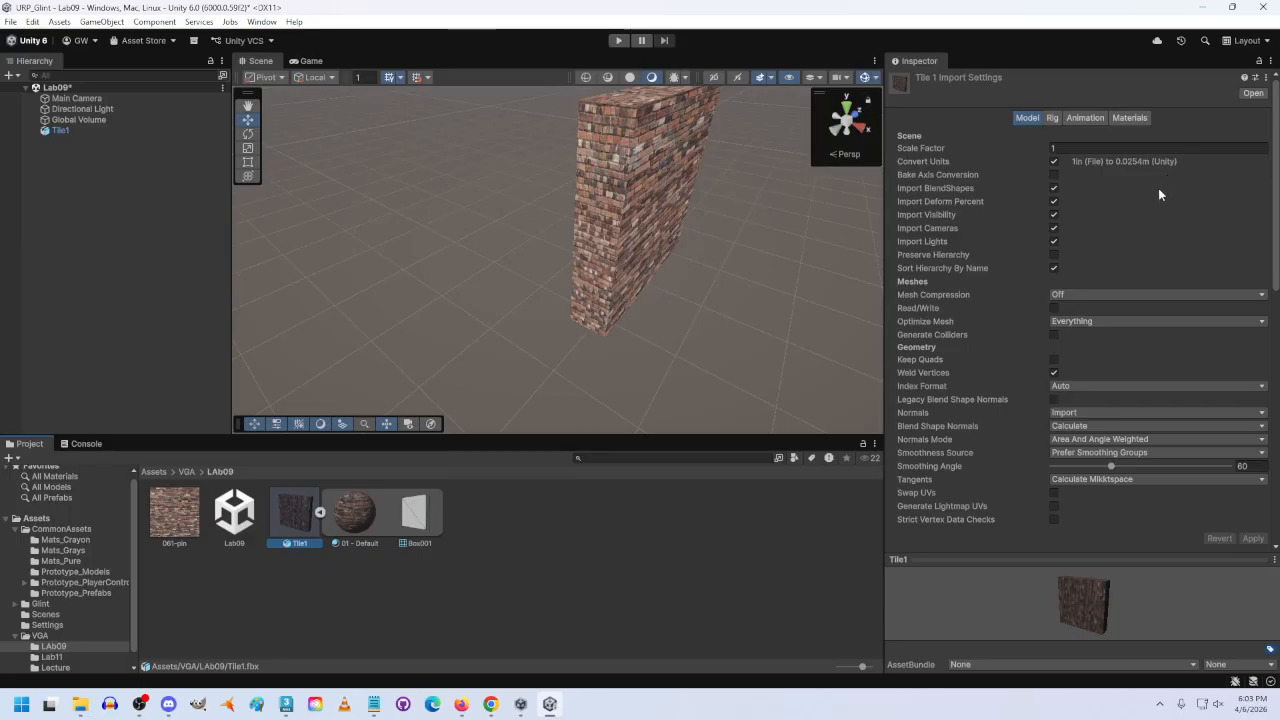
Step: Delete the Tile1 object from the Lab09 scene
{"action": "left_click", "coordinate": [56, 130]}
{"action": "key", "text": "Delete"}
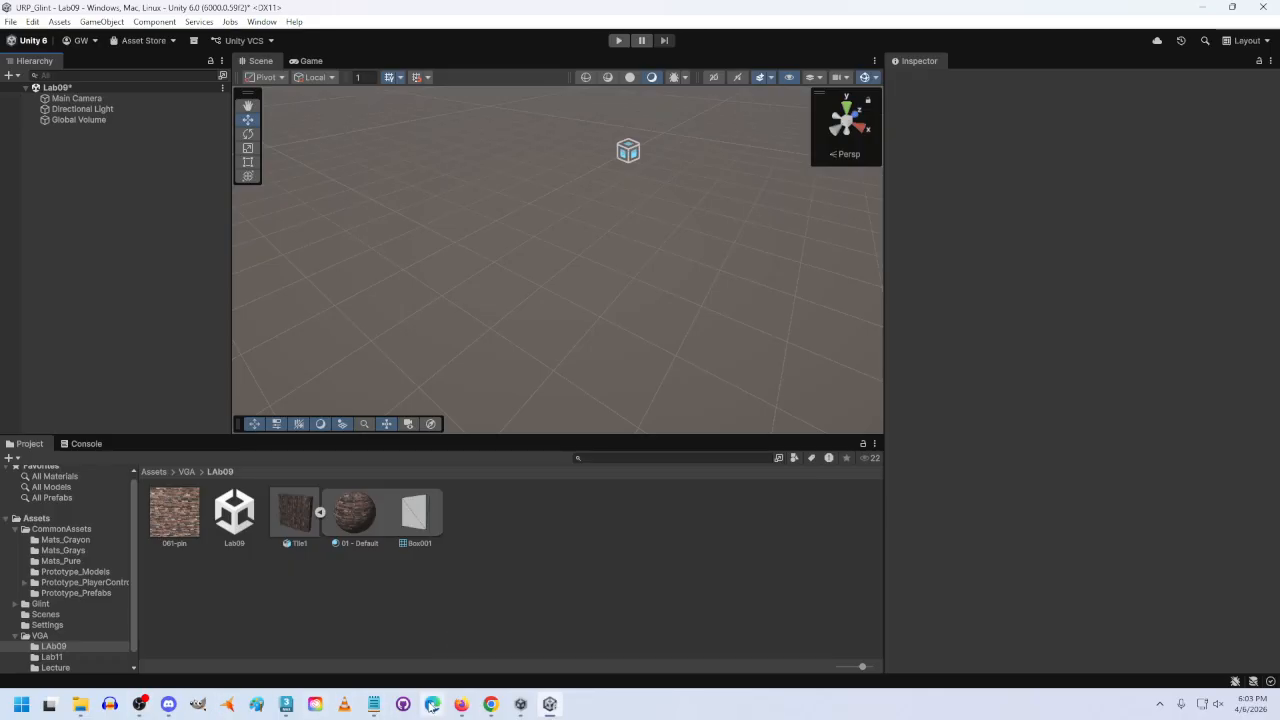
Step: Switch to 3ds Max and check the system unit scale in the units setup
{"action": "left_click", "coordinate": [286, 704]}
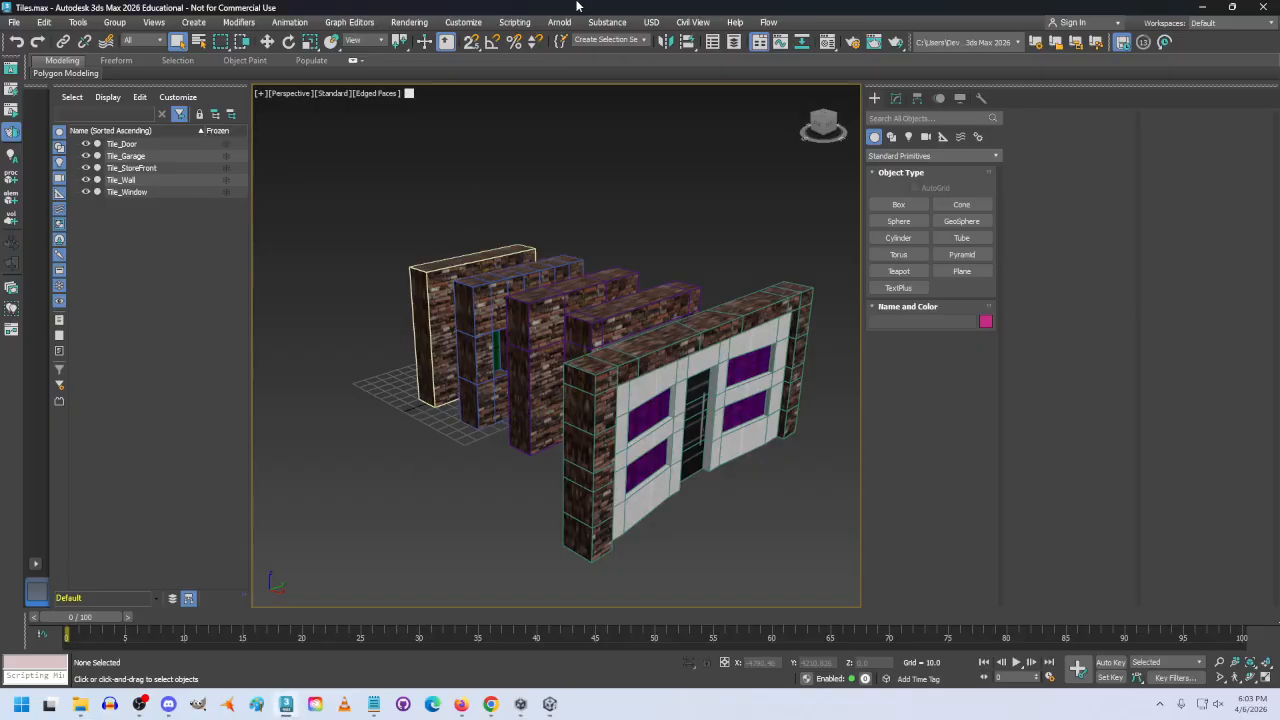
{"action": "left_click", "coordinate": [463, 22]}
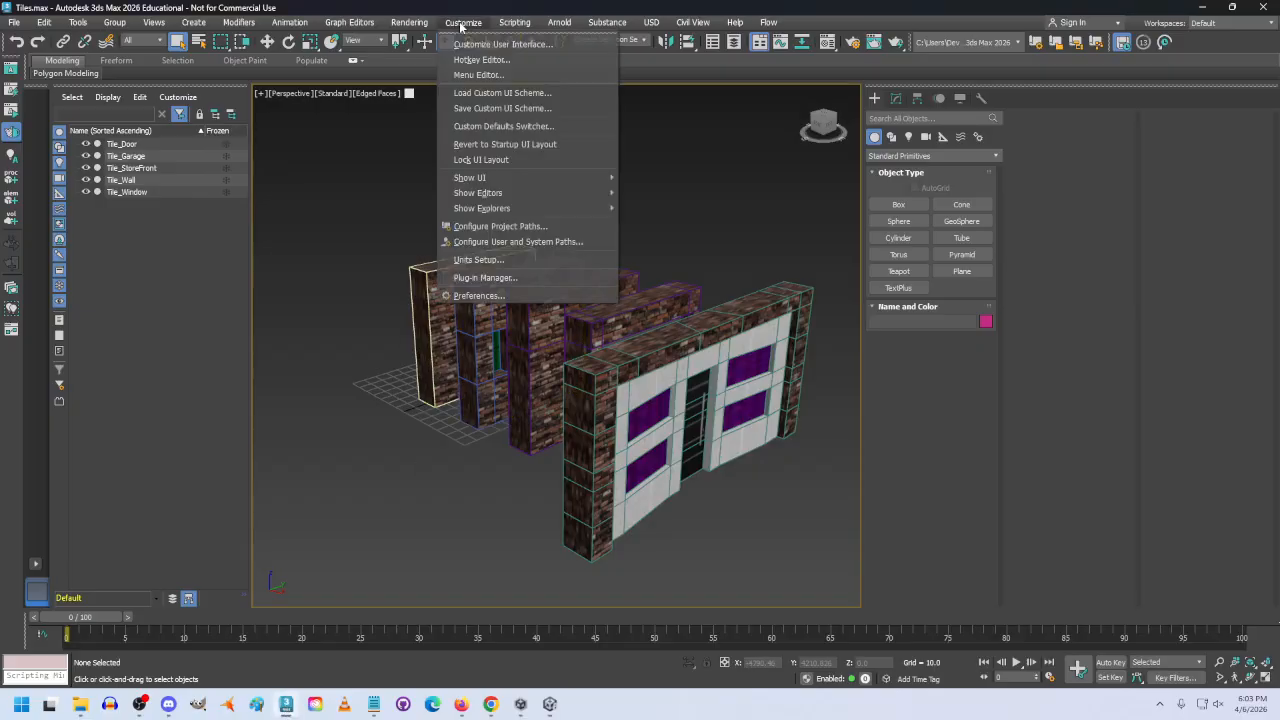
{"action": "left_click", "coordinate": [491, 260]}
{"action": "left_click", "coordinate": [676, 243]}
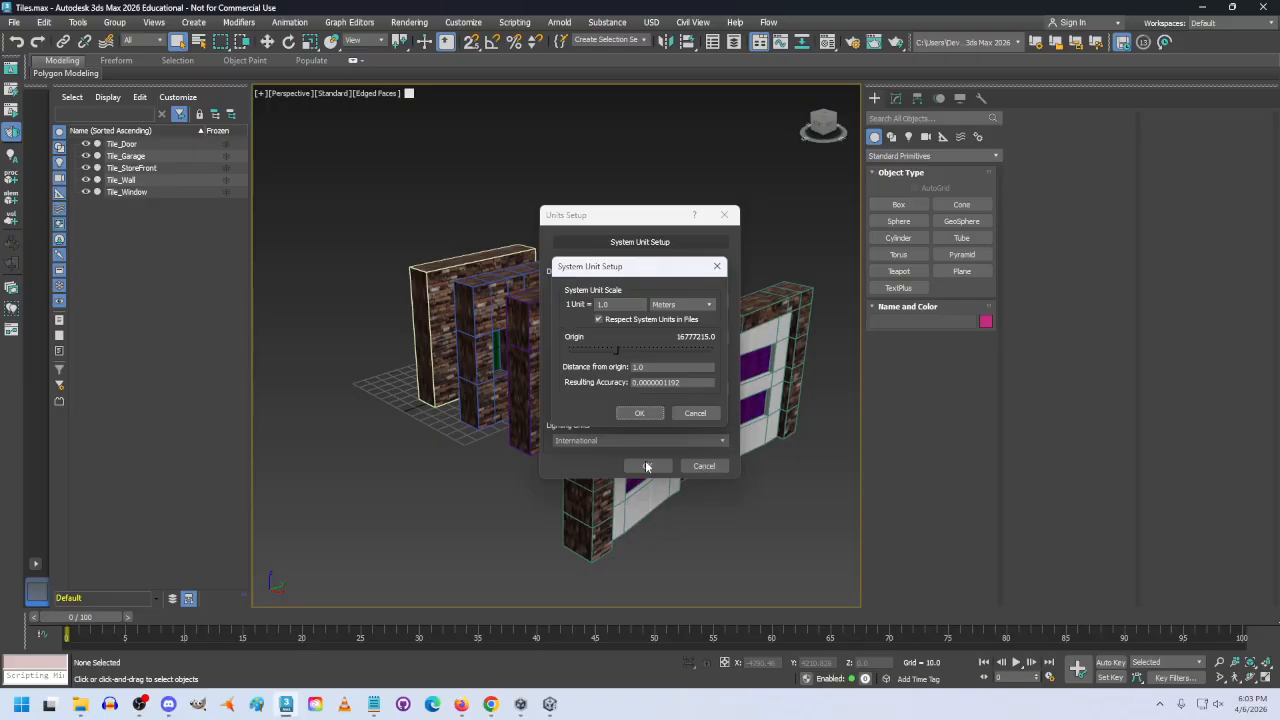
{"action": "left_click", "coordinate": [635, 415]}
{"action": "left_click", "coordinate": [648, 466]}
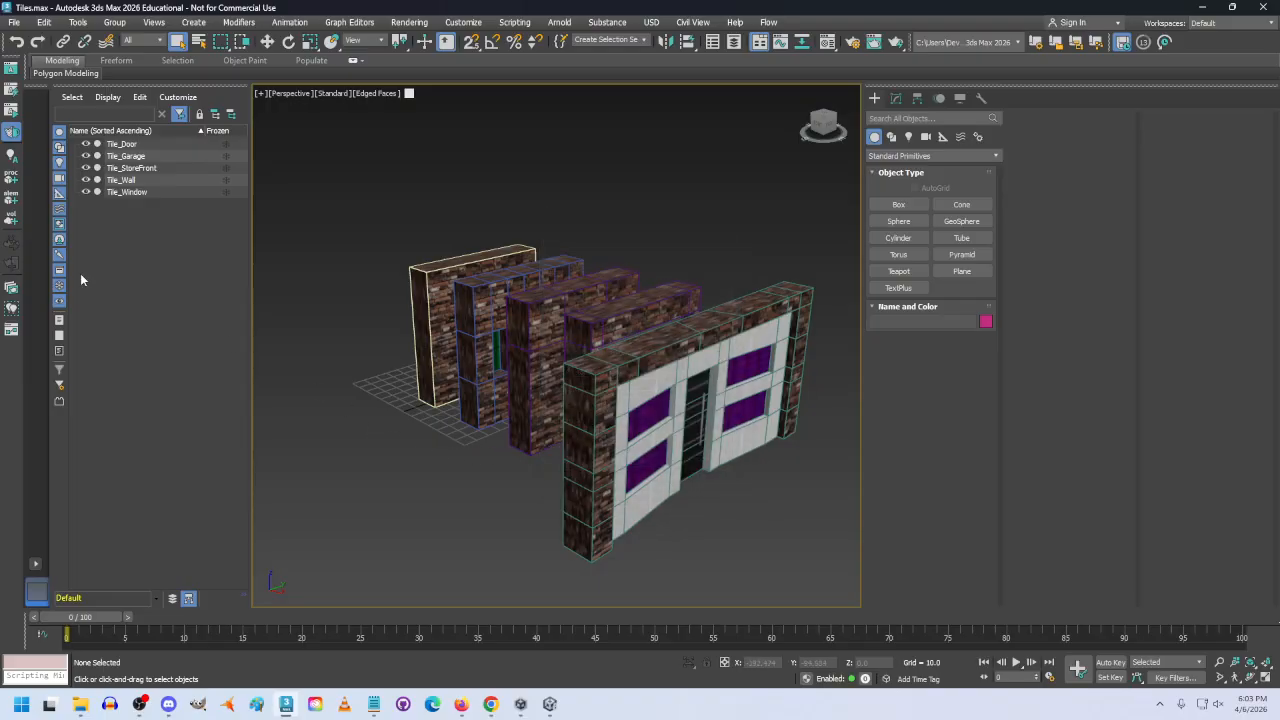
Step: Export the whole scene as Tiles.fbx to the Lab09 folder on the desktop, replacing the existing file and using automatic units
{"action": "left_click", "coordinate": [14, 24]}
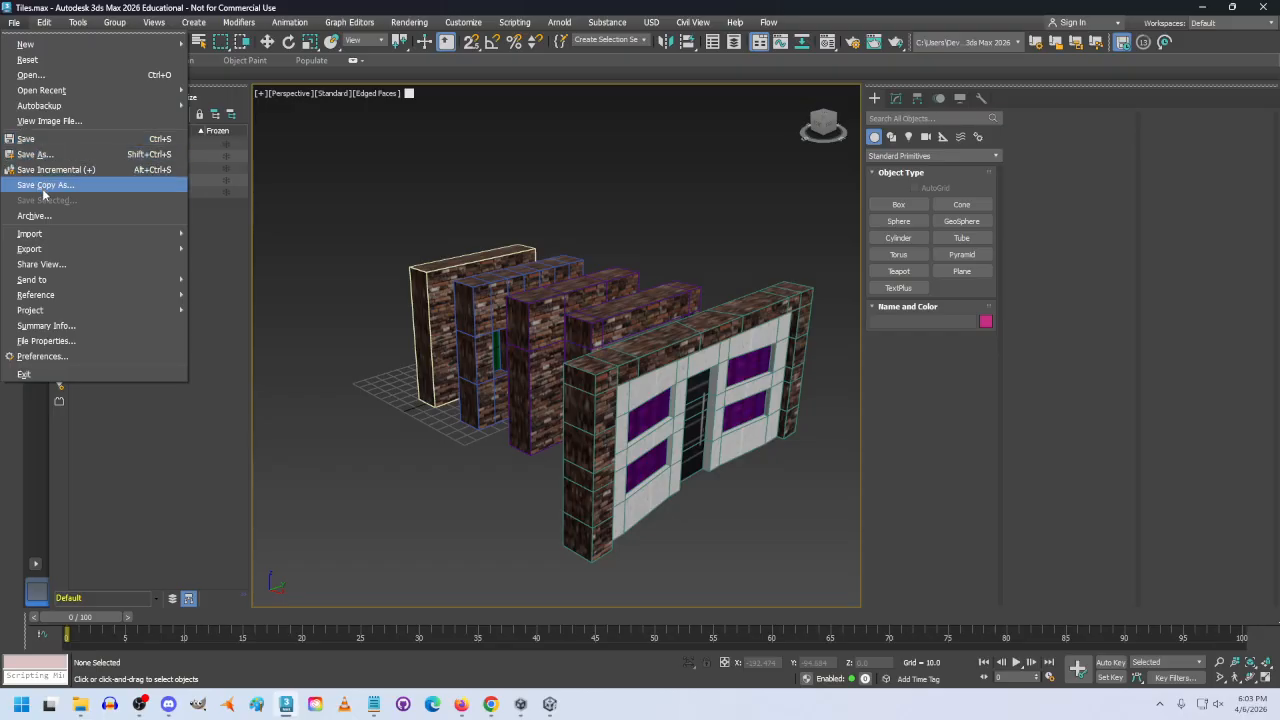
{"action": "mouse_move", "coordinate": [50, 252]}
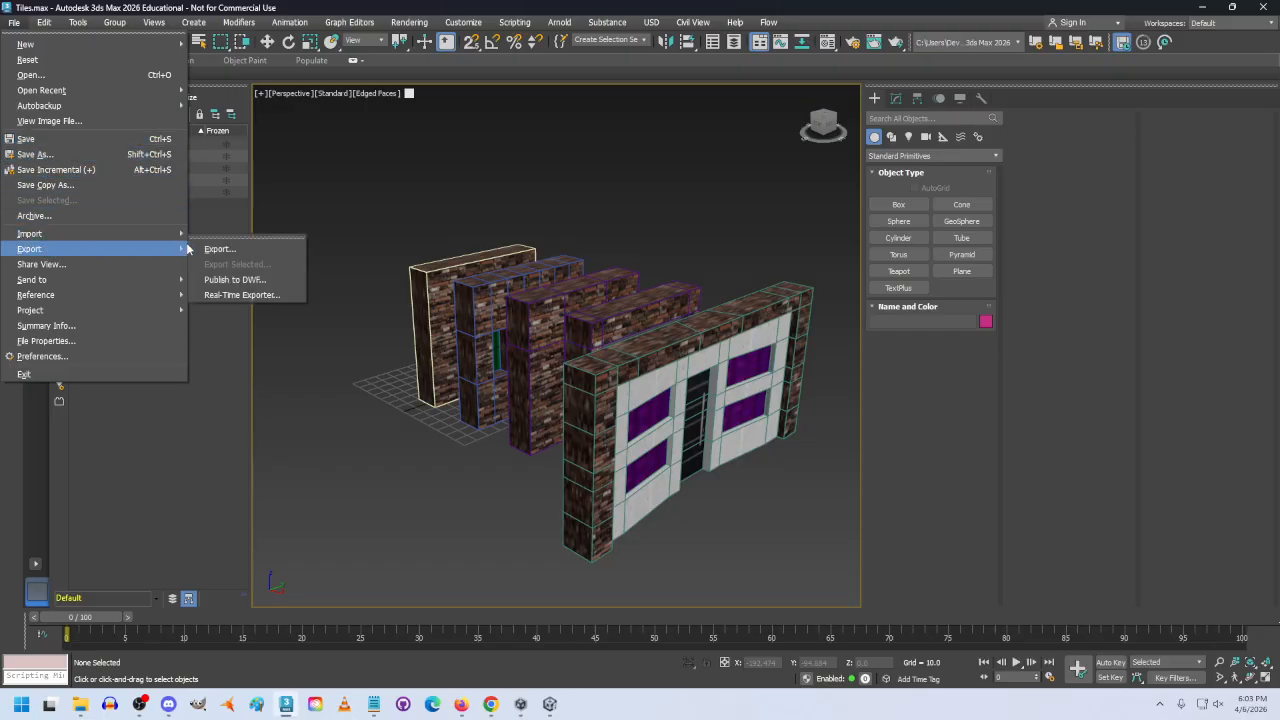
{"action": "left_click", "coordinate": [215, 250]}
{"action": "left_click", "coordinate": [38, 142]}
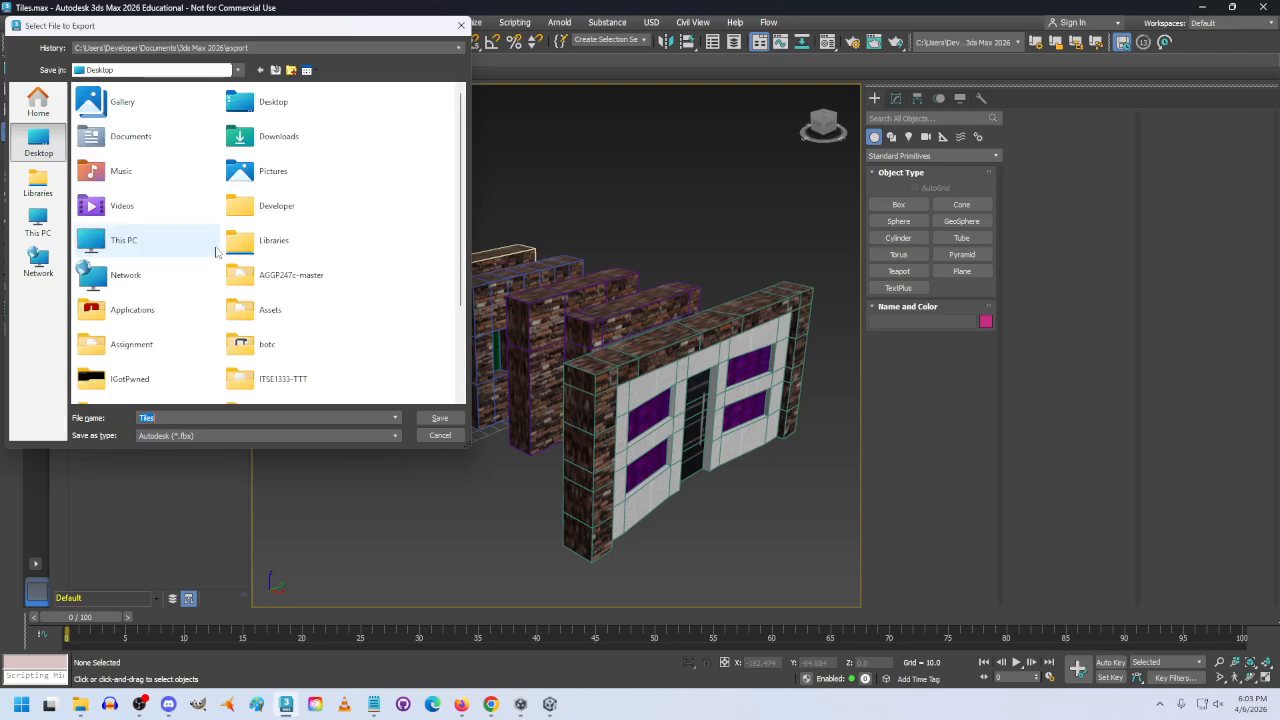
{"action": "scroll", "coordinate": [277, 291], "scroll_direction": "down", "scroll_amount": 2}
{"action": "double_click", "coordinate": [120, 323]}
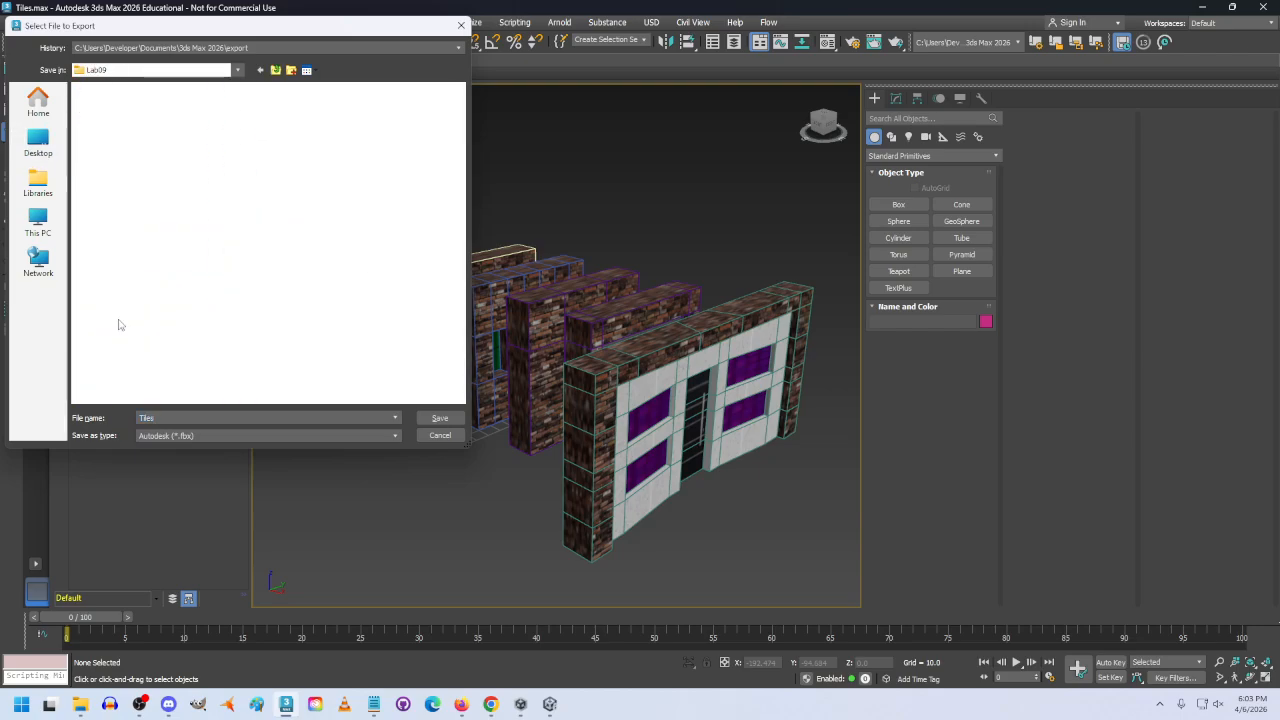
{"action": "left_click", "coordinate": [176, 222]}
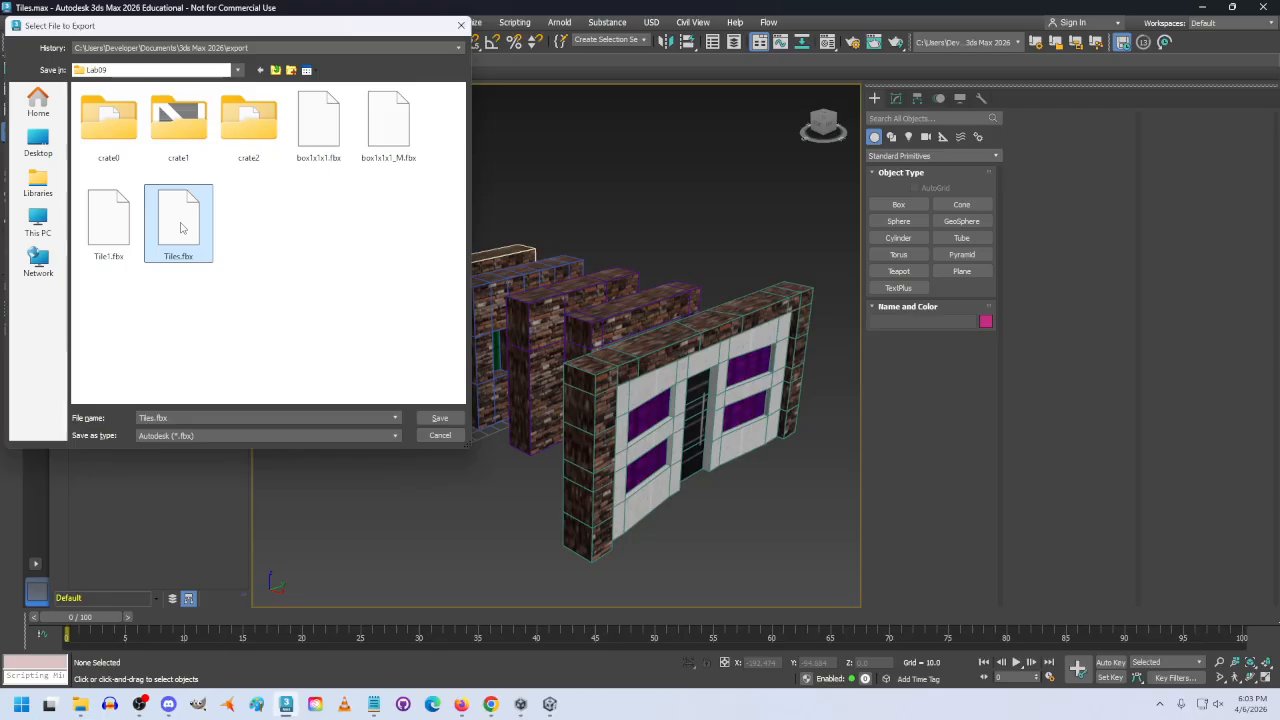
{"action": "left_click", "coordinate": [440, 418]}
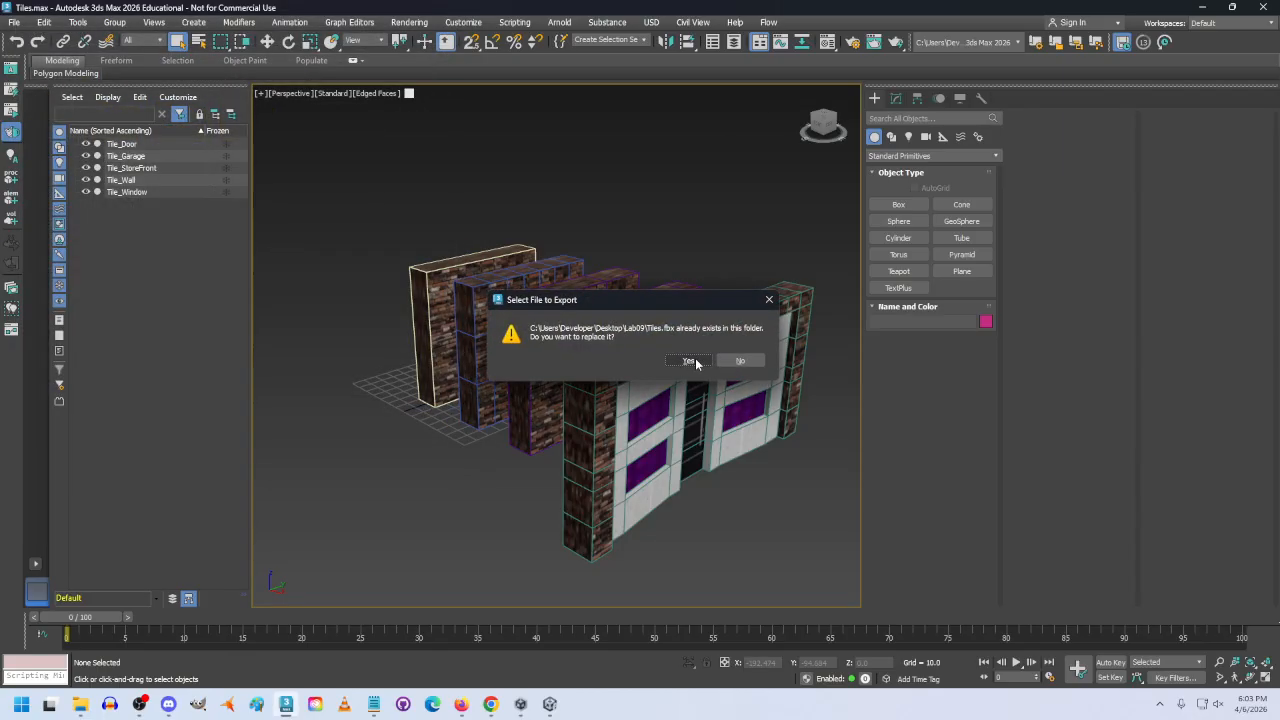
{"action": "left_click", "coordinate": [690, 361]}
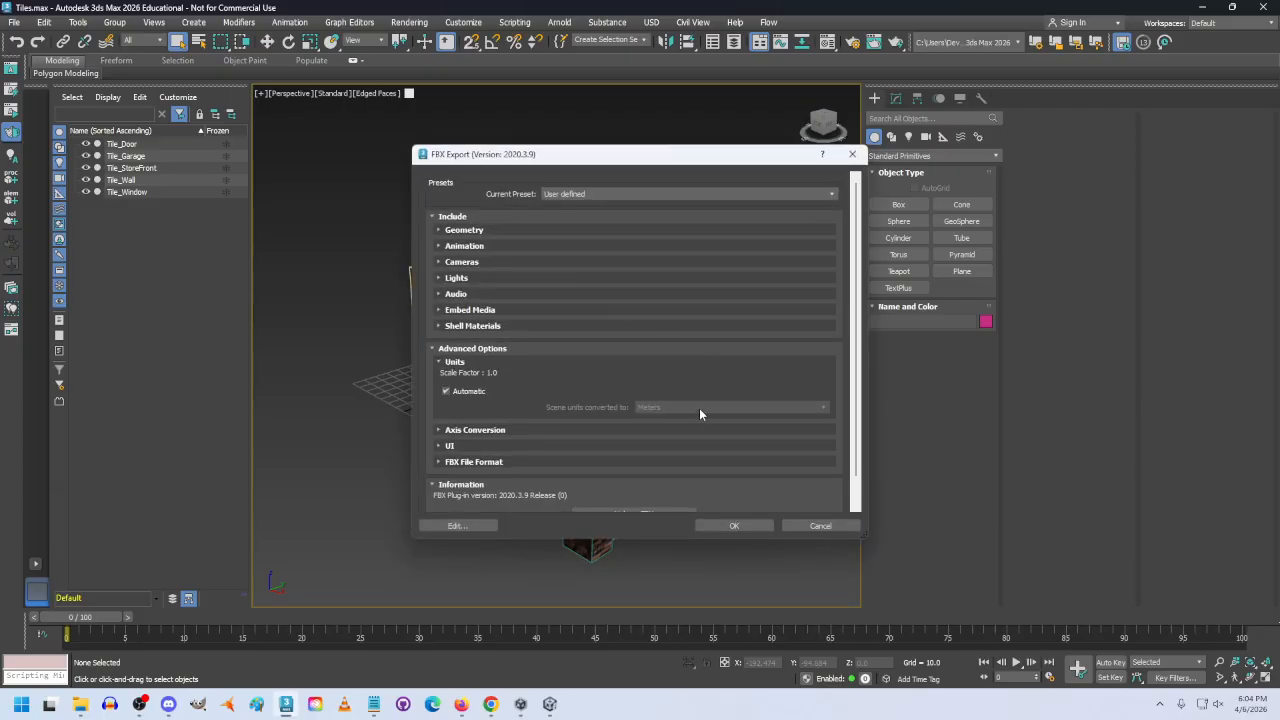
{"action": "left_click", "coordinate": [734, 525]}
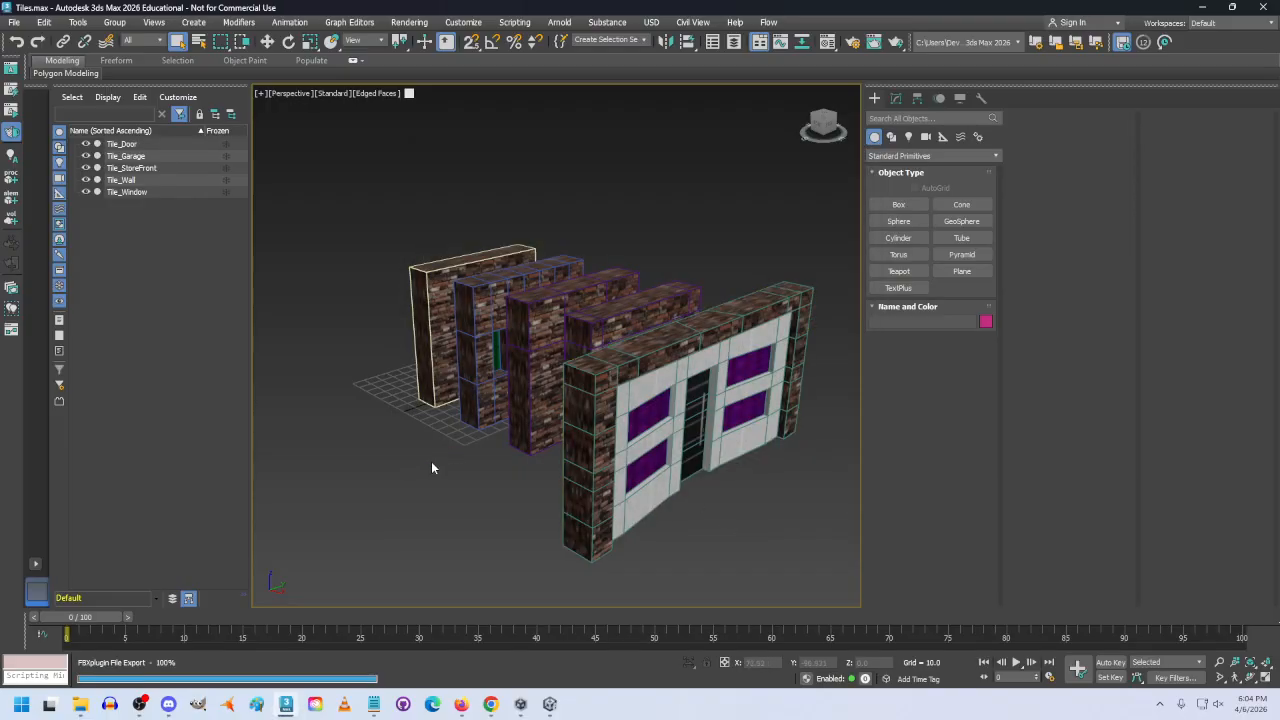
Step: Switch to Unity and import the exported Tiles.fbx into the Assets/VGA/LAb09 folder
{"action": "left_click", "coordinate": [1203, 8]}
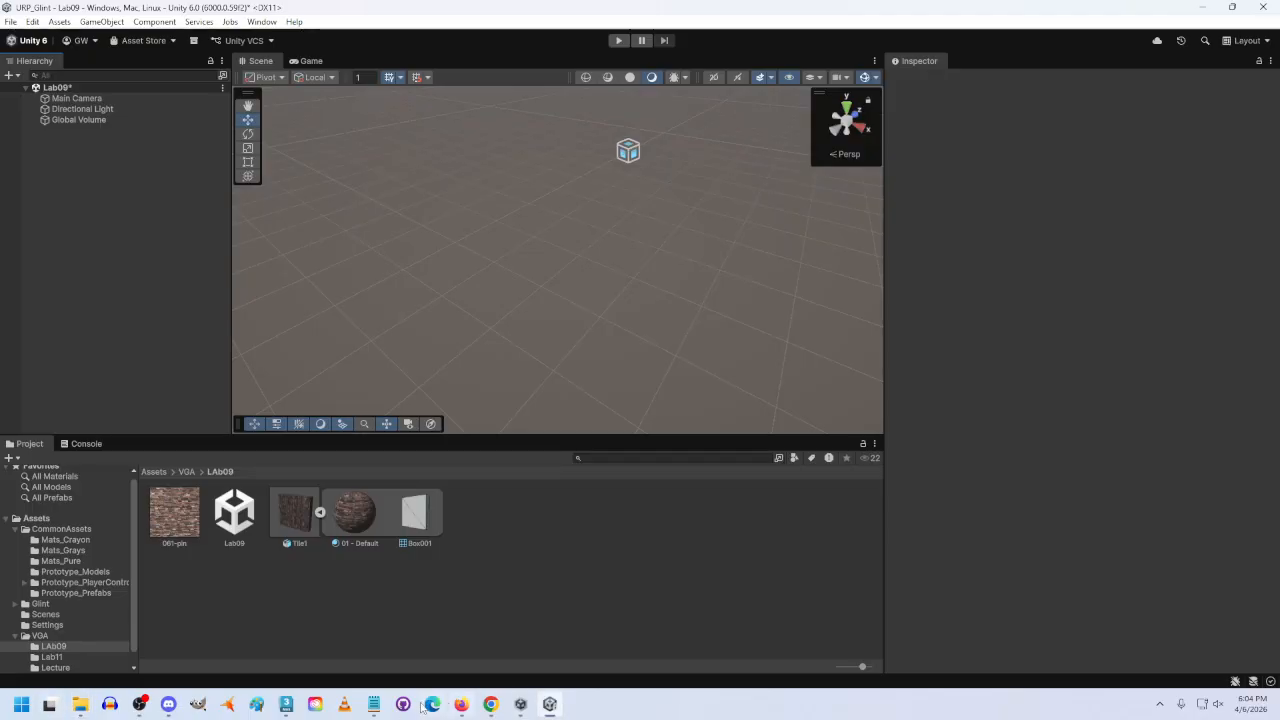
{"action": "mouse_move", "coordinate": [104, 710]}
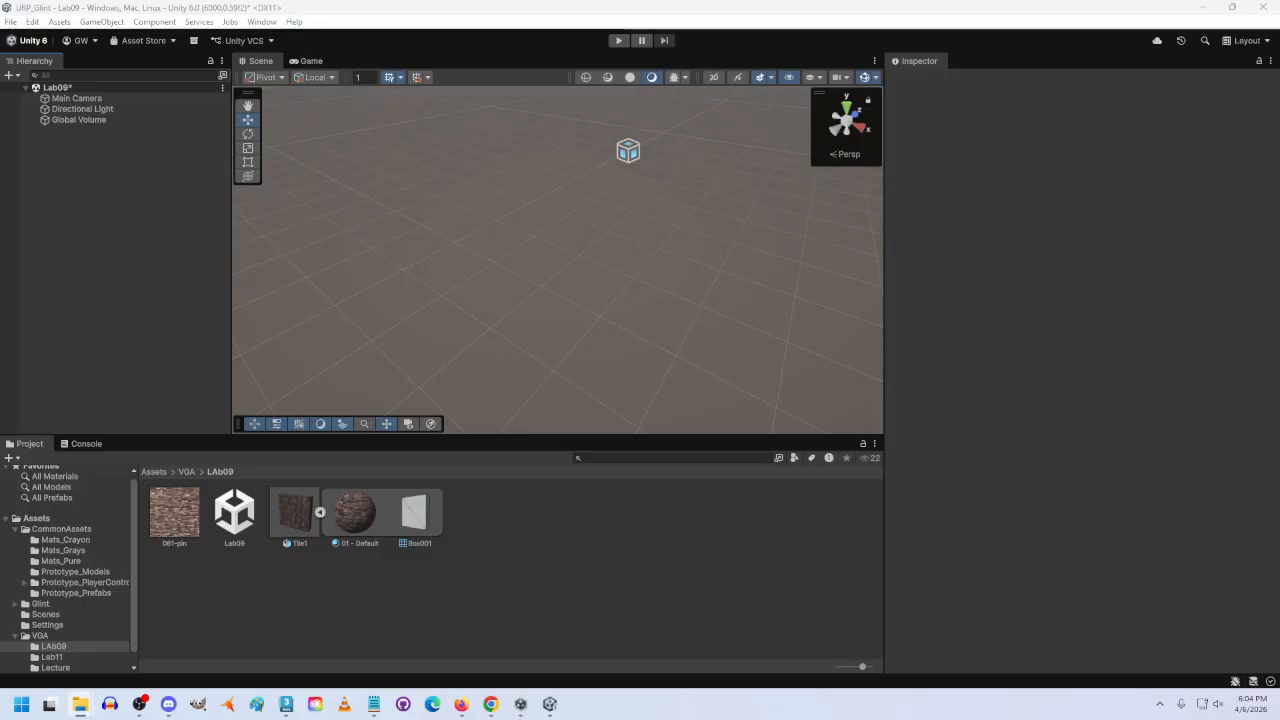
{"action": "left_click_drag", "start_coordinate": [807, 430], "coordinate": [517, 529]}
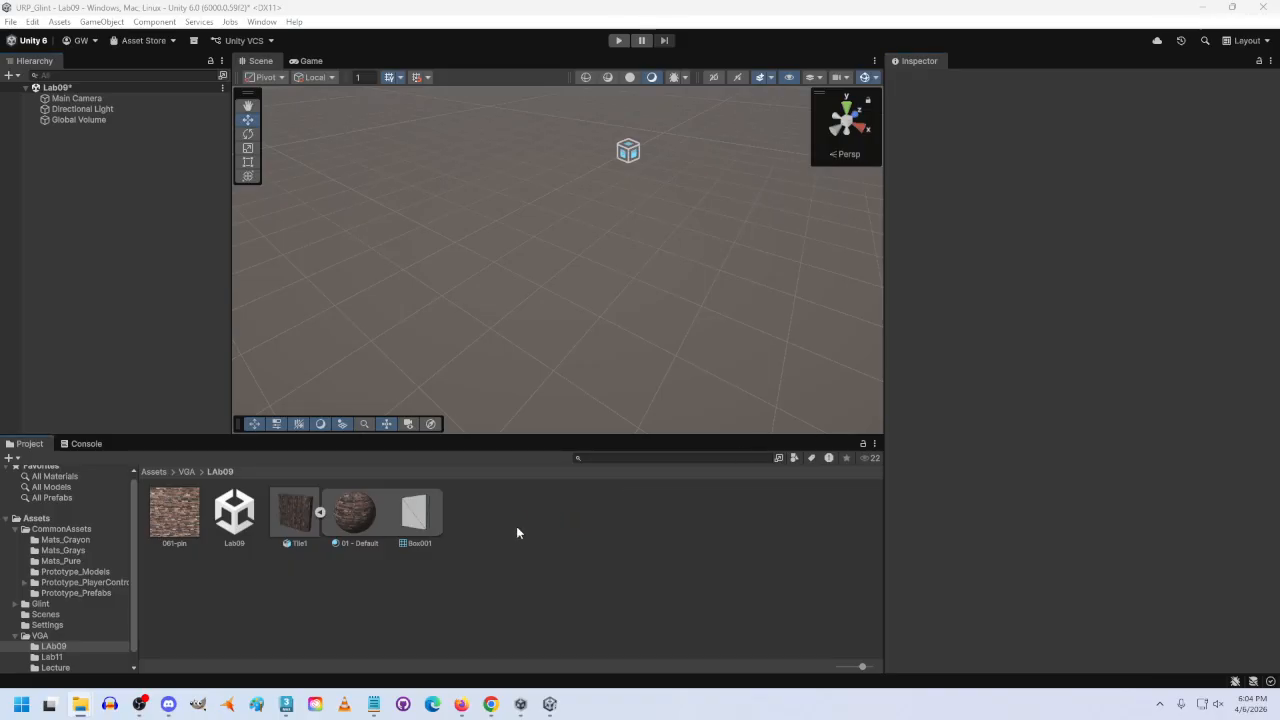
Step: Import the GarageDoor, HumanDoor, whiteConcrete, Window_Green, Window_Orange and Window_Purple textures into the Assets/VGA/LAb09 folder
{"action": "left_click", "coordinate": [500, 513]}
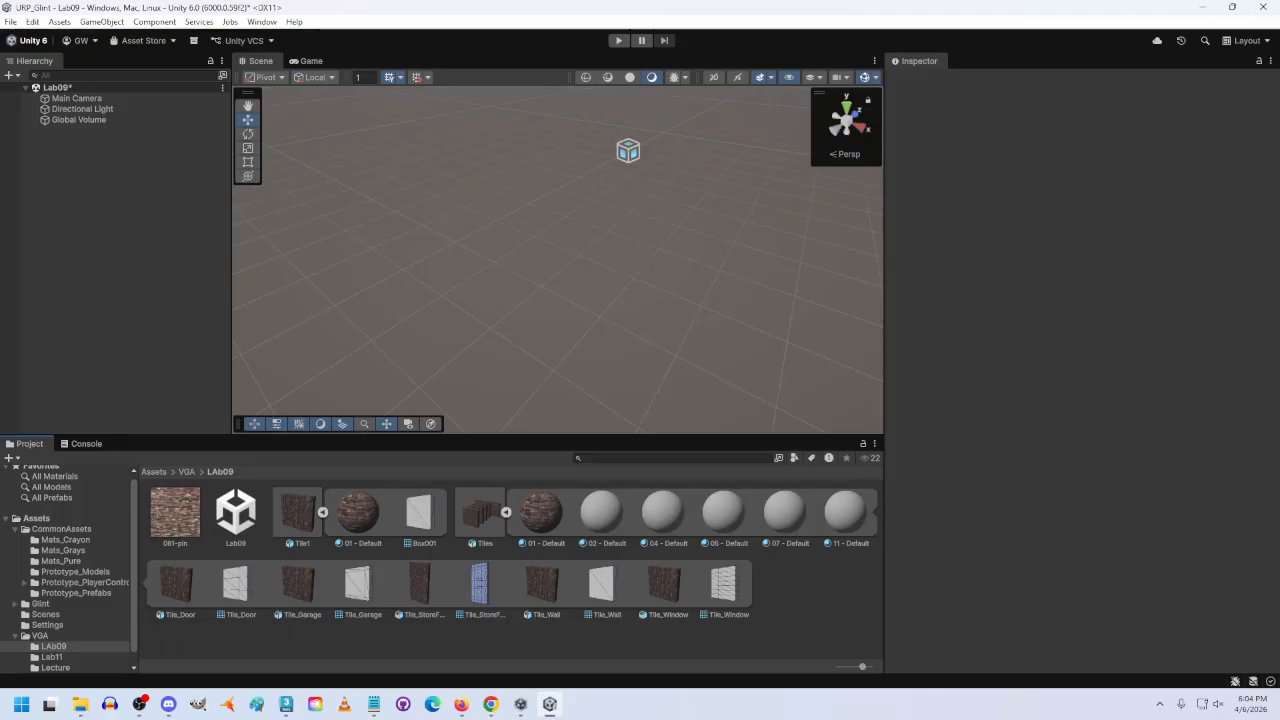
{"action": "left_click_drag", "start_coordinate": [853, 496], "coordinate": [791, 596]}
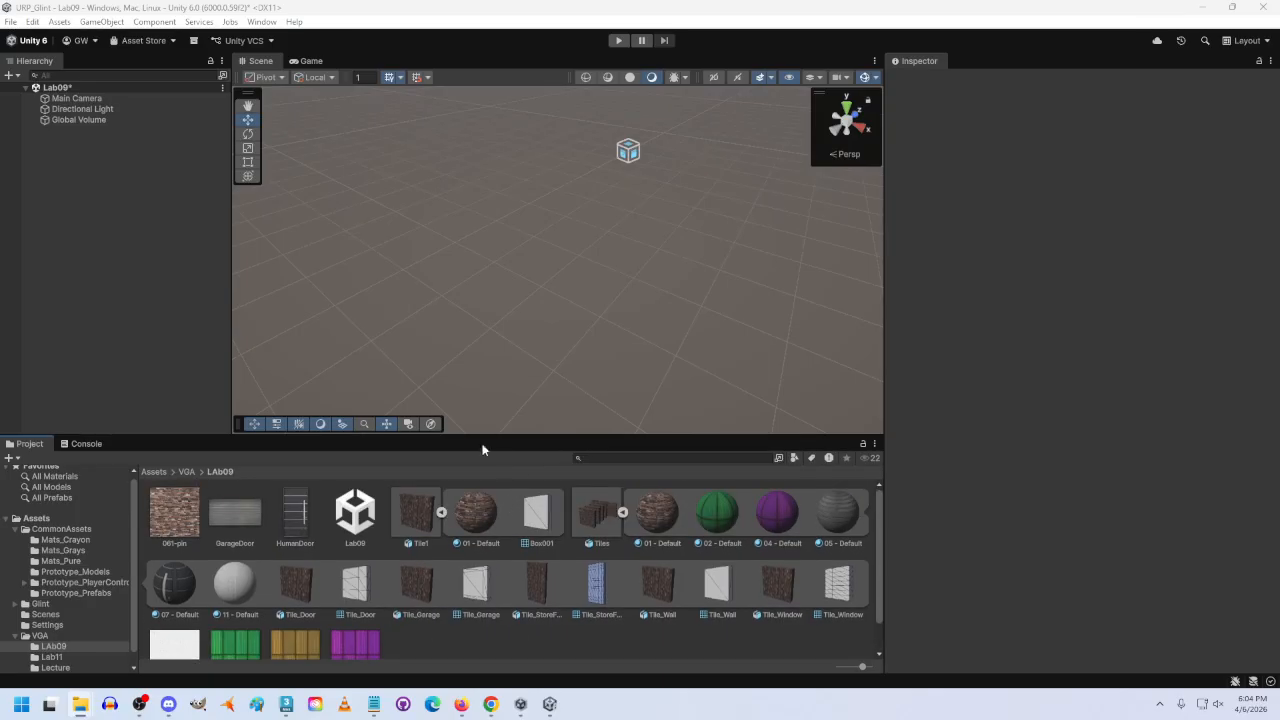
Step: Place the imported Tiles model into the Lab09 scene
{"action": "left_click", "coordinate": [421, 516]}
{"action": "left_click", "coordinate": [601, 520]}
{"action": "left_click_drag", "start_coordinate": [591, 519], "coordinate": [483, 272]}
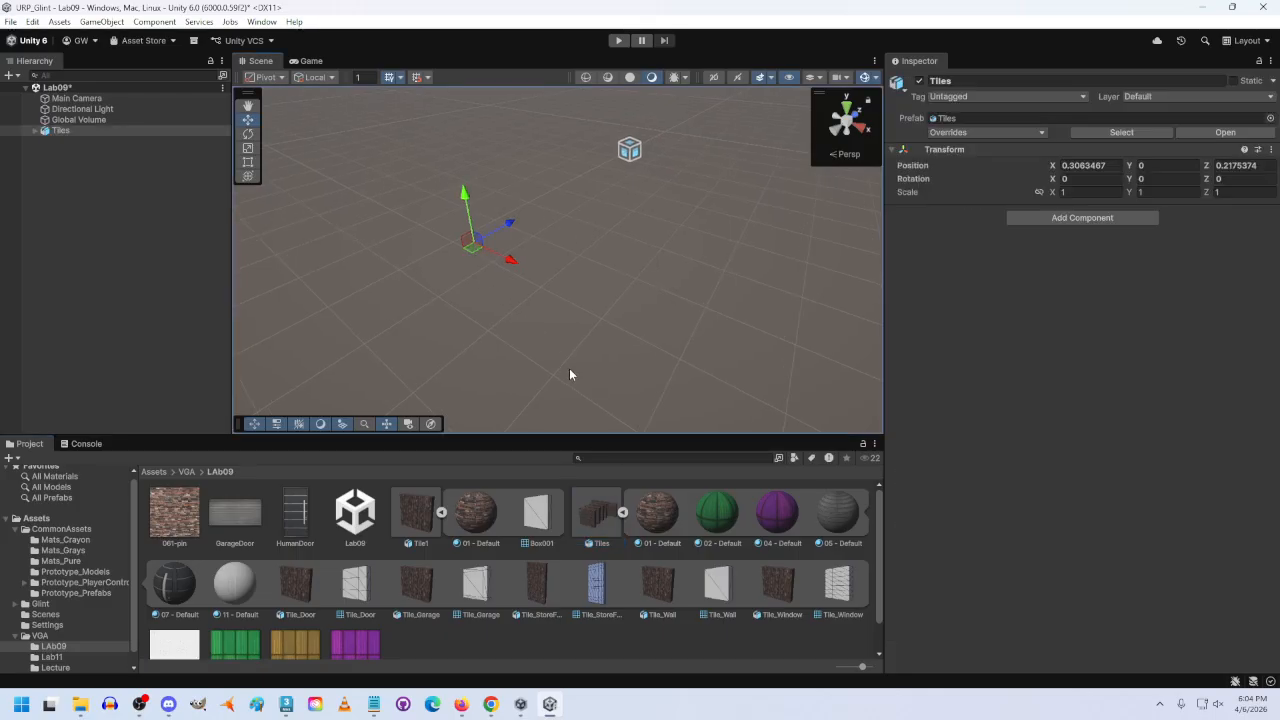
Step: Examine the placed brick tiles up close and the child objects under Tiles, including Tile_Door
{"action": "right_click_drag", "start_coordinate": [629, 337], "coordinate": [1226, 193]}
{"action": "key", "text": "d"}
{"action": "right_click_drag", "start_coordinate": [1257, 213], "coordinate": [15, 262]}
{"action": "key", "text": "s"}
{"action": "key", "text": "a"}
{"action": "key", "text": "w"}
{"action": "key", "text": "s"}
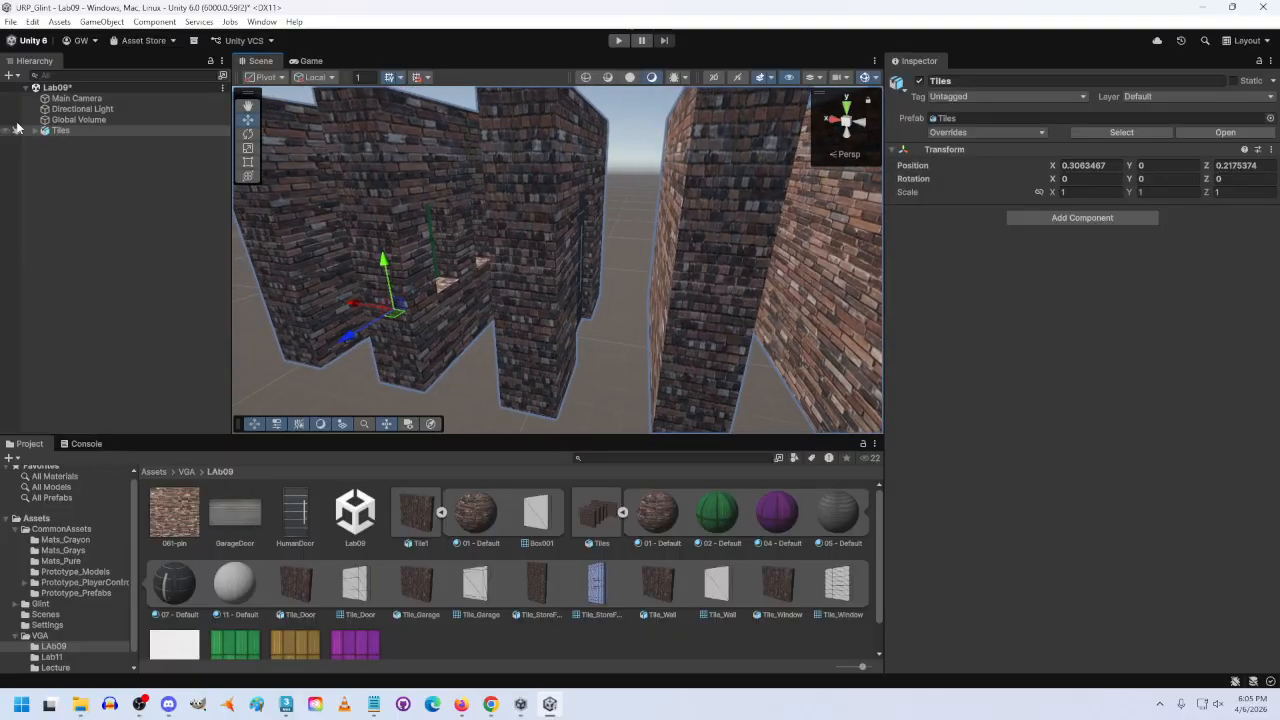
{"action": "left_click", "coordinate": [36, 132]}
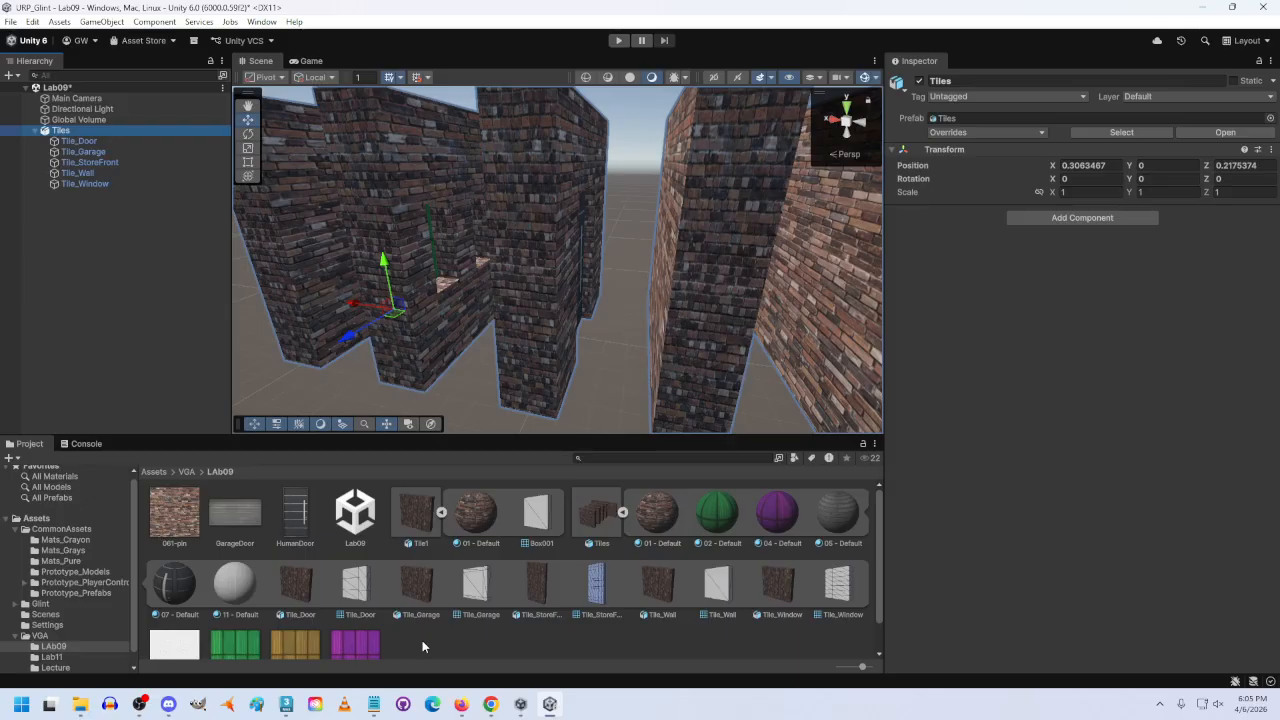
{"action": "left_click", "coordinate": [34, 141]}
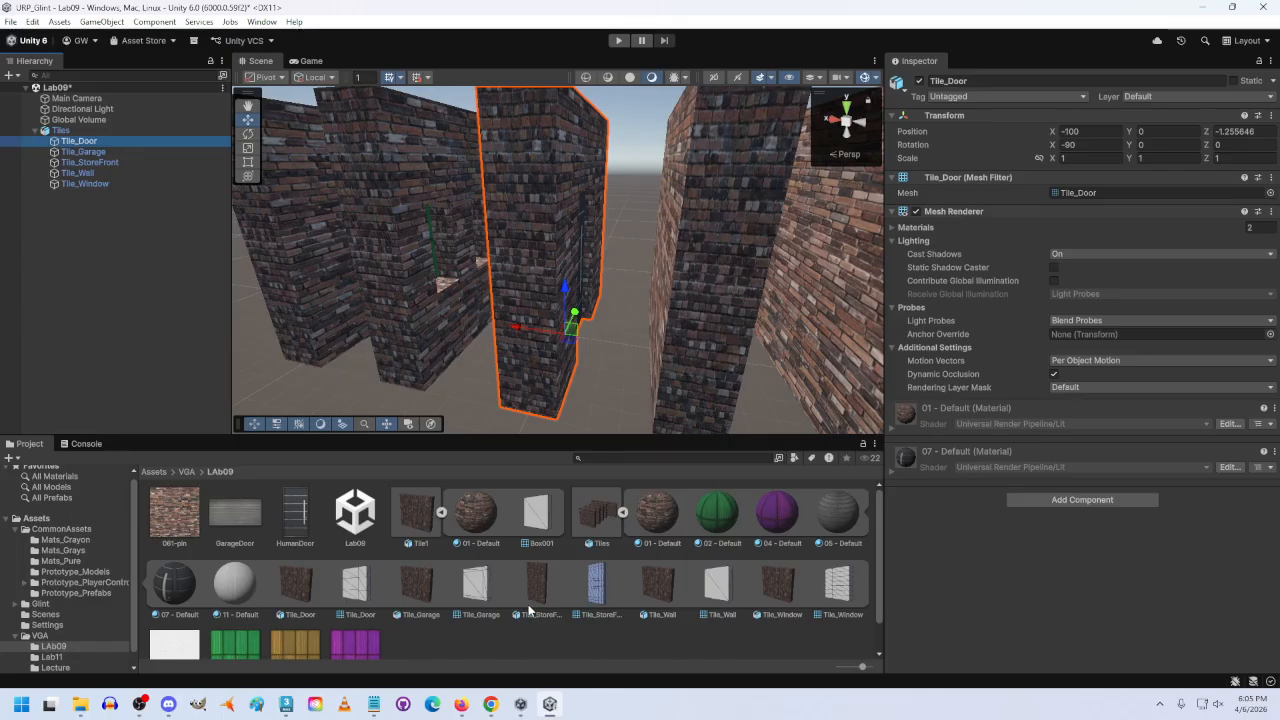
Step: Unpack the Tiles prefab instance completely into separate scene objects
{"action": "left_click", "coordinate": [58, 132]}
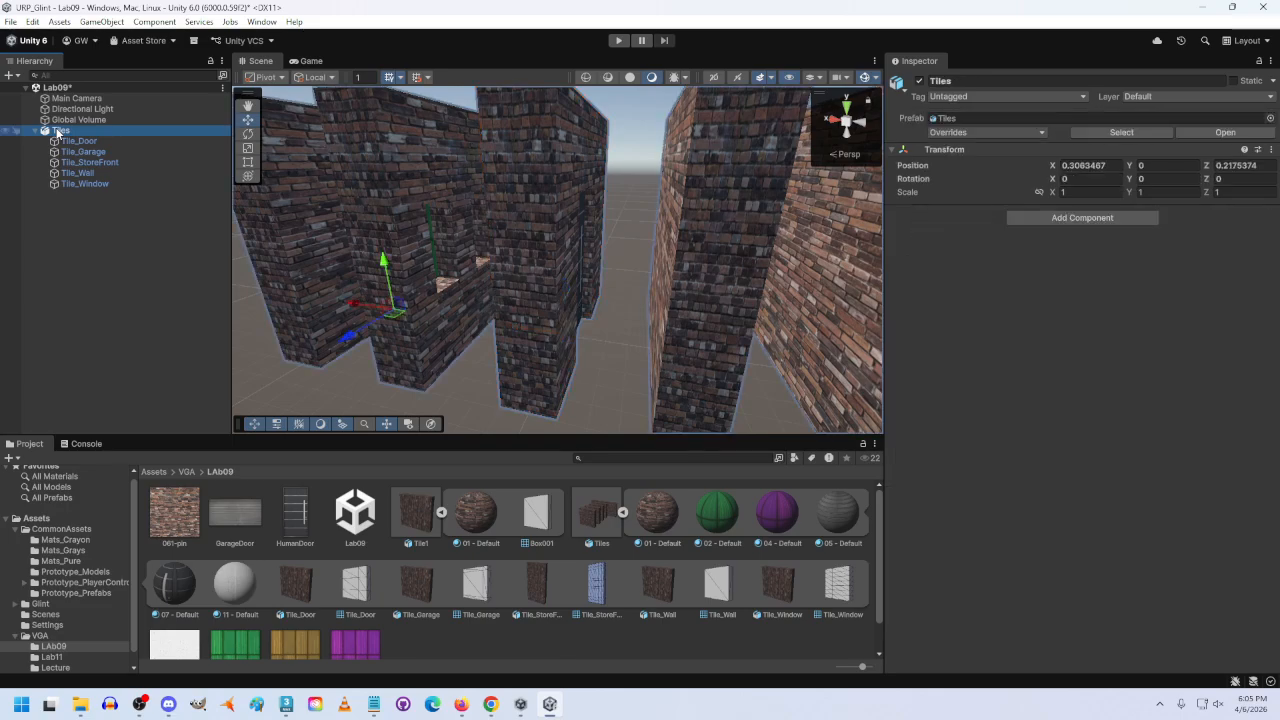
{"action": "right_click", "coordinate": [61, 134]}
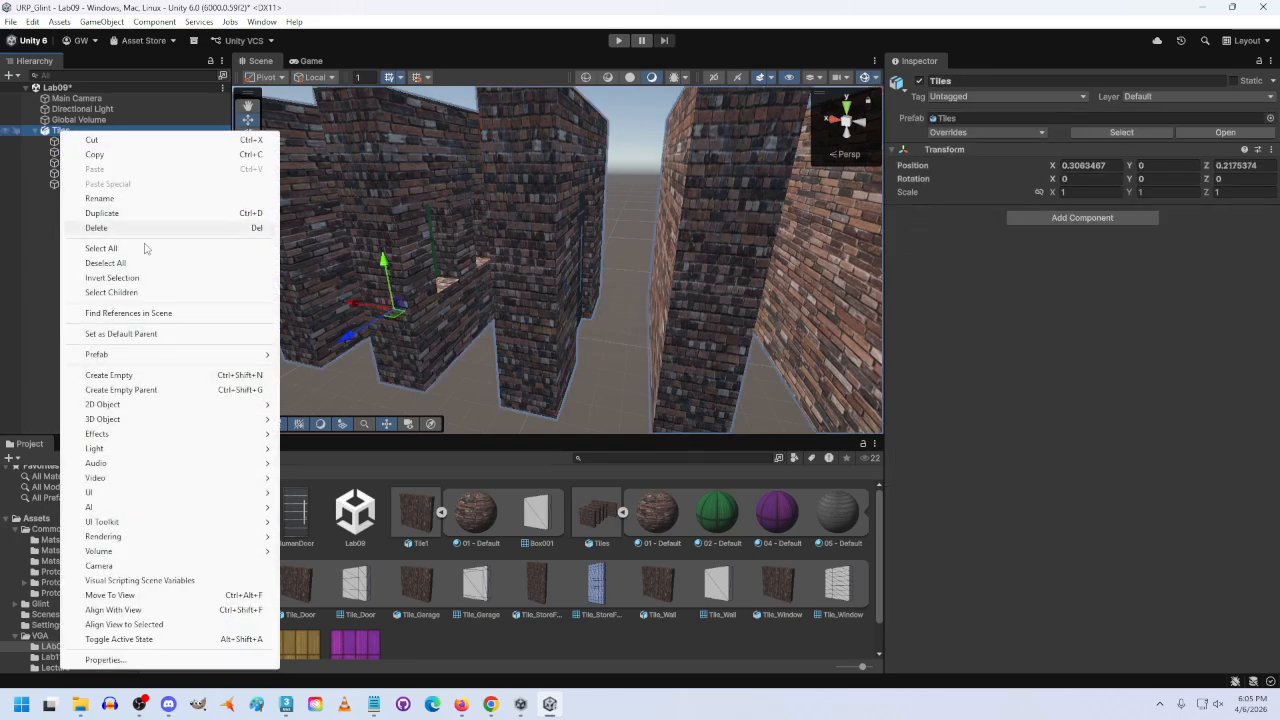
{"action": "mouse_move", "coordinate": [123, 361]}
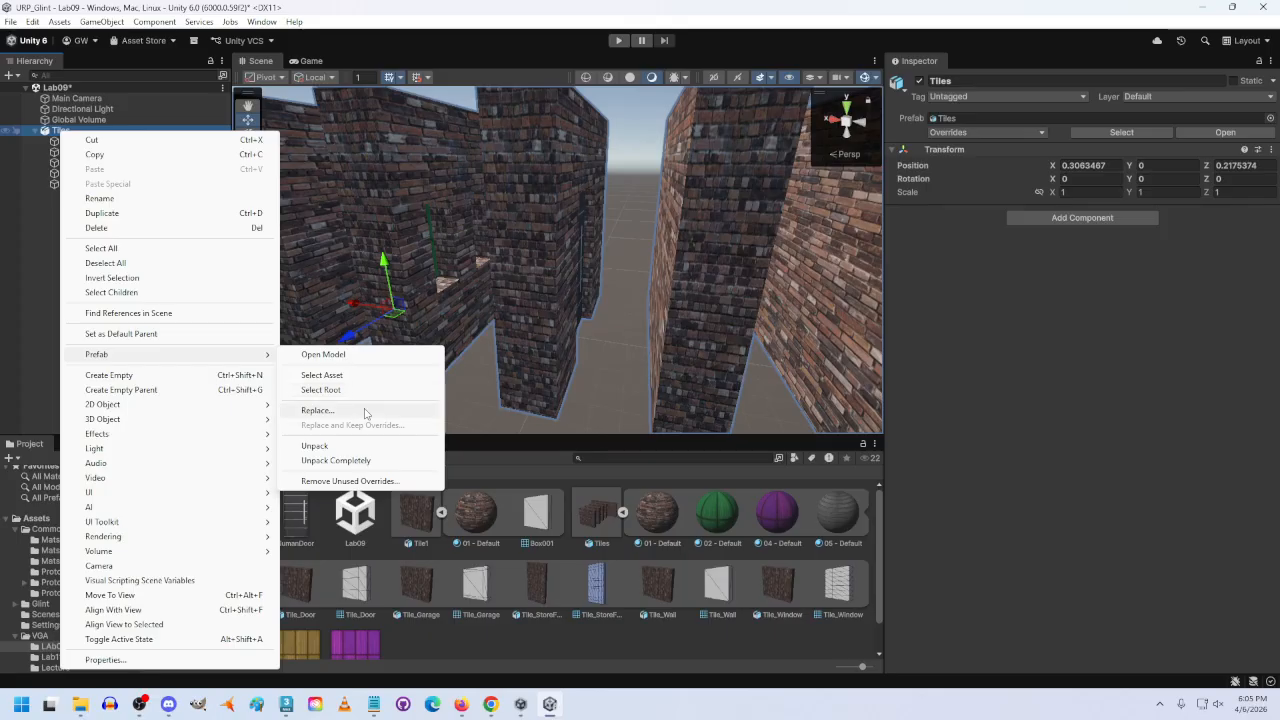
{"action": "left_click", "coordinate": [347, 461]}
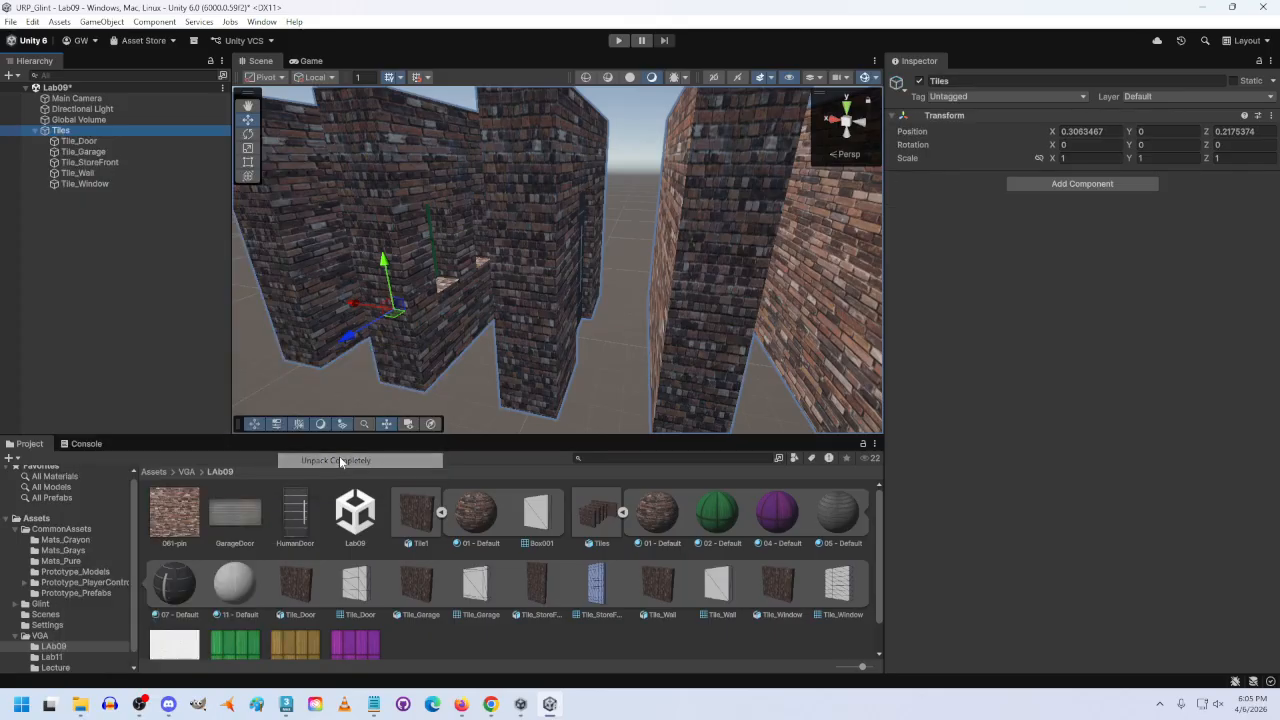
Step: Create a new folder named Assets inside the LAb09 folder
{"action": "right_click_drag", "start_coordinate": [266, 331], "coordinate": [410, 420]}
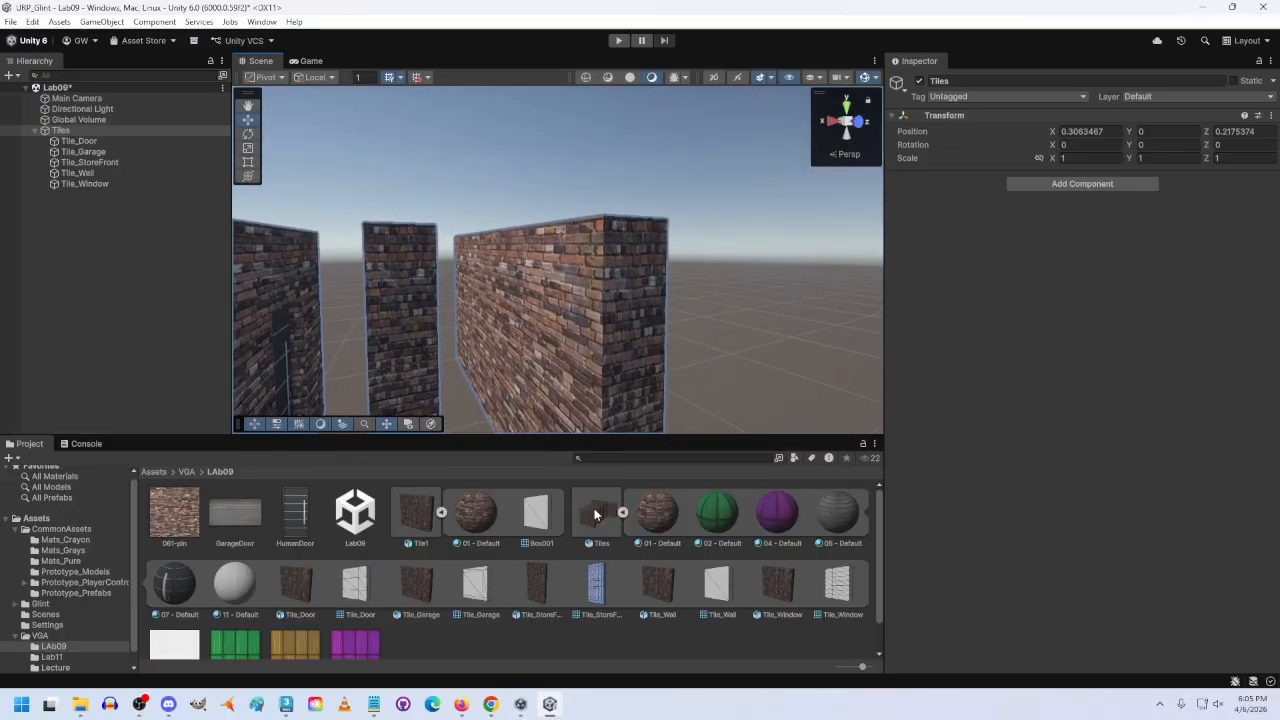
{"action": "right_click", "coordinate": [418, 640]}
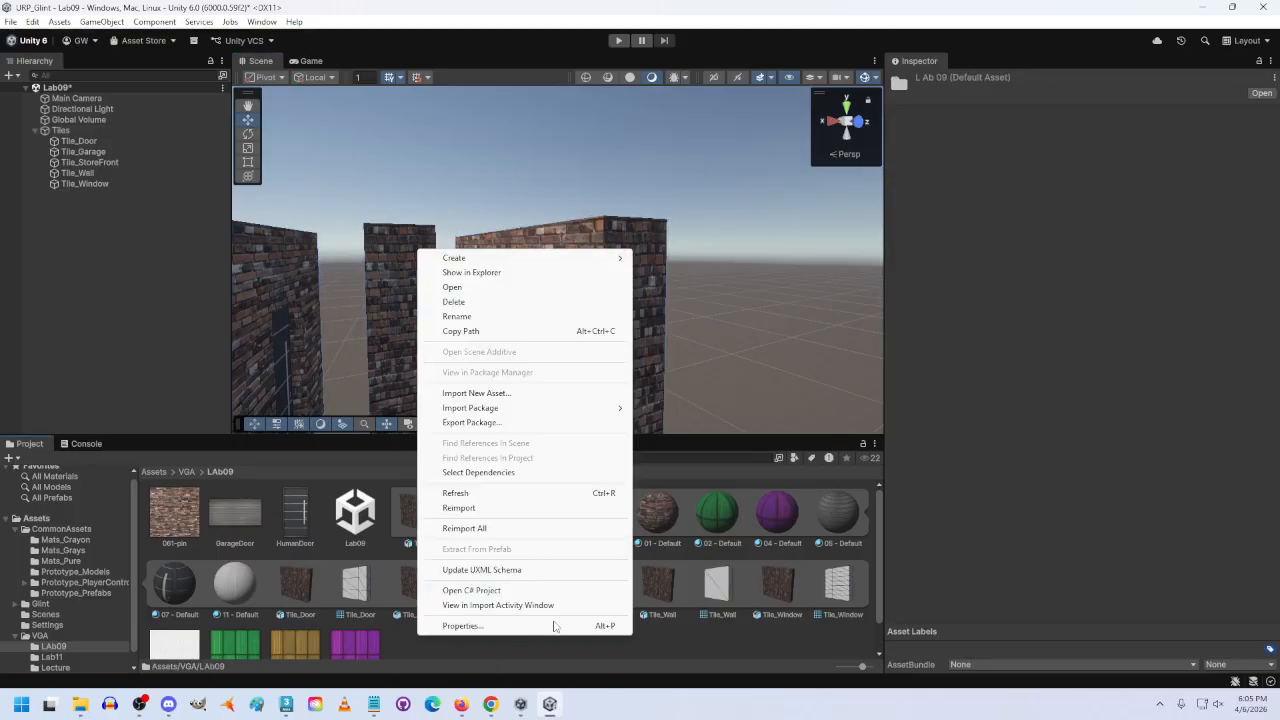
{"action": "mouse_move", "coordinate": [480, 260]}
{"action": "left_click", "coordinate": [687, 258]}
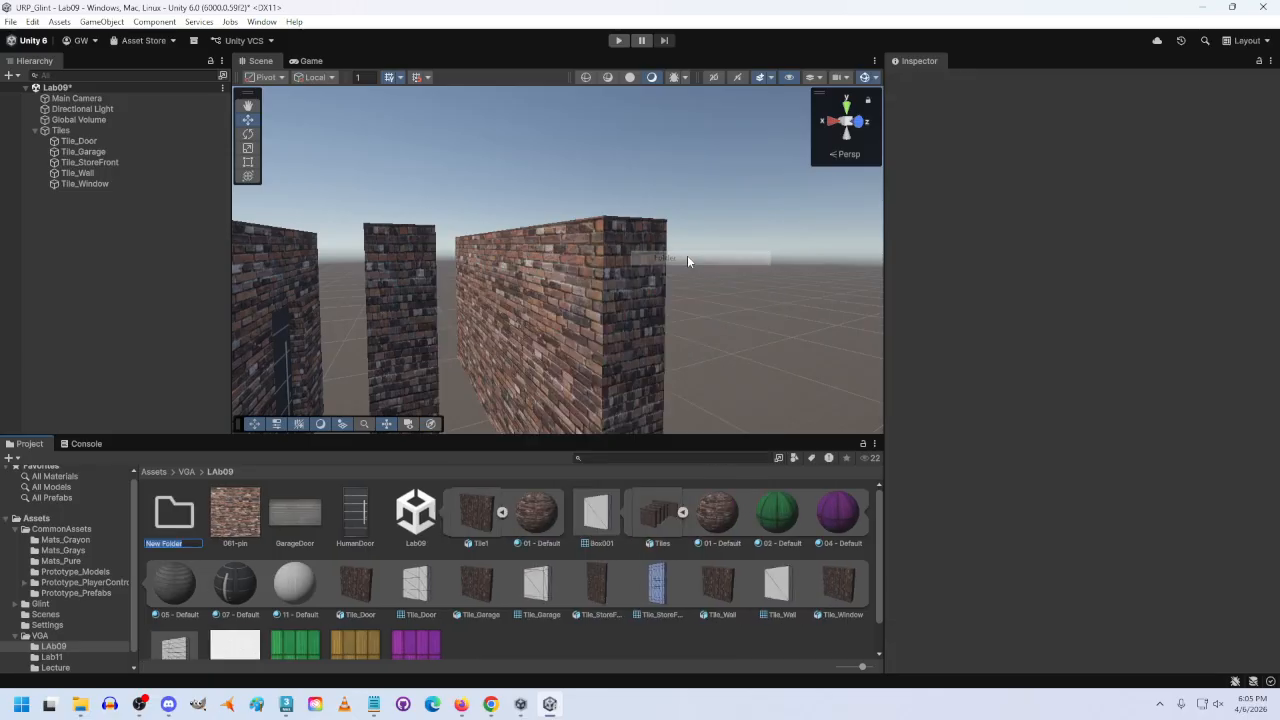
{"action": "type", "text": "Assets"}
{"action": "key", "text": "Return"}
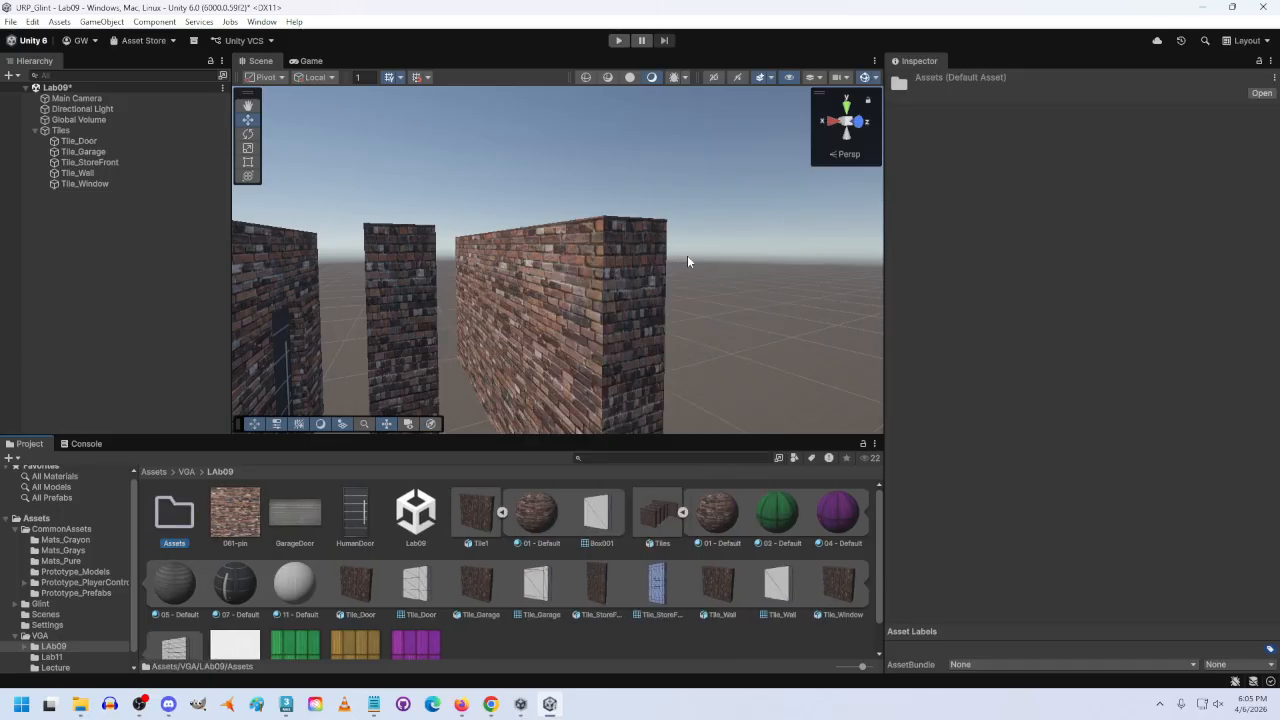
Step: Move all textures plus the Tile1 and Tiles models into the new Assets folder, leaving the Lab09 scene file in LAb09
{"action": "scroll", "coordinate": [505, 600], "scroll_direction": "down", "scroll_amount": 2}
{"action": "scroll", "coordinate": [493, 527], "scroll_direction": "up", "scroll_amount": 2}
{"action": "left_click", "coordinate": [681, 512]}
{"action": "left_click", "coordinate": [505, 513]}
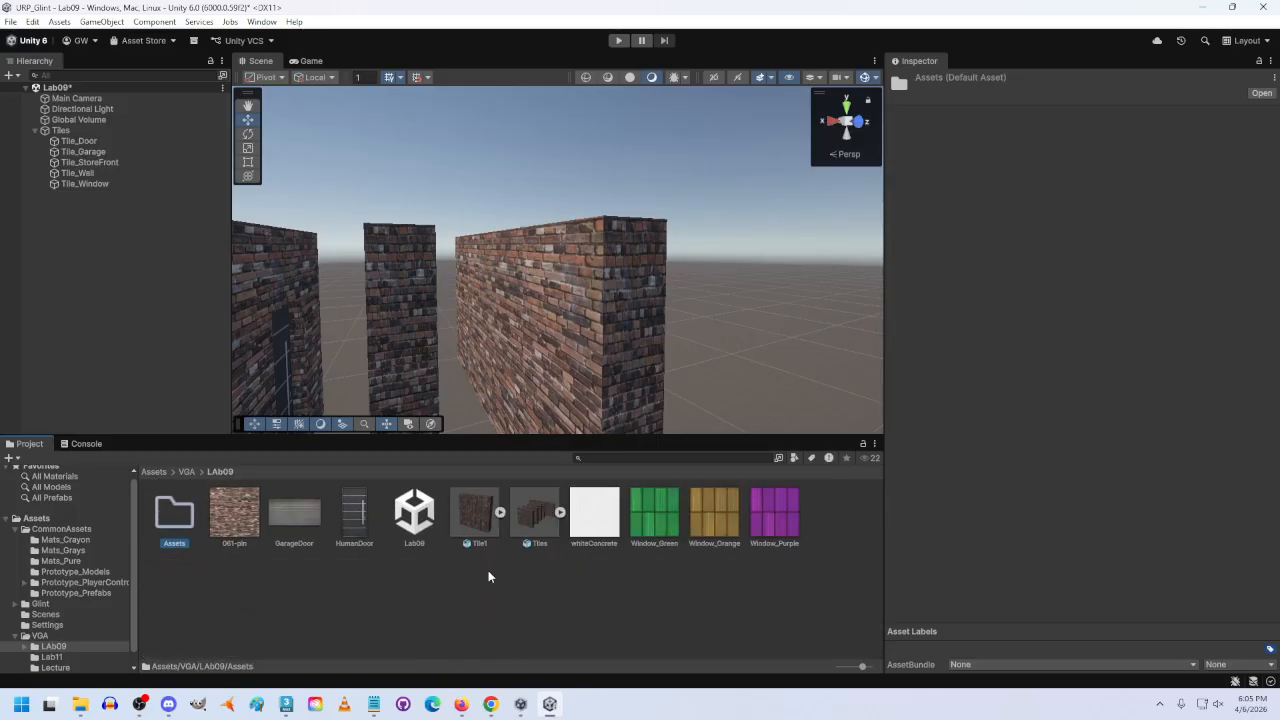
{"action": "left_click", "coordinate": [235, 515]}
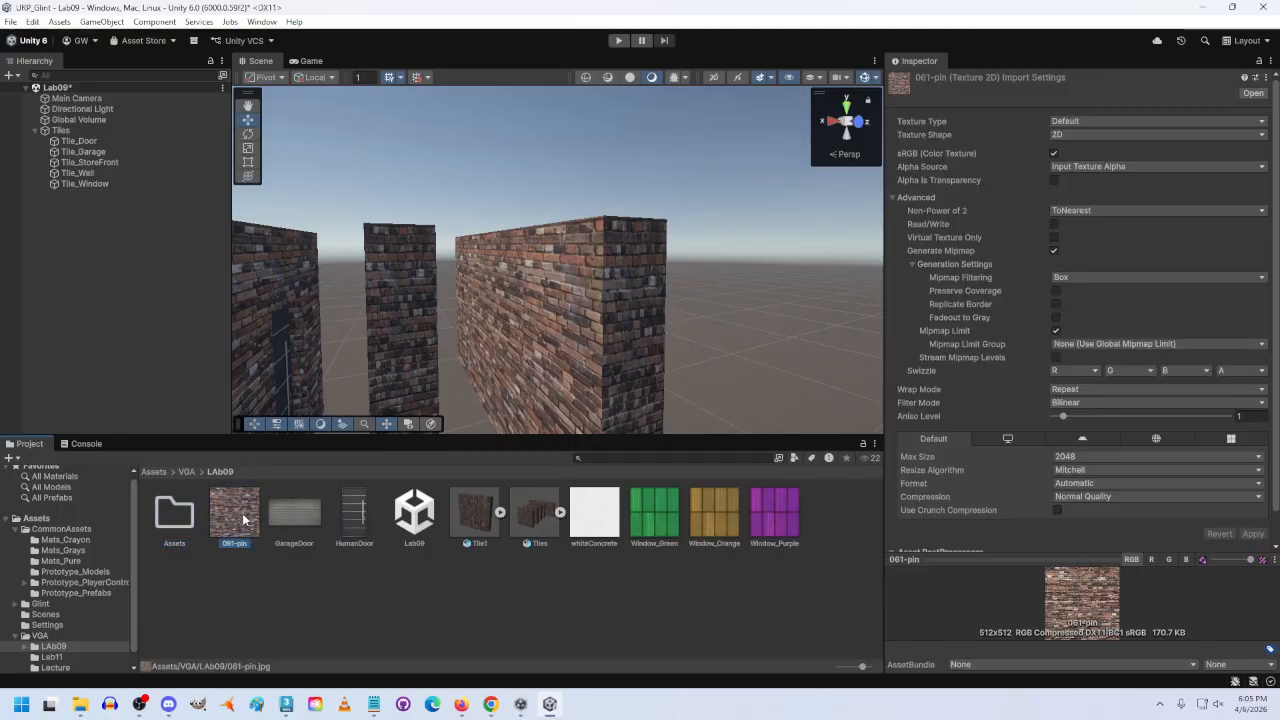
{"action": "left_click", "coordinate": [414, 515]}
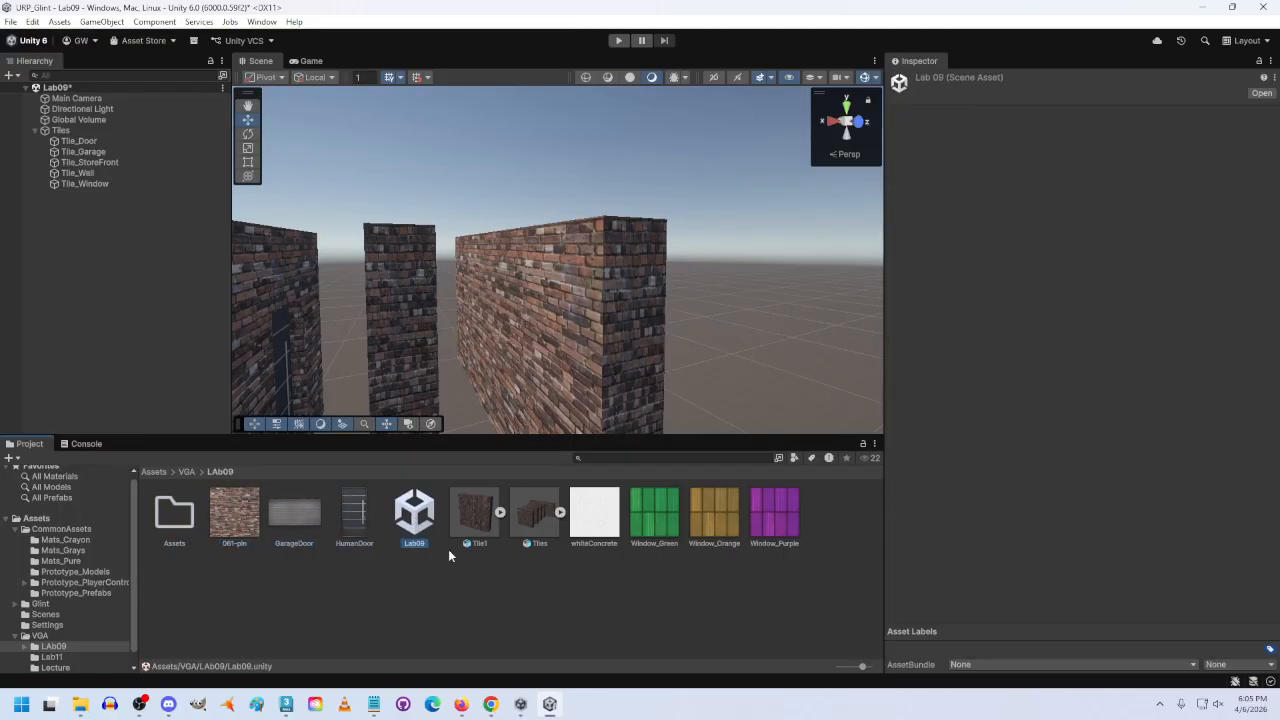
{"action": "left_click", "coordinate": [235, 520]}
{"action": "left_click", "coordinate": [294, 512], "text": "ctrl"}
{"action": "left_click", "coordinate": [354, 512], "text": "ctrl"}
{"action": "left_click", "coordinate": [475, 512], "text": "ctrl"}
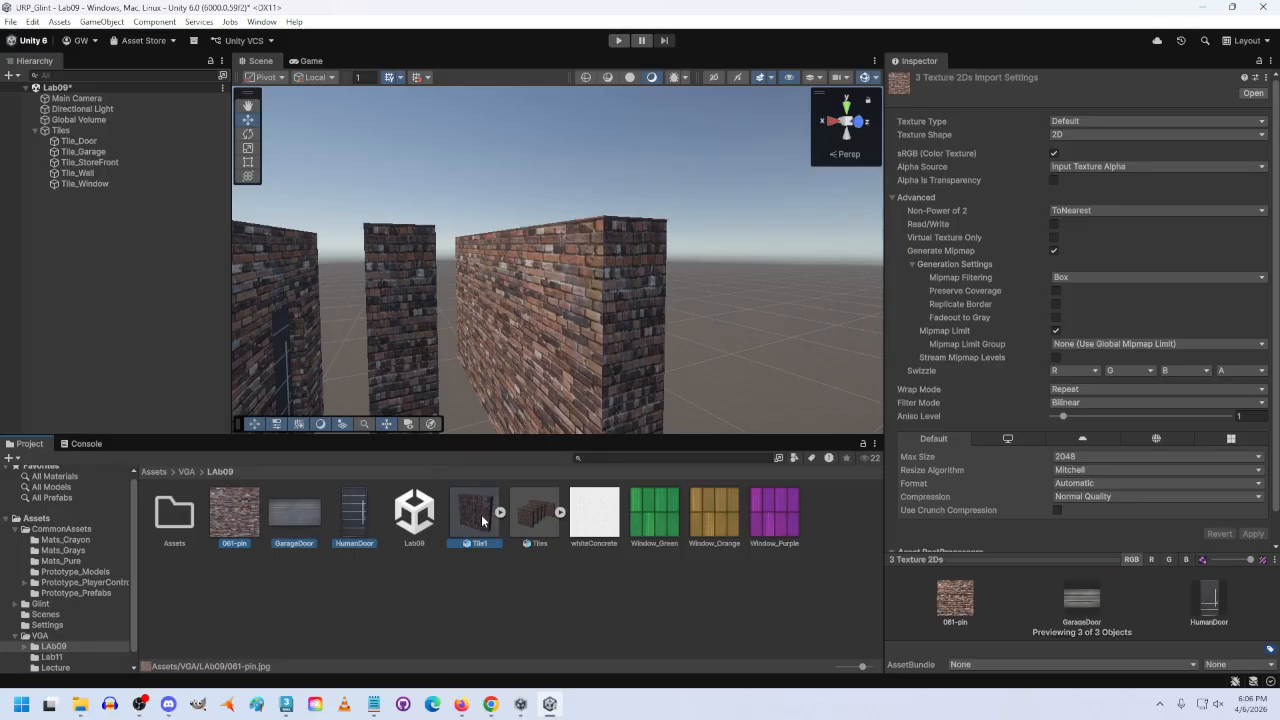
{"action": "left_click", "coordinate": [535, 512], "text": "ctrl"}
{"action": "left_click", "coordinate": [594, 512], "text": "ctrl"}
{"action": "left_click", "coordinate": [654, 512], "text": "ctrl"}
{"action": "left_click", "coordinate": [714, 512], "text": "ctrl"}
{"action": "left_click", "coordinate": [774, 512], "text": "ctrl"}
{"action": "left_click_drag", "start_coordinate": [248, 520], "coordinate": [175, 516]}
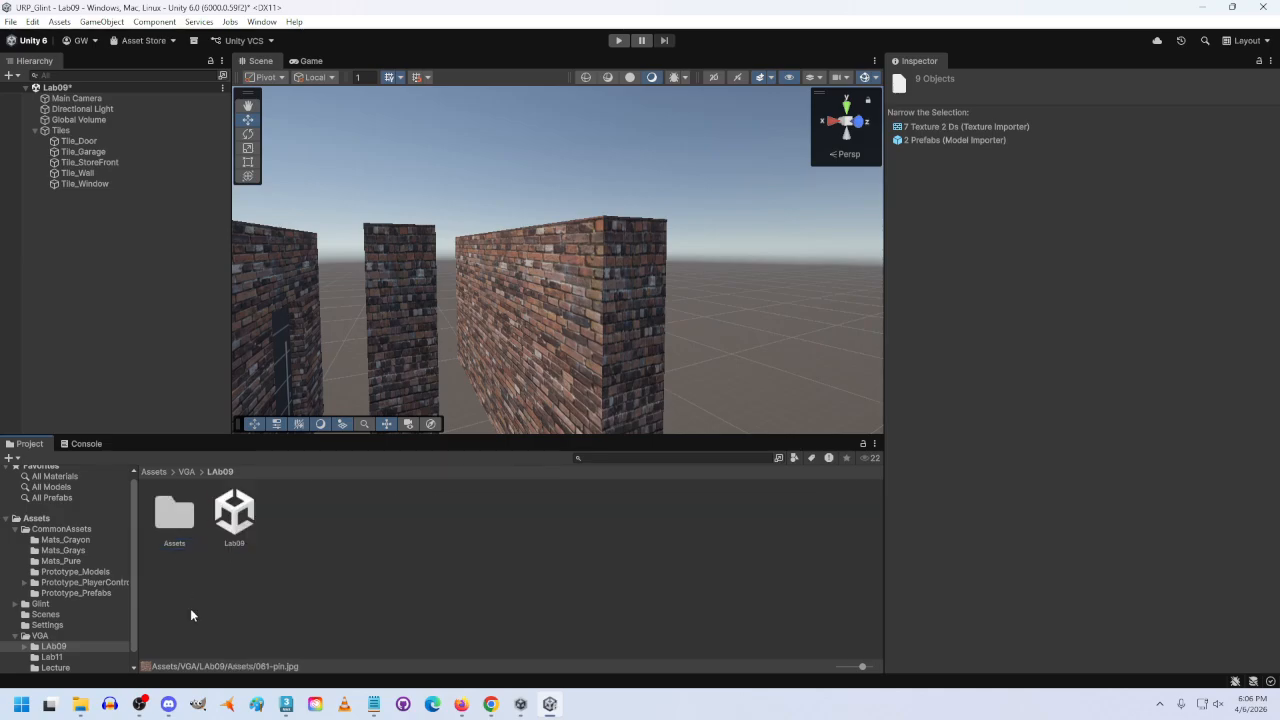
Step: Create another folder named Prefabs inside the LAb09 folder
{"action": "right_click", "coordinate": [281, 517]}
{"action": "mouse_move", "coordinate": [357, 140]}
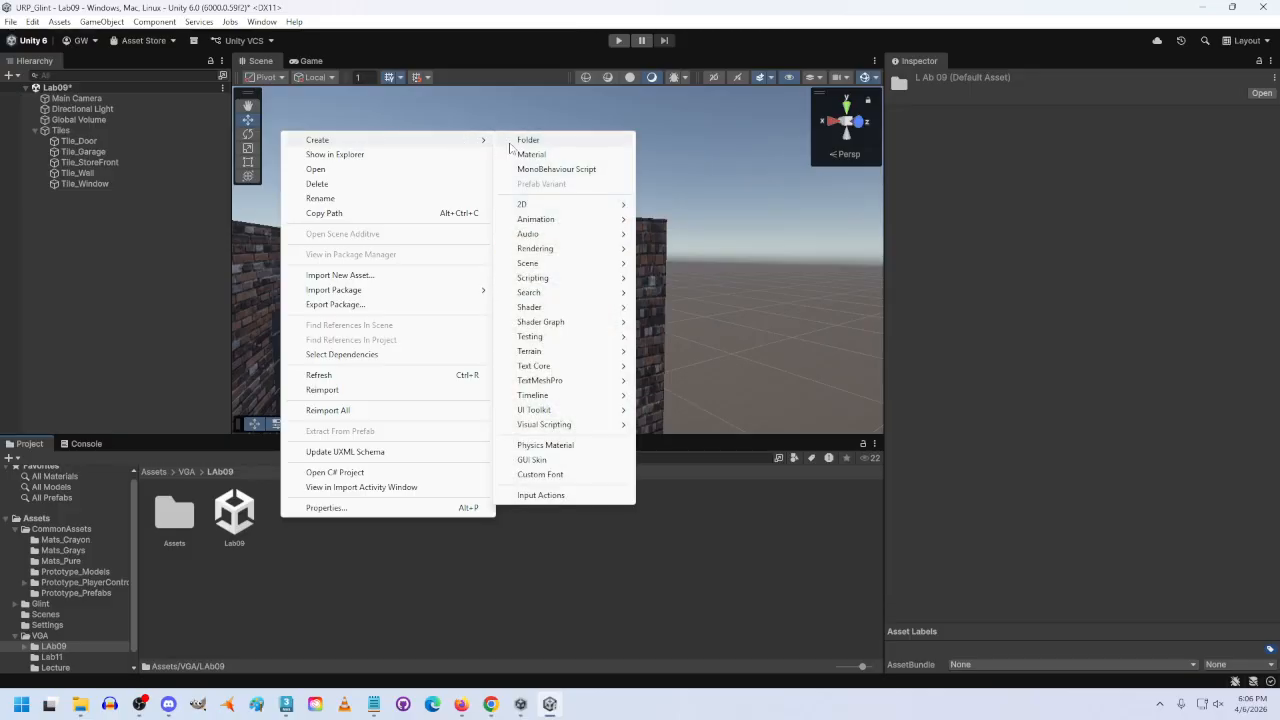
{"action": "left_click", "coordinate": [521, 145]}
{"action": "key", "text": "BackSpace"}
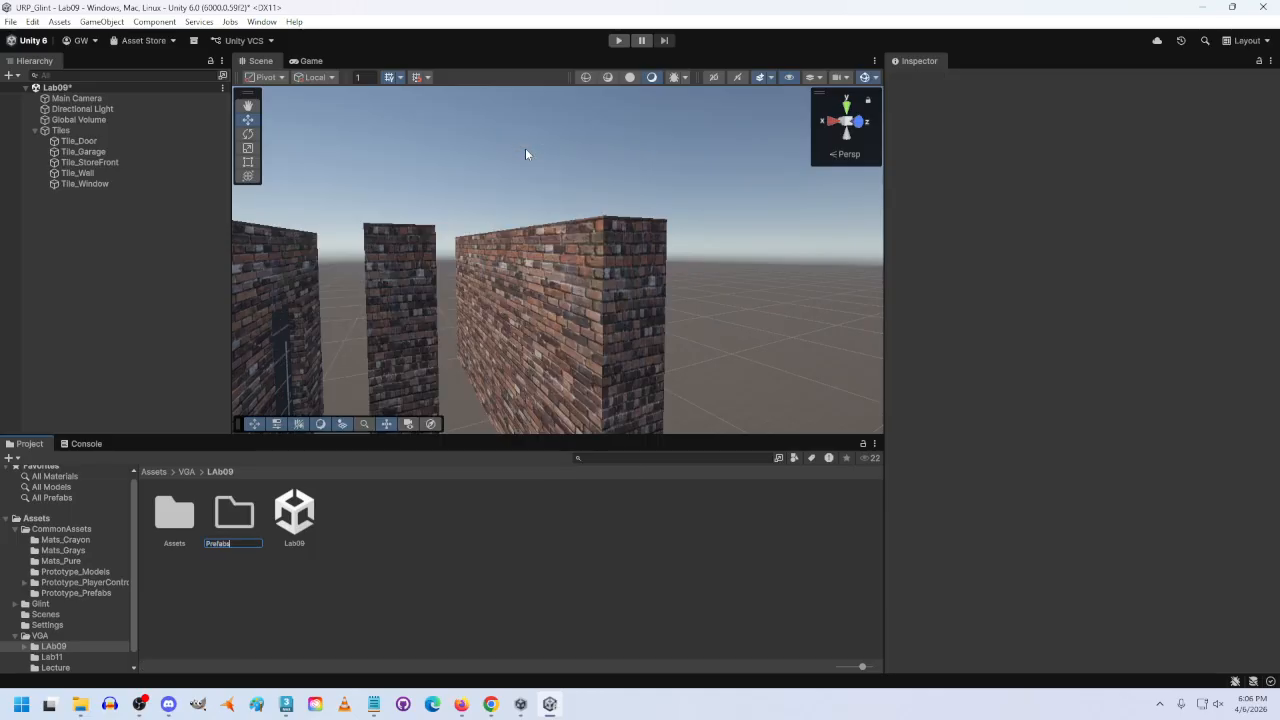
{"action": "key", "text": "Return"}
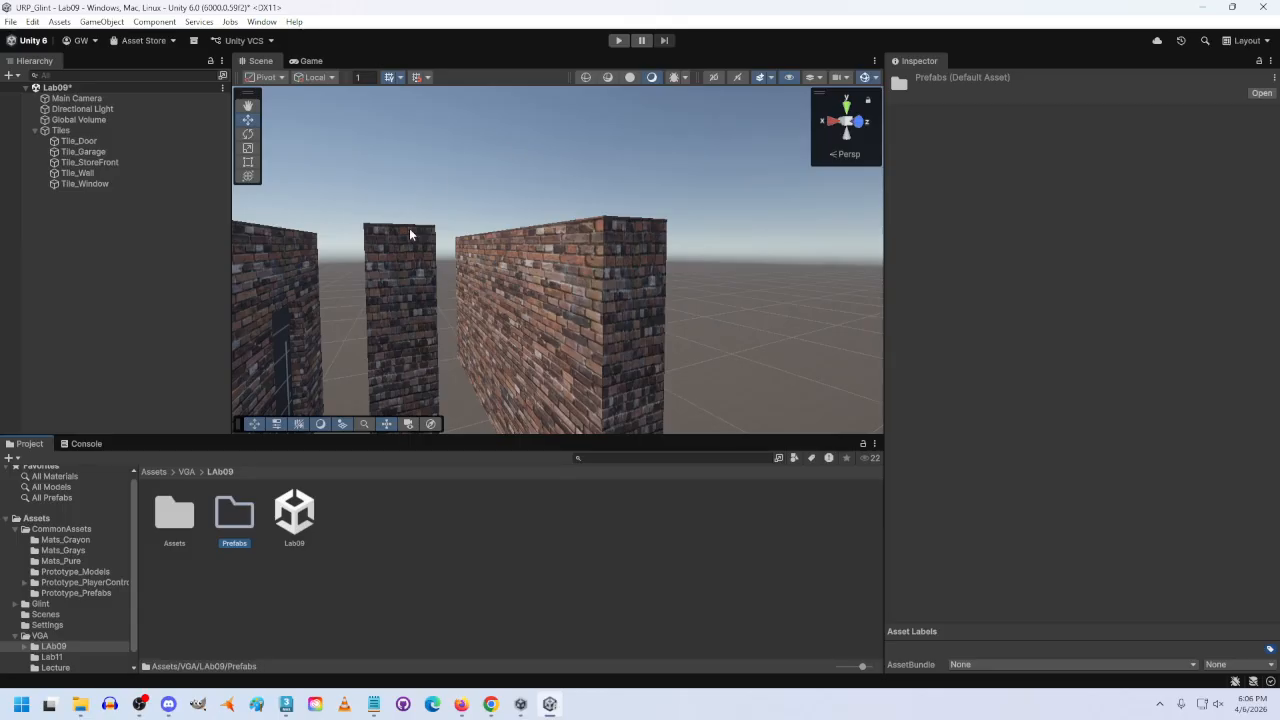
Step: Open the Prefabs folder and save Tile_Door in it as a prefab
{"action": "right_click_drag", "start_coordinate": [391, 277], "coordinate": [231, 303]}
{"action": "double_click", "coordinate": [246, 528]}
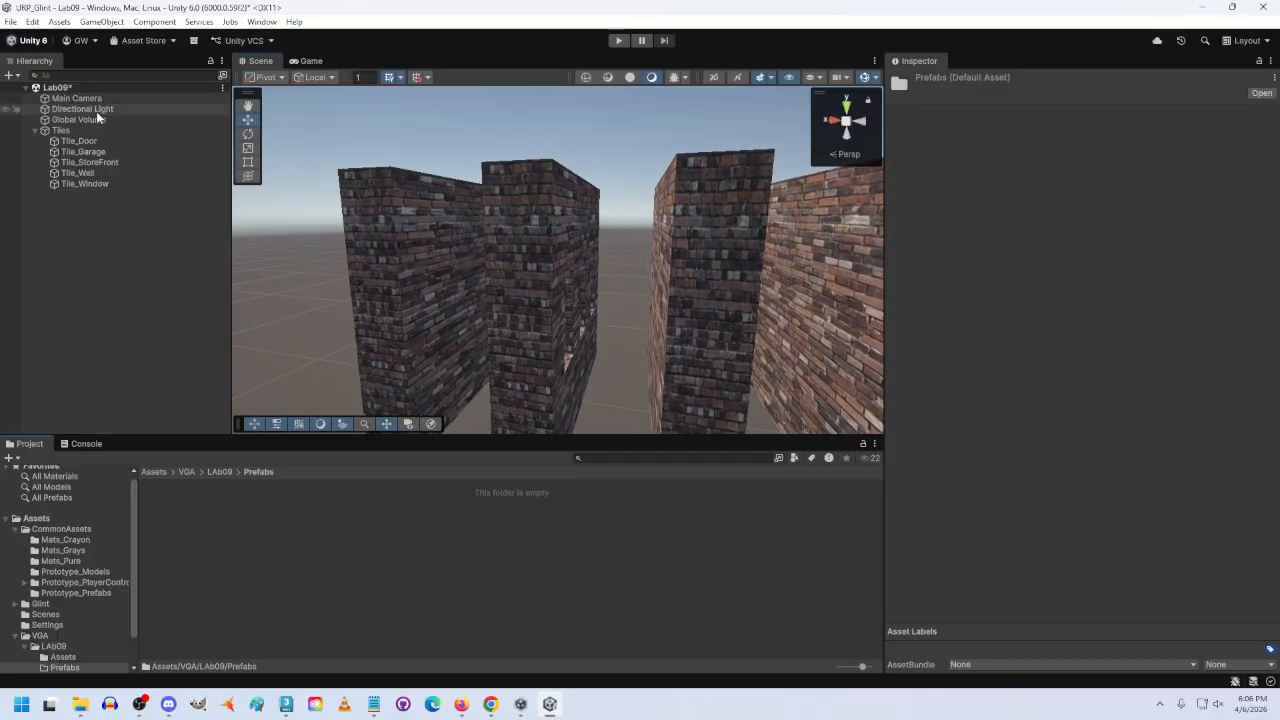
{"action": "left_click_drag", "start_coordinate": [84, 141], "coordinate": [246, 546]}
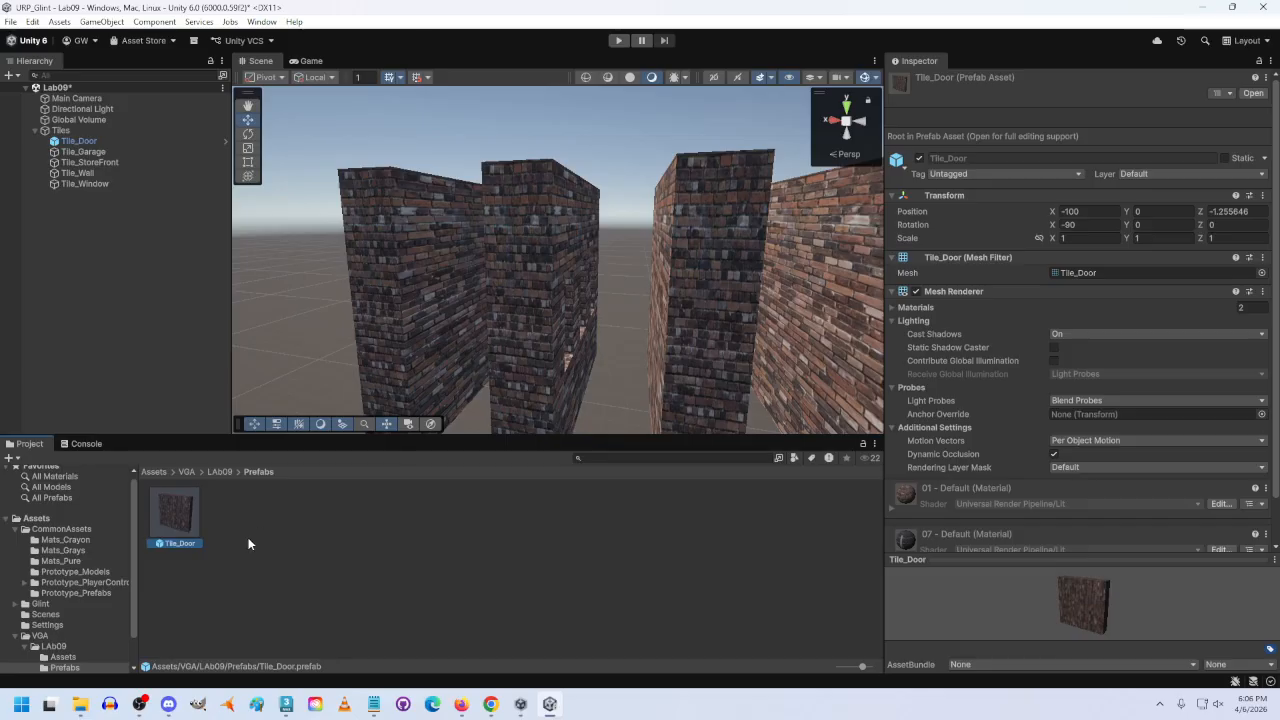
Step: Delete the Tile_Door instance from the scene
{"action": "key", "text": "w"}
{"action": "mouse_move", "coordinate": [468, 297]}
{"action": "right_mouse_down"}
{"action": "mouse_move", "coordinate": [640, 314]}
{"action": "mouse_move", "coordinate": [428, 340]}
{"action": "mouse_move", "coordinate": [474, 309]}
{"action": "right_mouse_up"}
{"action": "key", "text": "s"}
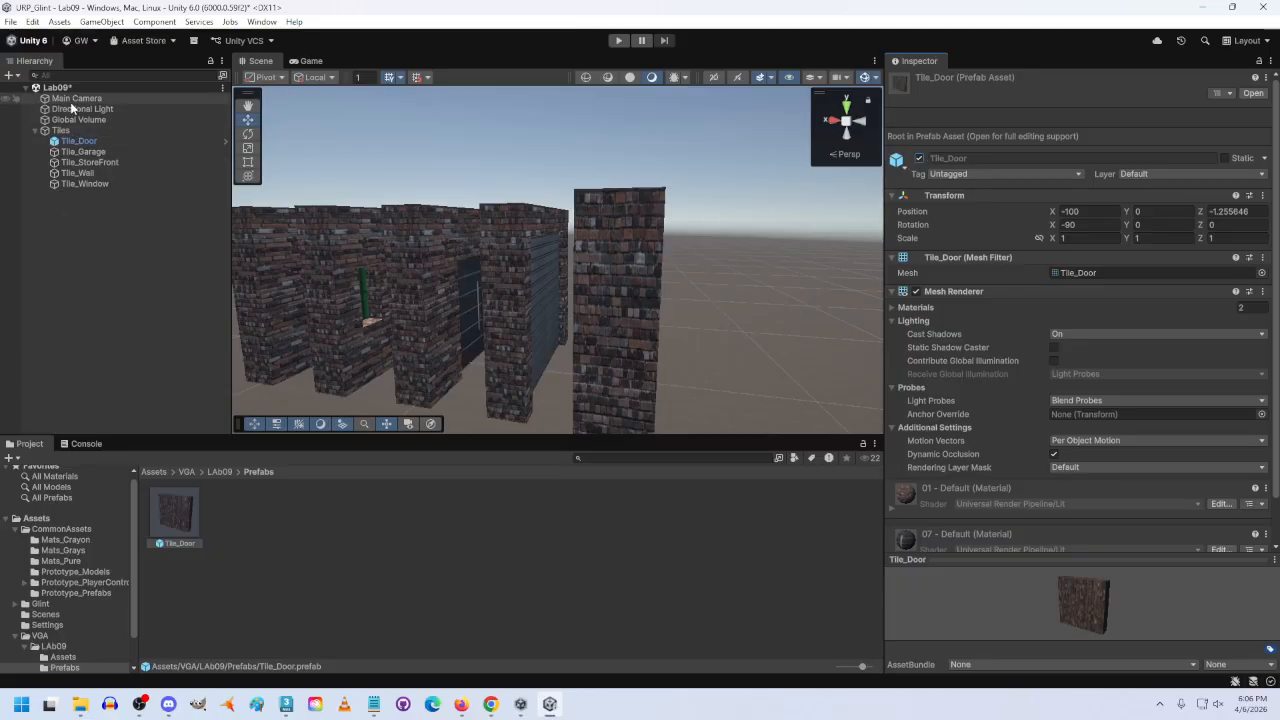
{"action": "left_click", "coordinate": [80, 141]}
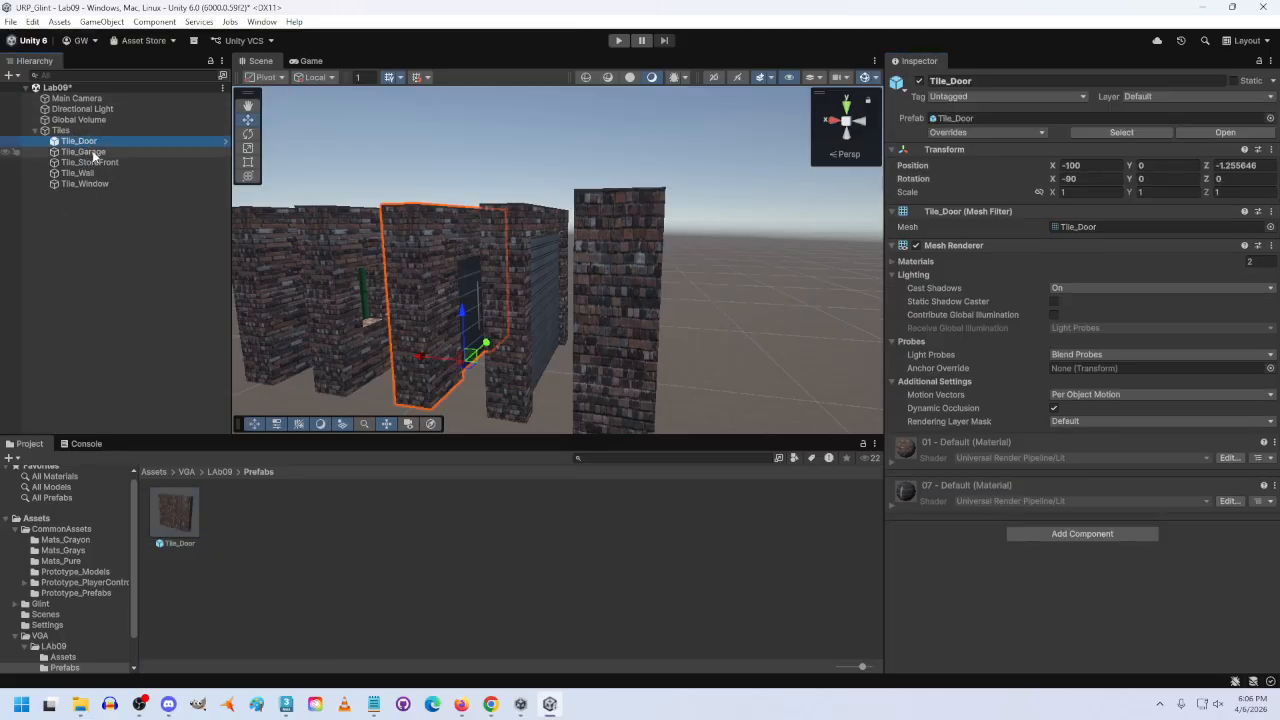
{"action": "key", "text": "Delete"}
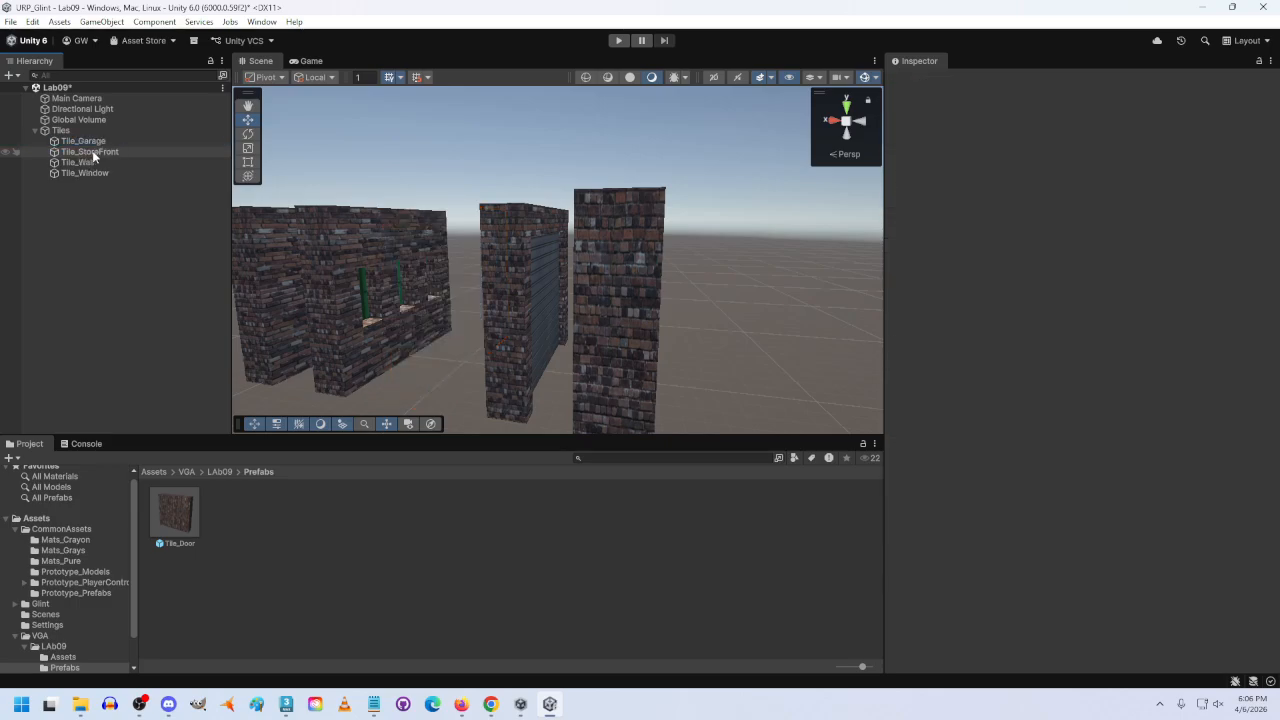
Step: Save Tile_Garage, Tile_StoreFront and Tile_Wall as prefabs in the Prefabs folder
{"action": "left_click_drag", "start_coordinate": [84, 141], "coordinate": [273, 449]}
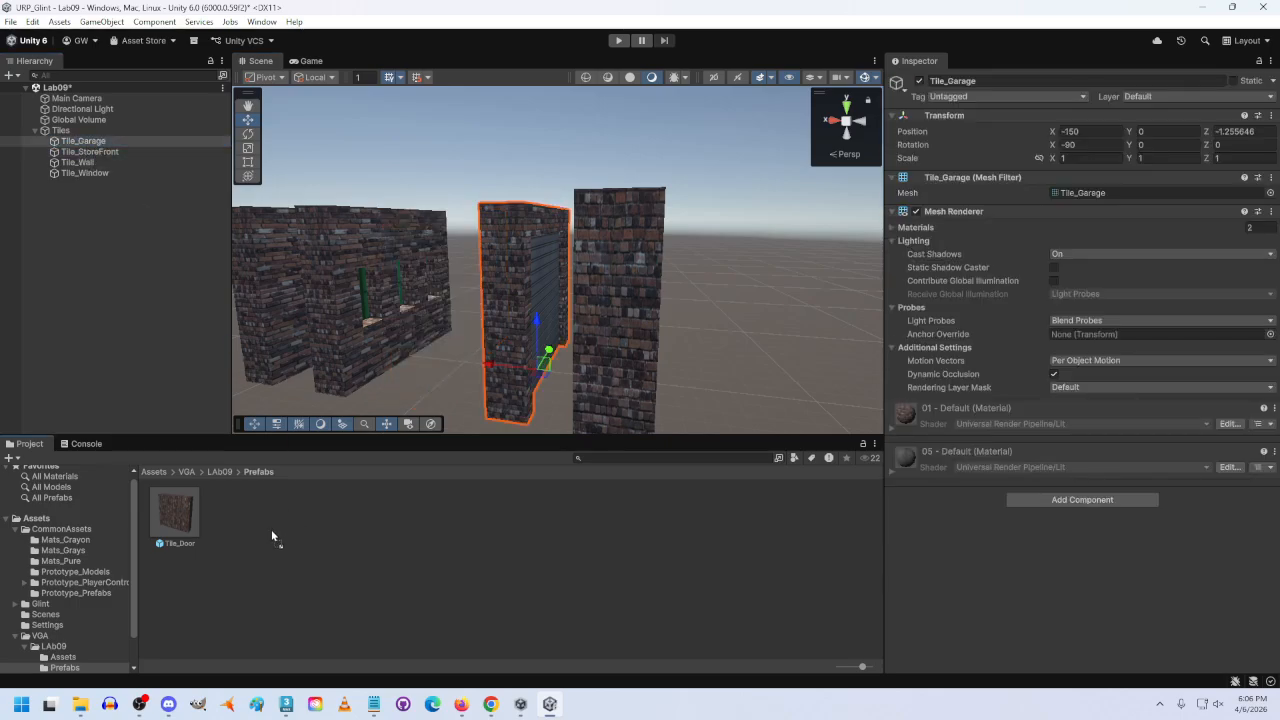
{"action": "left_click_drag", "start_coordinate": [271, 536], "coordinate": [265, 530]}
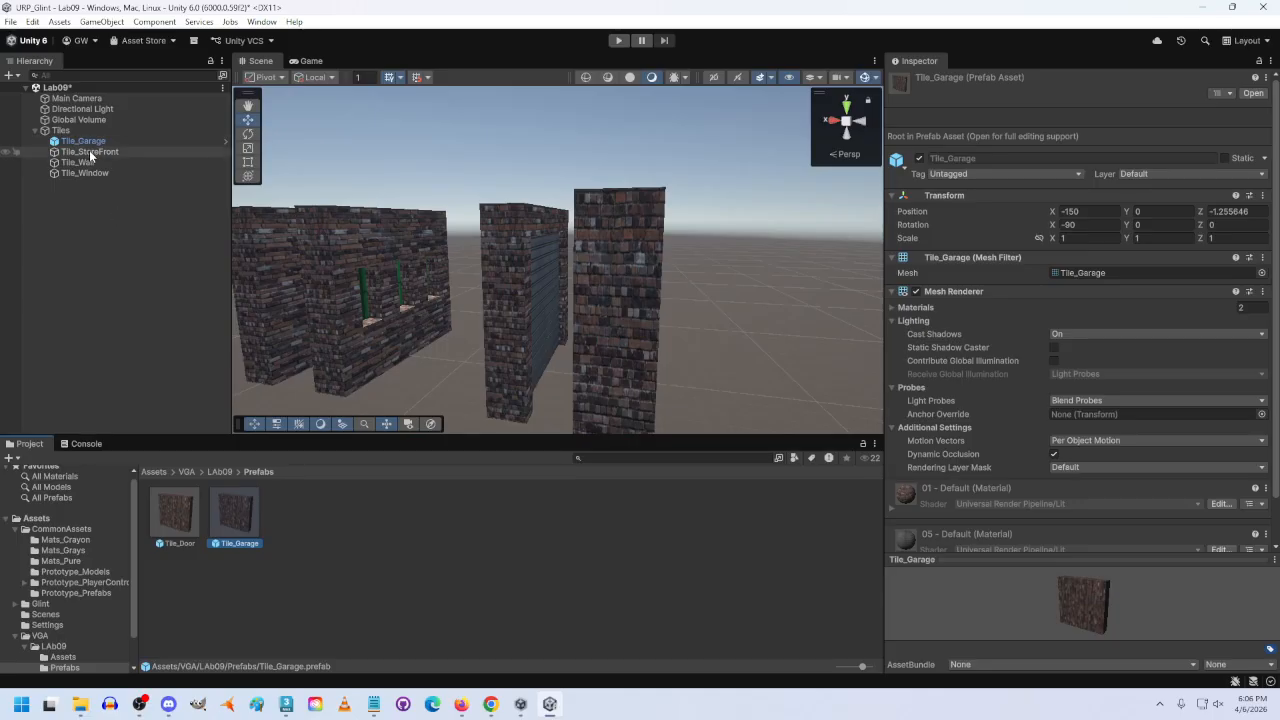
{"action": "left_click_drag", "start_coordinate": [89, 150], "coordinate": [322, 523]}
{"action": "left_click_drag", "start_coordinate": [80, 160], "coordinate": [384, 545]}
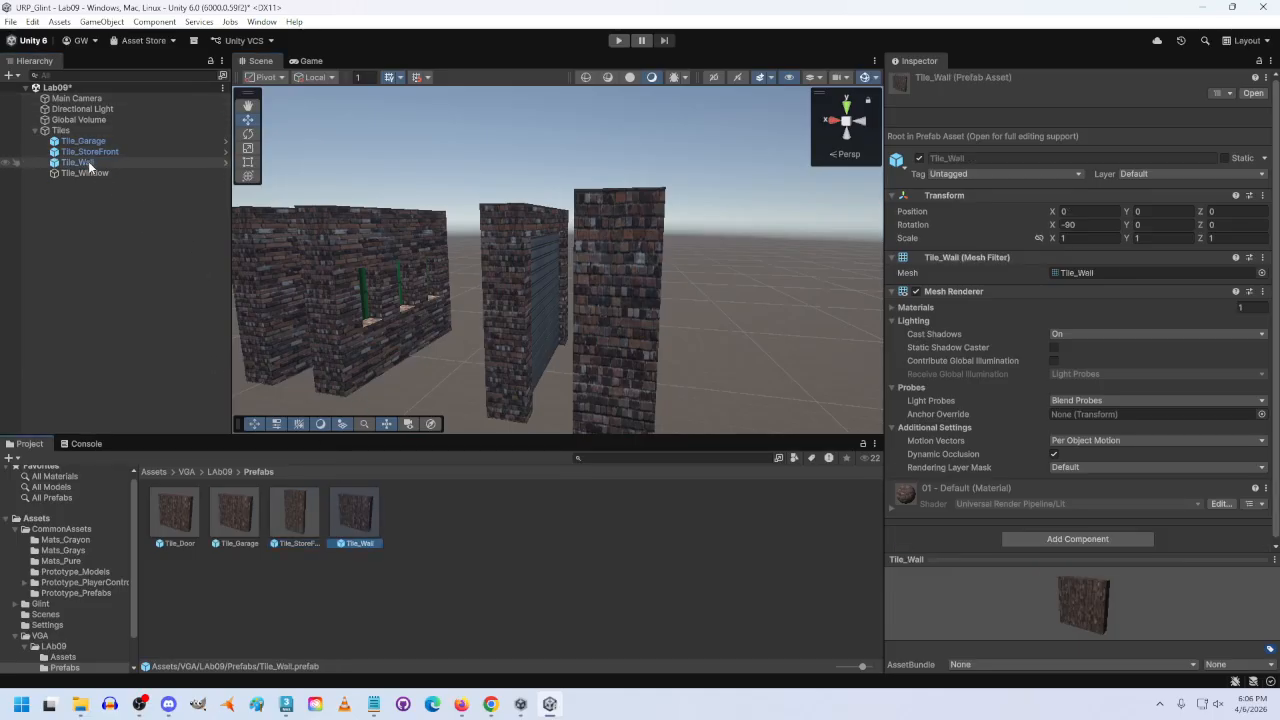
Step: Delete the Tile_Garage, Tile_StoreFront and Tile_Wall instances from the scene
{"action": "left_click", "coordinate": [78, 162]}
{"action": "left_click", "coordinate": [84, 142], "text": "shift"}
{"action": "key", "text": "Delete"}
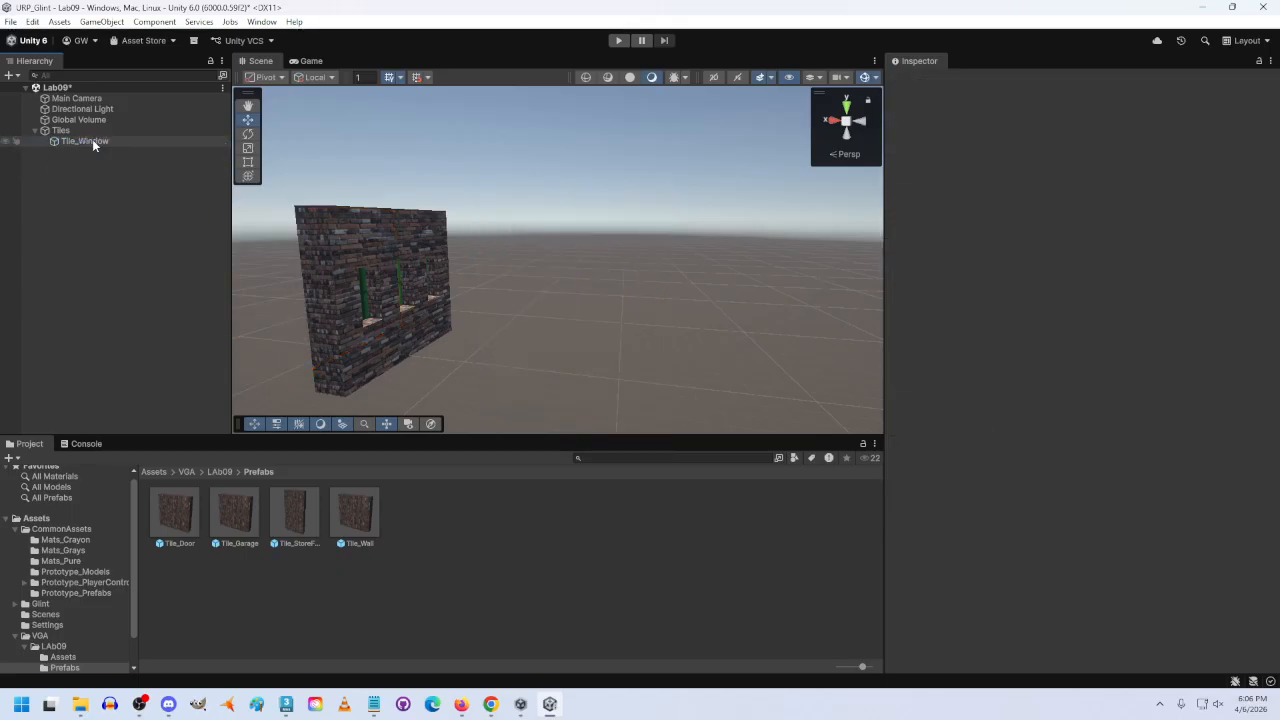
Step: Rename the Tile_Window object to Tile_Window1 and save it as a prefab in the Prefabs folder
{"action": "left_click_drag", "start_coordinate": [500, 349], "coordinate": [337, 349], "text": "alt"}
{"action": "scroll", "coordinate": [313, 359], "scroll_direction": "up", "scroll_amount": 10, "text": "alt"}
{"action": "left_click", "coordinate": [80, 140]}
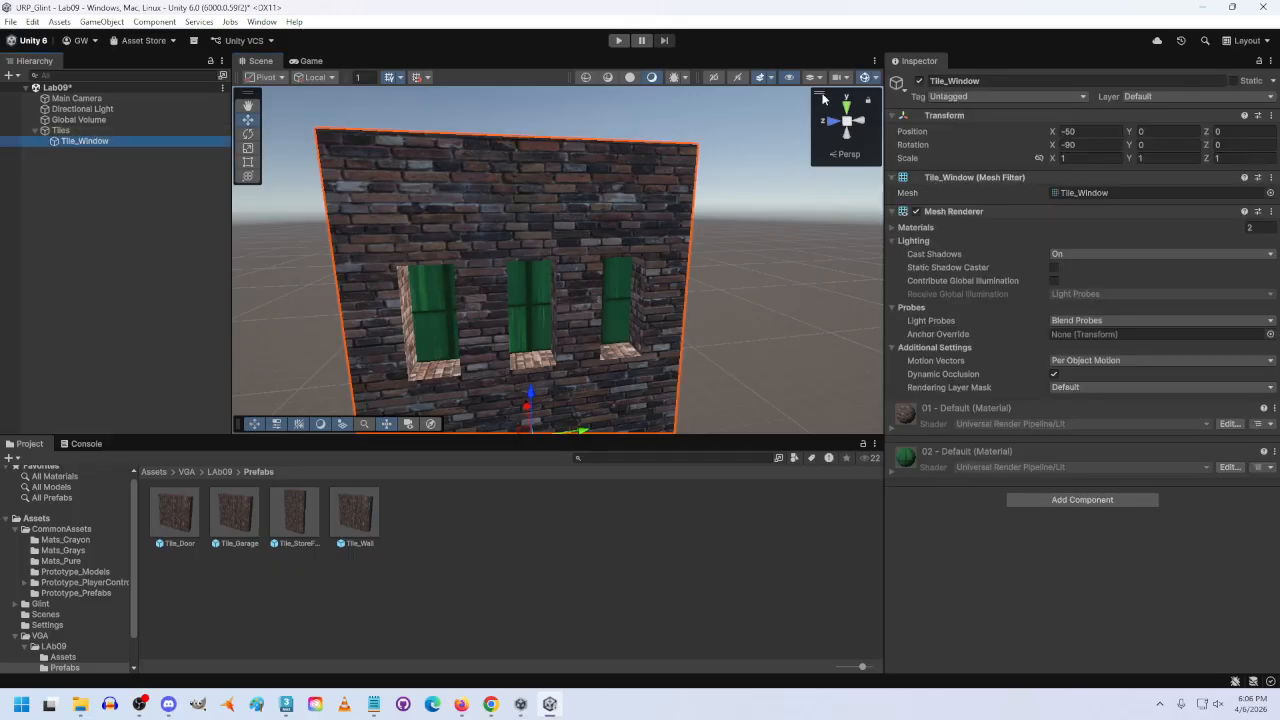
{"action": "left_click", "coordinate": [991, 81]}
{"action": "left_click", "coordinate": [991, 81]}
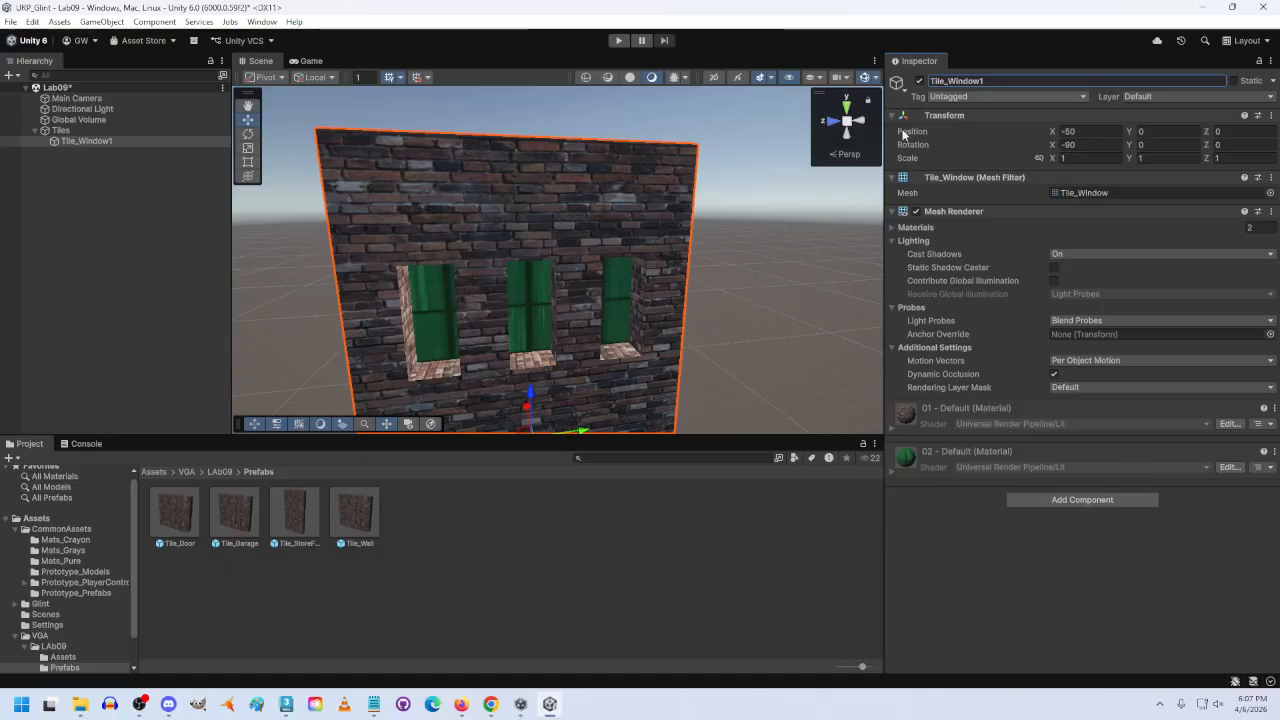
{"action": "left_click_drag", "start_coordinate": [92, 140], "coordinate": [483, 638]}
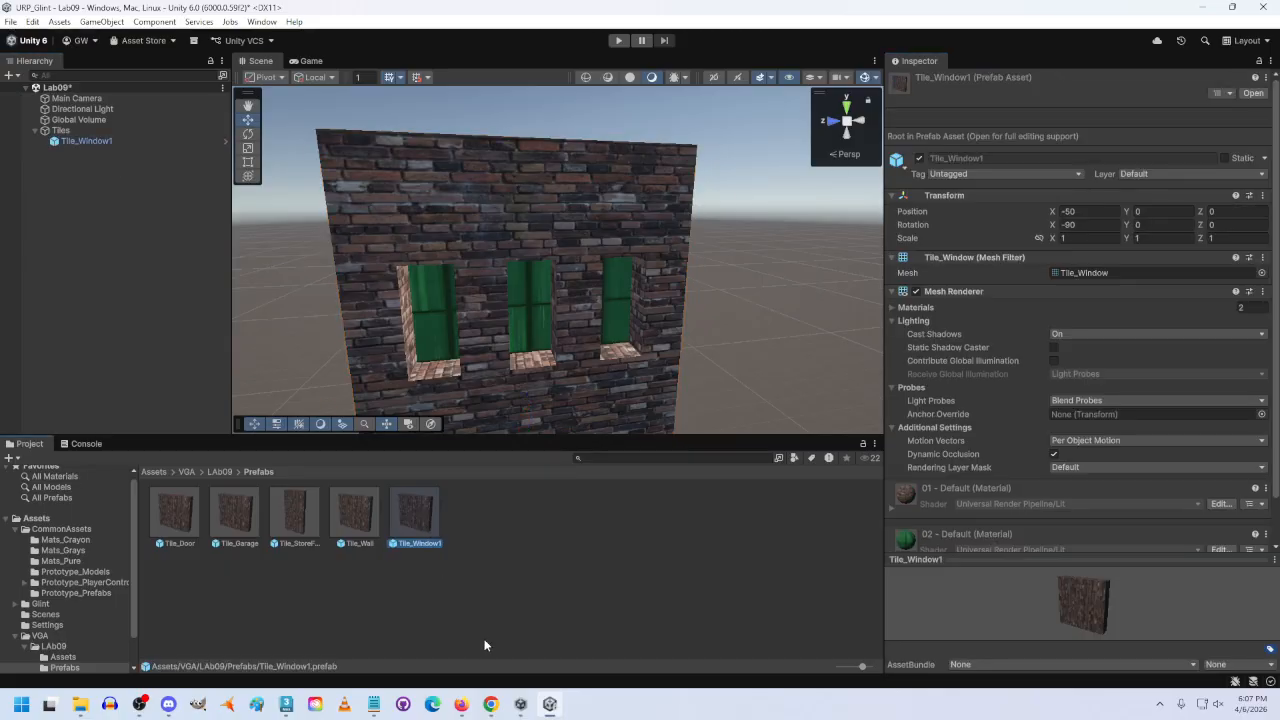
{"action": "right_click_drag", "start_coordinate": [562, 376], "coordinate": [545, 355]}
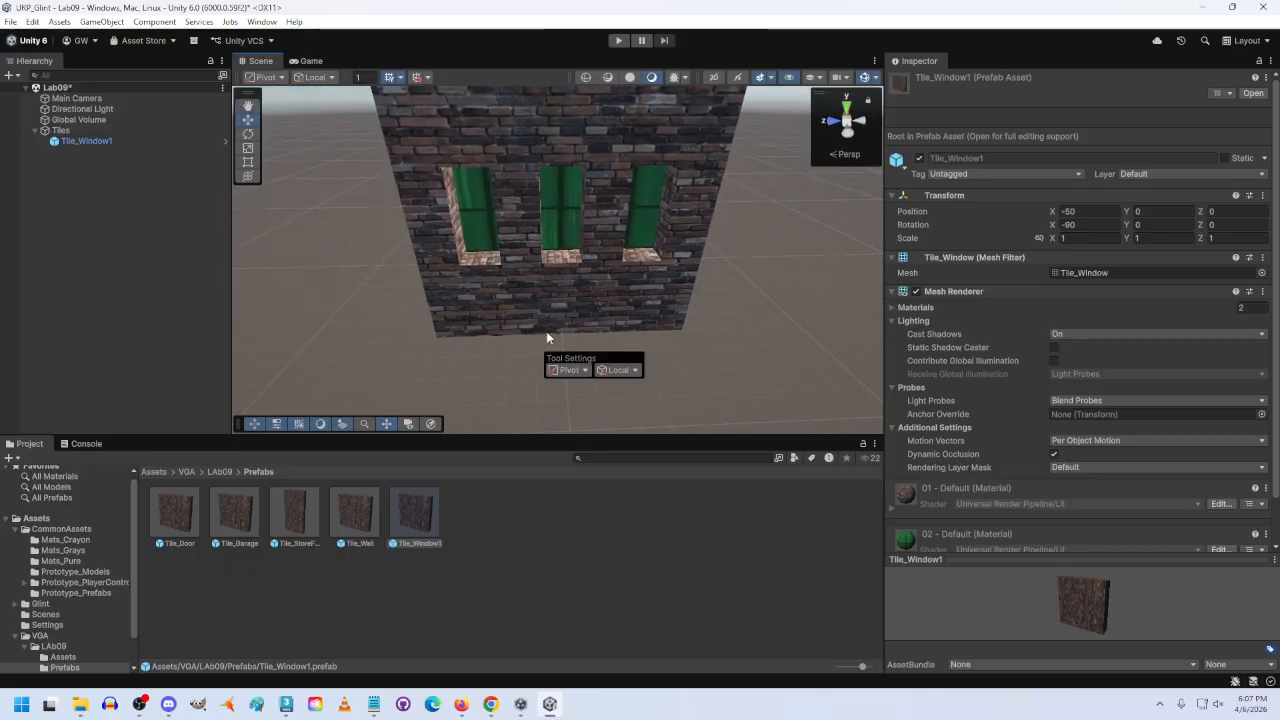
Step: Duplicate the Tile_Window1 instance and move the copy beside it to about -111 on Z
{"action": "left_click", "coordinate": [548, 311]}
{"action": "key", "text": "ctrl+d"}
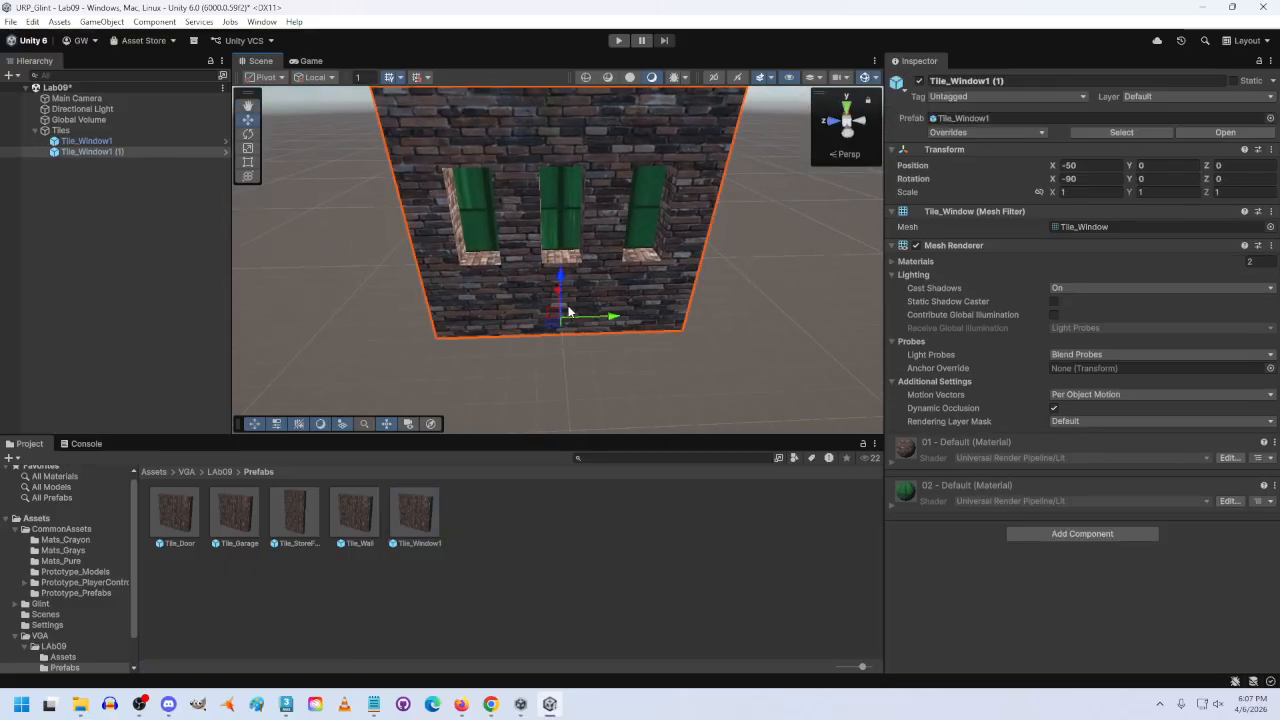
{"action": "left_click_drag", "start_coordinate": [612, 316], "coordinate": [888, 478]}
{"action": "right_click_drag", "start_coordinate": [722, 328], "coordinate": [624, 336]}
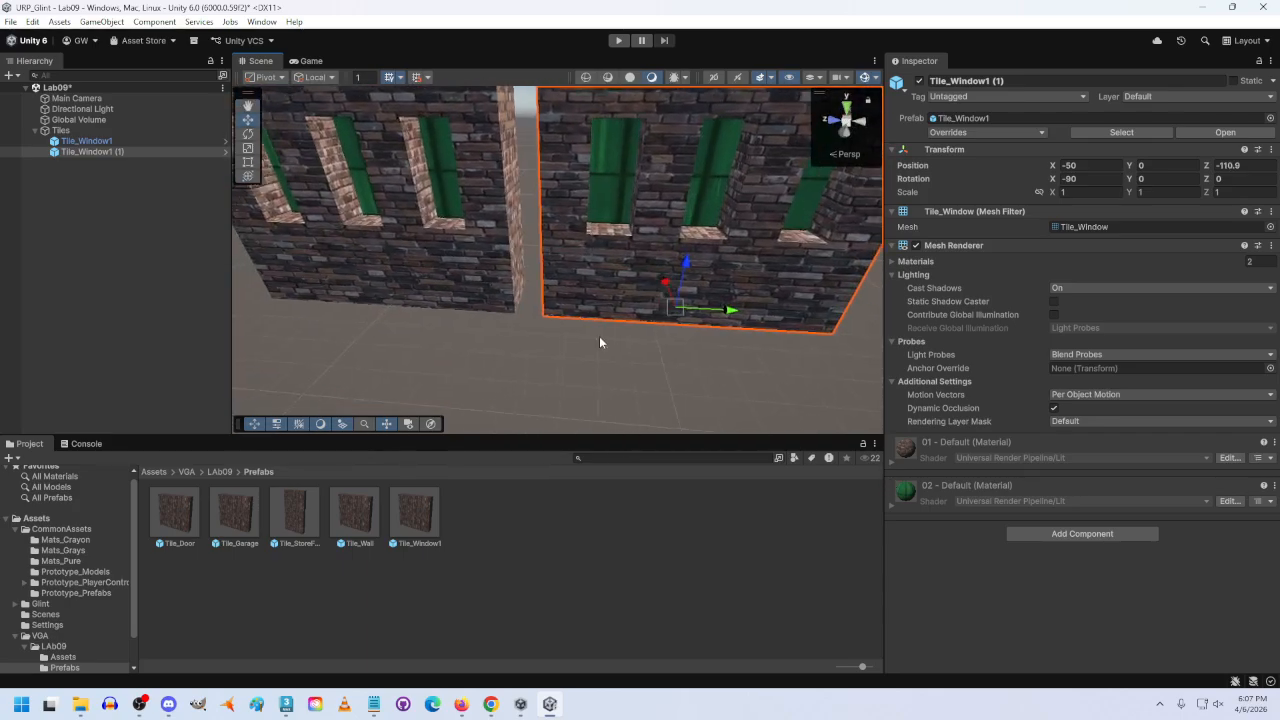
Step: Completely unpack the duplicated window tile from its prefab and rename it Tile_Window2
{"action": "left_click", "coordinate": [104, 152]}
{"action": "right_click", "coordinate": [98, 154]}
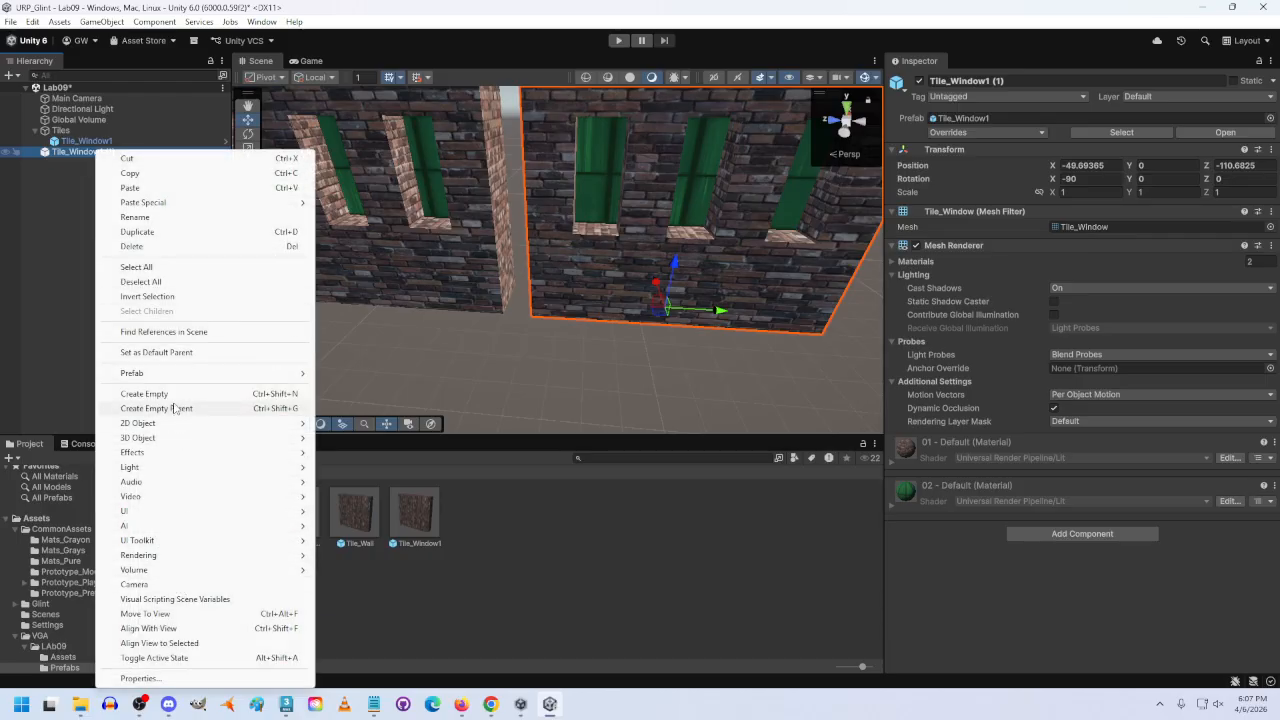
{"action": "mouse_move", "coordinate": [171, 374]}
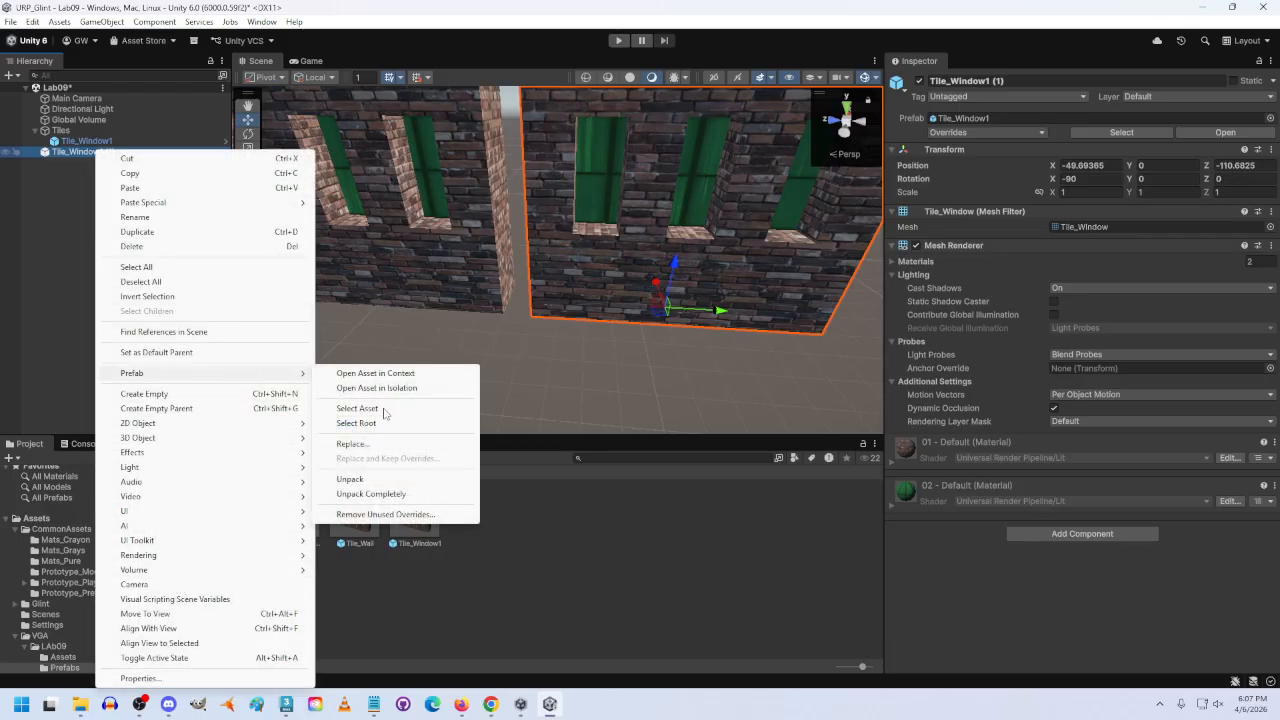
{"action": "left_click", "coordinate": [388, 493]}
{"action": "double_click", "coordinate": [985, 80]}
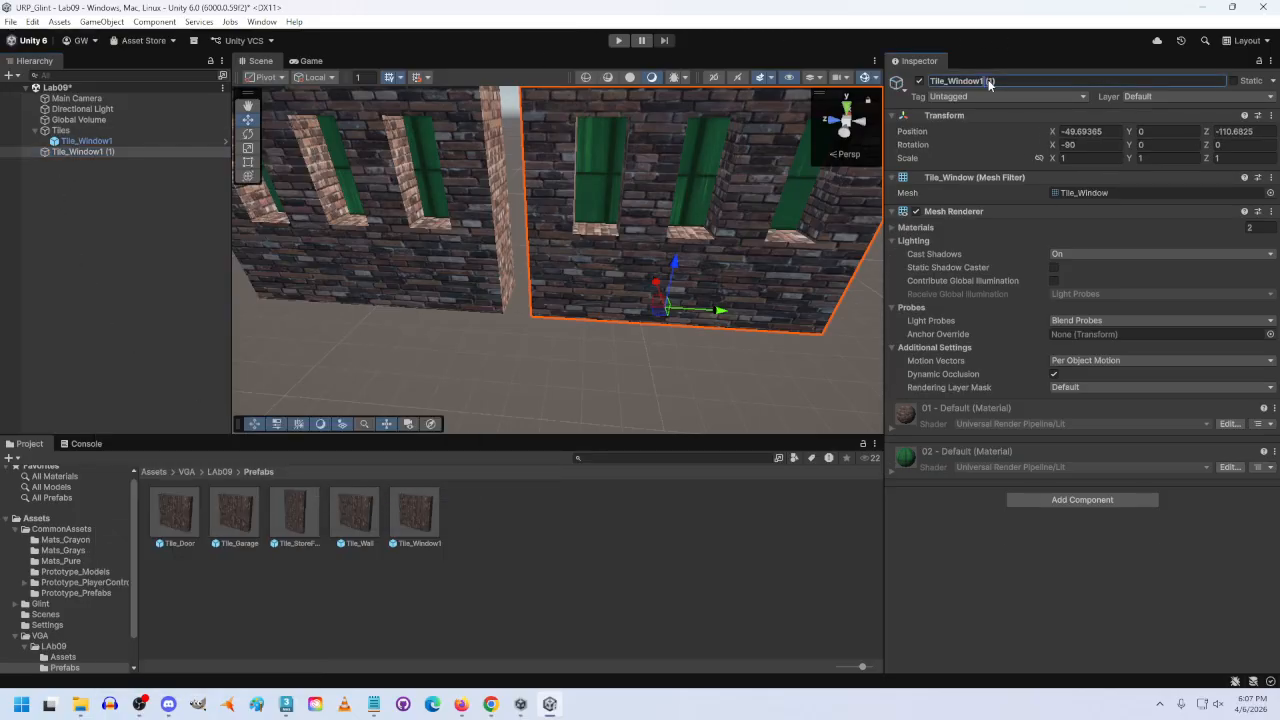
{"action": "type", "text": "2"}
{"action": "key", "text": "Return"}
Step: Create a material named Window2 in the LAb09 Assets folder
{"action": "left_click", "coordinate": [225, 473]}
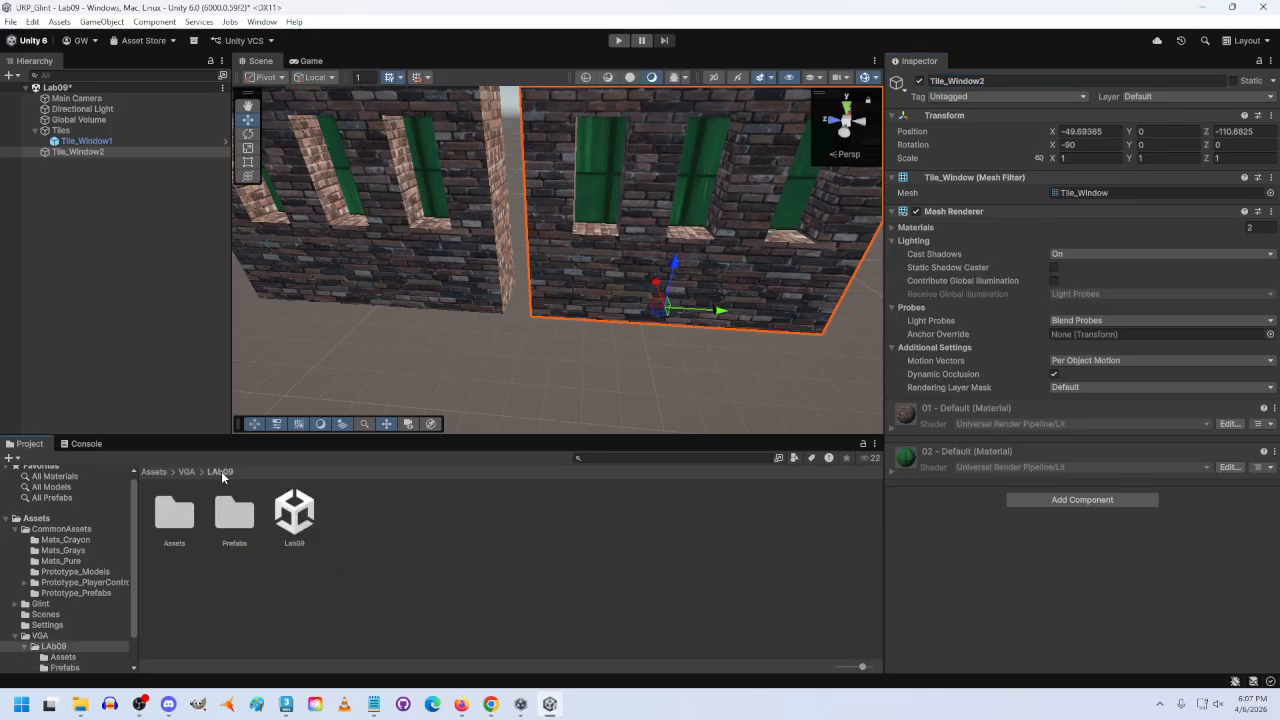
{"action": "double_click", "coordinate": [170, 513]}
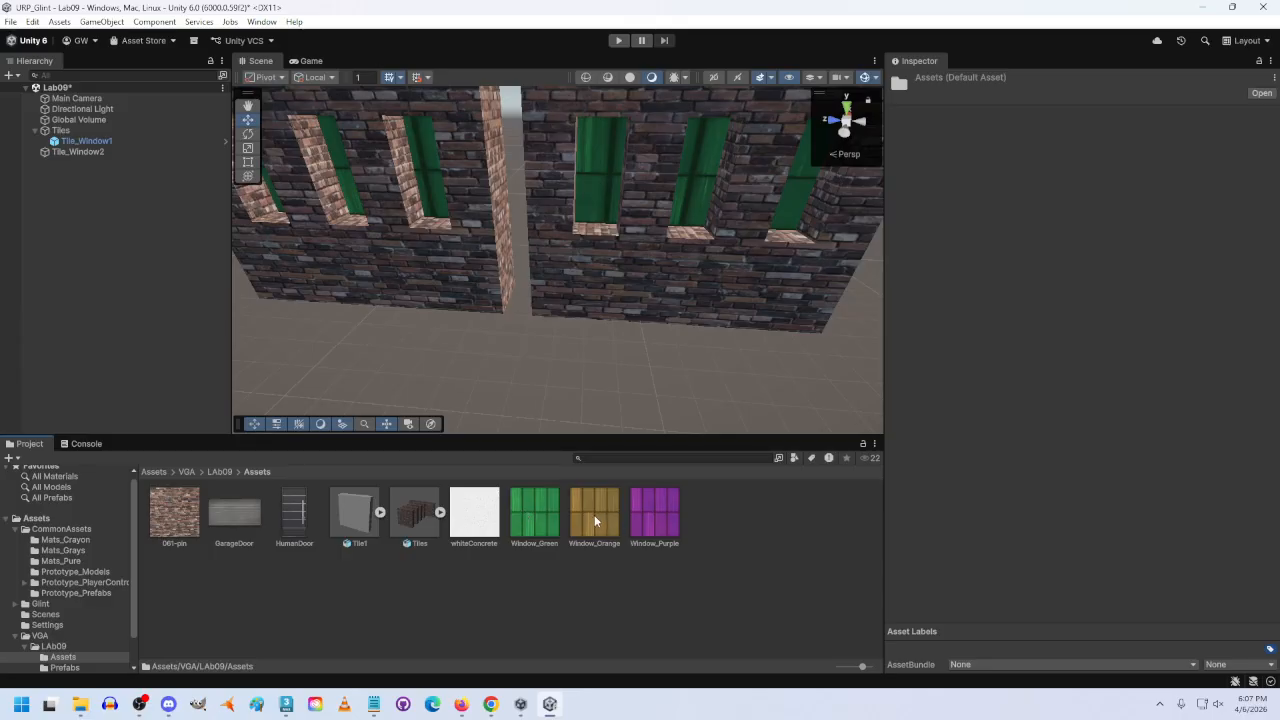
{"action": "right_click", "coordinate": [712, 526]}
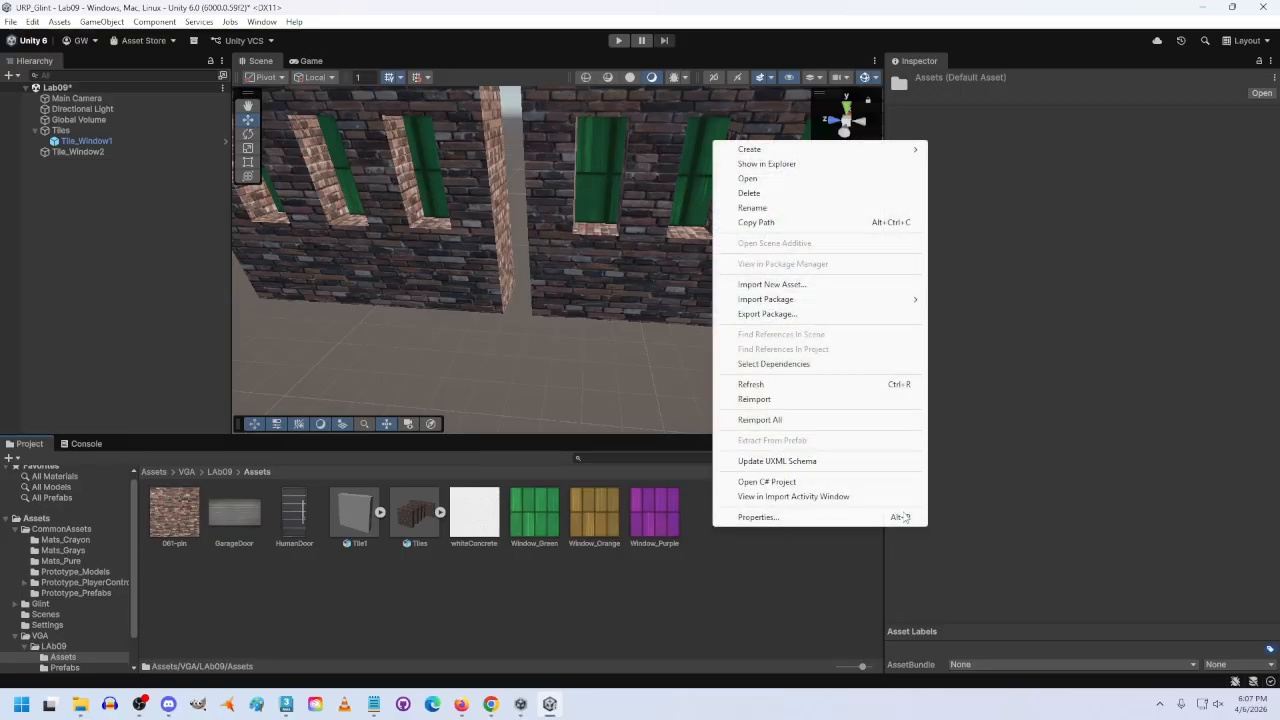
{"action": "mouse_move", "coordinate": [810, 150]}
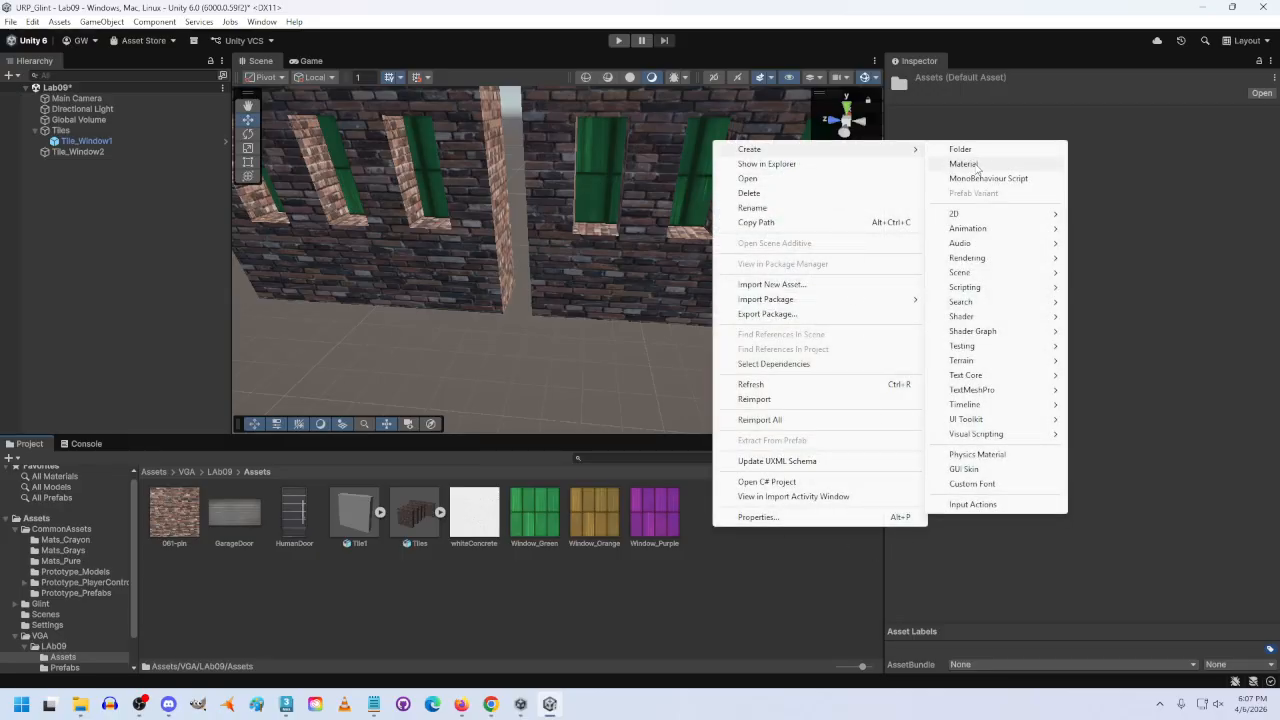
{"action": "left_click", "coordinate": [975, 163]}
{"action": "type", "text": "W"}
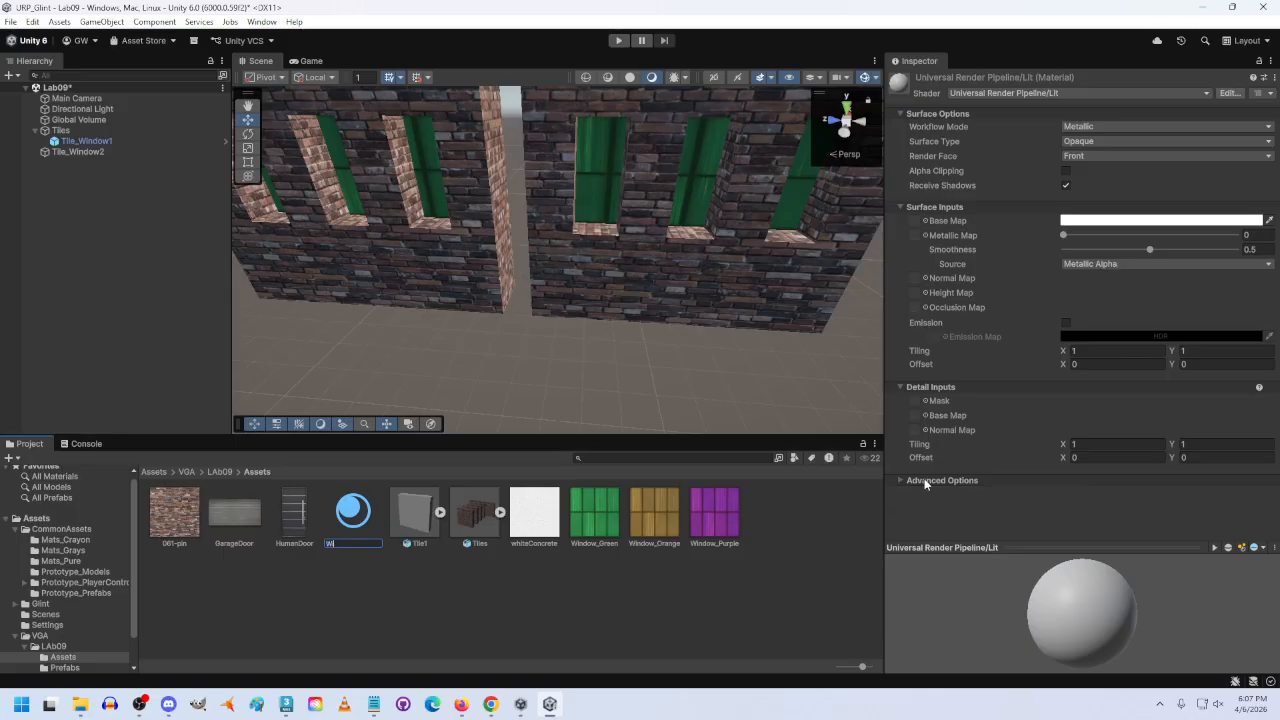
{"action": "type", "text": "indow2"}
{"action": "key", "text": "Return"}
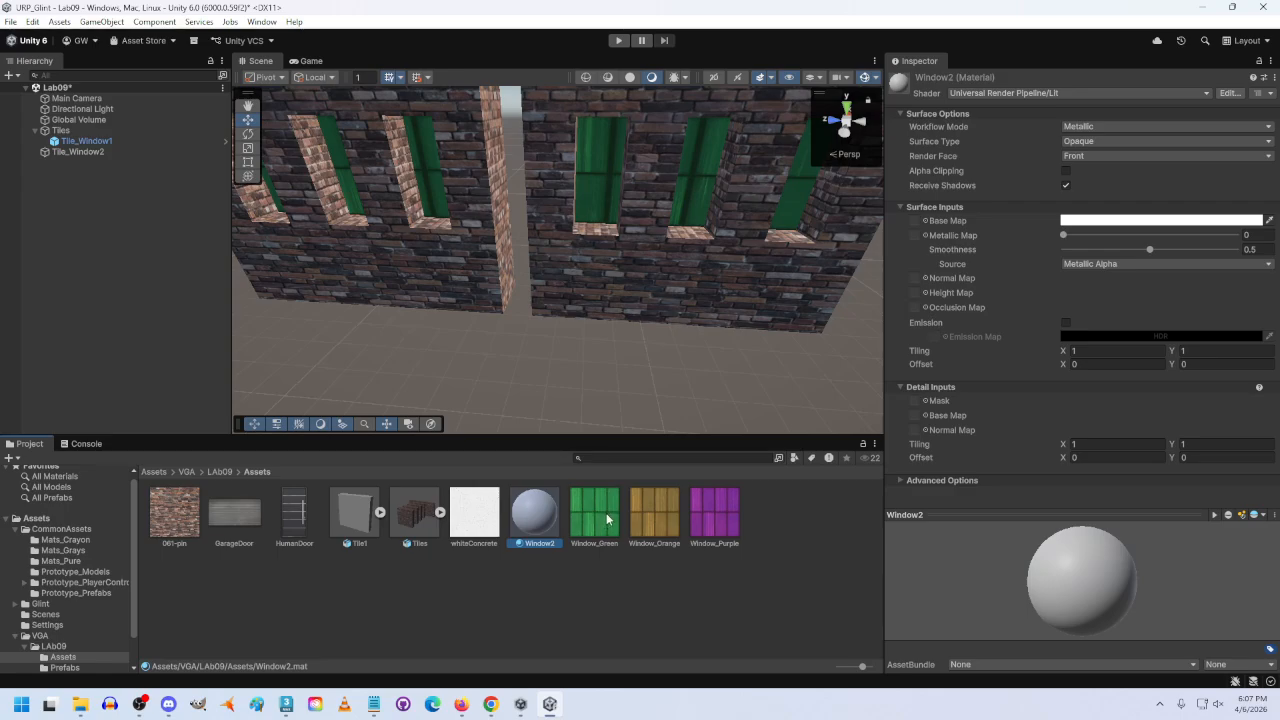
Step: Assign the Window_Orange texture as Window2's base map and apply the material to the windows of Tile_Window2
{"action": "left_click", "coordinate": [937, 208]}
{"action": "left_click_drag", "start_coordinate": [917, 220], "coordinate": [916, 221]}
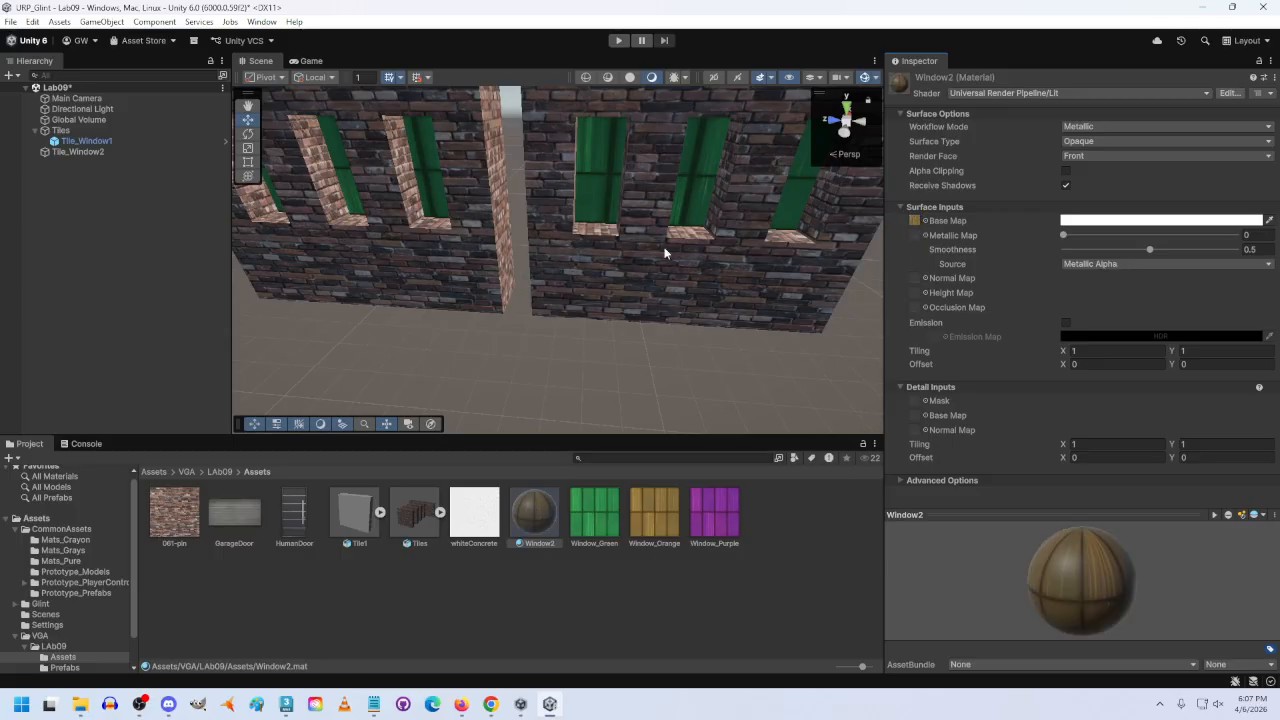
{"action": "left_click_drag", "start_coordinate": [529, 512], "coordinate": [551, 337]}
Step: Duplicate Tile_Window2 and rename the copy Tile_Window3
{"action": "left_click", "coordinate": [78, 153]}
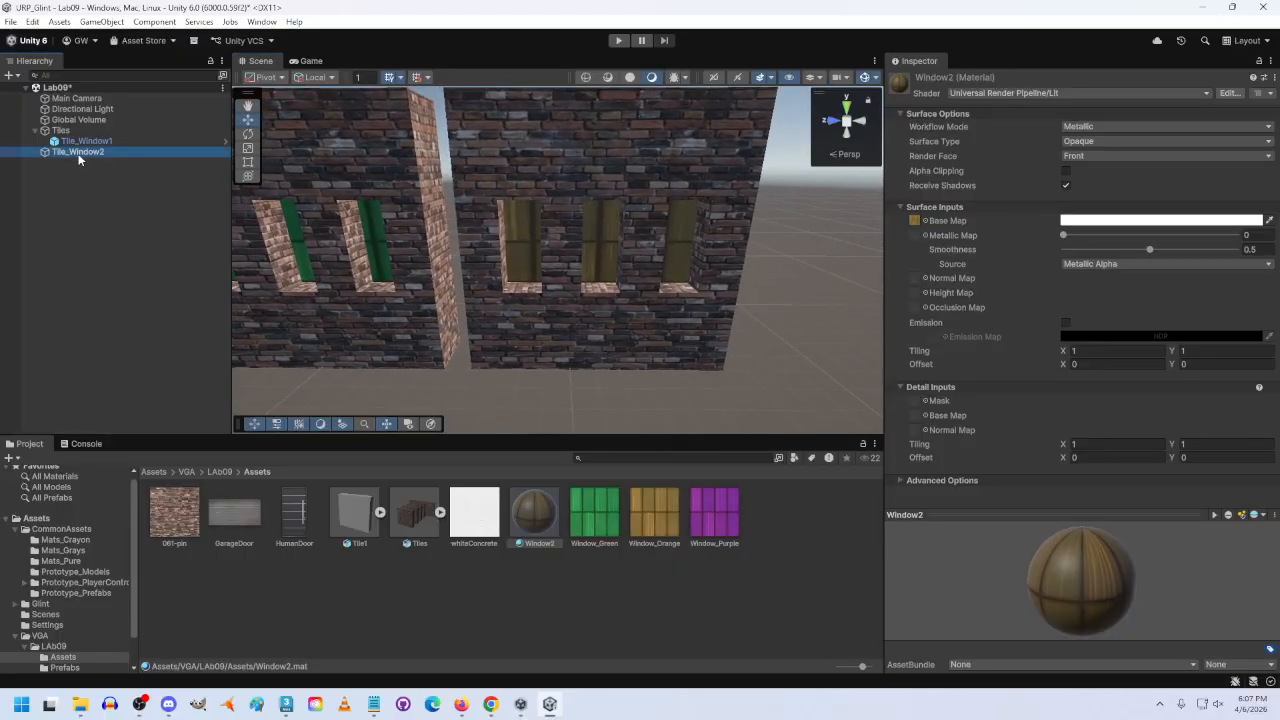
{"action": "key", "text": "ctrl+d"}
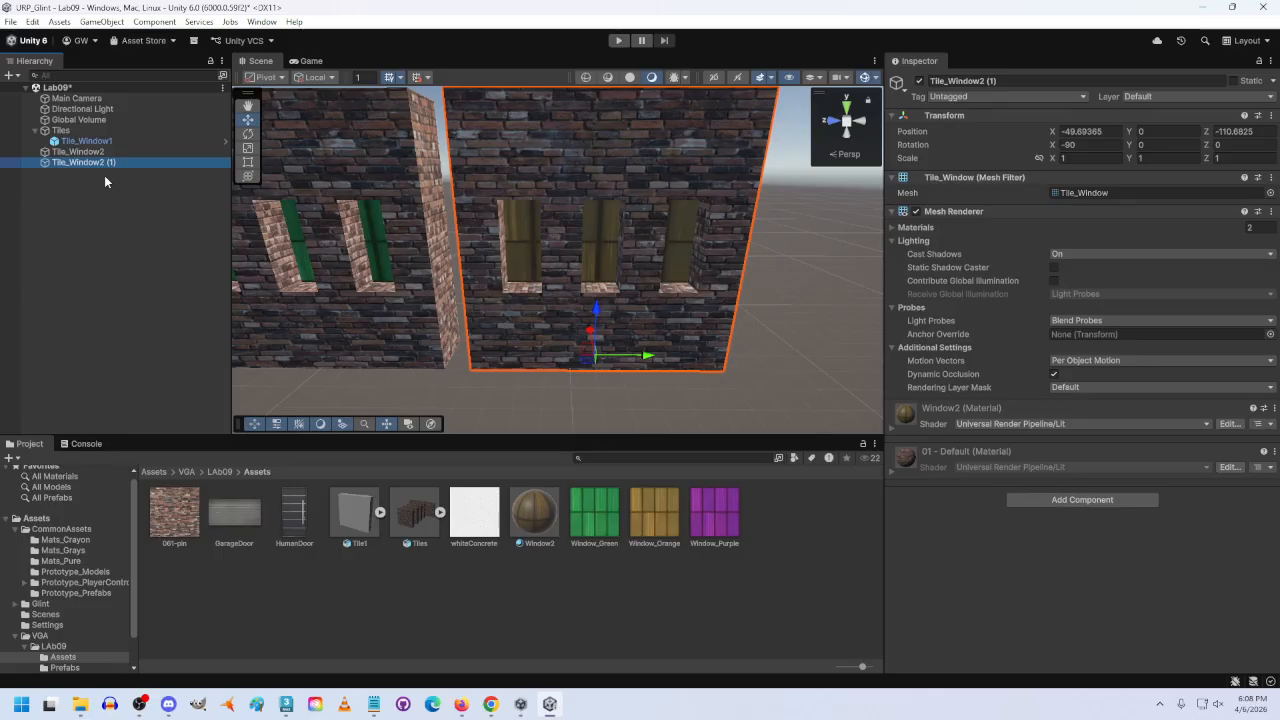
{"action": "left_click", "coordinate": [988, 80]}
{"action": "left_click_drag", "start_coordinate": [988, 80], "coordinate": [1014, 84]}
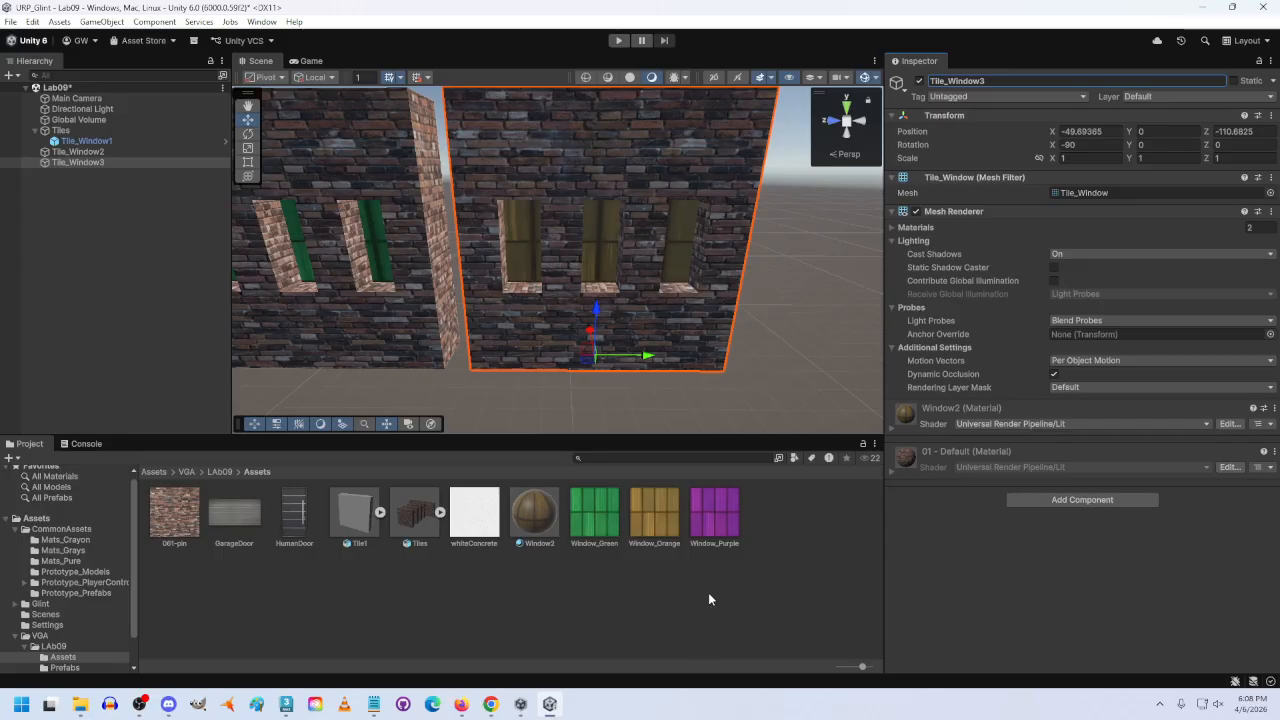
Step: Create a material named Window3 in the Assets folder and assign the Window_Purple texture as its base map
{"action": "right_click", "coordinate": [549, 580]}
{"action": "mouse_move", "coordinate": [657, 206]}
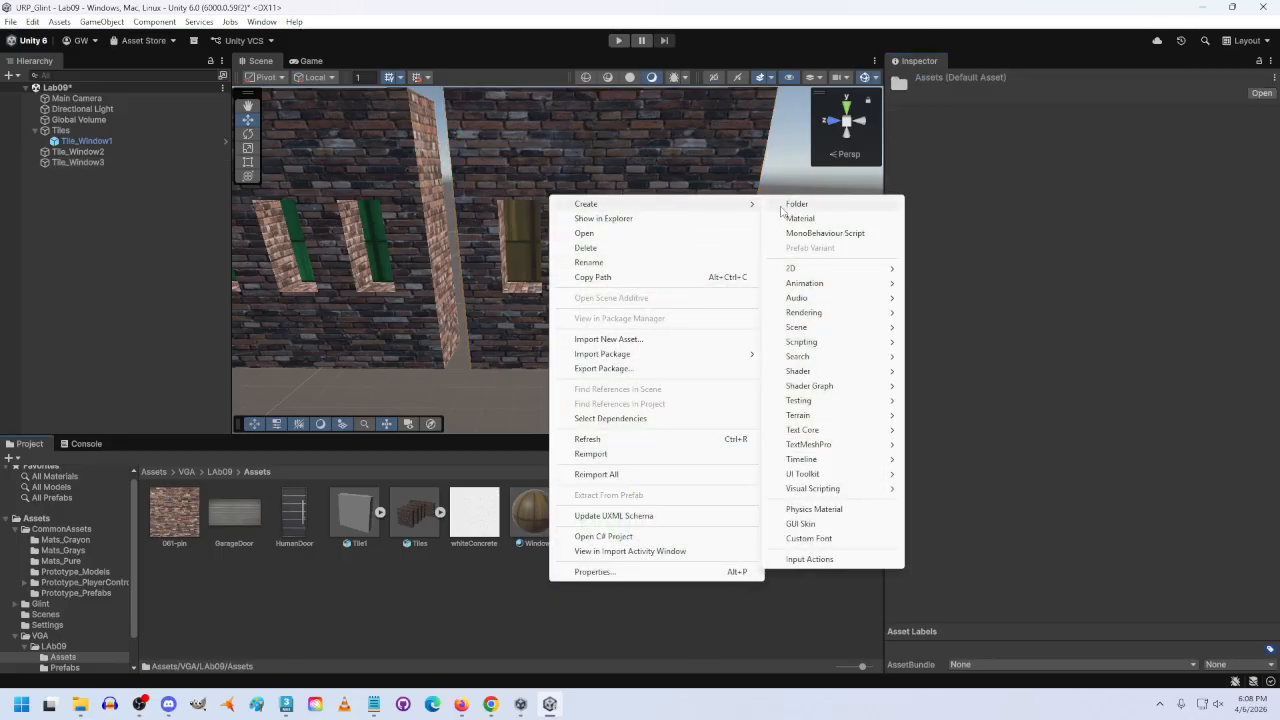
{"action": "left_click", "coordinate": [792, 218]}
{"action": "type", "text": "Window3"}
{"action": "key", "text": "Return"}
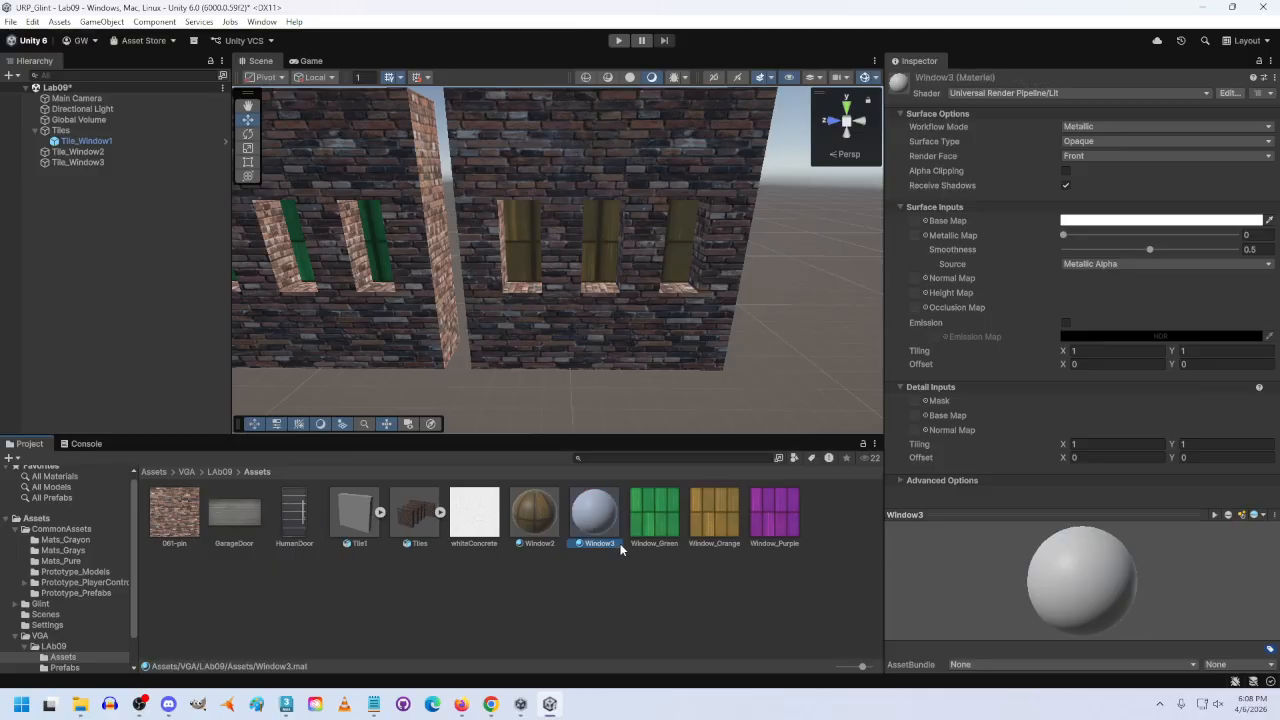
{"action": "left_click_drag", "start_coordinate": [786, 520], "coordinate": [1035, 212]}
{"action": "left_click_drag", "start_coordinate": [955, 214], "coordinate": [914, 221]}
Step: Move Tile_Window3 along Z to about -228 and apply the Window3 material to its windows
{"action": "left_click", "coordinate": [575, 288]}
{"action": "left_click_drag", "start_coordinate": [648, 355], "coordinate": [925, 360]}
{"action": "key", "text": "f"}
{"action": "right_click_drag", "start_coordinate": [925, 360], "coordinate": [728, 372]}
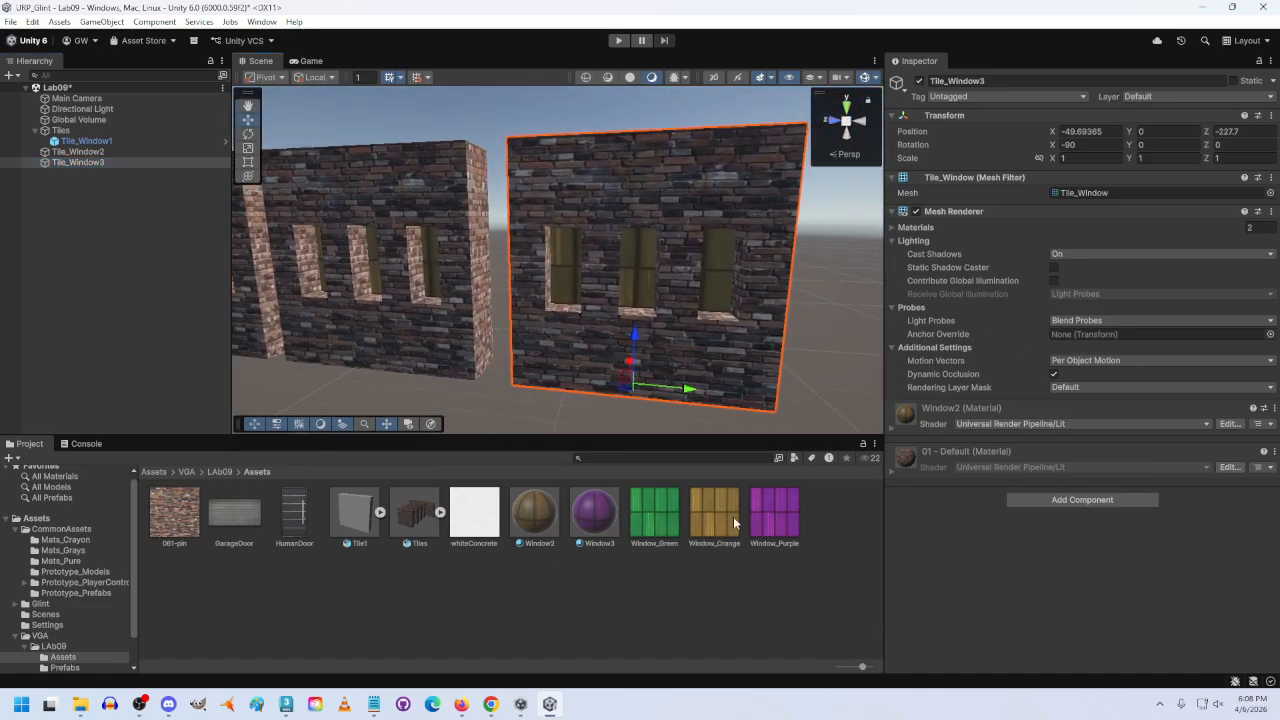
{"action": "left_click_drag", "start_coordinate": [594, 512], "coordinate": [569, 250]}
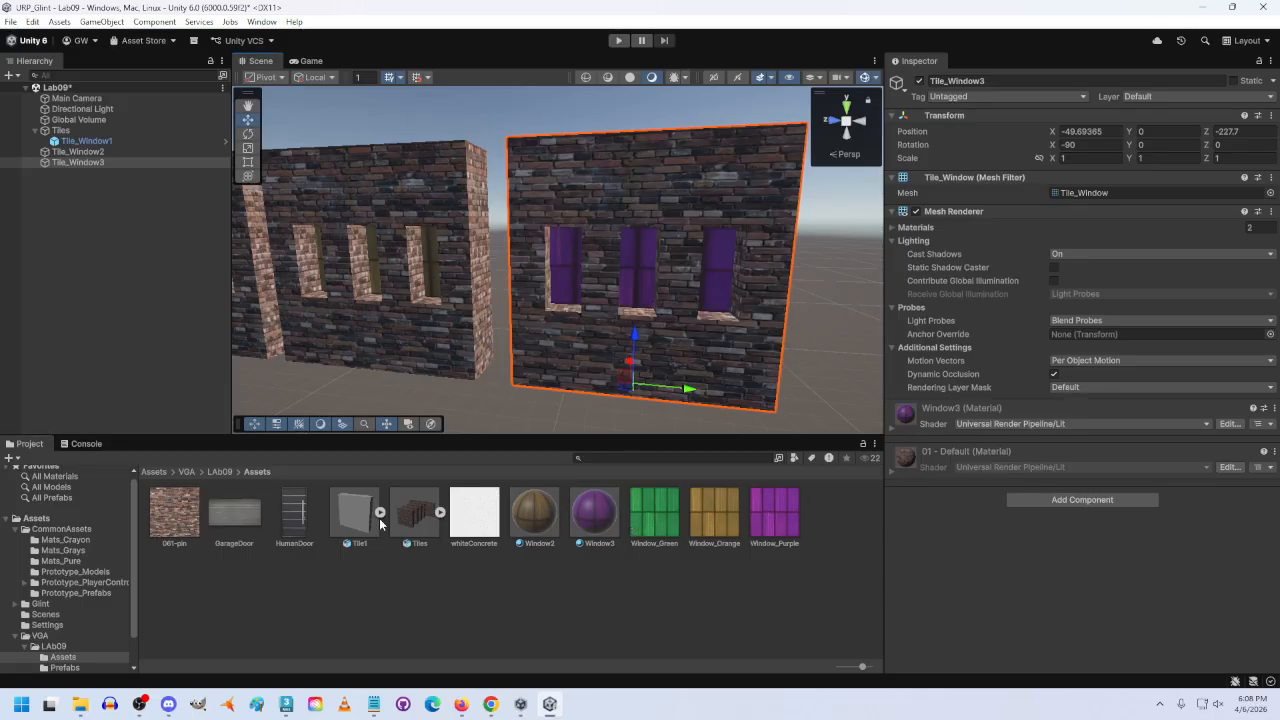
Step: Create a material named Brick_Alt in the Assets folder for the walls of the window tiles
{"action": "left_click", "coordinate": [893, 227]}
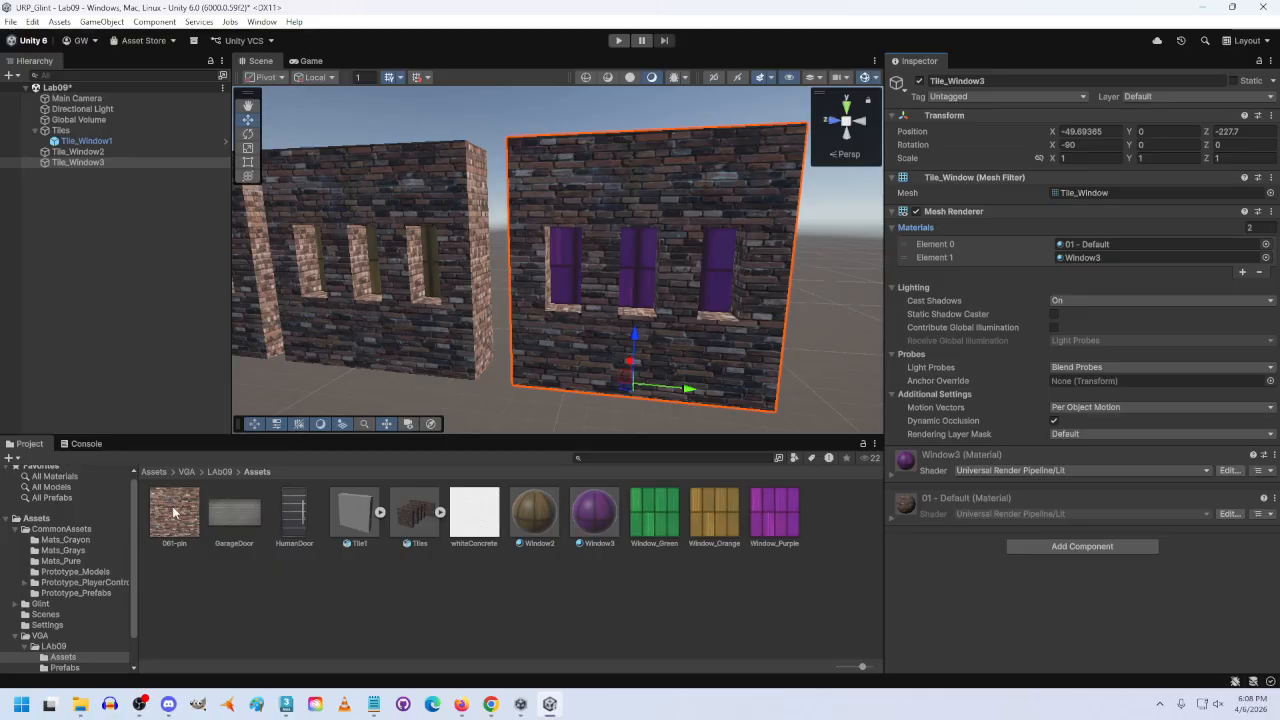
{"action": "right_click", "coordinate": [552, 597]}
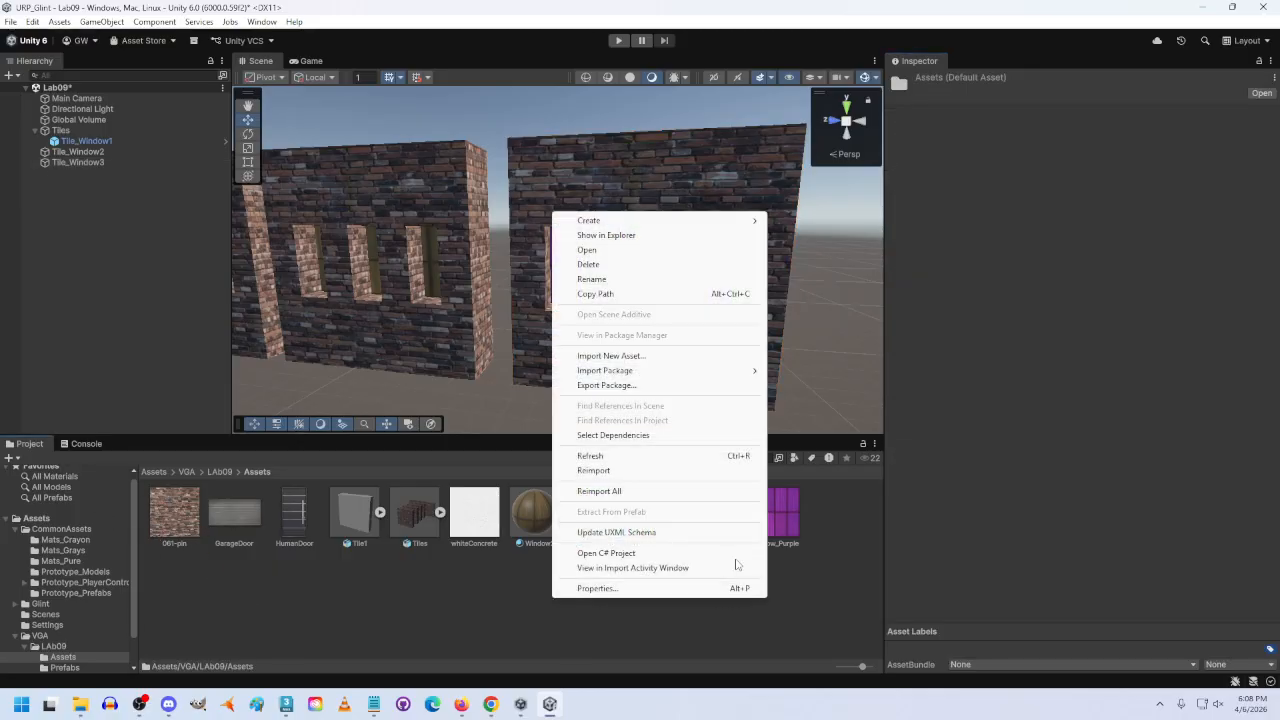
{"action": "mouse_move", "coordinate": [679, 228]}
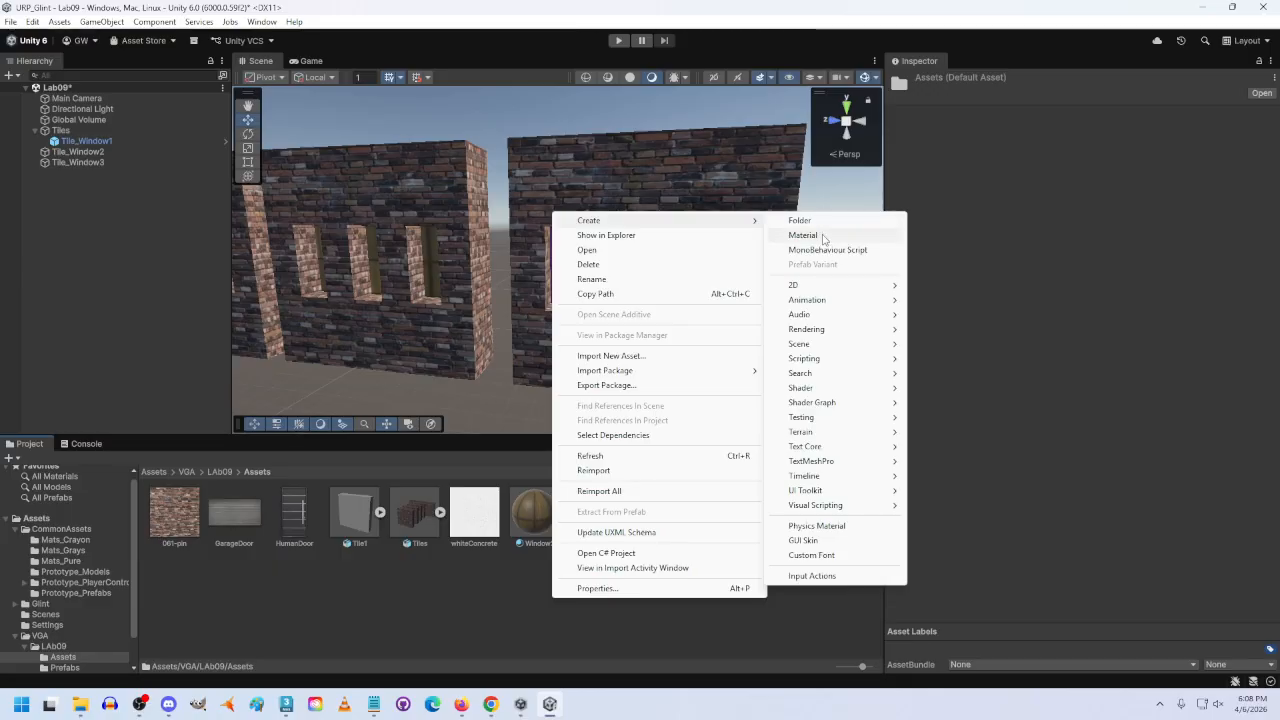
{"action": "left_click", "coordinate": [815, 236]}
{"action": "type", "text": "B"}
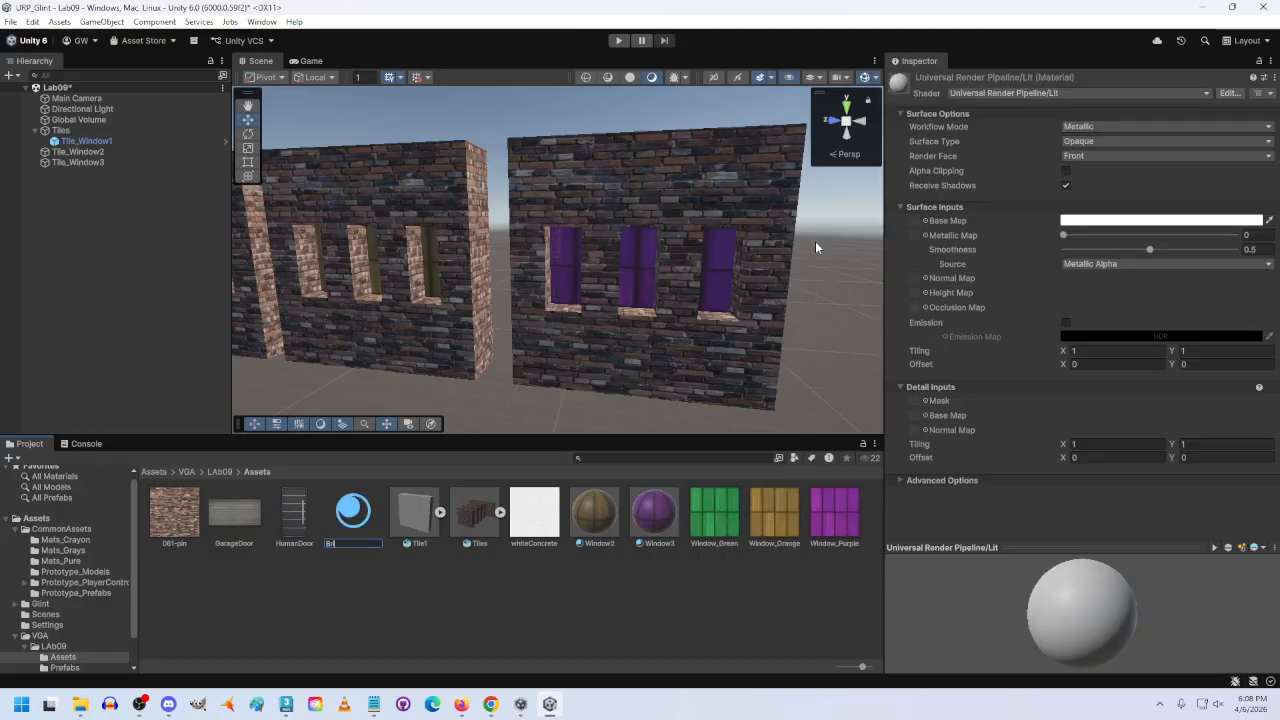
{"action": "type", "text": "rick4"}
{"action": "type", "text": "lt"}
{"action": "key", "text": "Return"}
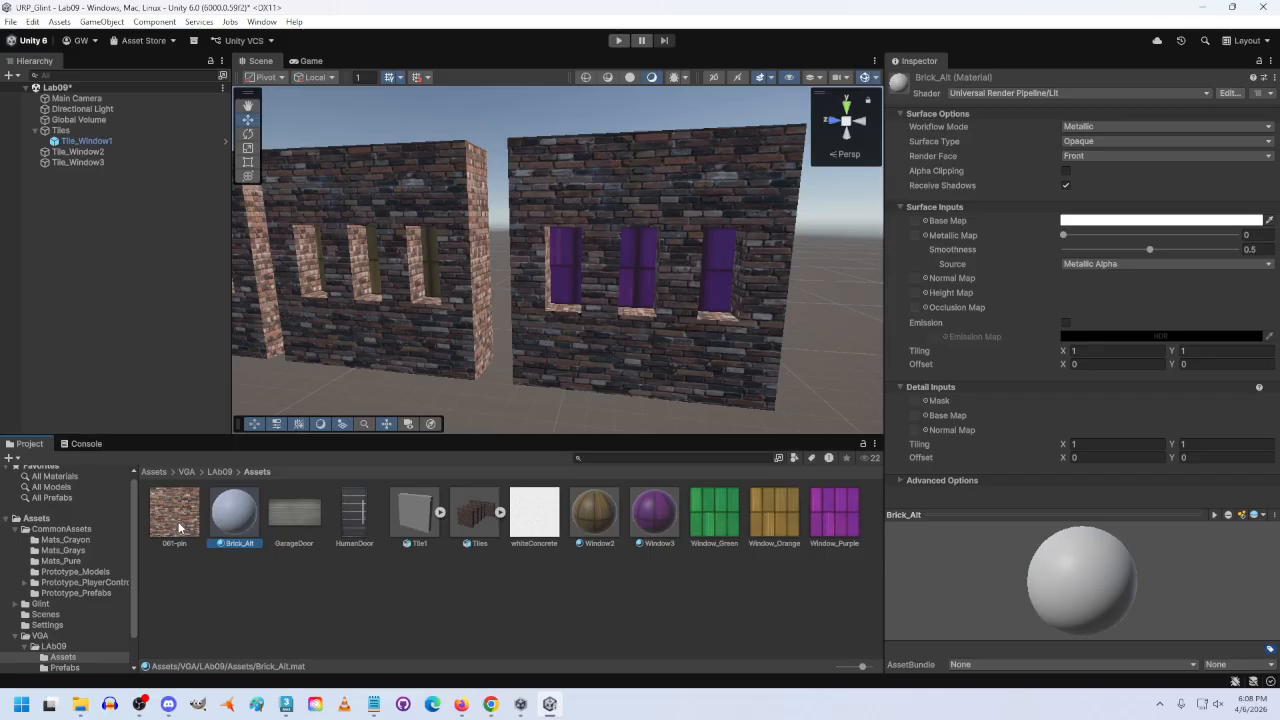
Step: Assign the brick texture as Brick_Alt's base map and apply the material to the brick surfaces of all three window tiles
{"action": "left_click_drag", "start_coordinate": [170, 527], "coordinate": [916, 221]}
{"action": "left_click_drag", "start_coordinate": [237, 519], "coordinate": [624, 331]}
{"action": "right_click_drag", "start_coordinate": [640, 374], "coordinate": [571, 377]}
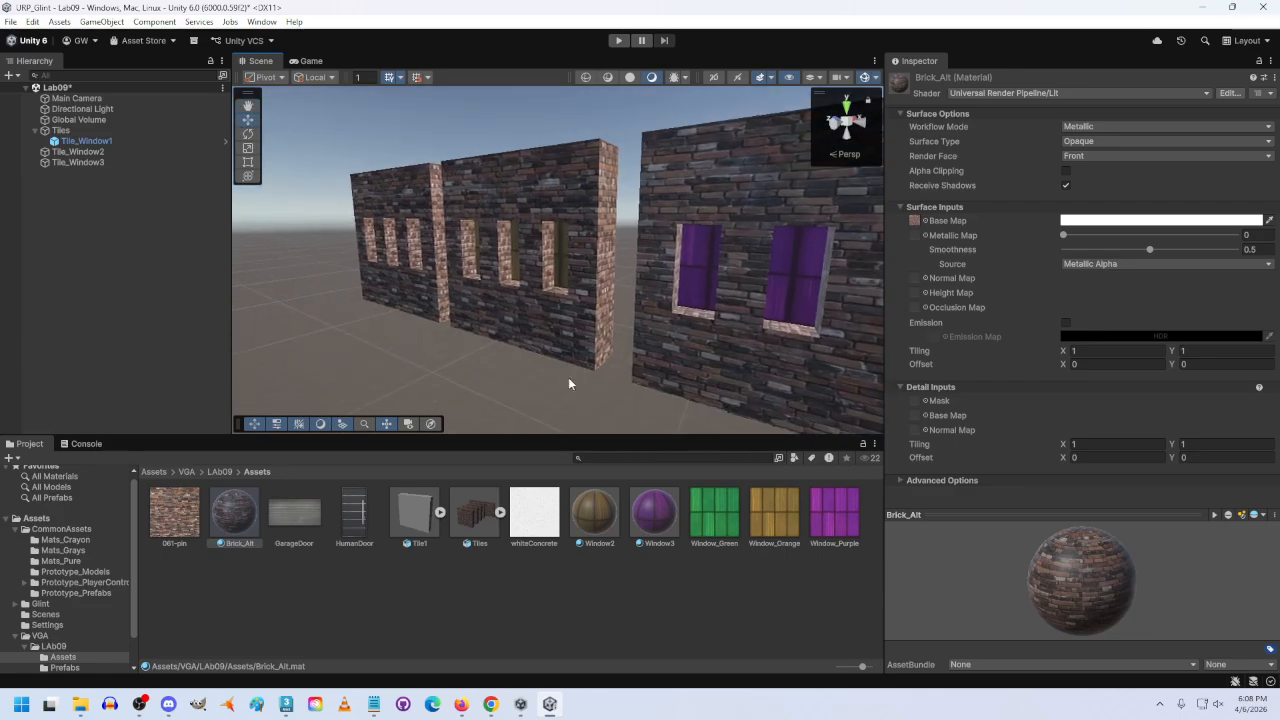
{"action": "left_click_drag", "start_coordinate": [240, 514], "coordinate": [523, 346]}
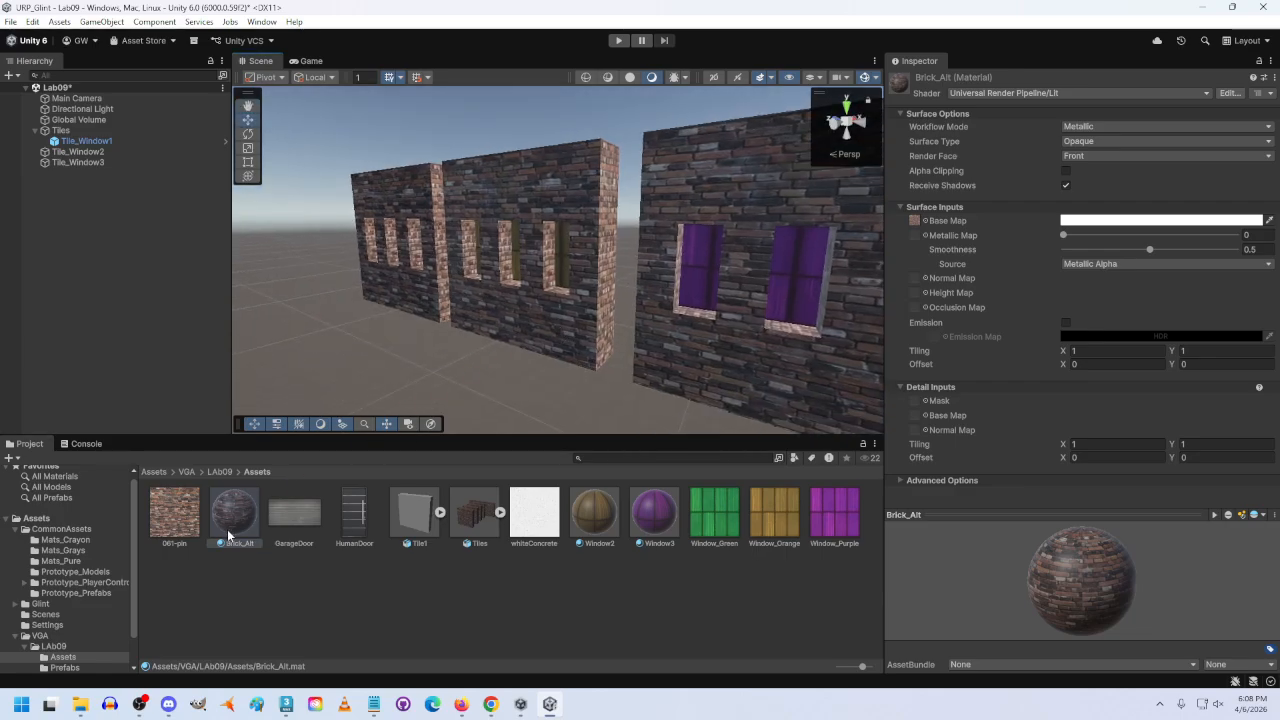
{"action": "left_click_drag", "start_coordinate": [338, 365], "coordinate": [409, 303]}
{"action": "right_click_drag", "start_coordinate": [409, 303], "coordinate": [531, 324]}
{"action": "key", "text": "a"}
{"action": "key", "text": "s"}
{"action": "key", "text": "w"}
Step: Save Tile_Window2 and Tile_Window3 as prefabs in the Prefabs folder
{"action": "left_click", "coordinate": [220, 472]}
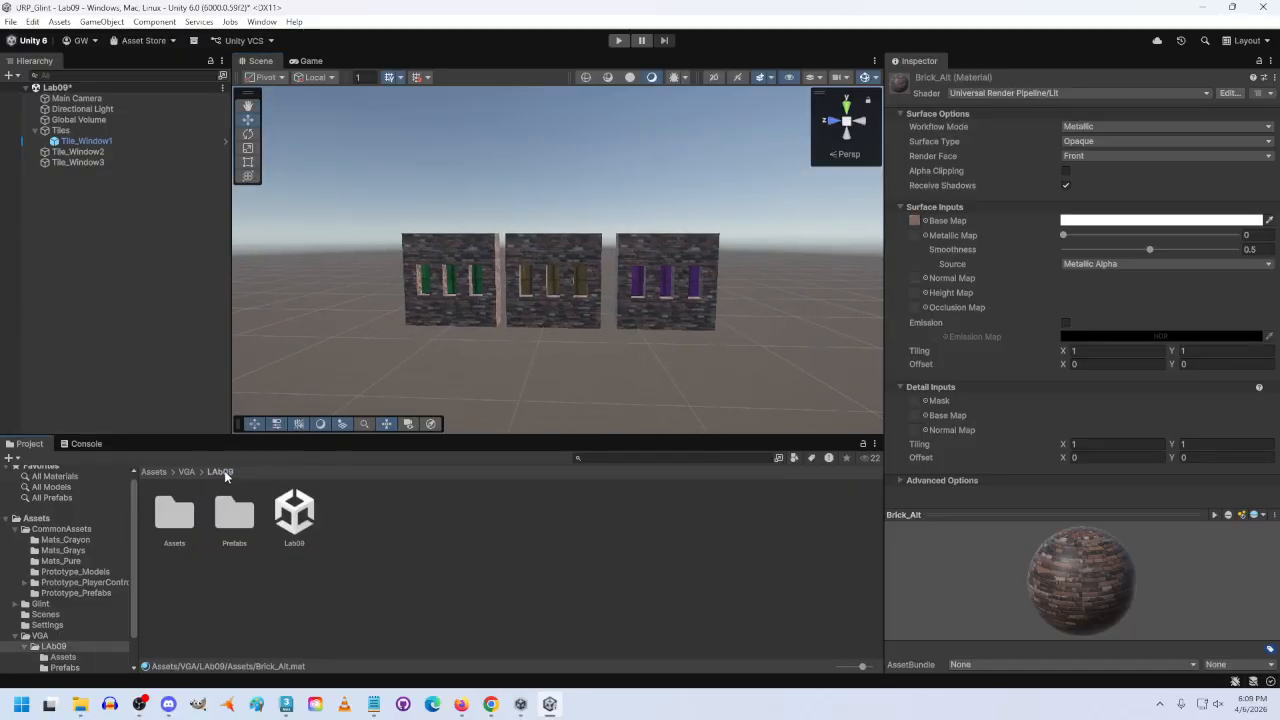
{"action": "double_click", "coordinate": [235, 515]}
{"action": "left_click_drag", "start_coordinate": [78, 151], "coordinate": [535, 511]}
{"action": "left_click_drag", "start_coordinate": [78, 162], "coordinate": [596, 530]}
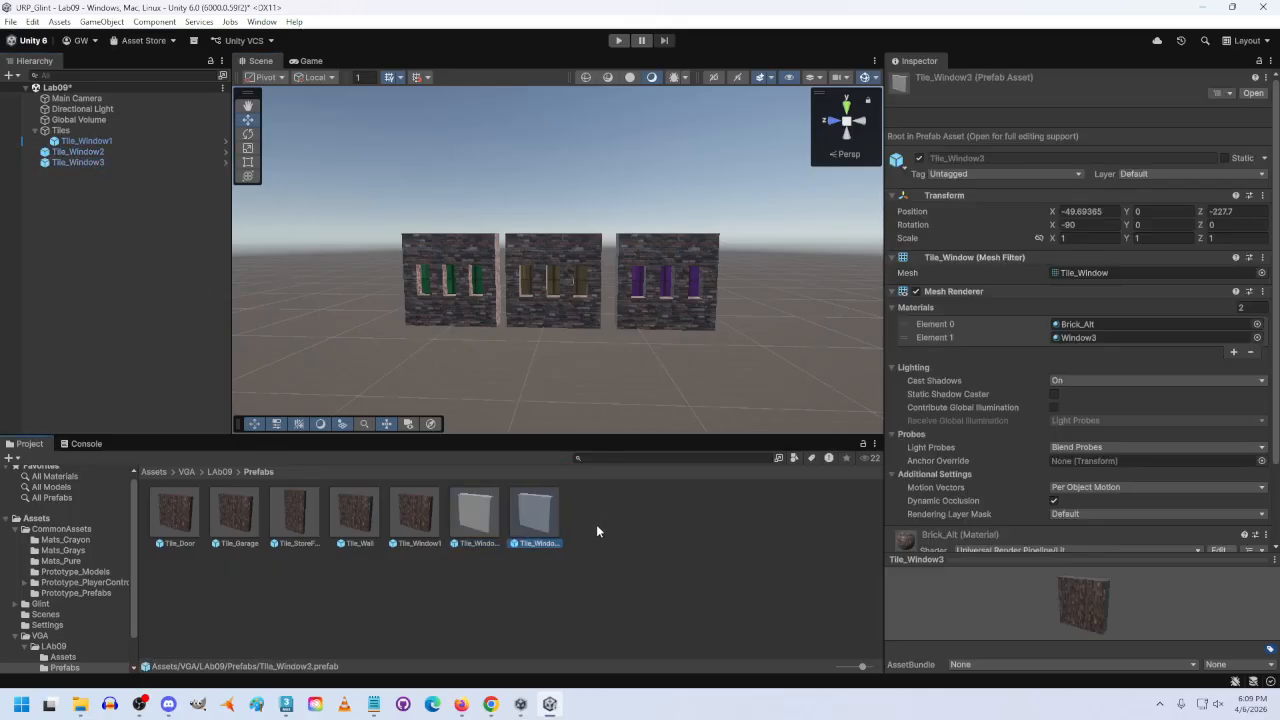
Step: Place an instance of the Tile_Wall prefab in the scene beside the green-window tile
{"action": "right_click_drag", "start_coordinate": [606, 364], "coordinate": [640, 410]}
{"action": "key", "text": "w"}
{"action": "key", "text": "s"}
{"action": "key", "text": "w"}
{"action": "key", "text": "s"}
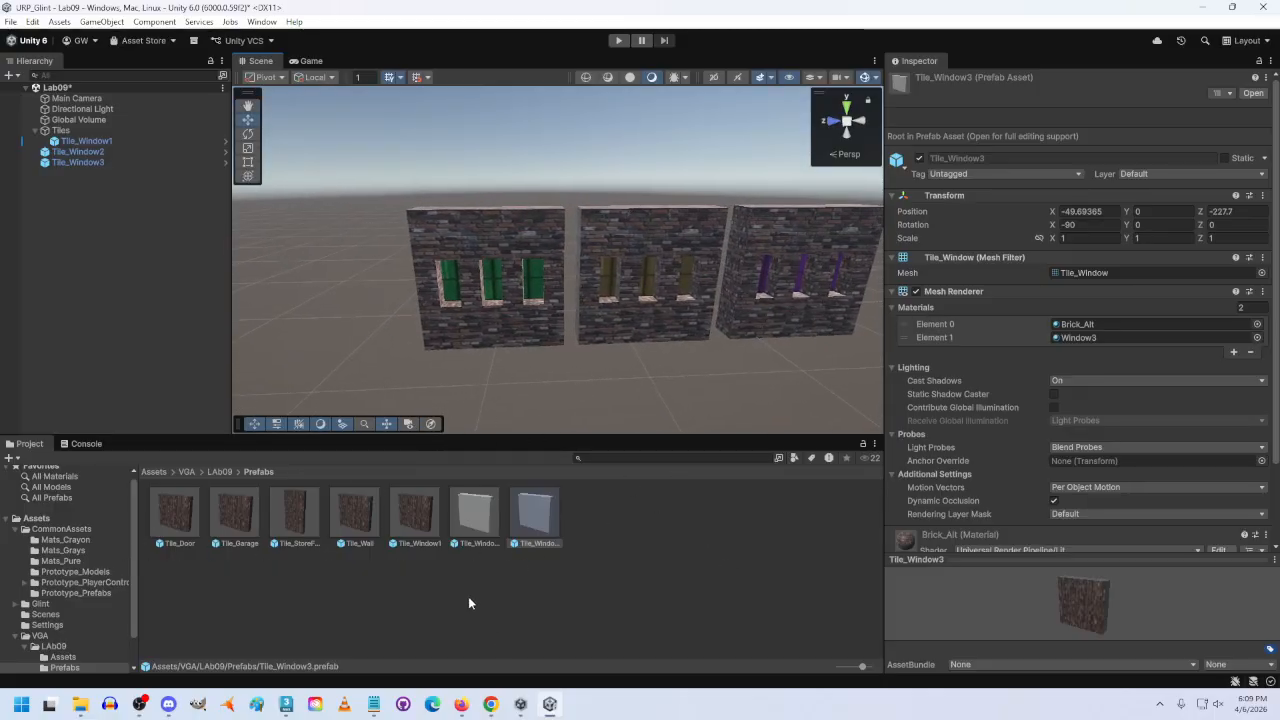
{"action": "right_click_drag", "start_coordinate": [645, 345], "coordinate": [653, 397]}
{"action": "left_click_drag", "start_coordinate": [354, 515], "coordinate": [355, 288]}
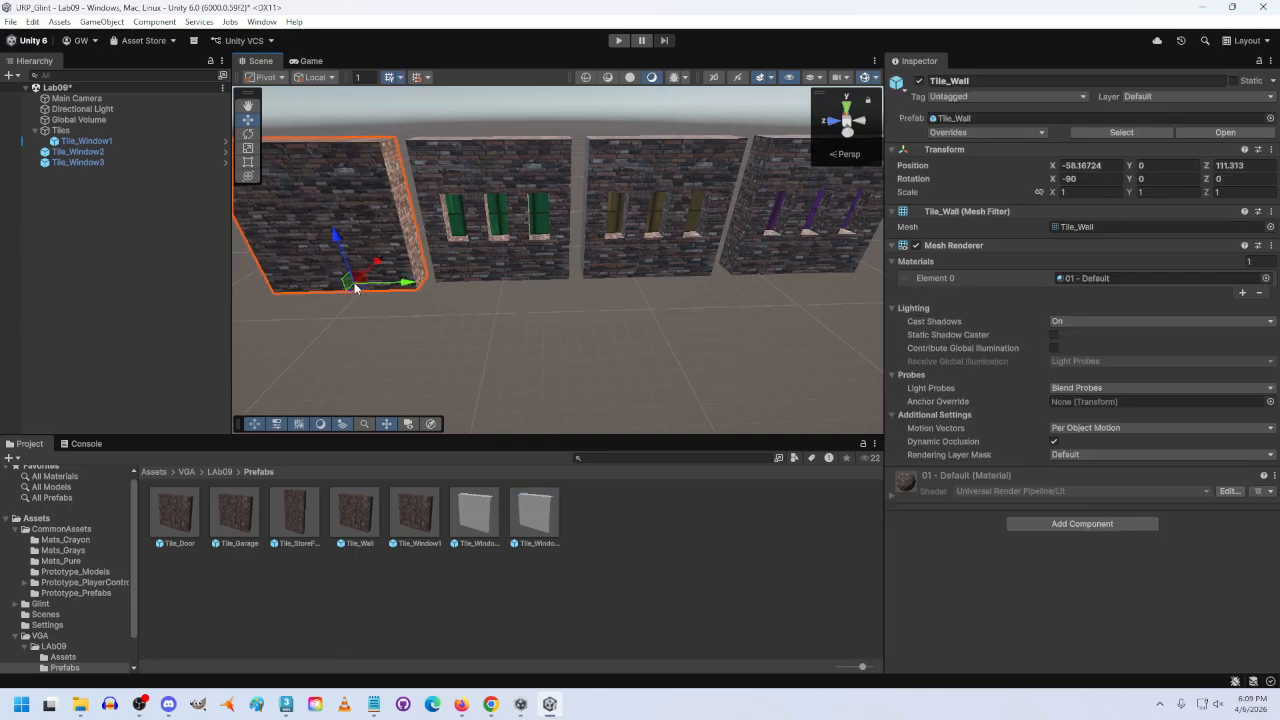
Step: Try positioning Tile_Wall at X -80 and Z 0
{"action": "left_click", "coordinate": [1080, 165]}
{"action": "type", "text": "-80"}
{"action": "key", "text": "Tab"}
{"action": "key", "text": "Tab"}
{"action": "type", "text": "0"}
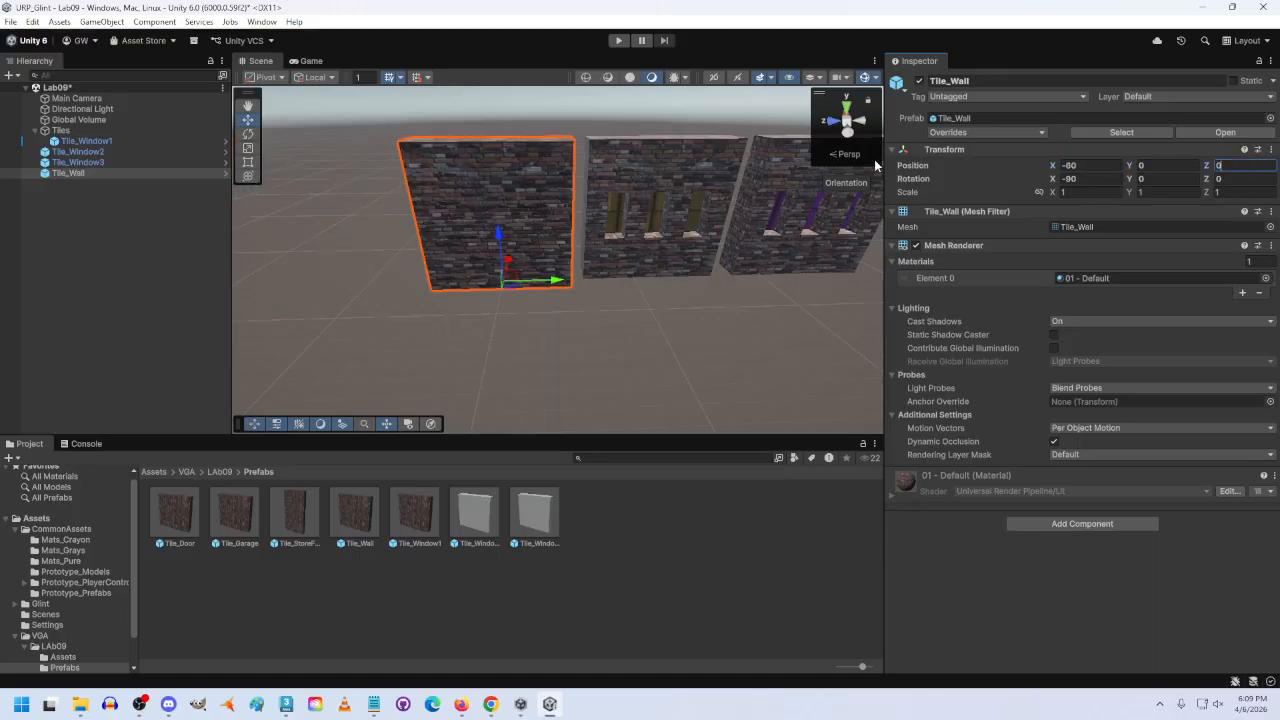
{"action": "type", "text": "50"}
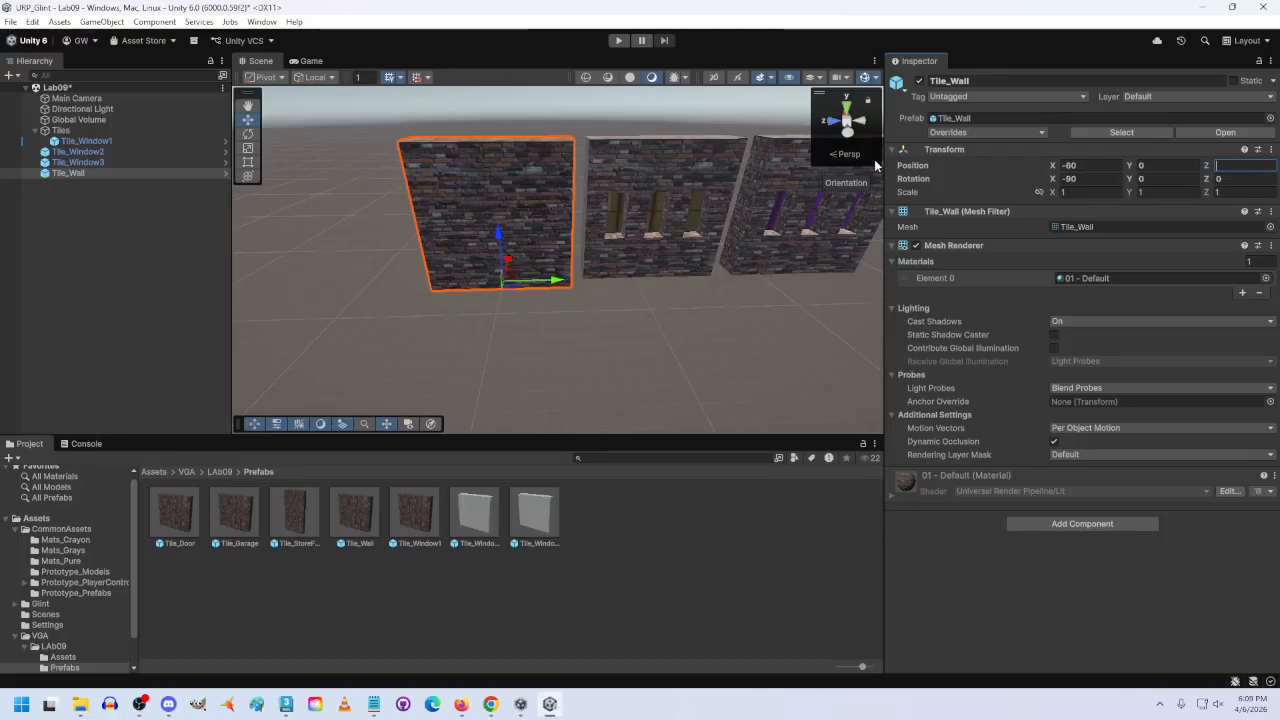
Step: Set the position of Tile_Wall to X 0 and Z 0
{"action": "left_click_drag", "start_coordinate": [1088, 166], "coordinate": [904, 165]}
{"action": "type", "text": "50"}
{"action": "key", "text": "BackSpace"}
{"action": "key", "text": "BackSpace"}
{"action": "type", "text": "0"}
{"action": "key", "text": "Tab"}
{"action": "key", "text": "Tab"}
{"action": "type", "text": "0"}
Step: Stack Tile_Window1 above the wall tile by setting its position to X 0 and Y 100
{"action": "right_click_drag", "start_coordinate": [548, 262], "coordinate": [446, 250]}
{"action": "key", "text": "w"}
{"action": "left_click", "coordinate": [500, 238]}
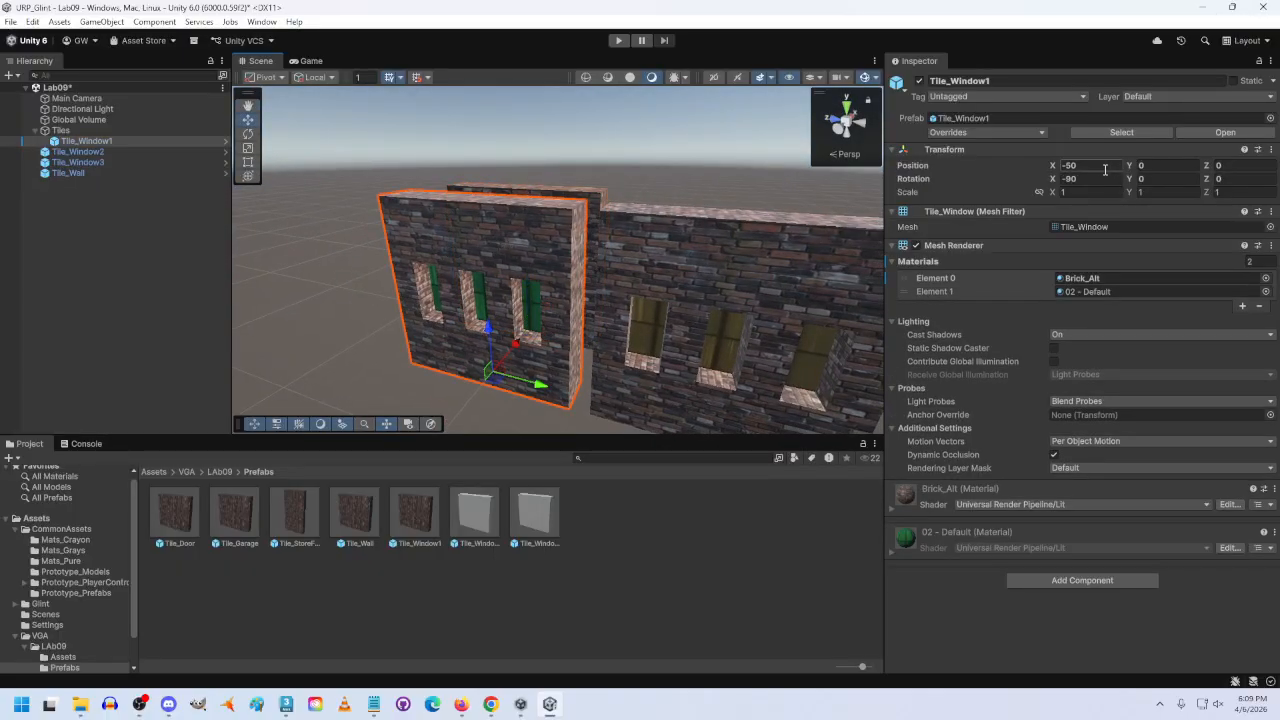
{"action": "left_click", "coordinate": [1097, 166]}
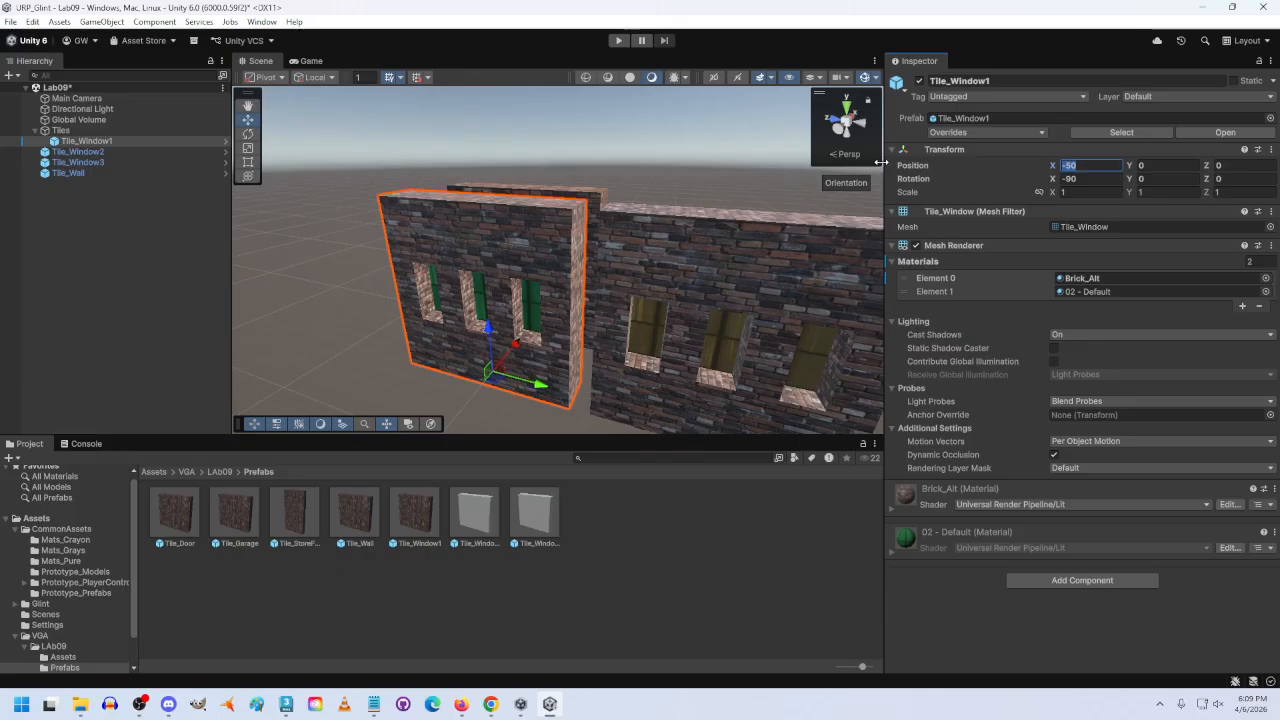
{"action": "type", "text": "0"}
{"action": "key", "text": "Tab"}
{"action": "type", "text": "100"}
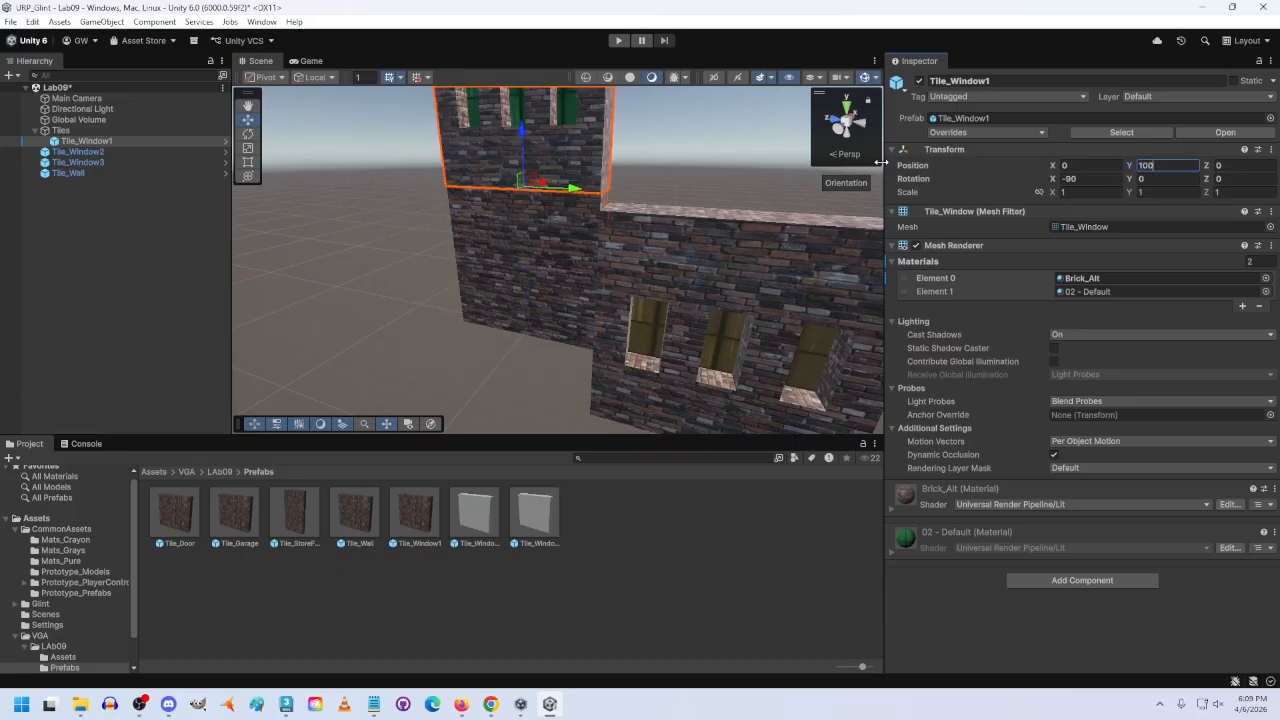
Step: Place an instance of the Tile_StoreFront prefab beside the stacked tiles and set its rotation to X -90 and Y 90
{"action": "right_click_drag", "start_coordinate": [557, 237], "coordinate": [569, 296]}
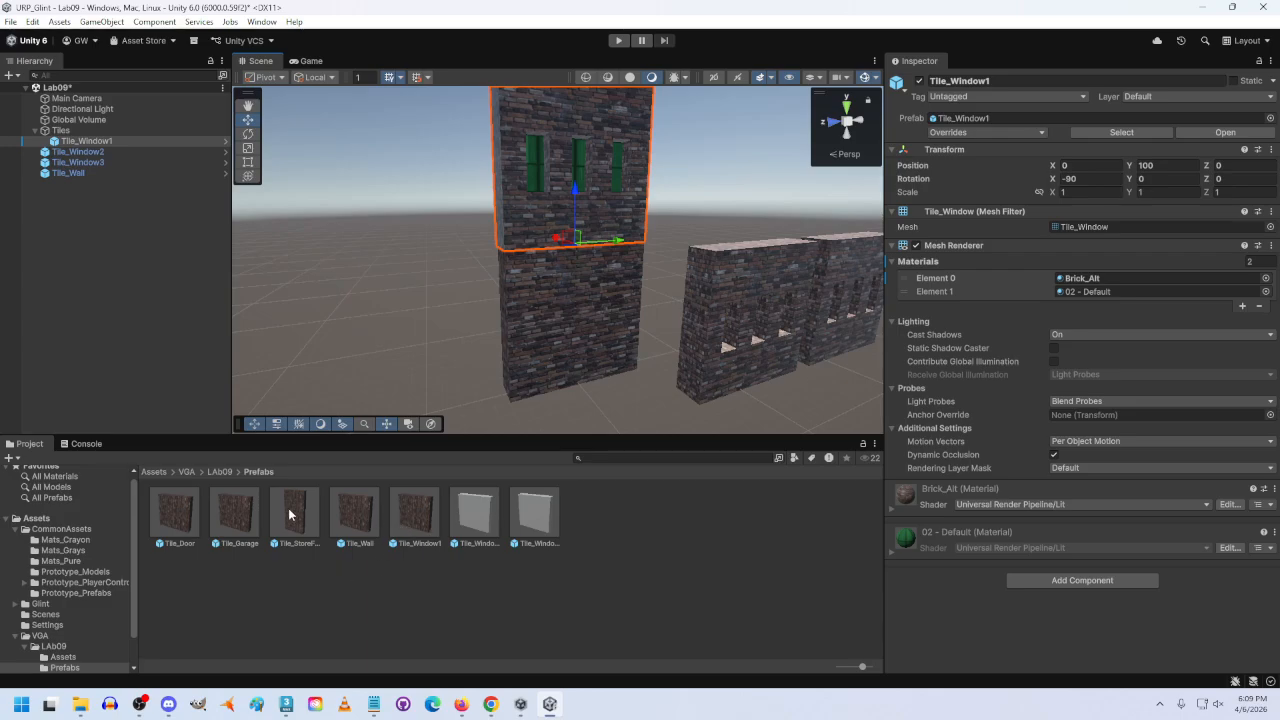
{"action": "left_click_drag", "start_coordinate": [299, 520], "coordinate": [388, 362]}
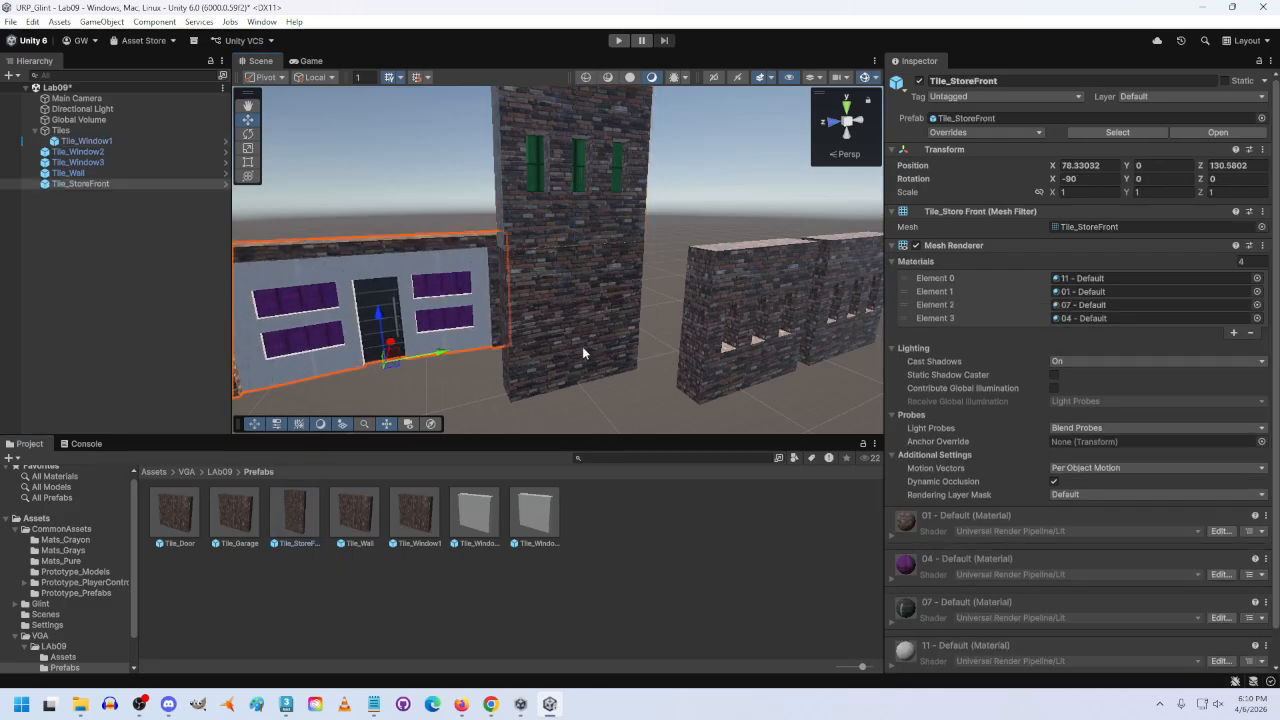
{"action": "left_click", "coordinate": [1078, 178]}
{"action": "type", "text": "0"}
{"action": "key", "text": "BackSpace"}
{"action": "type", "text": "-90"}
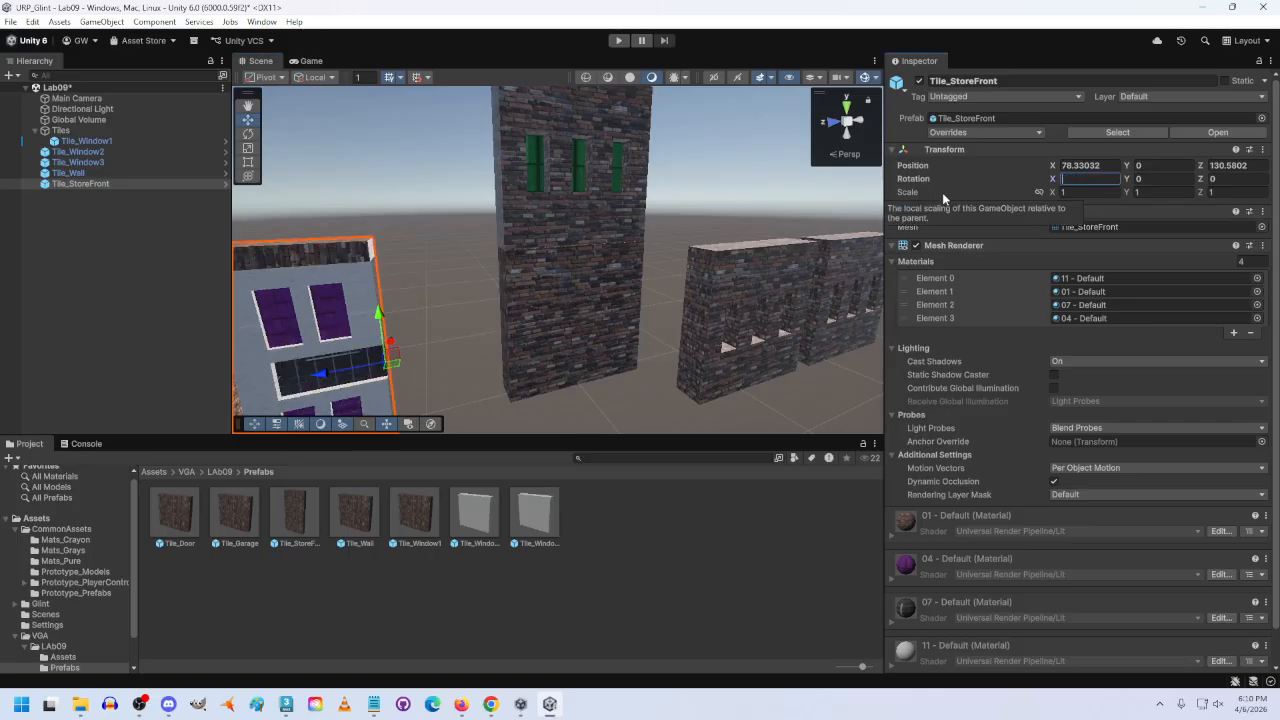
{"action": "key", "text": "Tab"}
{"action": "type", "text": "90"}
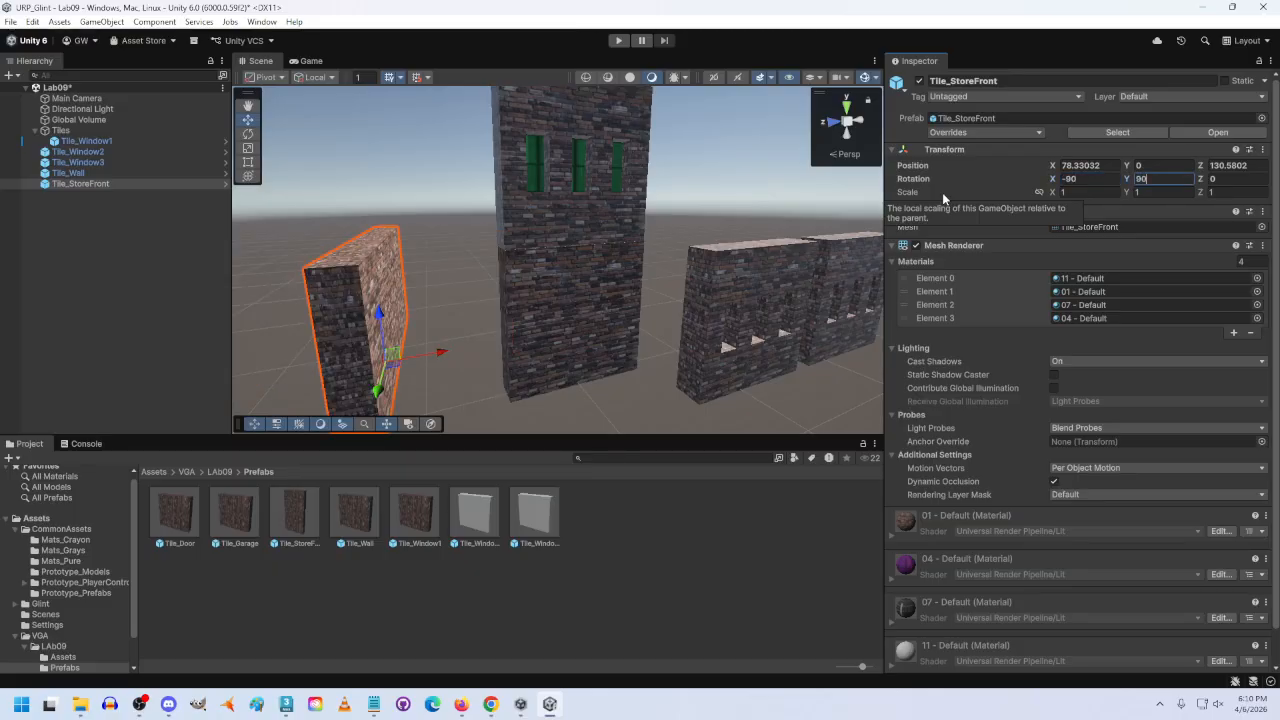
Step: Try positioning Tile_StoreFront at X 50 and Z 0, checking its alignment with the wall tile
{"action": "left_click_drag", "start_coordinate": [1113, 167], "coordinate": [925, 170]}
{"action": "type", "text": "50"}
{"action": "key", "text": "Tab"}
{"action": "key", "text": "Tab"}
{"action": "type", "text": "0"}
{"action": "right_click_drag", "start_coordinate": [454, 391], "coordinate": [671, 403]}
{"action": "left_click_drag", "start_coordinate": [603, 329], "coordinate": [548, 432]}
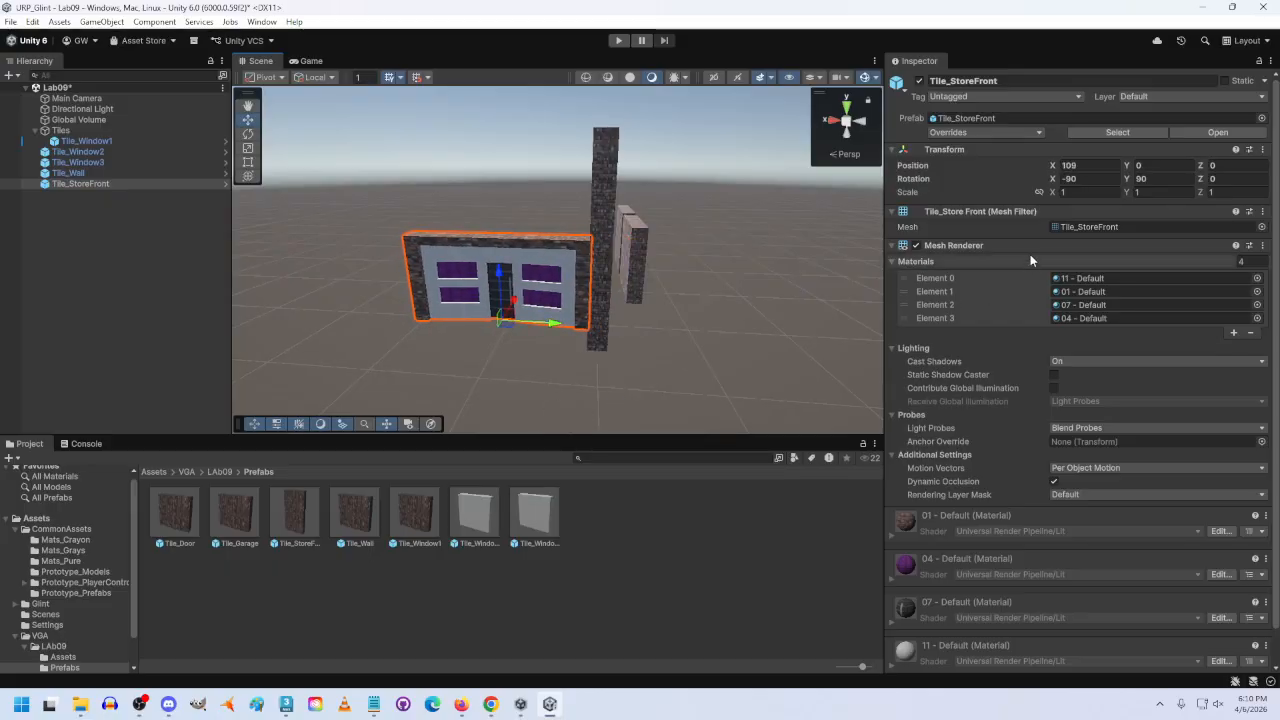
Step: Set the X position of Tile_StoreFront to 100 and try -50 for Z
{"action": "left_click", "coordinate": [1085, 165]}
{"action": "type", "text": "100"}
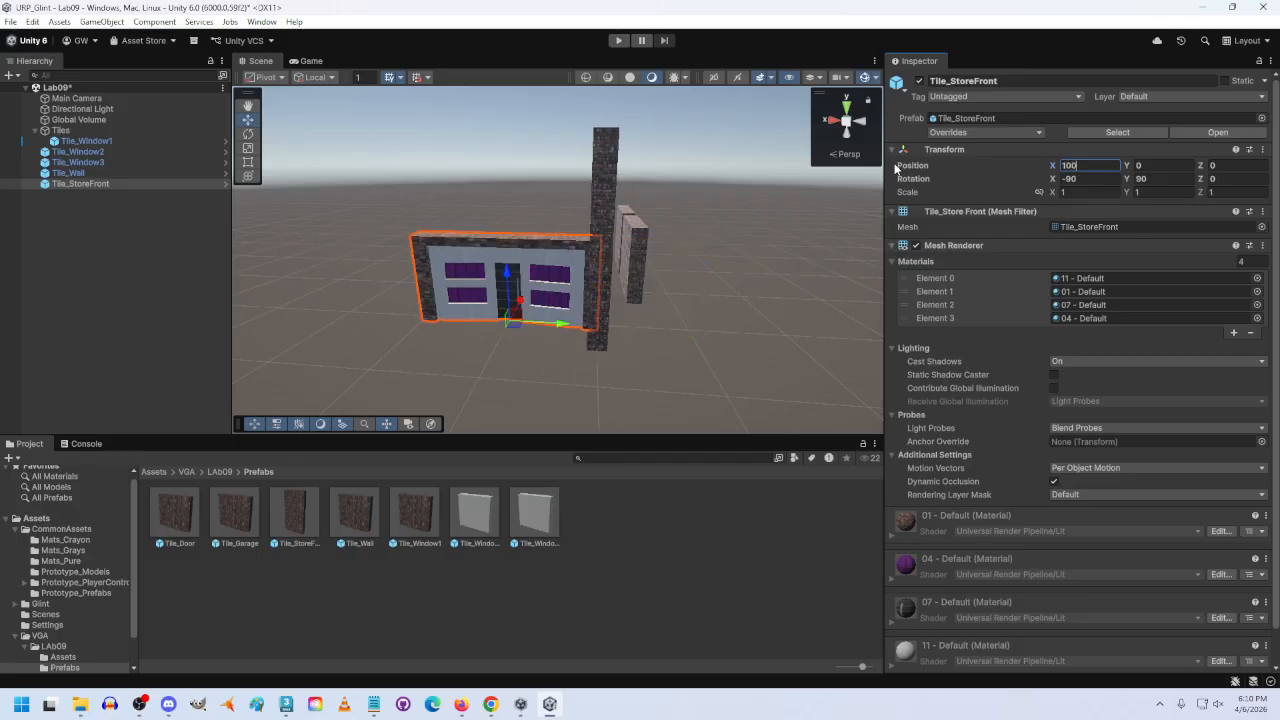
{"action": "key", "text": "Tab"}
{"action": "key", "text": "Tab"}
{"action": "type", "text": "-50"}
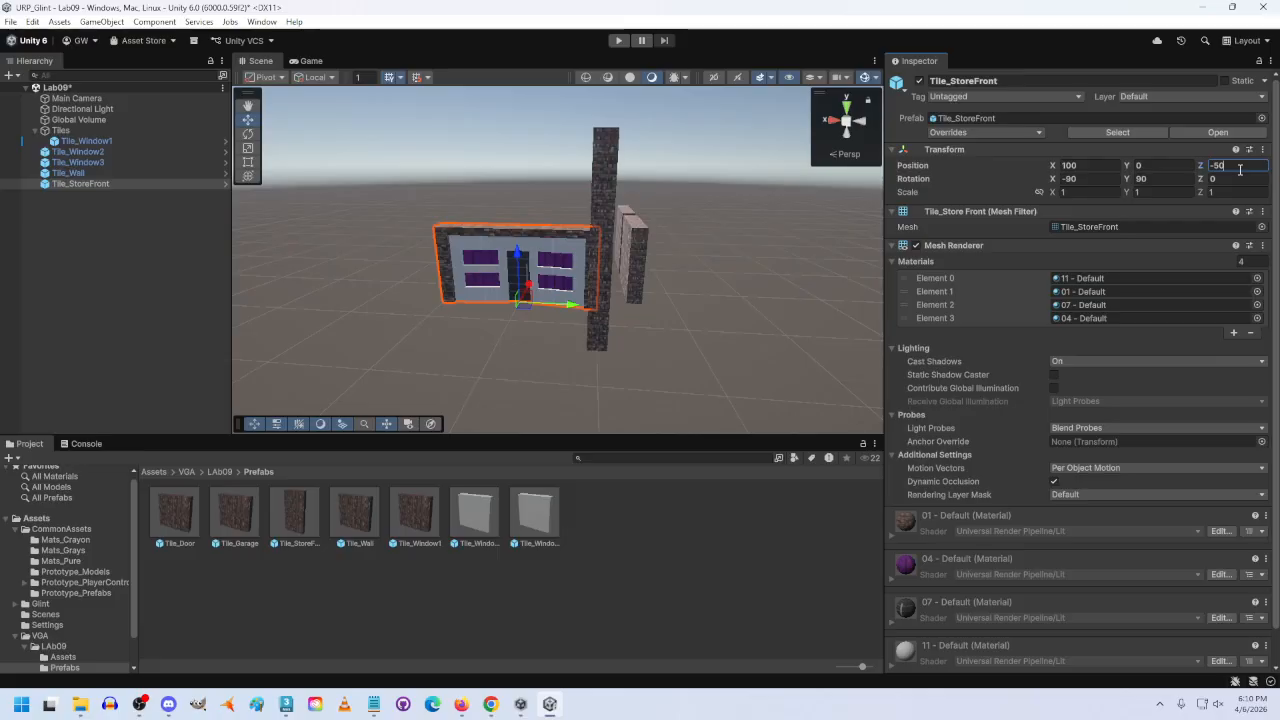
Step: Switch the transform handles to Global orientation and set the Z position of Tile_StoreFront to 50
{"action": "left_click", "coordinate": [315, 77]}
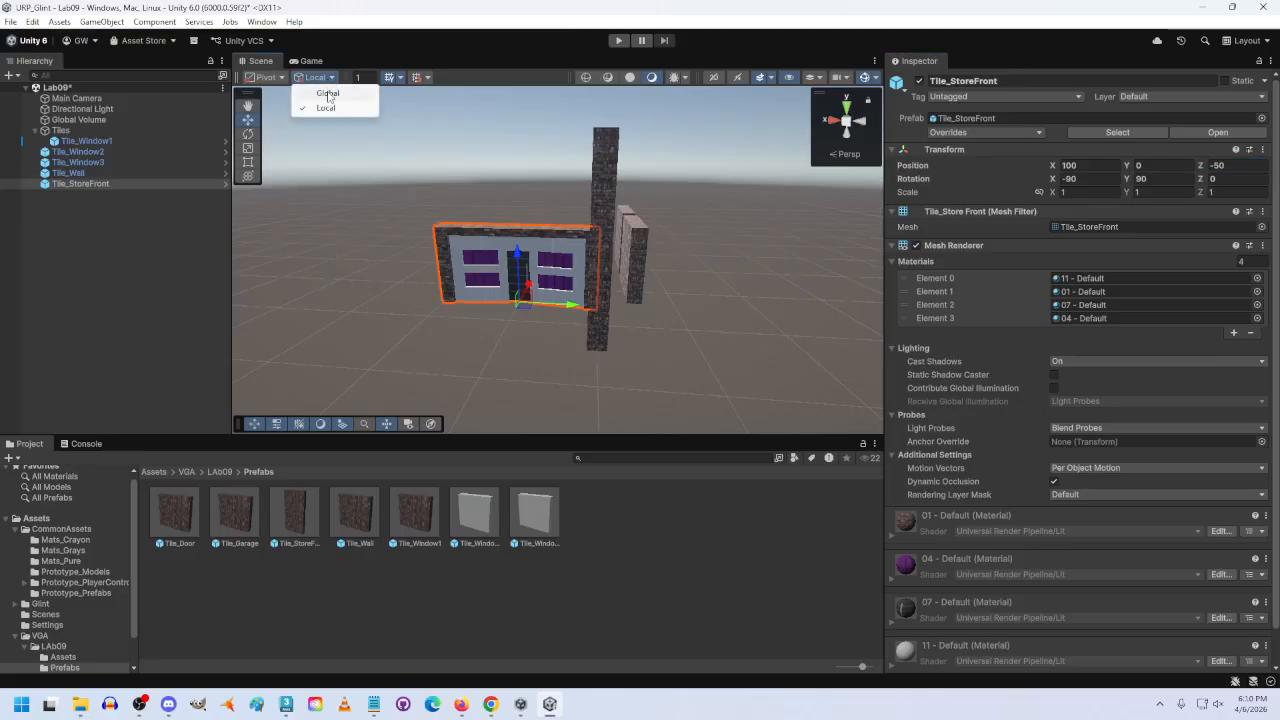
{"action": "left_click", "coordinate": [328, 94]}
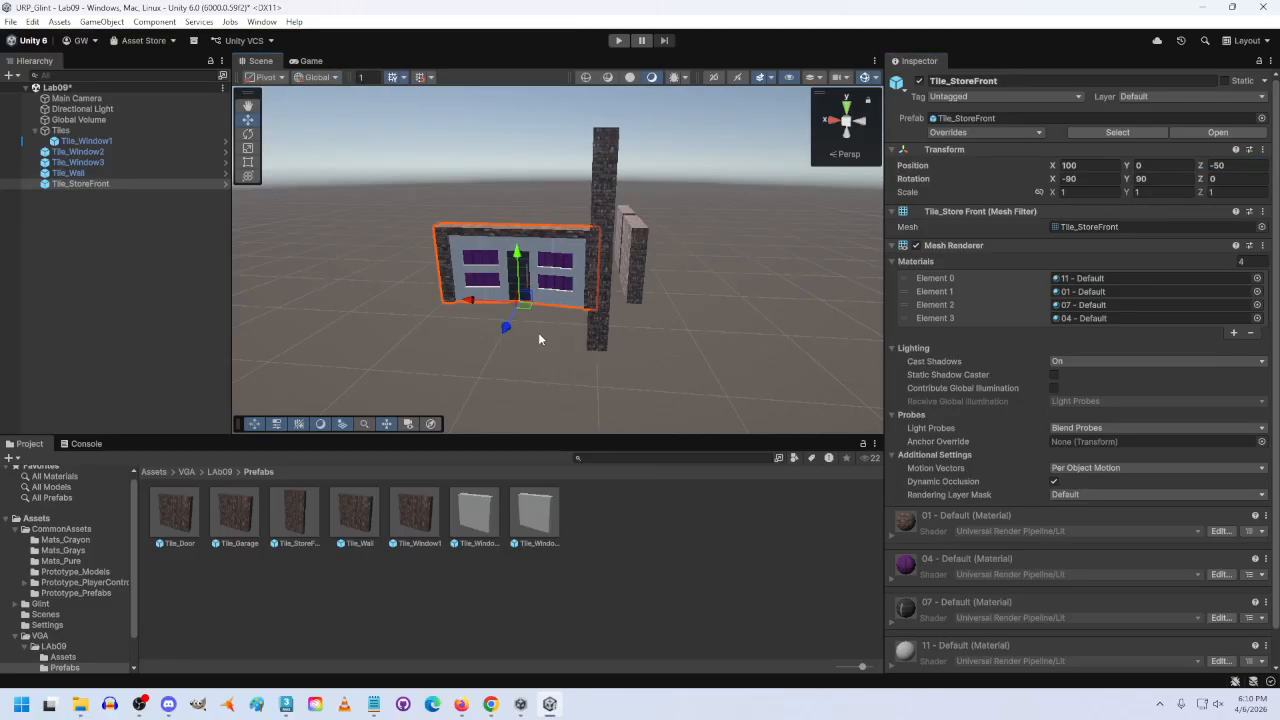
{"action": "right_click_drag", "start_coordinate": [545, 333], "coordinate": [646, 371]}
{"action": "left_click", "coordinate": [1217, 168]}
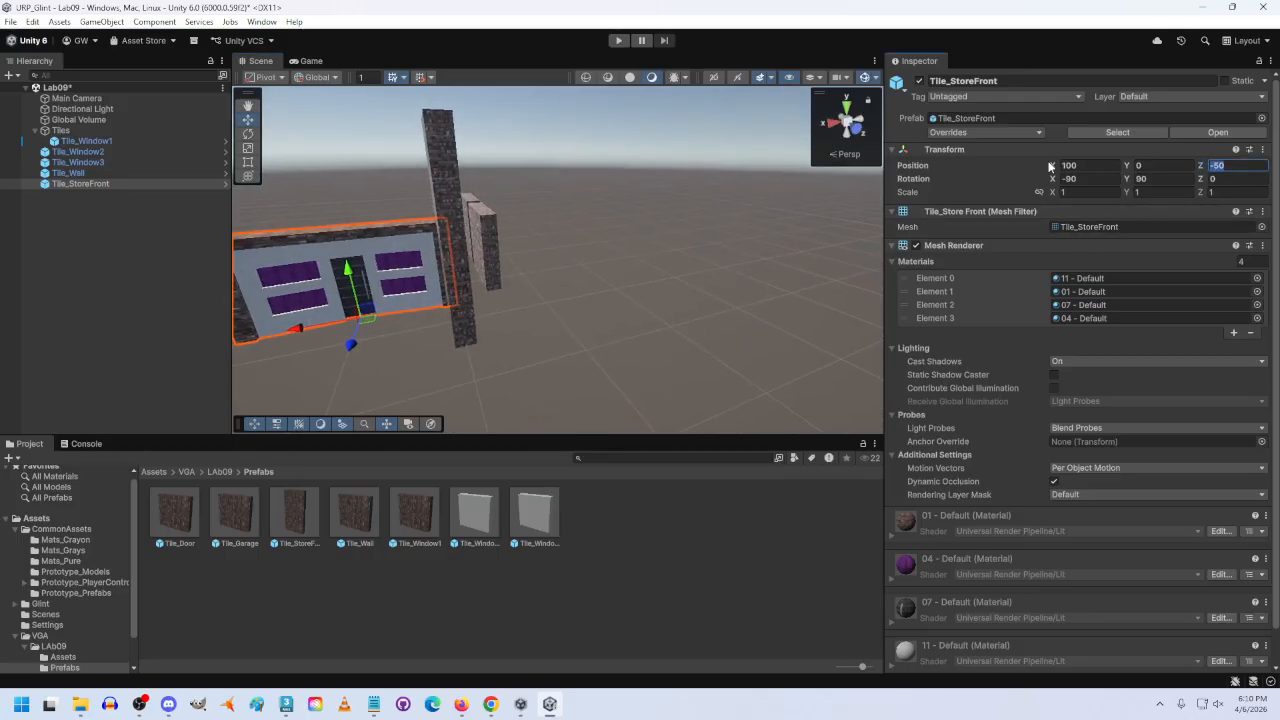
{"action": "type", "text": "50"}
Step: Move Tile_Window1 along X to above the store front and set its Y rotation to 90
{"action": "right_click_drag", "start_coordinate": [635, 408], "coordinate": [476, 335]}
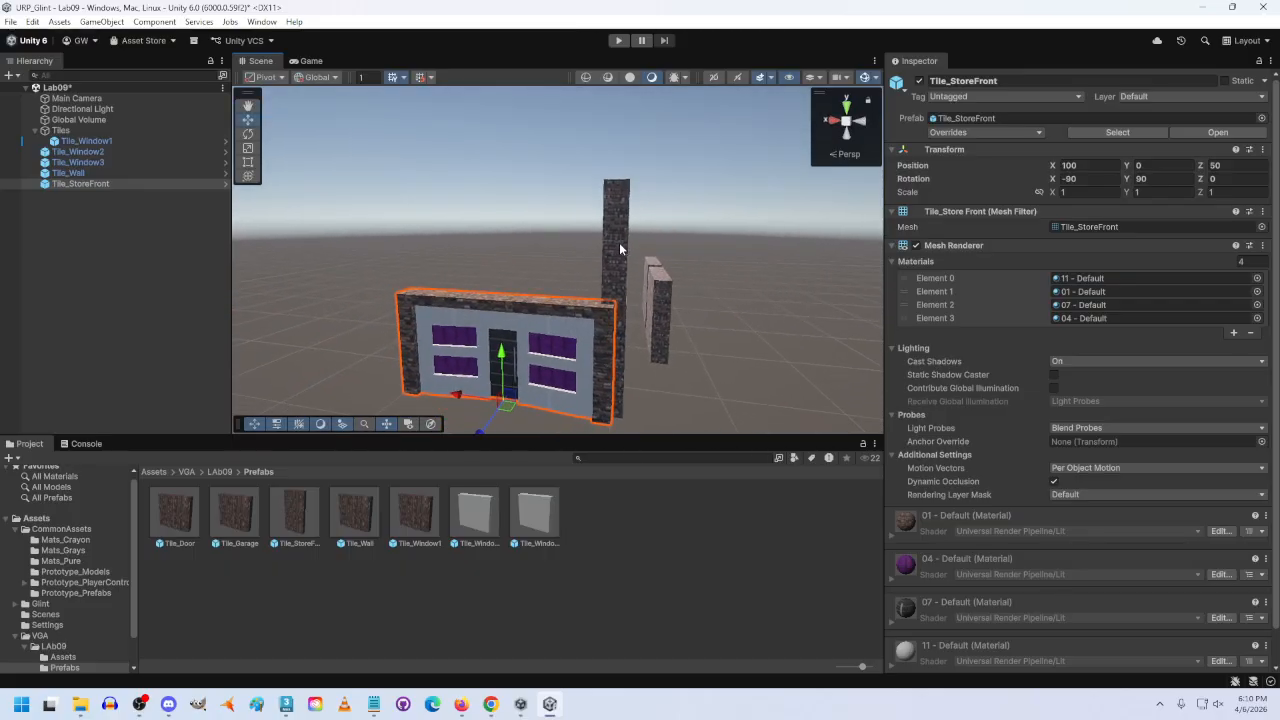
{"action": "left_click", "coordinate": [615, 245]}
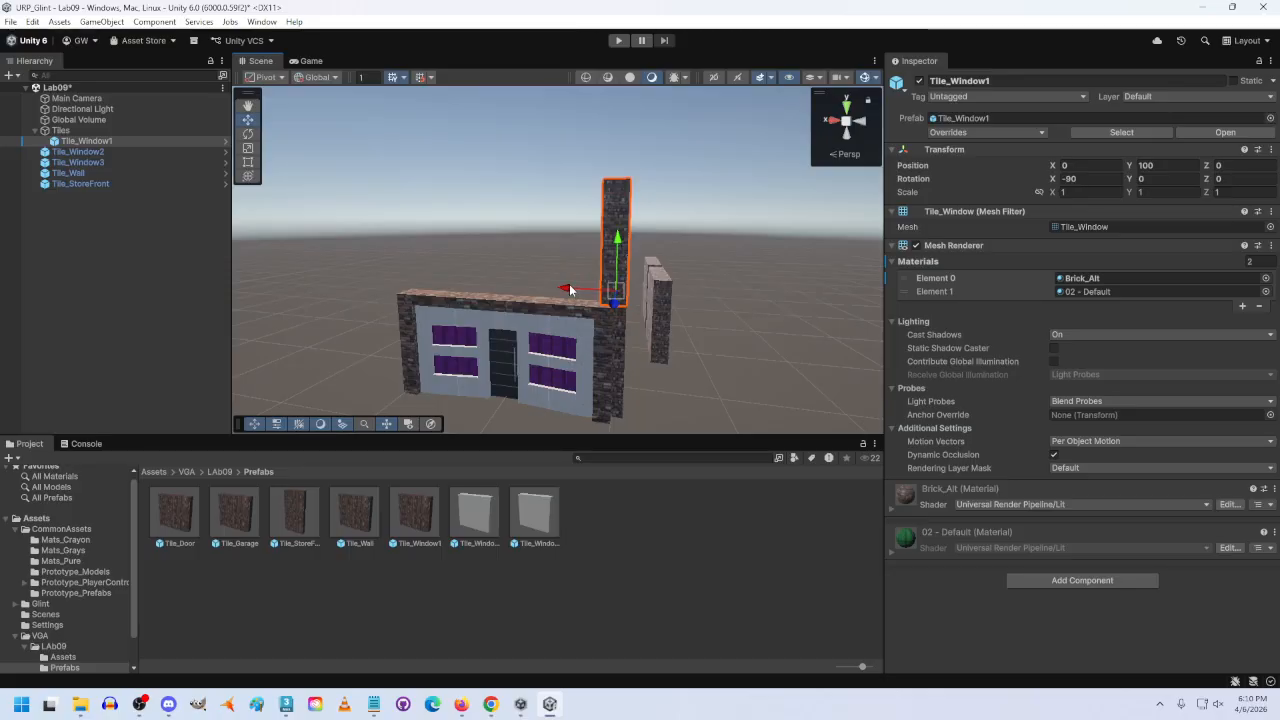
{"action": "left_click_drag", "start_coordinate": [569, 285], "coordinate": [450, 283]}
{"action": "left_click", "coordinate": [1148, 180]}
{"action": "type", "text": "90"}
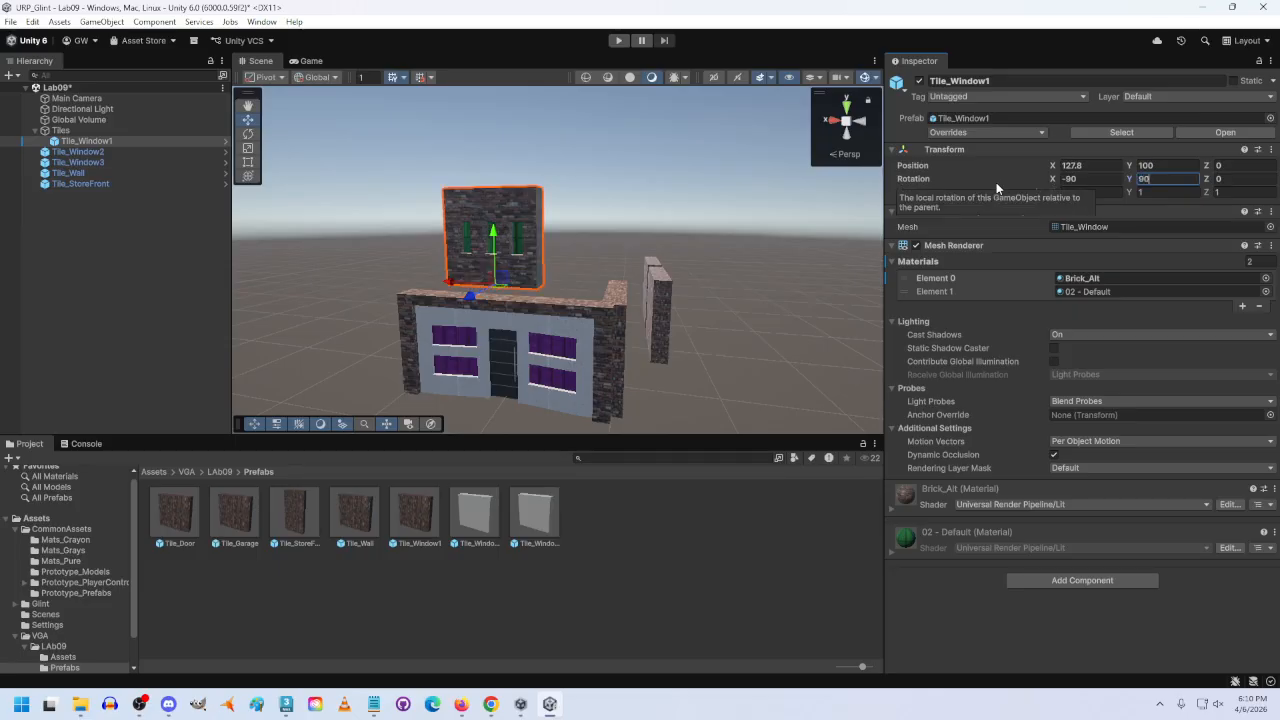
Step: Align Tile_Window1 with one half of the store front by setting its position to X 50 and Z 50
{"action": "left_click", "coordinate": [1103, 165]}
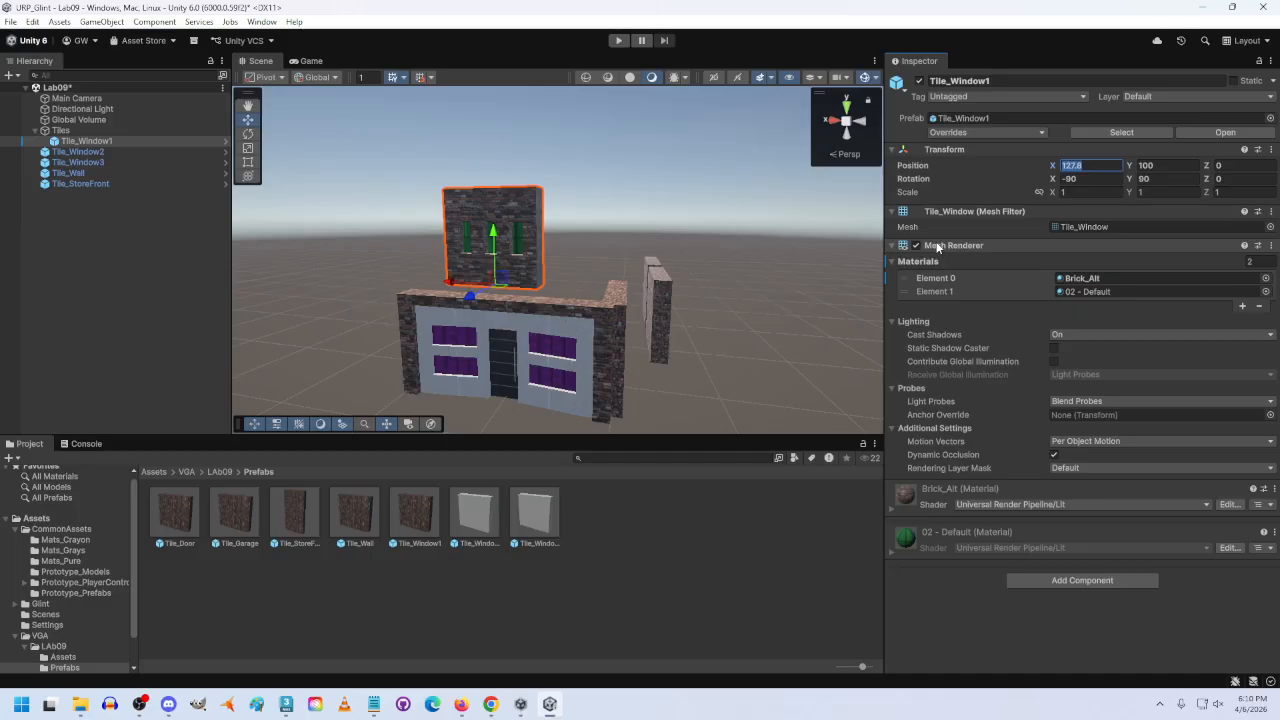
{"action": "left_click", "coordinate": [551, 352]}
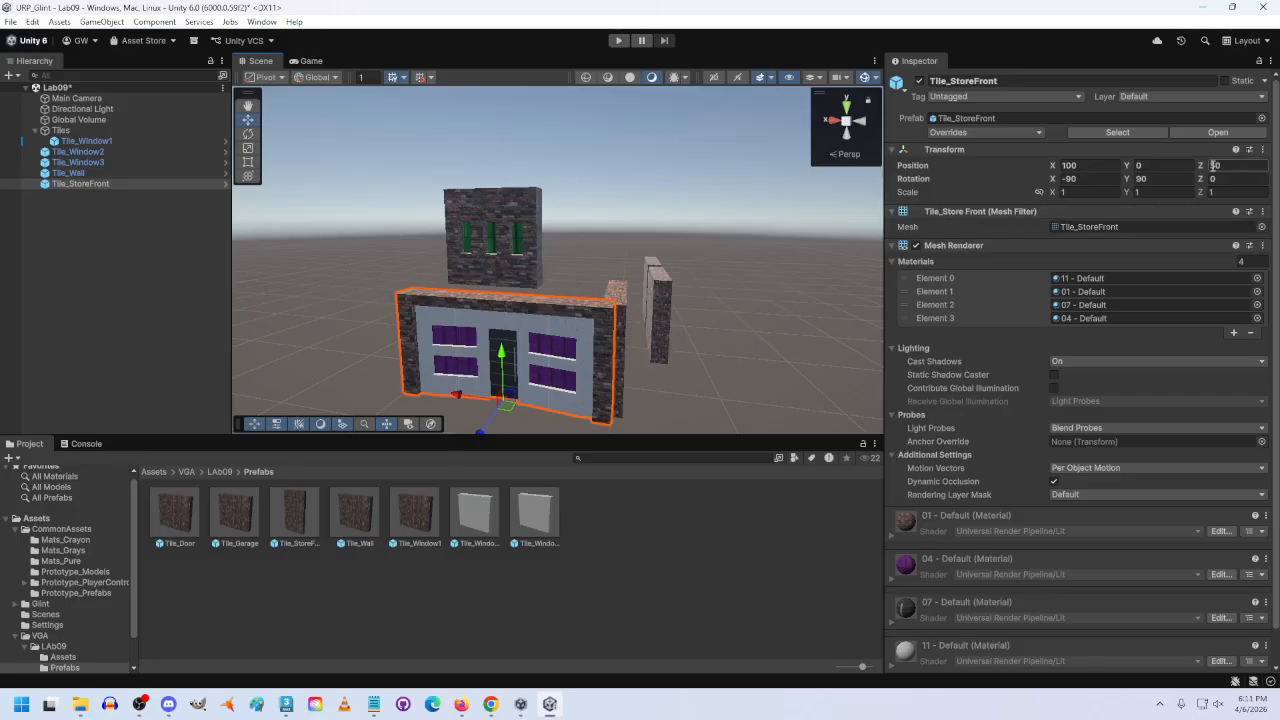
{"action": "left_click", "coordinate": [464, 220]}
{"action": "left_click", "coordinate": [1080, 165]}
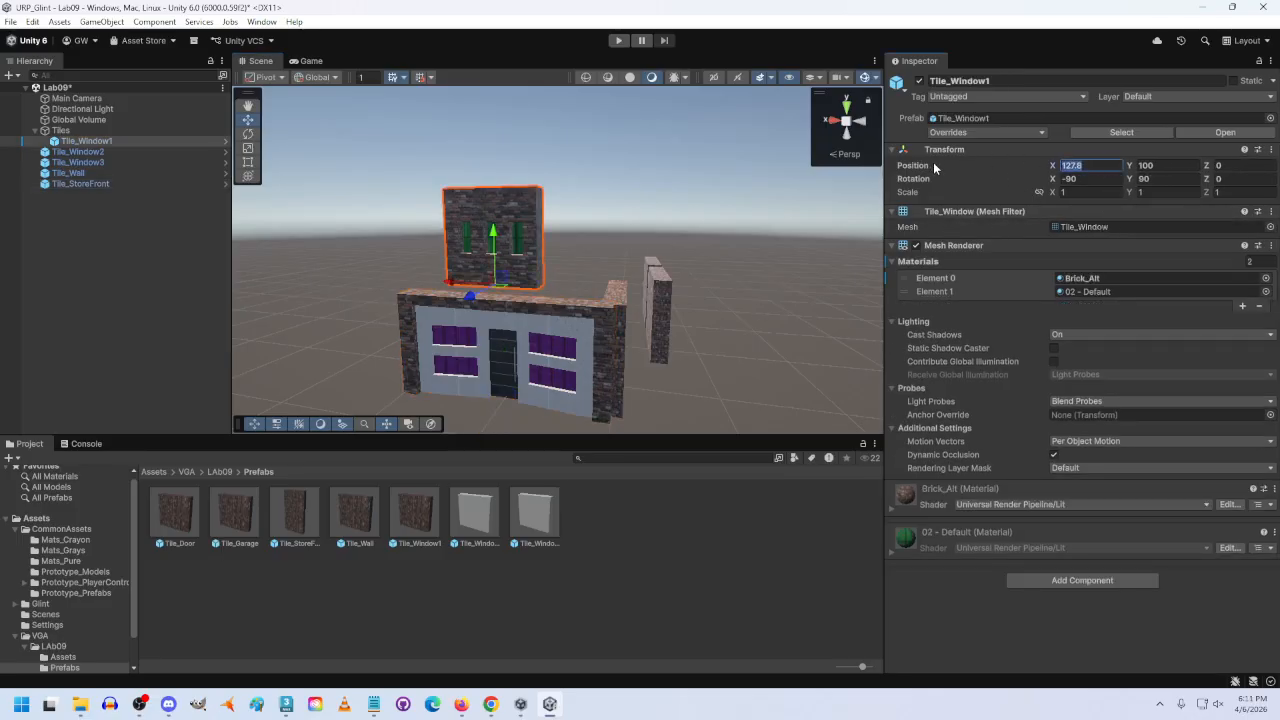
{"action": "type", "text": "0"}
{"action": "key", "text": "Tab"}
{"action": "key", "text": "Tab"}
{"action": "type", "text": "50"}
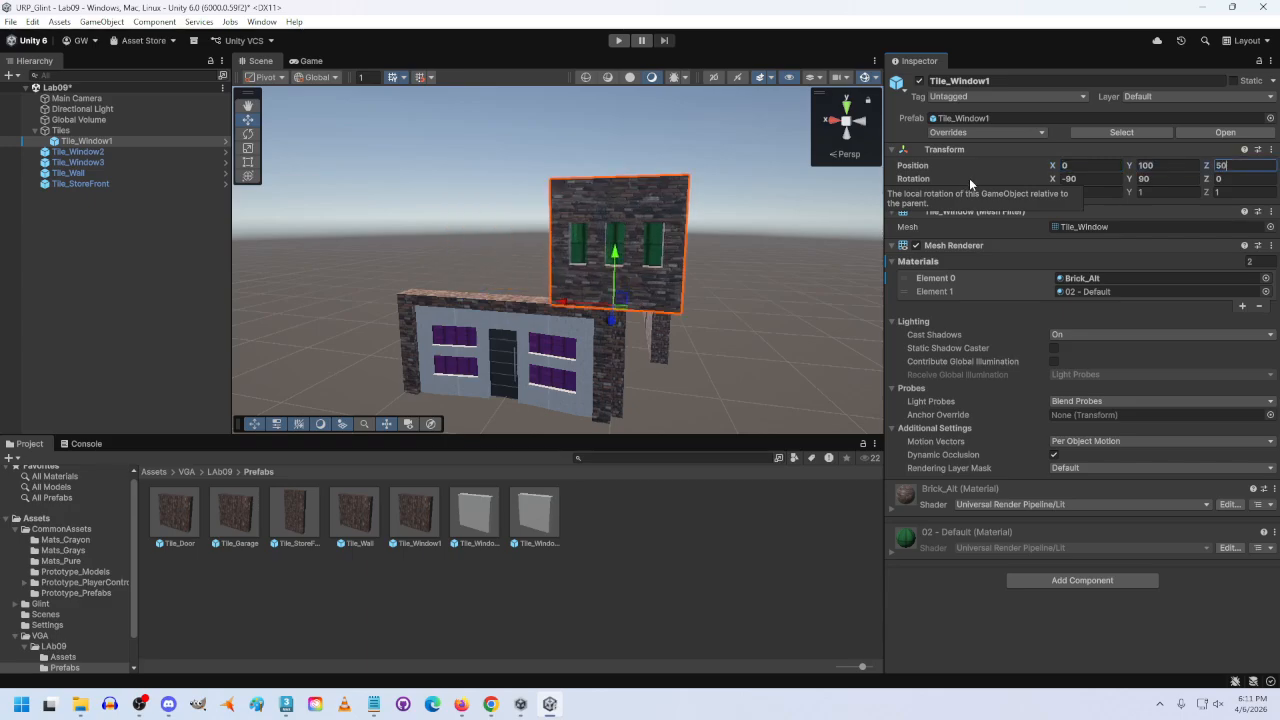
{"action": "left_click", "coordinate": [1083, 166]}
{"action": "type", "text": "50"}
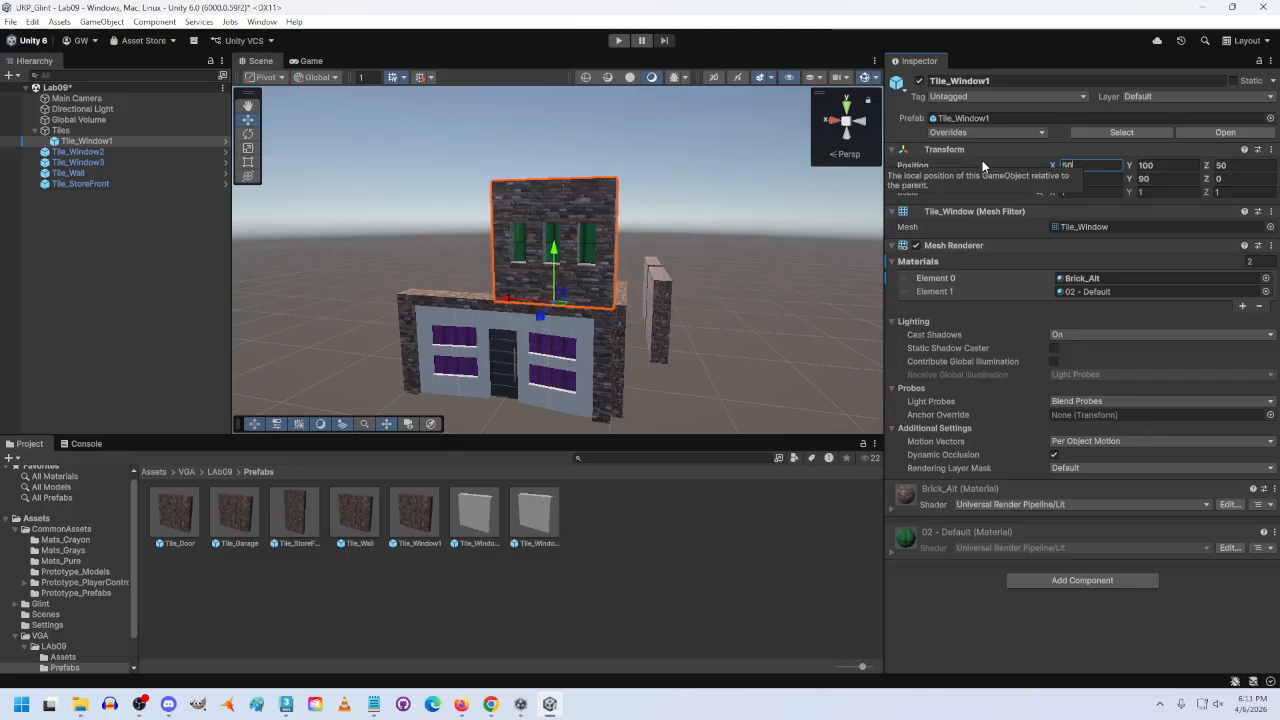
Step: Duplicate Tile_Window1 and set the copy's X position to 150 above the other half of the store front
{"action": "left_click_drag", "start_coordinate": [508, 299], "coordinate": [420, 304]}
{"action": "key", "text": "ctrl+z"}
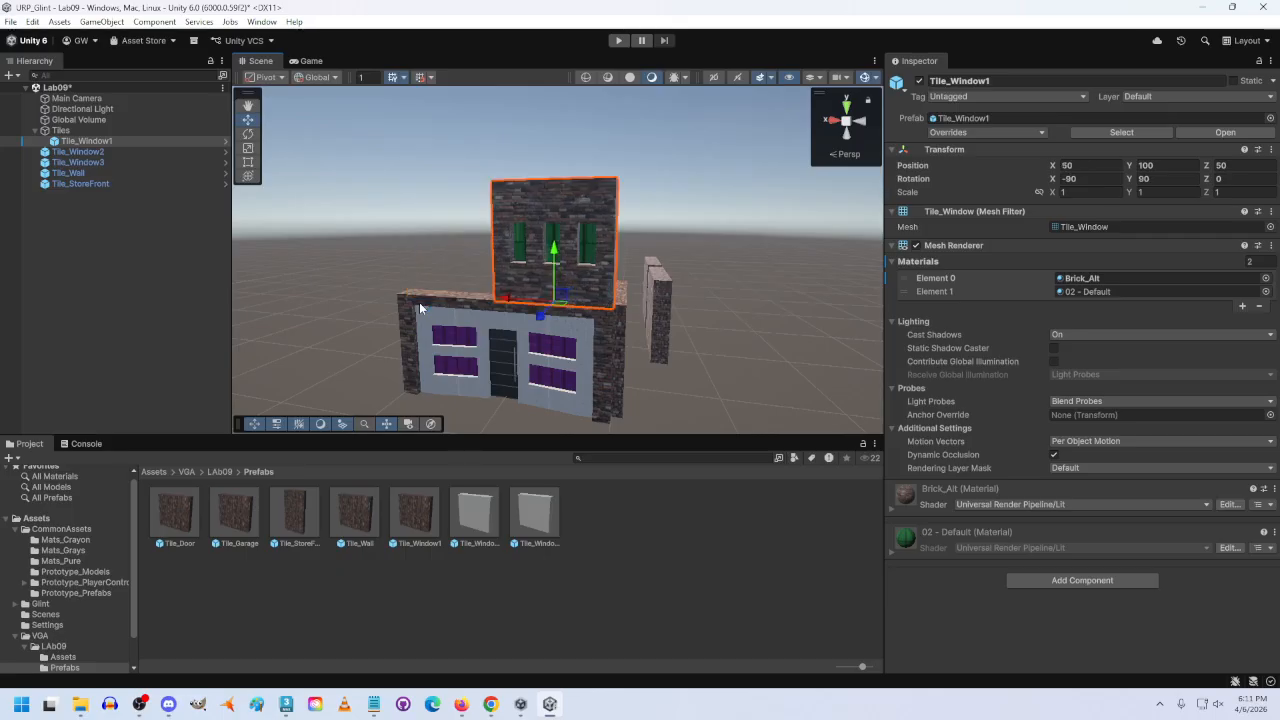
{"action": "key", "text": "ctrl+d"}
{"action": "left_click", "coordinate": [1080, 165]}
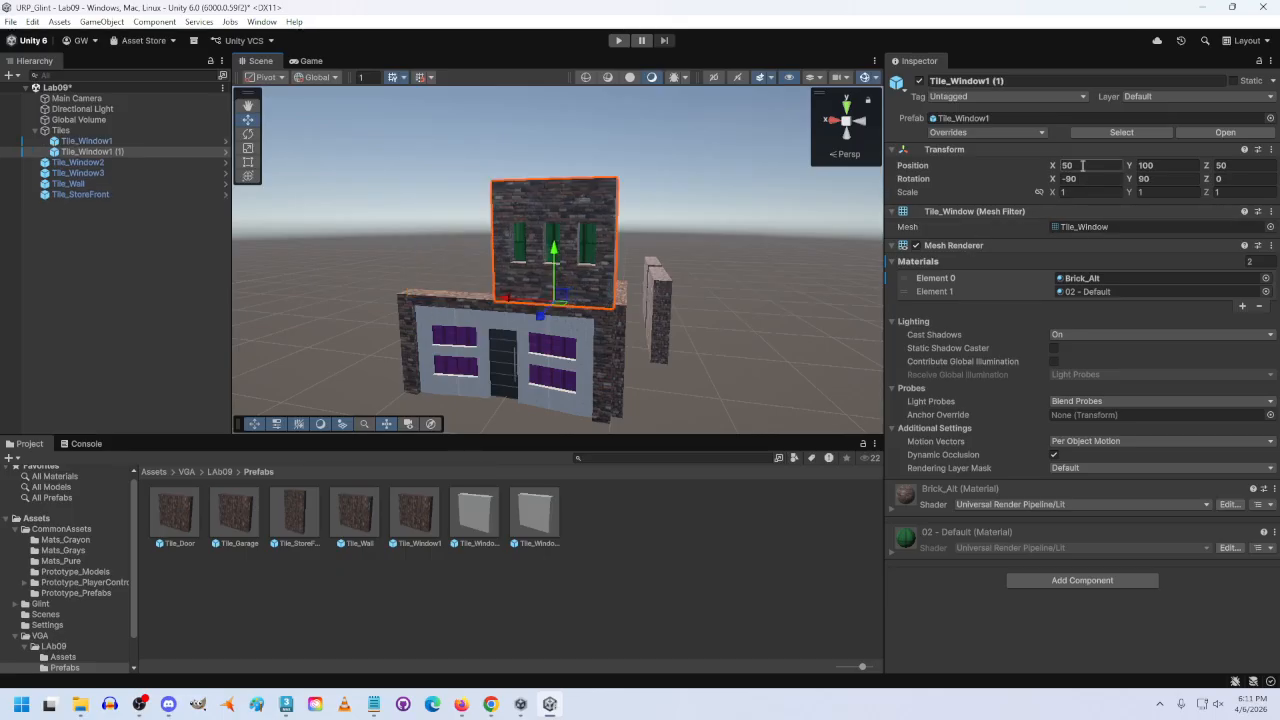
{"action": "type", "text": "05"}
{"action": "left_click_drag", "start_coordinate": [1083, 165], "coordinate": [1008, 153]}
{"action": "type", "text": "150"}
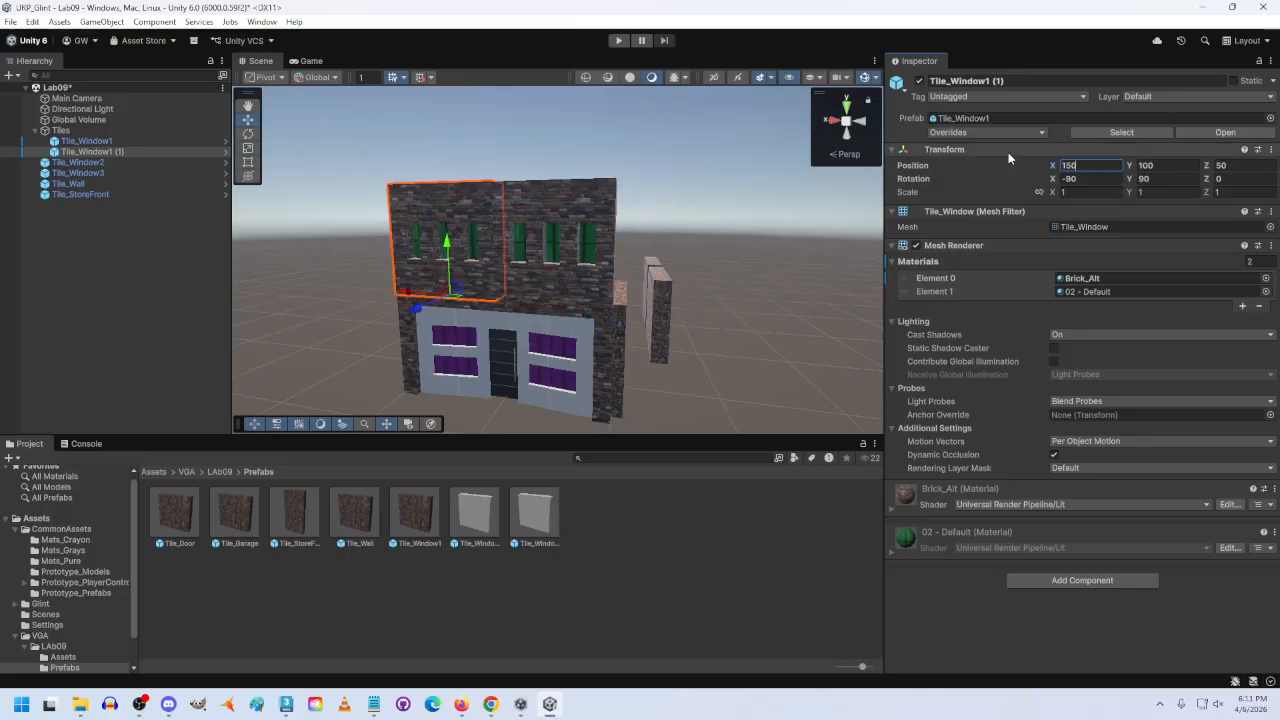
Step: Stack Tile_Window2 above the side wall tile by setting its position to X 0, Y 100 and Z 0
{"action": "key", "text": "w"}
{"action": "right_click_drag", "start_coordinate": [494, 291], "coordinate": [294, 337]}
{"action": "key", "text": "w"}
{"action": "key", "text": "s"}
{"action": "left_click", "coordinate": [583, 303]}
{"action": "left_click", "coordinate": [1090, 165]}
{"action": "type", "text": "0"}
{"action": "key", "text": "Tab"}
{"action": "type", "text": "50"}
{"action": "key", "text": "Tab"}
{"action": "type", "text": "0"}
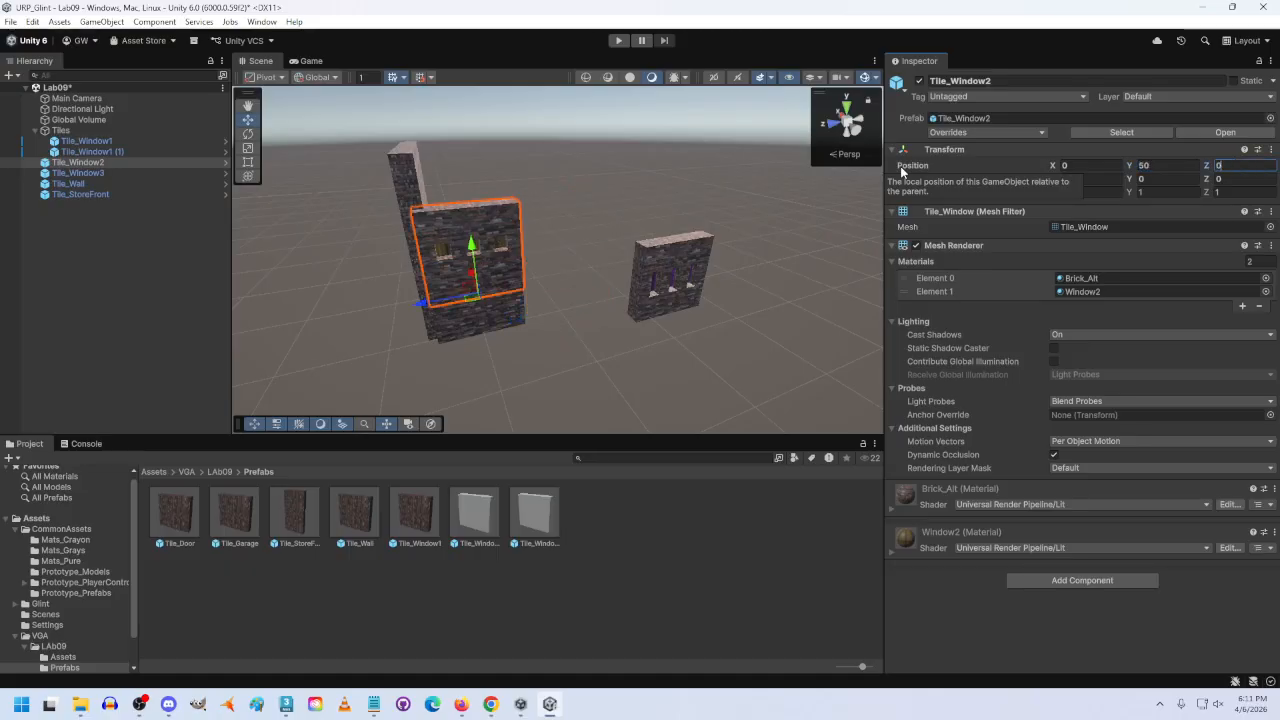
{"action": "key", "text": "shift+Tab"}
{"action": "type", "text": "100"}
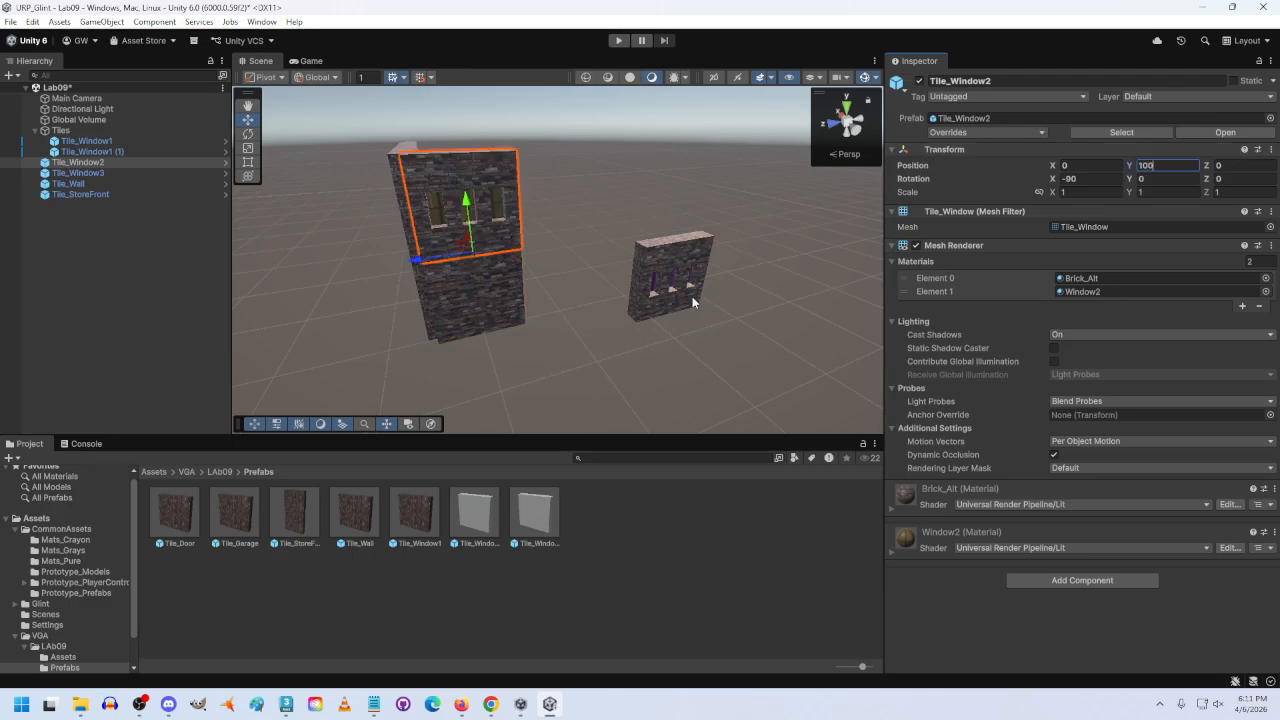
Step: Duplicate Tile_Wall together with Tile_Window2 and set the Z position of the copies to -100
{"action": "left_click", "coordinate": [512, 296]}
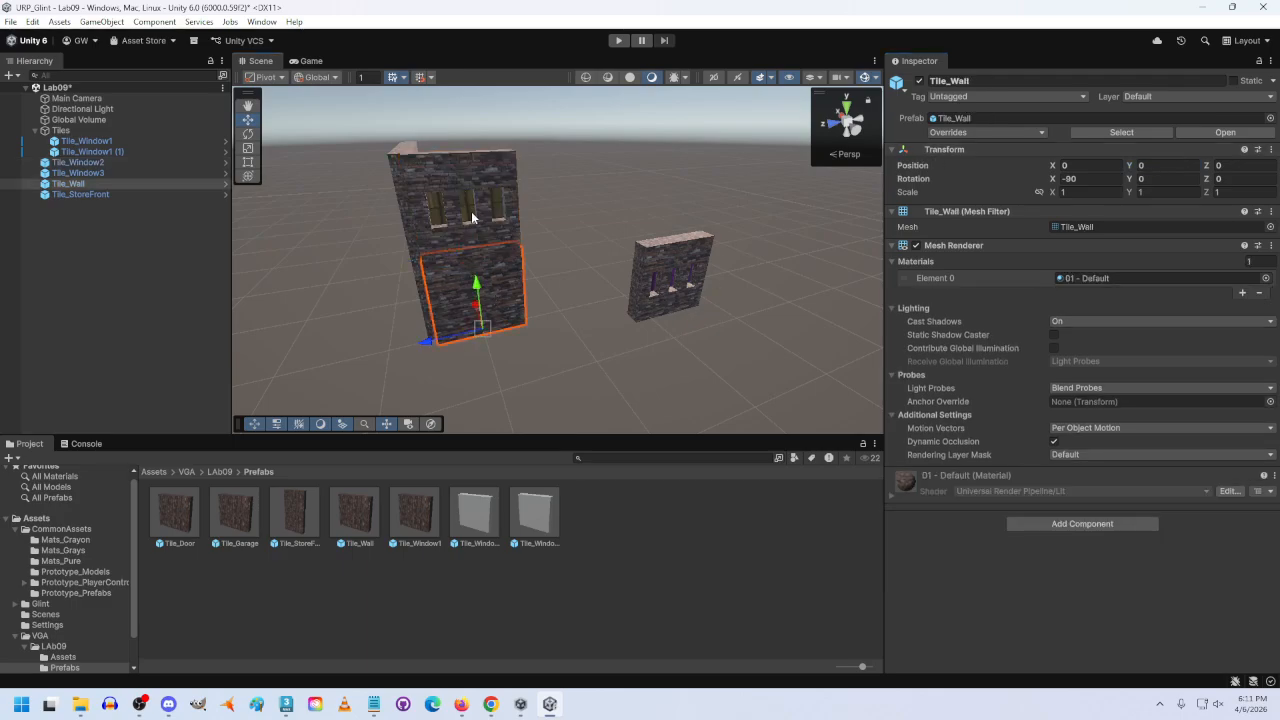
{"action": "left_click", "coordinate": [483, 244], "text": "shift"}
{"action": "key", "text": "ctrl+d"}
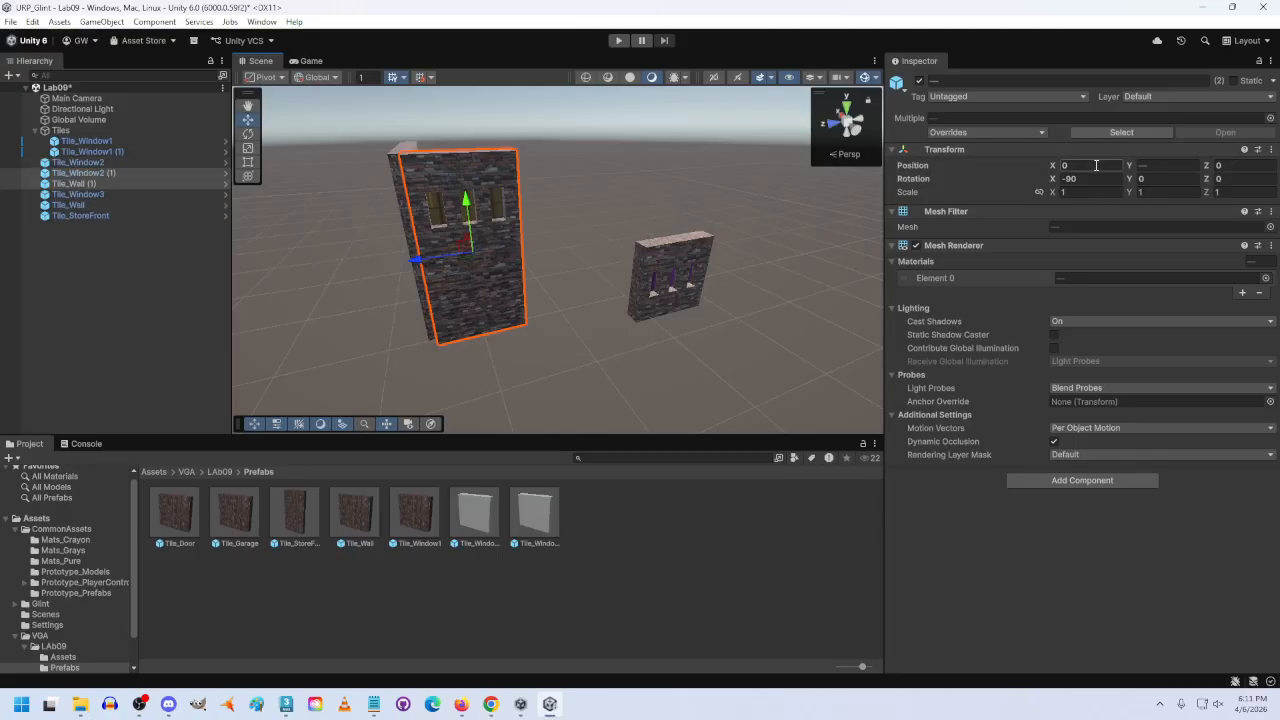
{"action": "left_click", "coordinate": [1237, 166]}
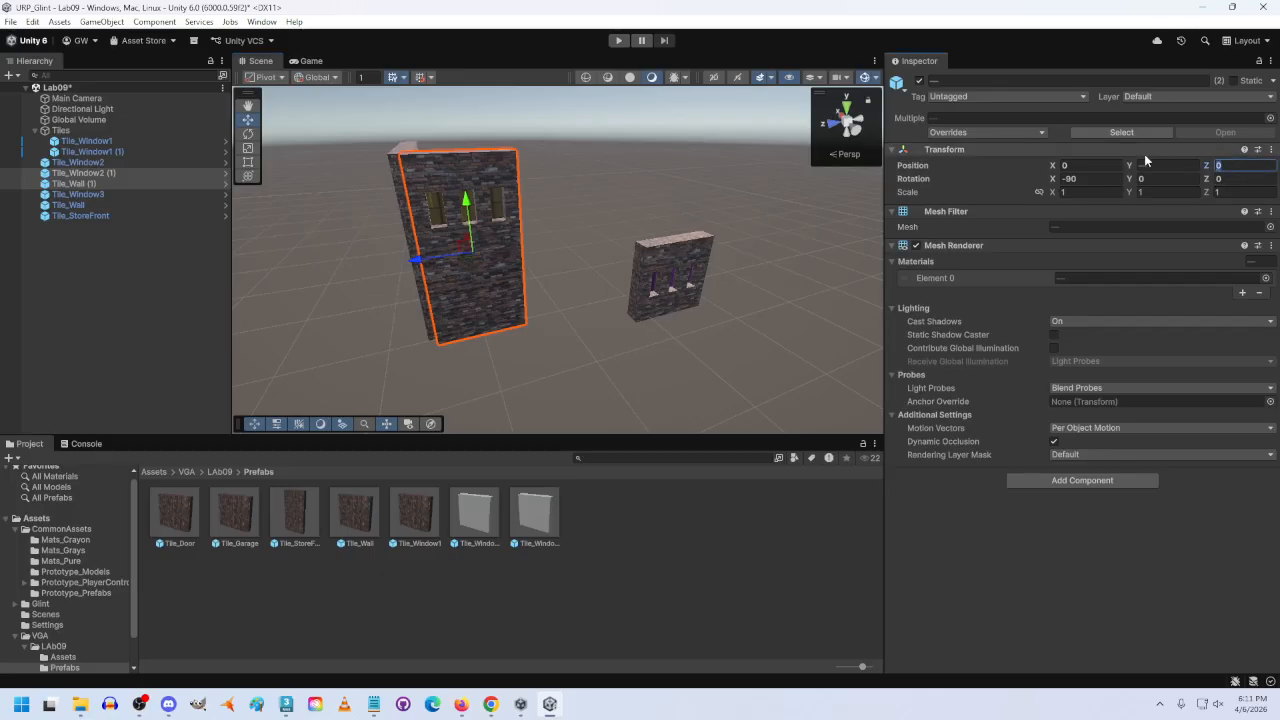
{"action": "type", "text": "1"}
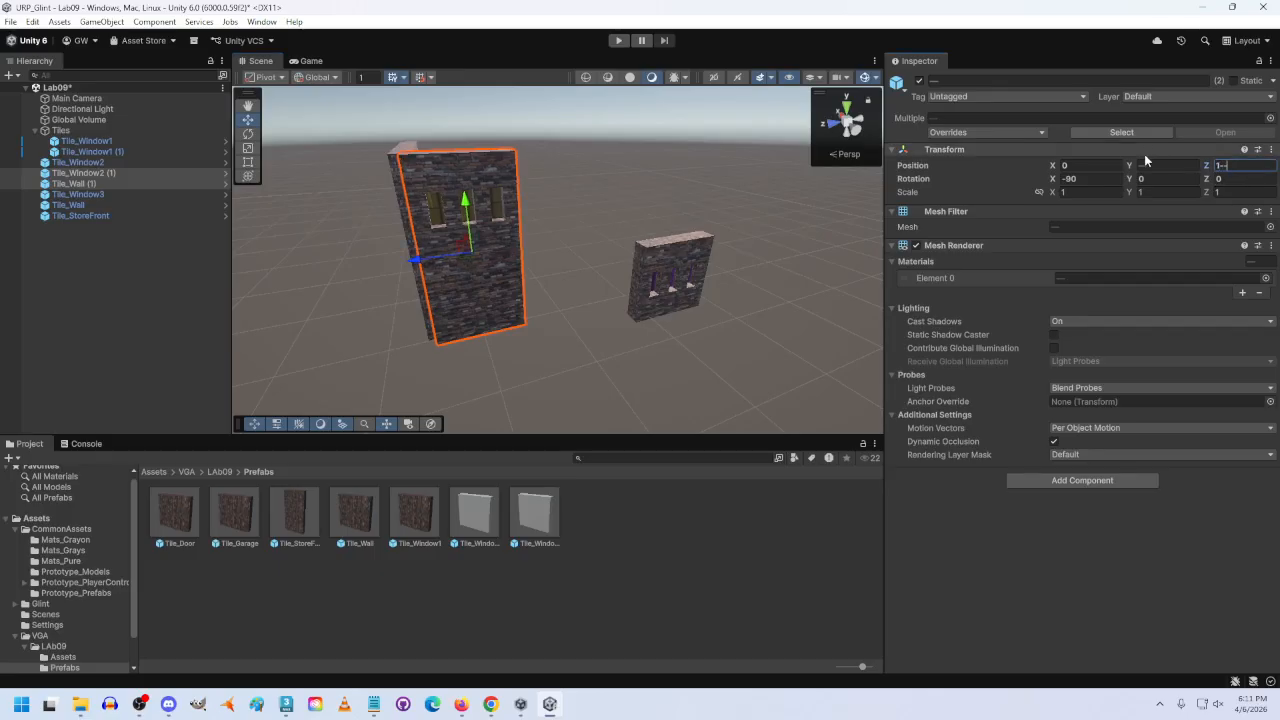
{"action": "type", "text": "00"}
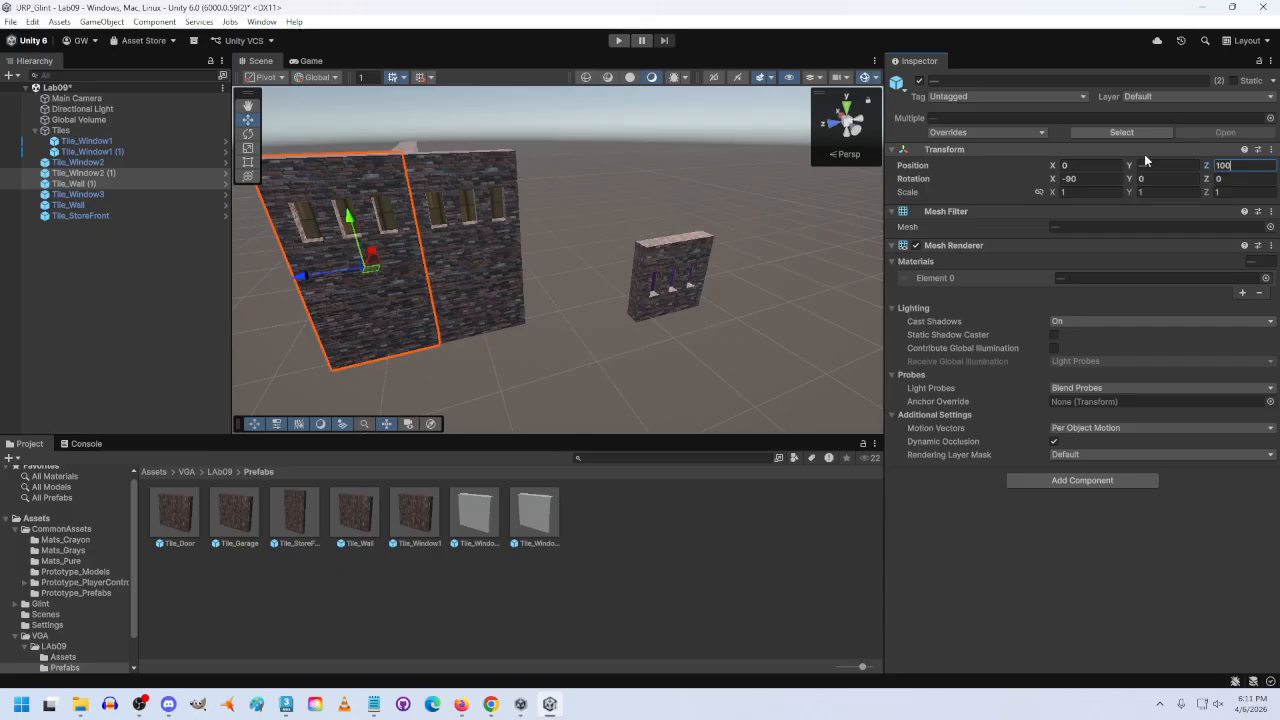
{"action": "key", "text": "BackSpace"}
{"action": "key", "text": "BackSpace"}
{"action": "key", "text": "BackSpace"}
{"action": "type", "text": "-100"}
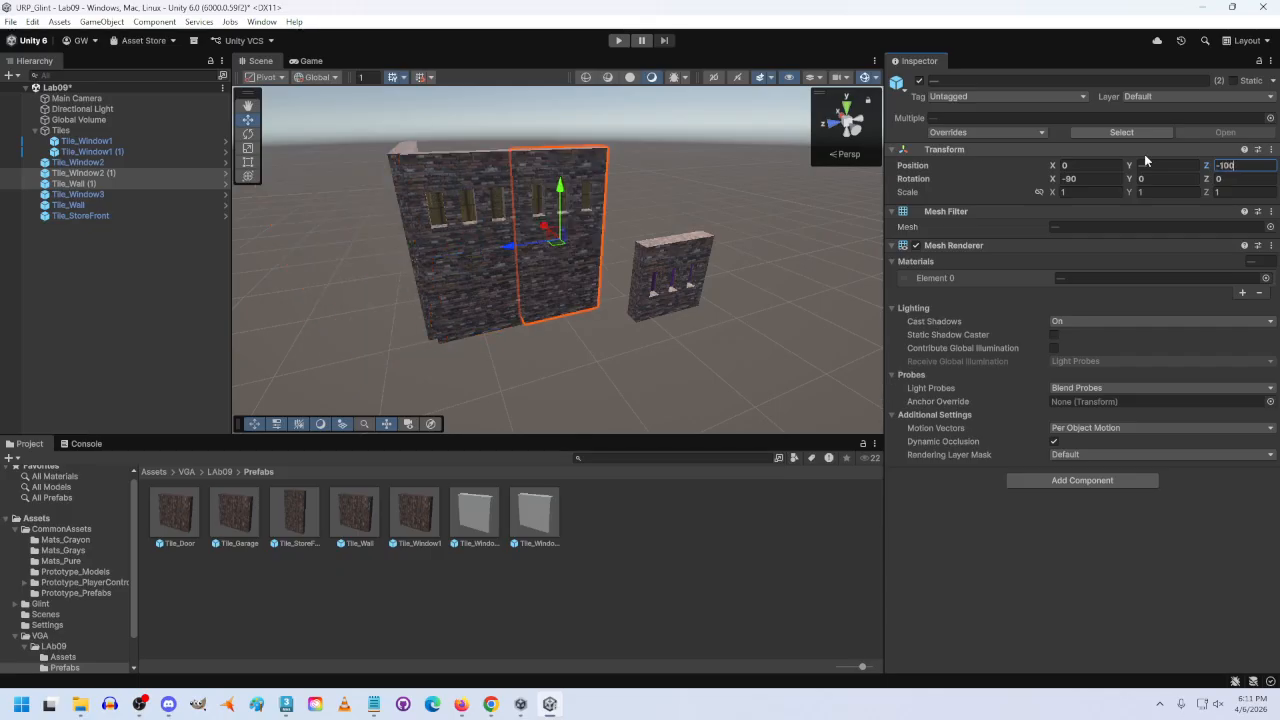
{"action": "key", "text": "ctrl+v"}
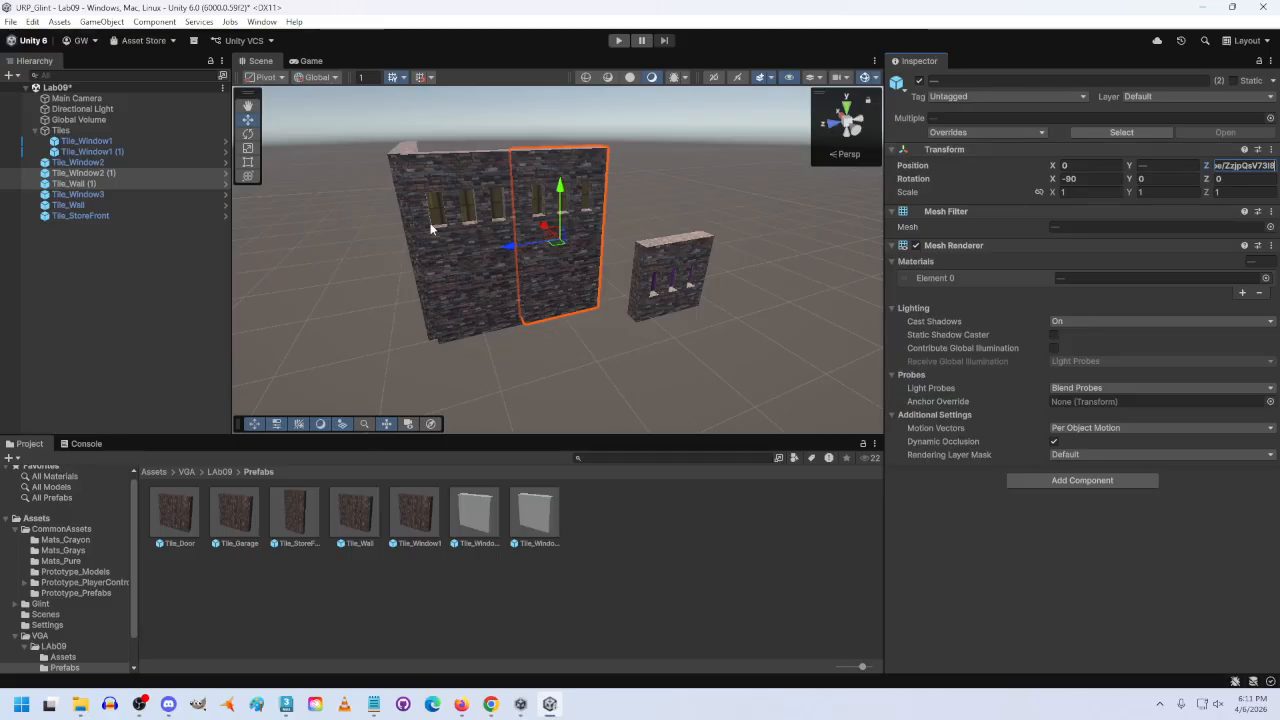
{"action": "left_click", "coordinate": [596, 333]}
{"action": "key", "text": "ctrl+z"}
Step: Duplicate the copied wall and window pair again and set the new pair's Z position to -200
{"action": "key", "text": "ctrl+d"}
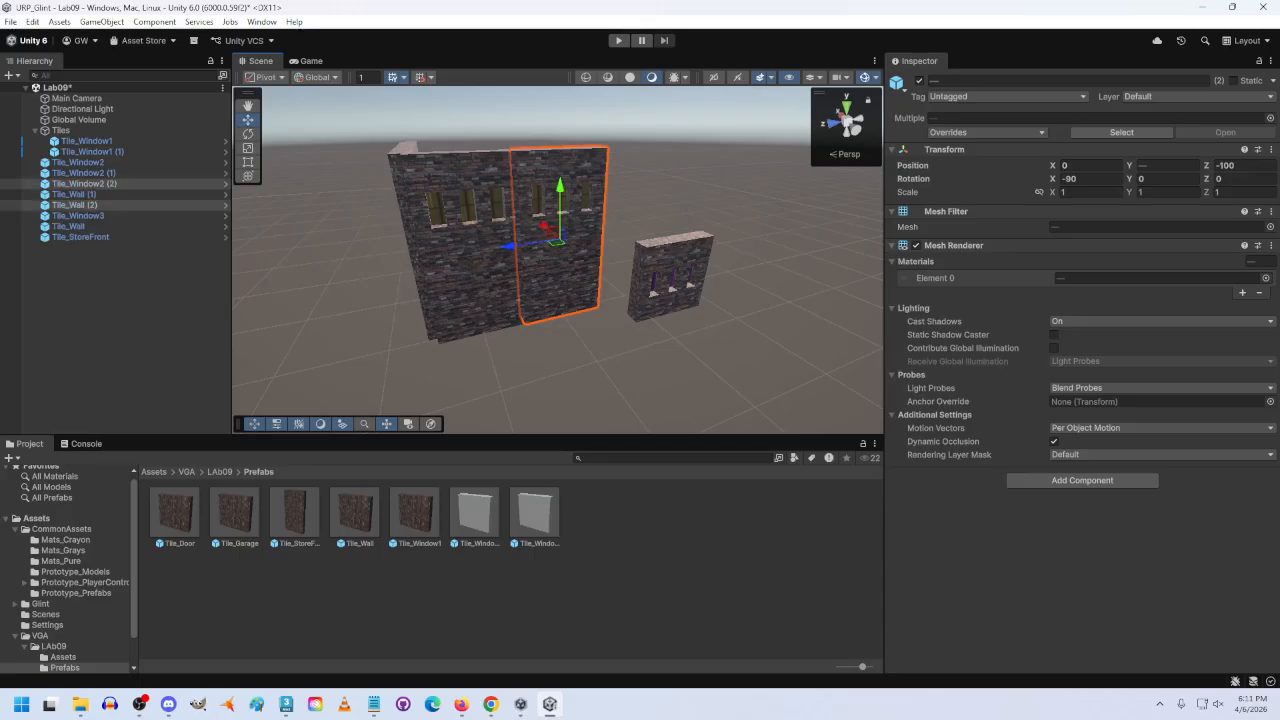
{"action": "left_click", "coordinate": [1235, 166]}
{"action": "type", "text": "-2"}
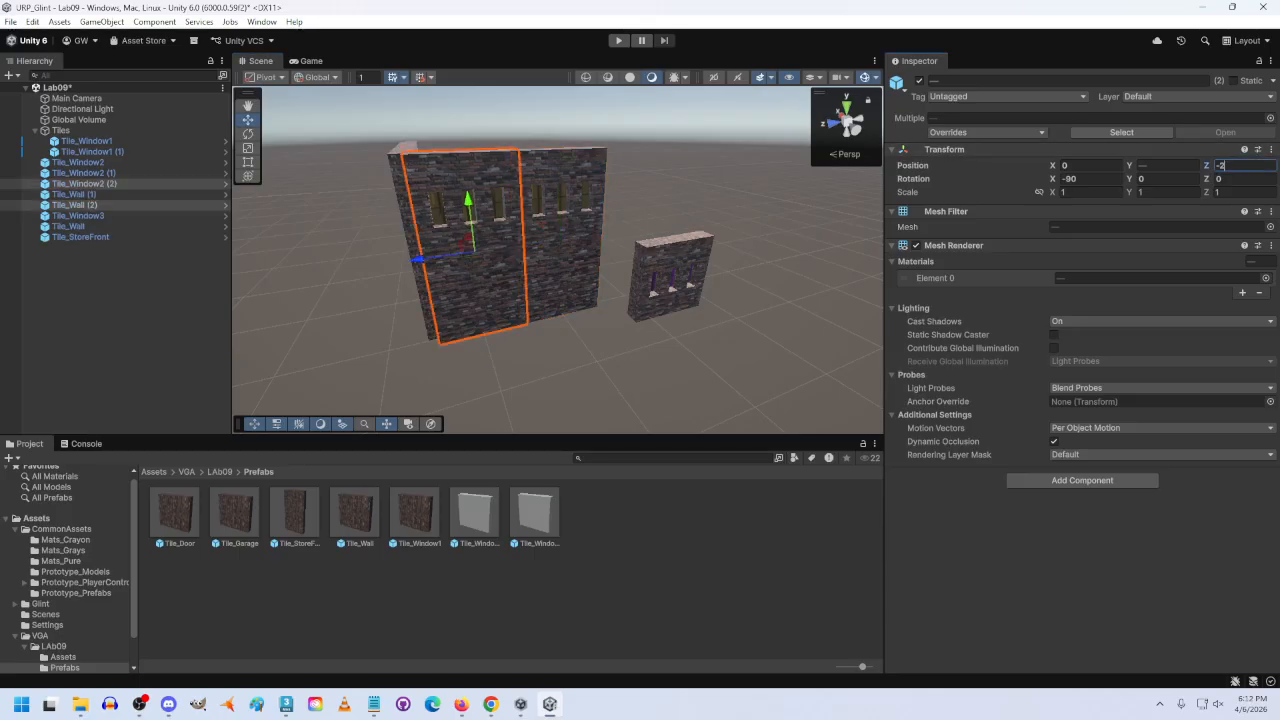
{"action": "type", "text": "00"}
{"action": "key", "text": "Return"}
Step: Delete the unused Tile_Window3 instance standing in front of the side wall
{"action": "left_click_drag", "start_coordinate": [857, 283], "coordinate": [403, 292], "text": "alt"}
{"action": "left_click", "coordinate": [515, 360]}
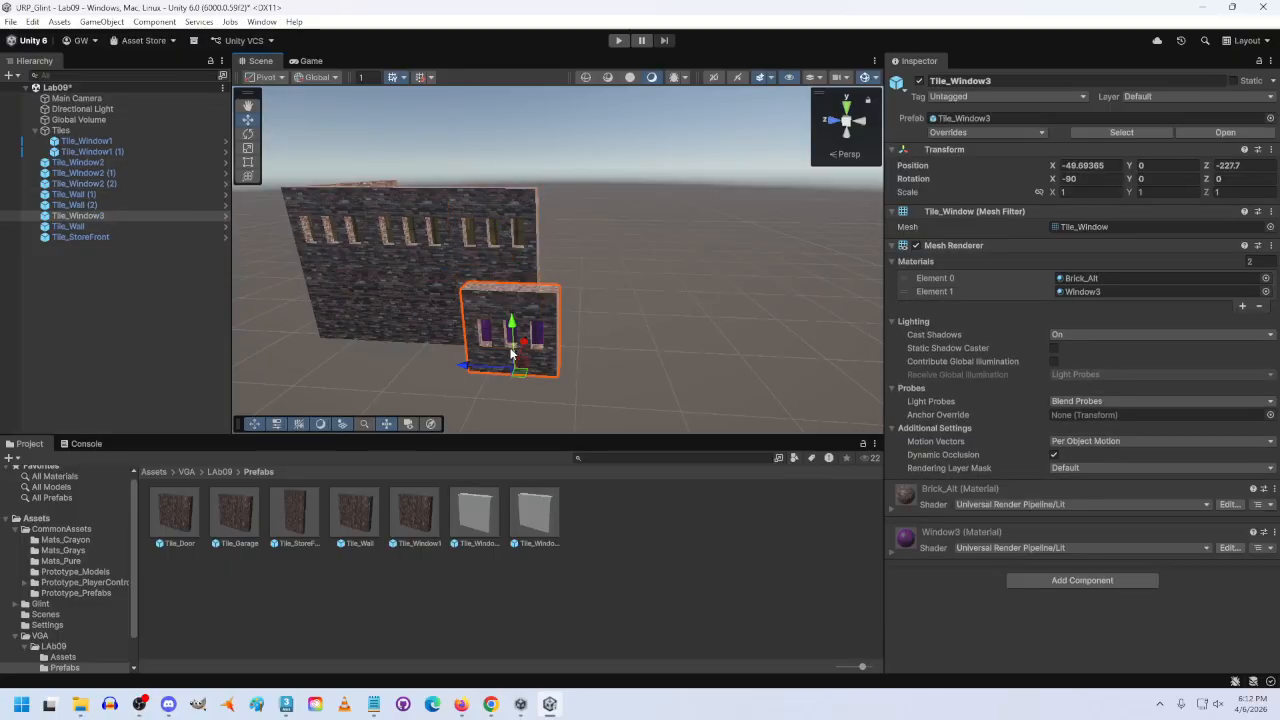
{"action": "key", "text": "Delete"}
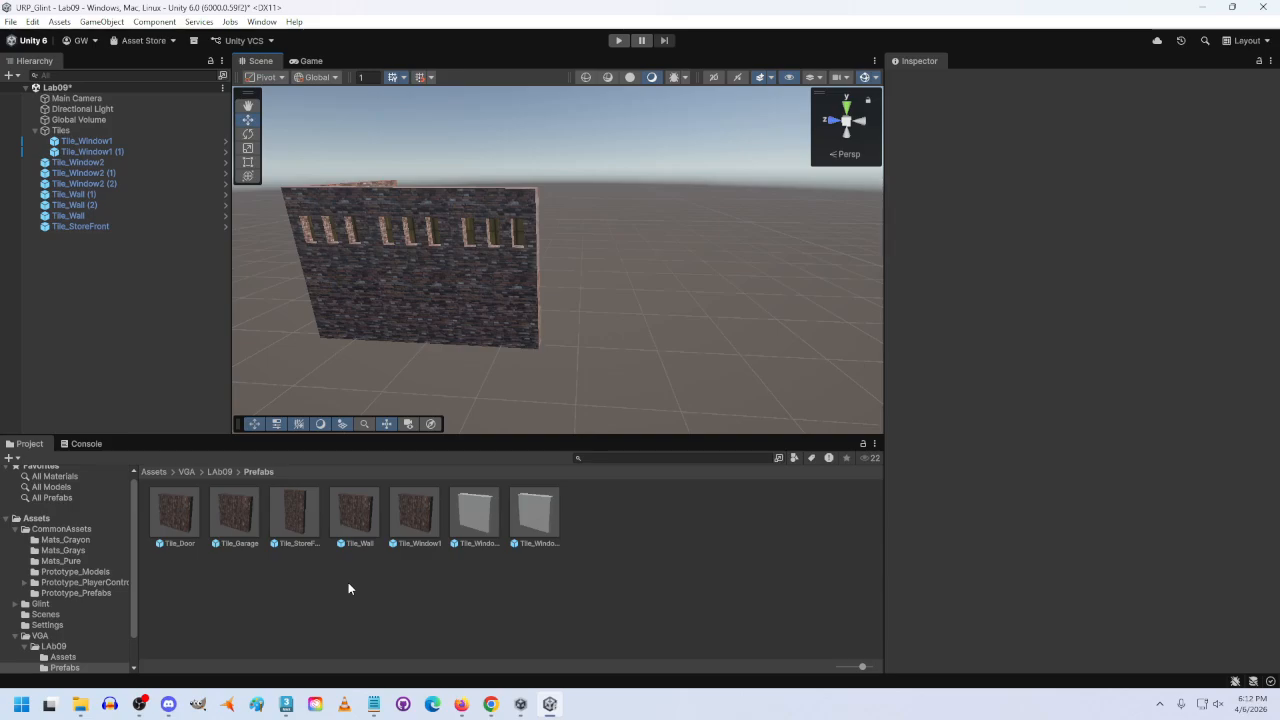
Step: Place a Tile_Door prefab in the scene beside the side wall and set its Z position to -300
{"action": "left_click_drag", "start_coordinate": [176, 513], "coordinate": [606, 347]}
{"action": "left_click", "coordinate": [1265, 165]}
{"action": "type", "text": "-"}
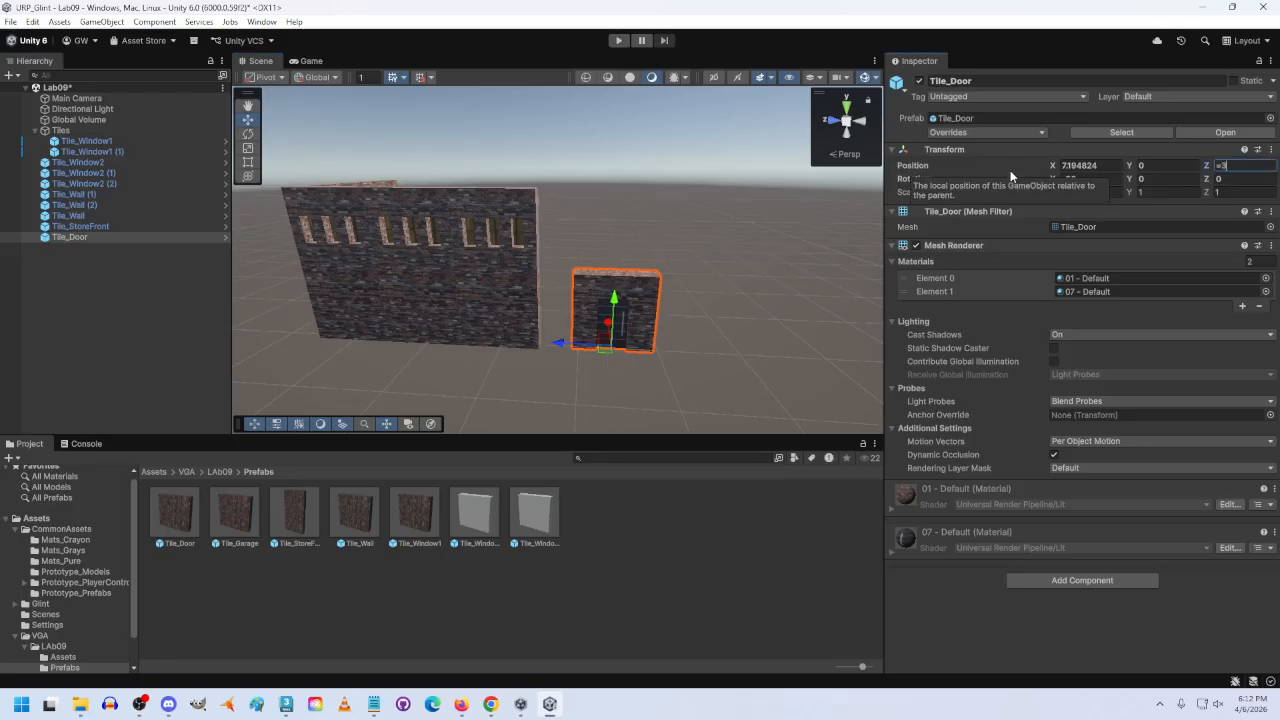
{"action": "type", "text": "300"}
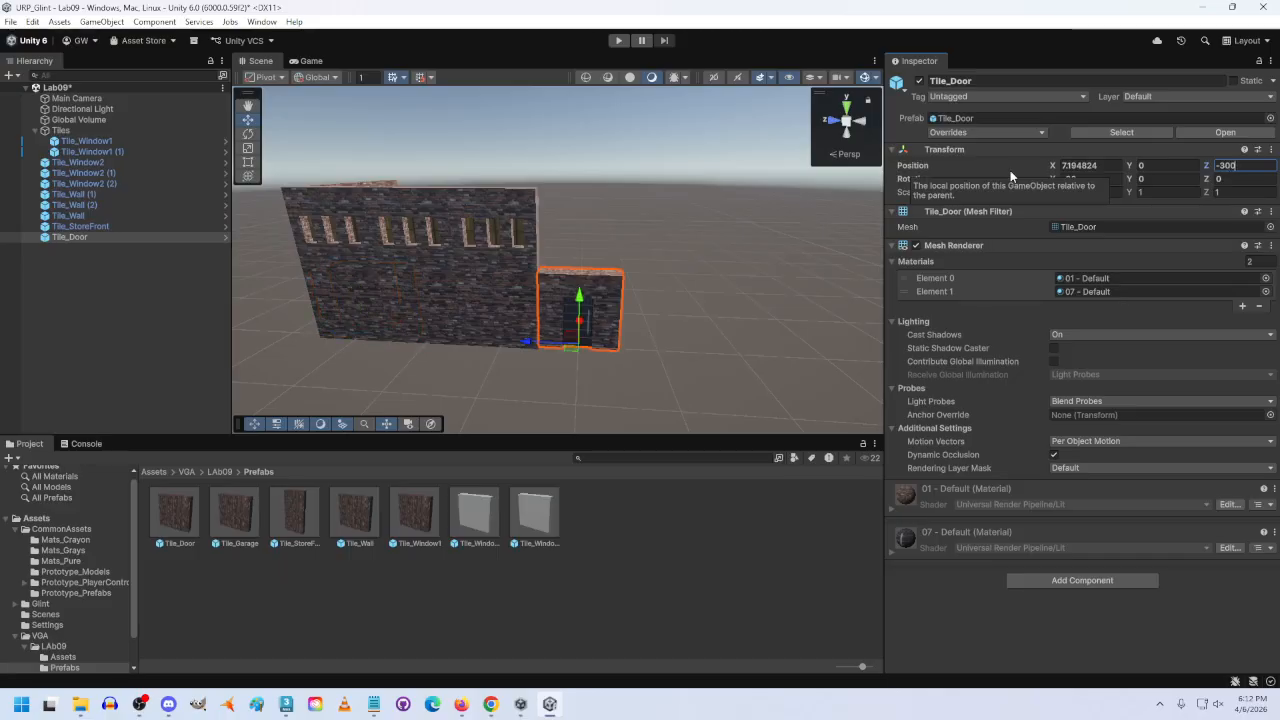
Step: Place a Tile_Garage prefab next to the door tile and set its position to X 0 and Z -400
{"action": "left_click_drag", "start_coordinate": [235, 513], "coordinate": [744, 337]}
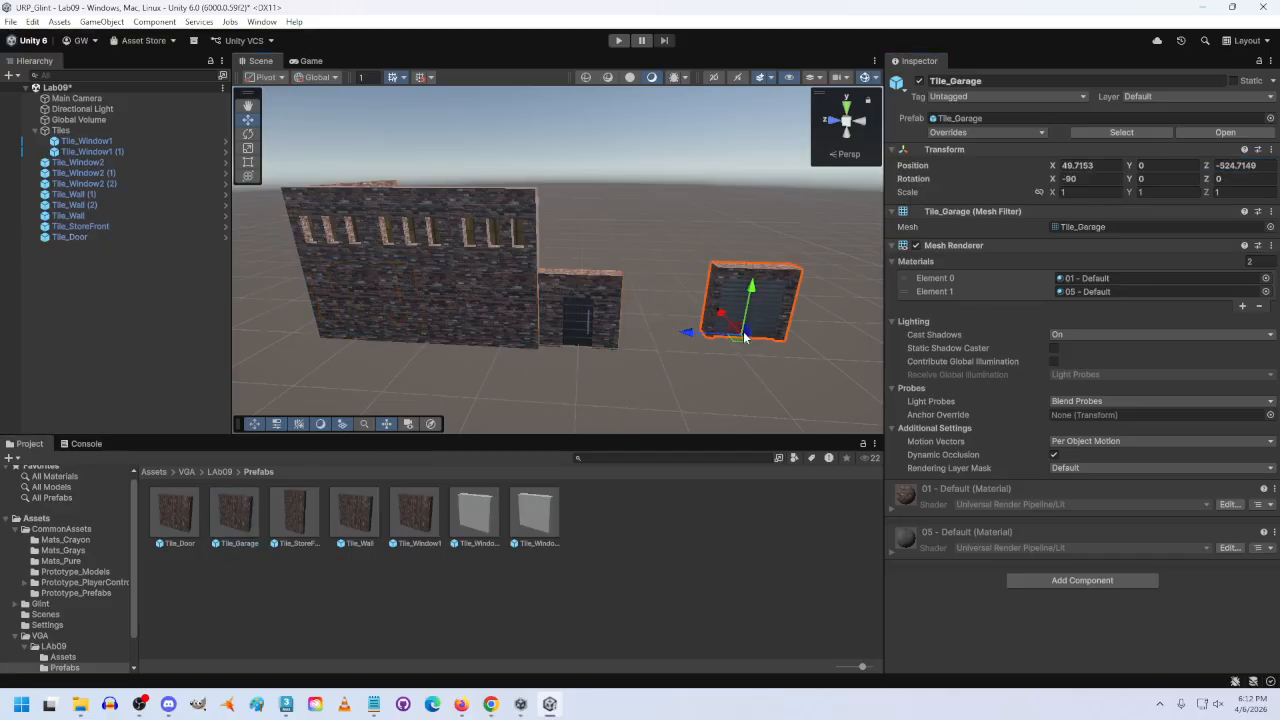
{"action": "left_click", "coordinate": [1240, 165]}
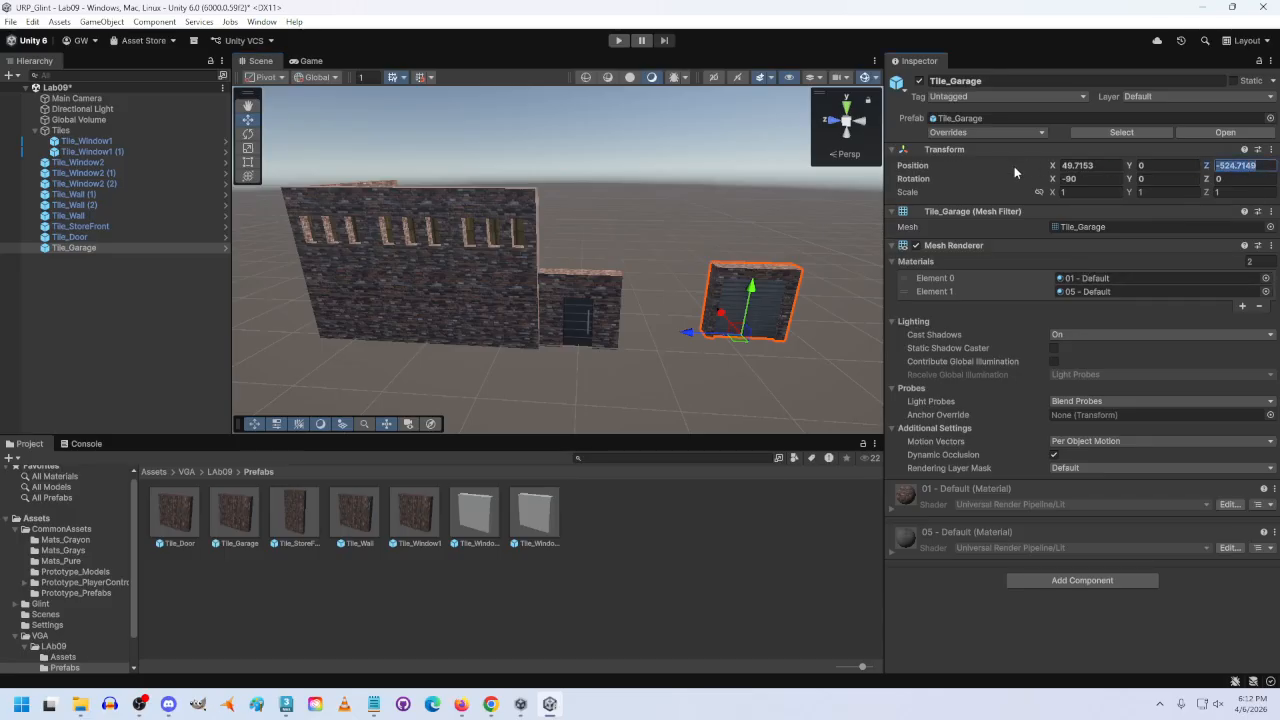
{"action": "type", "text": "-"}
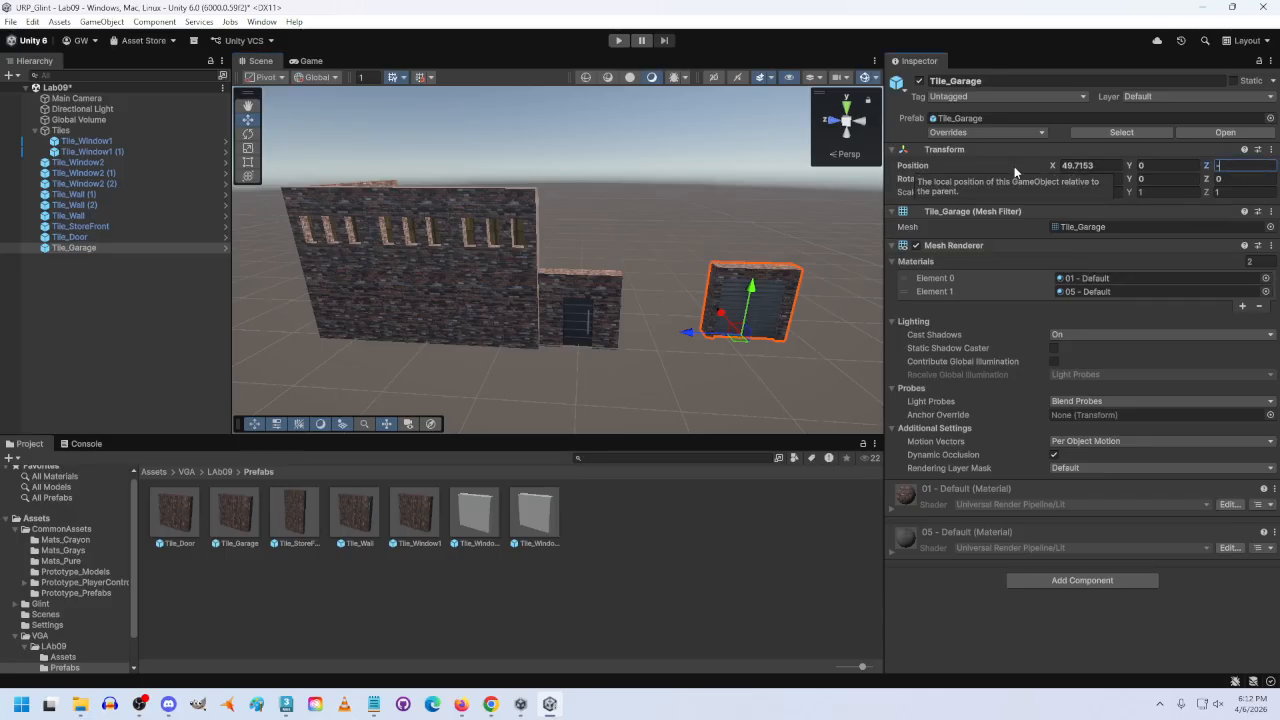
{"action": "type", "text": "400"}
{"action": "left_click", "coordinate": [1110, 165]}
{"action": "type", "text": "0"}
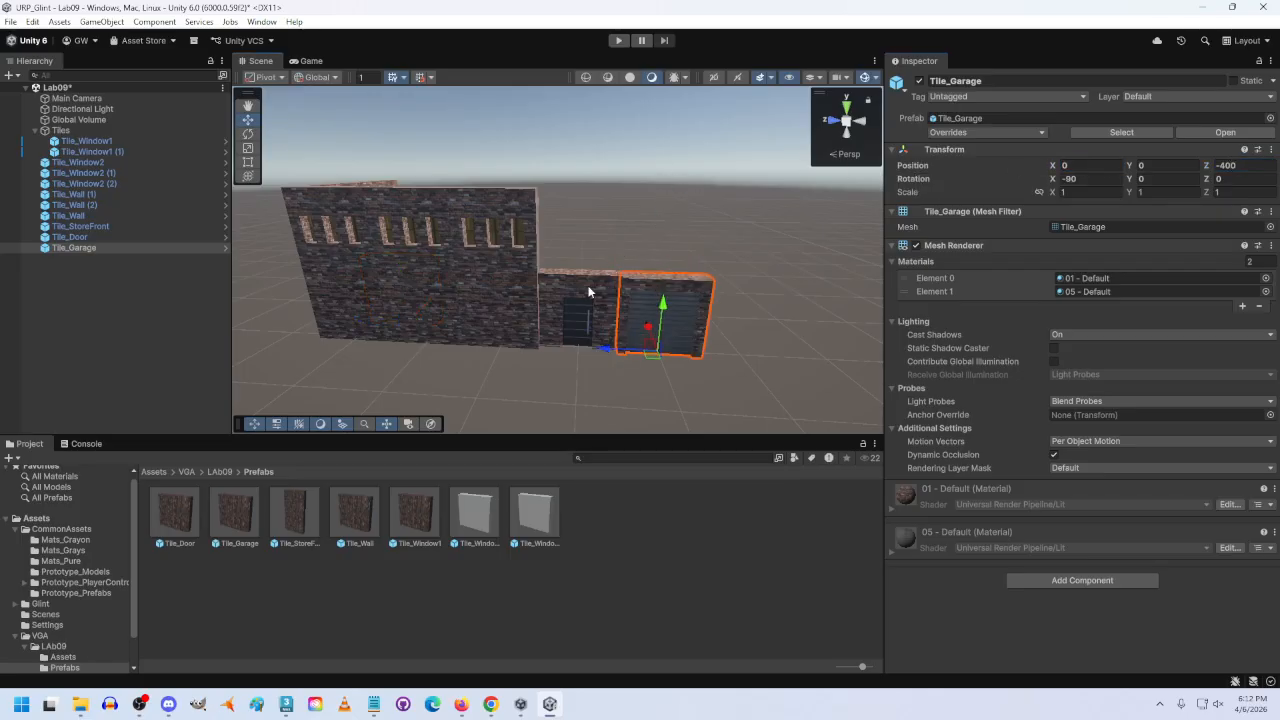
Step: Set the door tile's X position to 0 to line it up with the side wall
{"action": "left_click", "coordinate": [589, 292]}
{"action": "left_click_drag", "start_coordinate": [1109, 165], "coordinate": [762, 163]}
{"action": "type", "text": "0"}
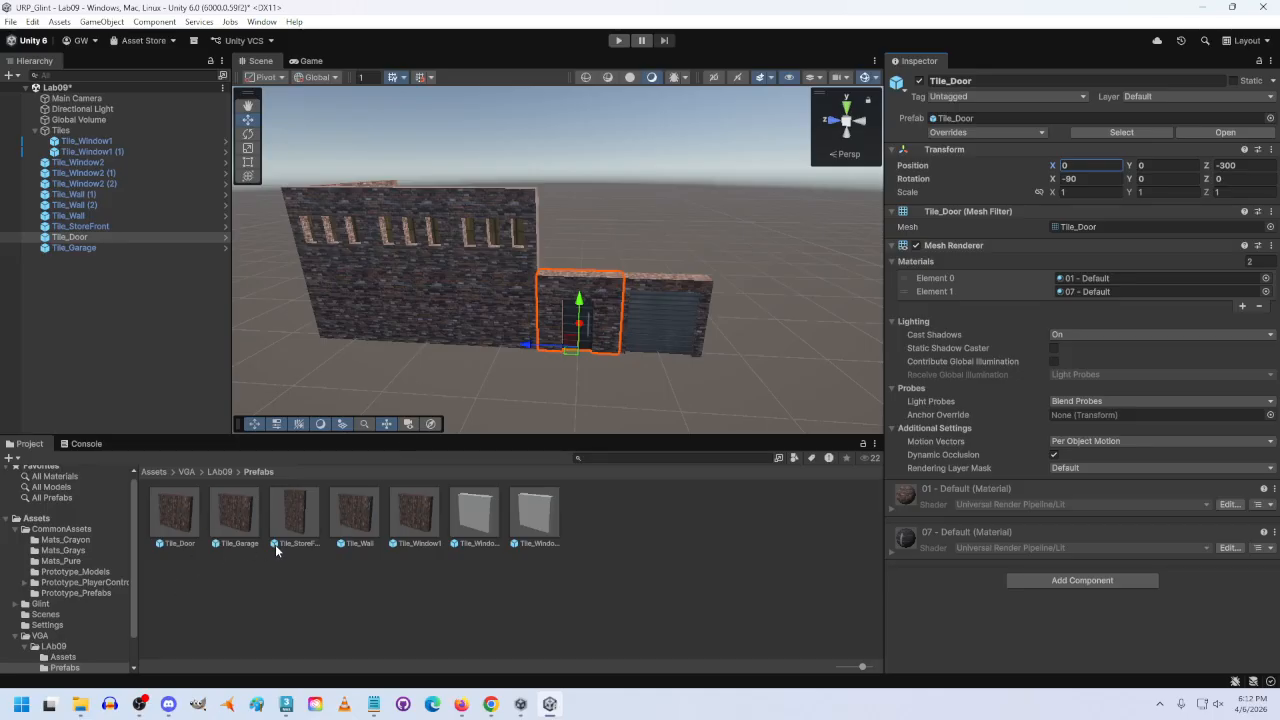
Step: Duplicate the ground-floor wall tile beside the door and set the copy's Z position to -500
{"action": "left_click", "coordinate": [481, 314]}
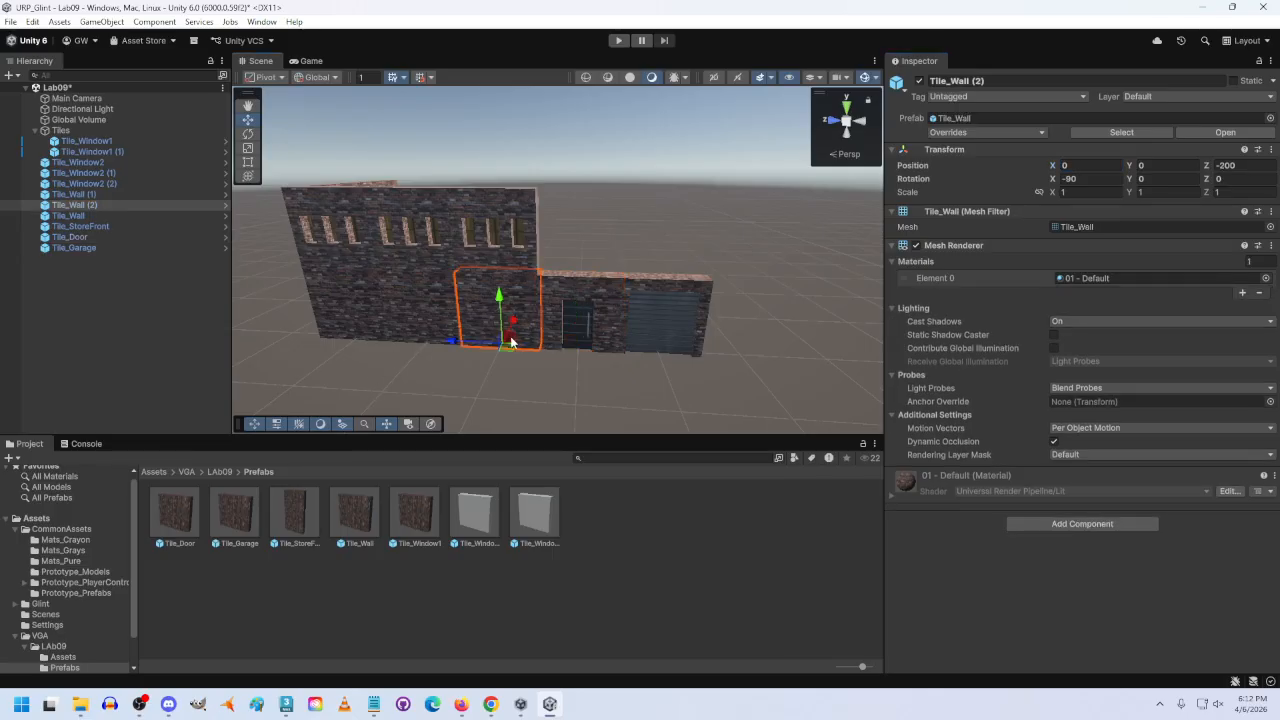
{"action": "key", "text": "ctrl+d"}
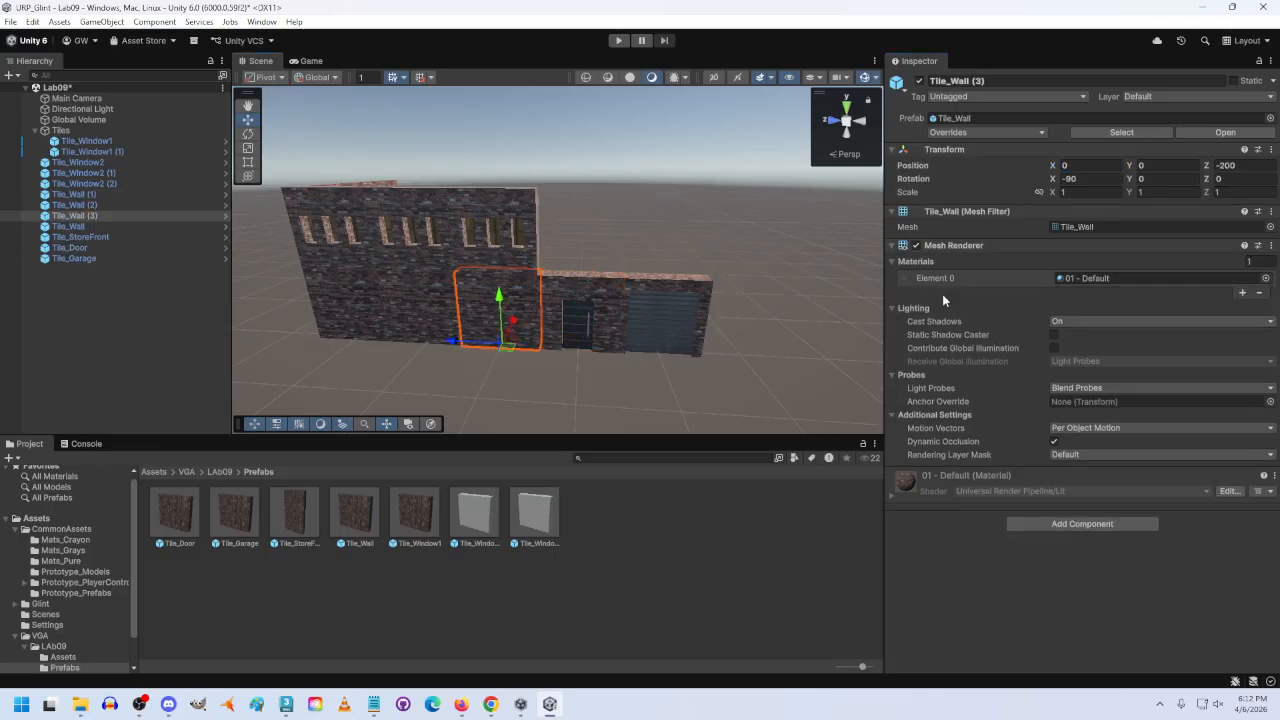
{"action": "left_click", "coordinate": [1250, 165]}
{"action": "type", "text": "-80"}
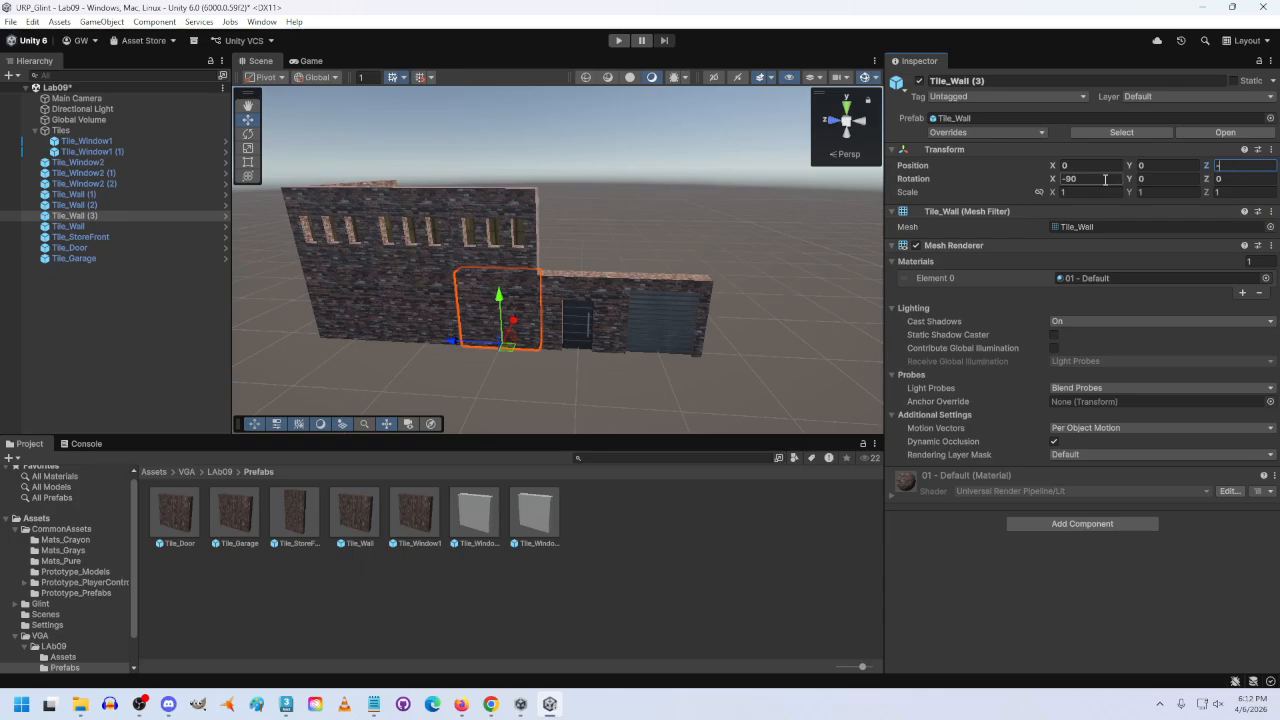
{"action": "key", "text": "BackSpace"}
{"action": "key", "text": "BackSpace"}
{"action": "key", "text": "BackSpace"}
{"action": "type", "text": "500"}
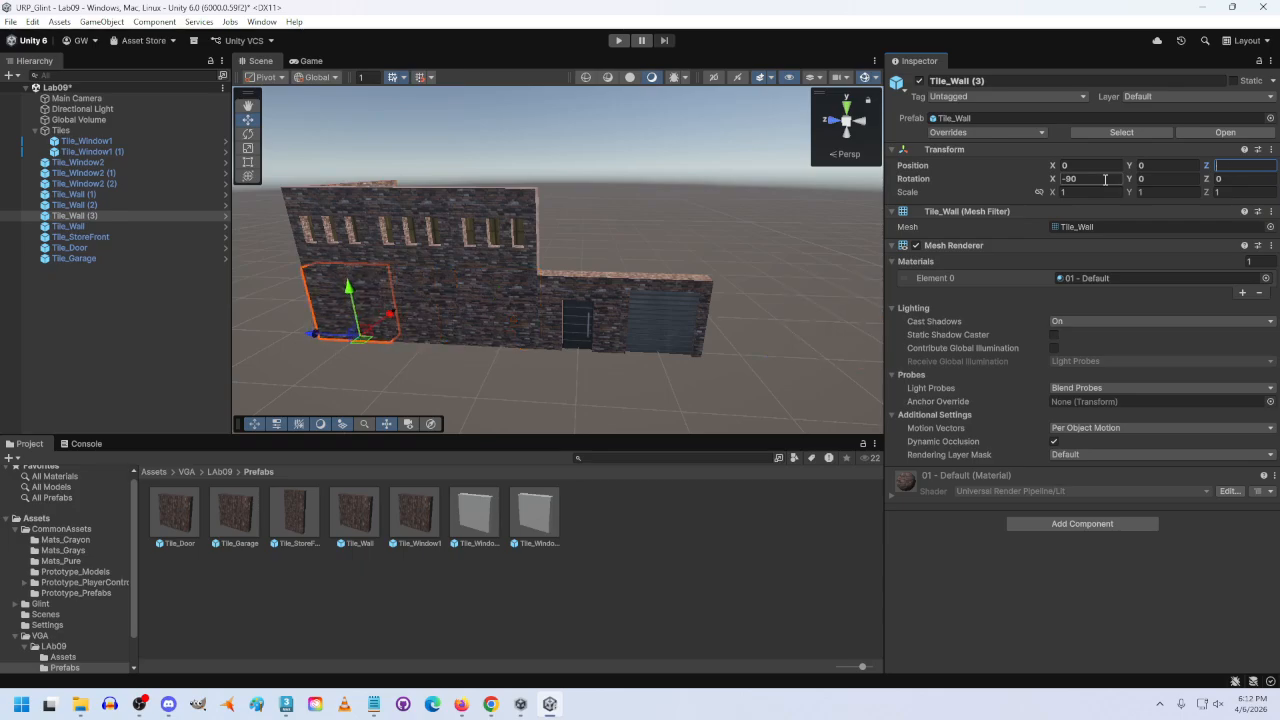
{"action": "right_click_drag", "start_coordinate": [731, 321], "coordinate": [533, 337]}
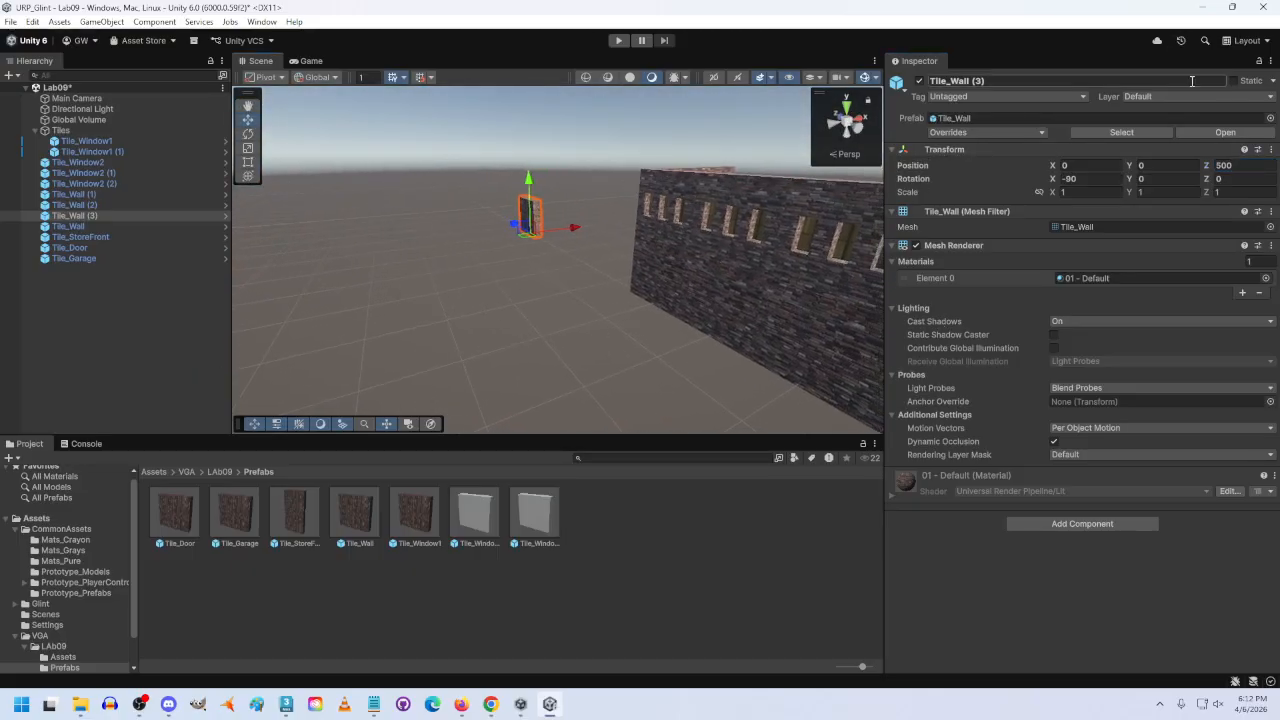
{"action": "left_click", "coordinate": [1218, 165]}
{"action": "type", "text": "-"}
{"action": "key", "text": "BackSpace"}
{"action": "type", "text": "-"}
{"action": "key", "text": "Return"}
{"action": "key", "text": "f"}
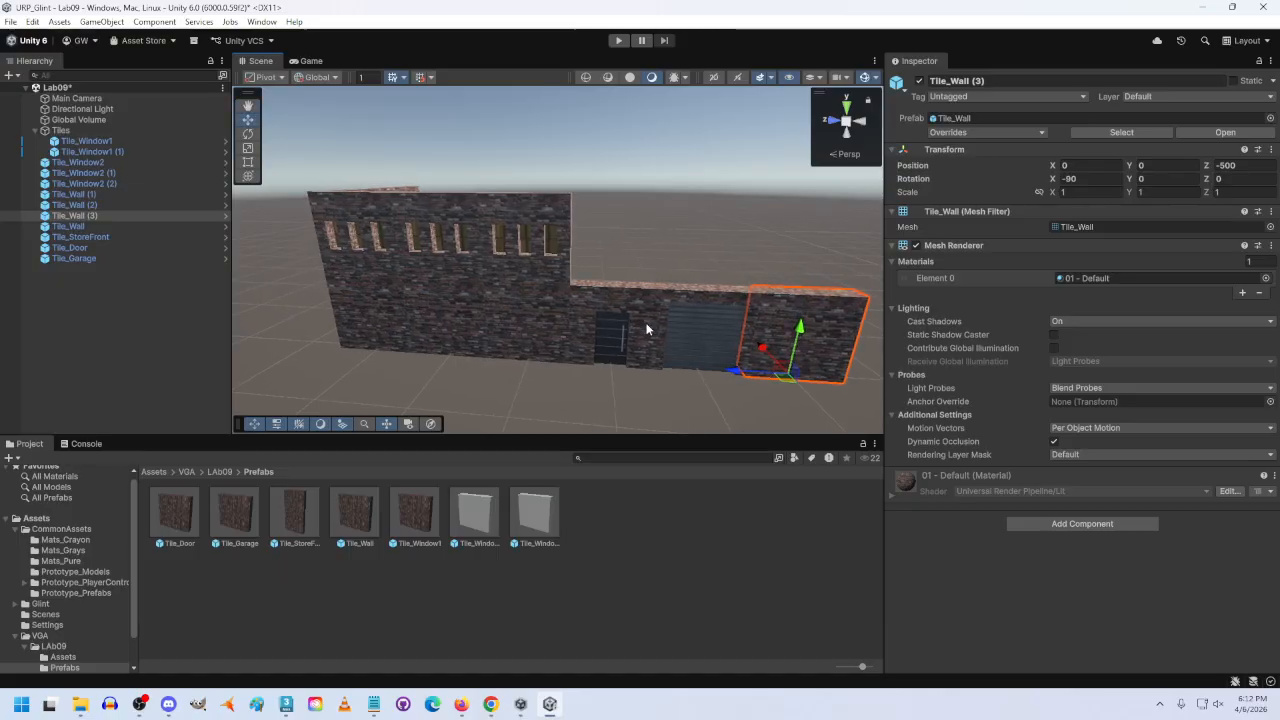
Step: Duplicate the three upper Tile_Window2 tiles on the side wall and set the copies' Z position to -500
{"action": "left_click", "coordinate": [515, 250]}
{"action": "left_click", "coordinate": [425, 249], "text": "shift"}
{"action": "left_click", "coordinate": [362, 260], "text": "shift"}
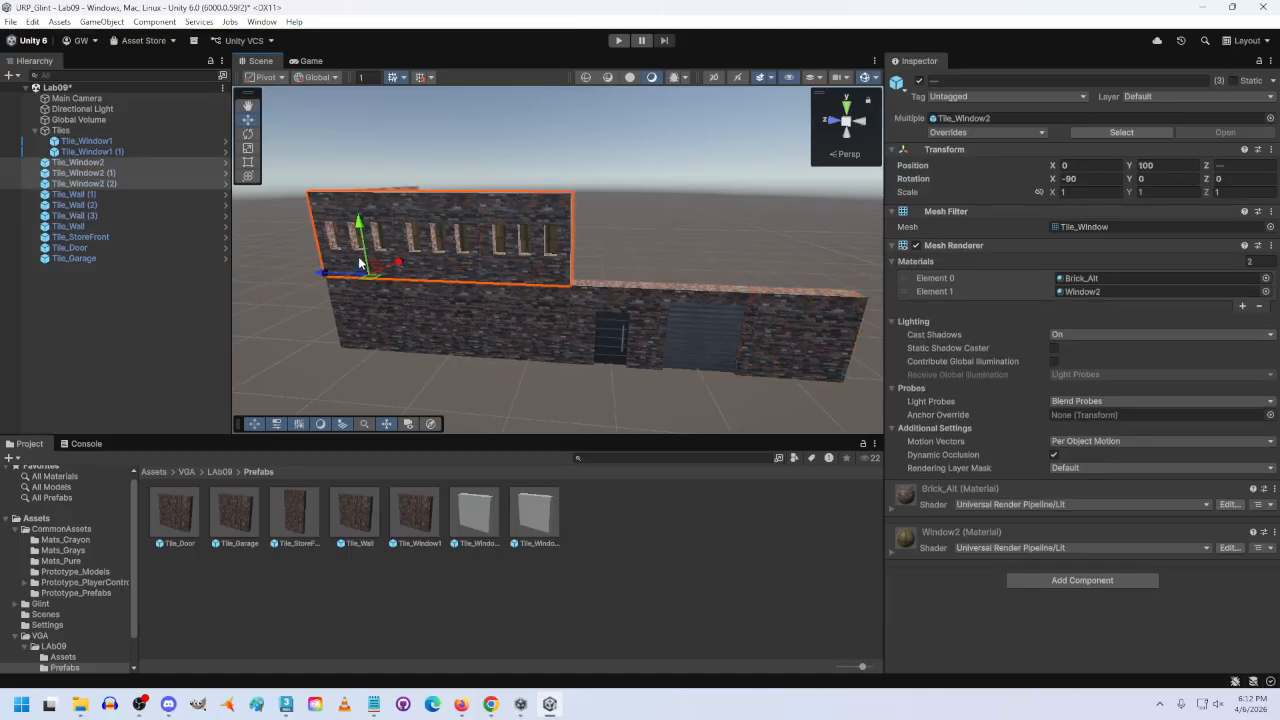
{"action": "key", "text": "ctrl+d"}
{"action": "left_click", "coordinate": [1244, 165]}
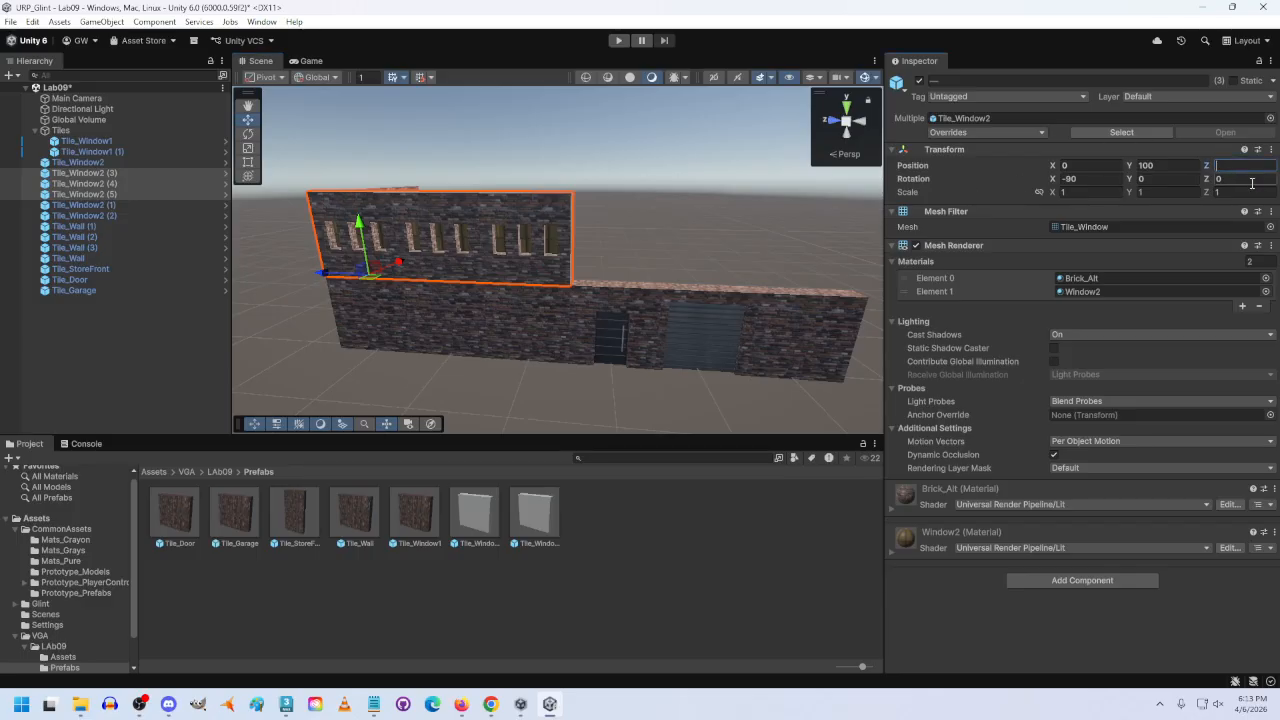
{"action": "type", "text": "-500"}
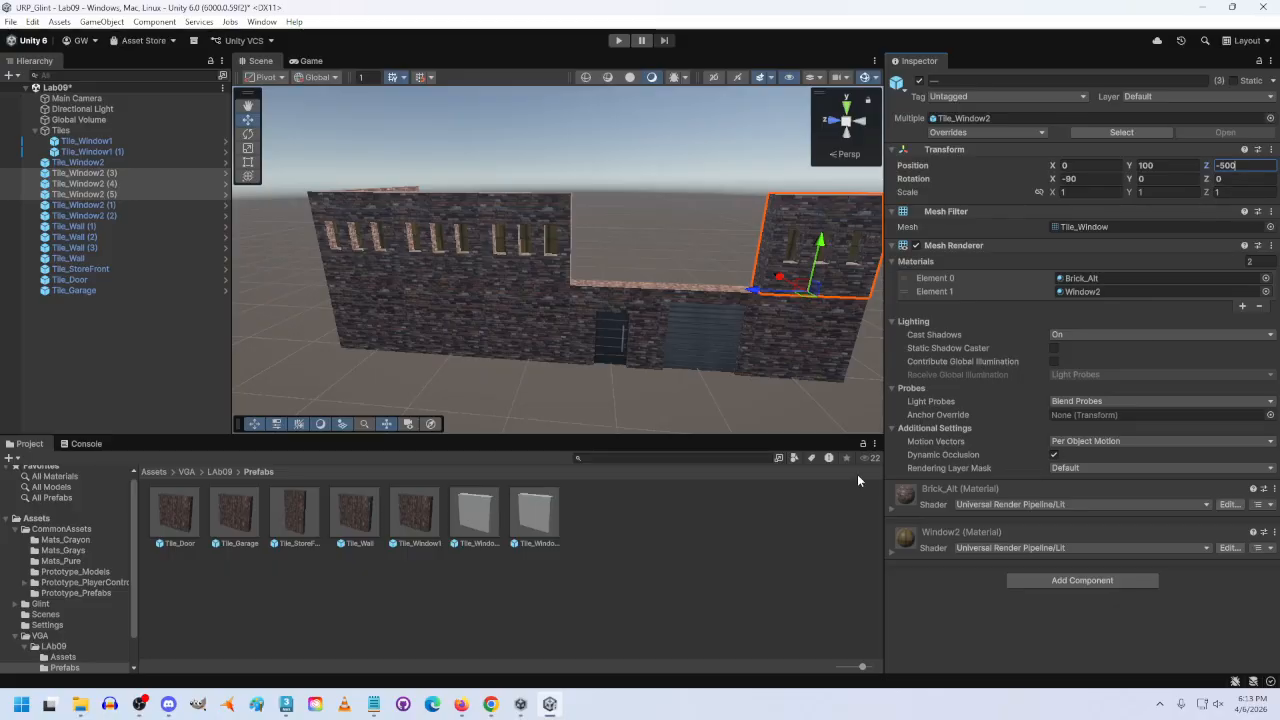
Step: Set the Z position of Tile_Window2 (4) to -300 and of Tile_Window2 (5) to -400
{"action": "left_click", "coordinate": [766, 387]}
{"action": "left_click", "coordinate": [797, 264]}
{"action": "left_click", "coordinate": [1226, 165]}
{"action": "type", "text": "-300"}
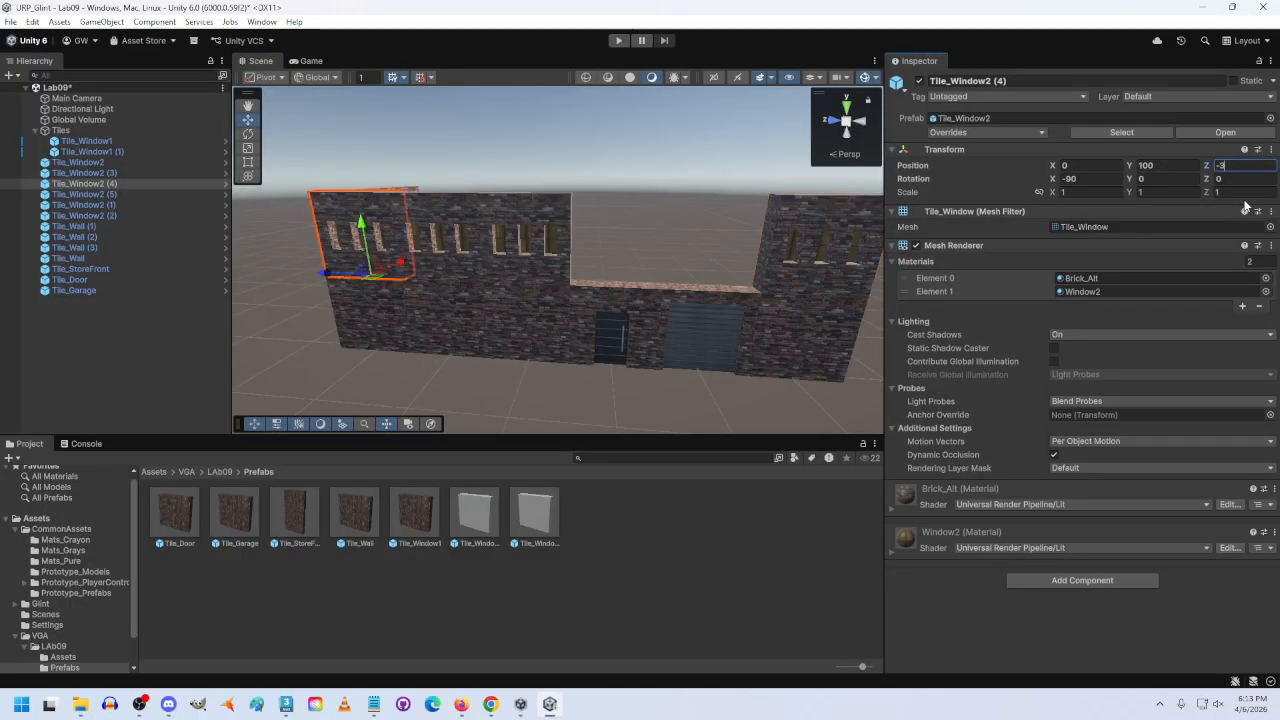
{"action": "left_click", "coordinate": [84, 194]}
{"action": "left_click", "coordinate": [1226, 165]}
{"action": "type", "text": "-400"}
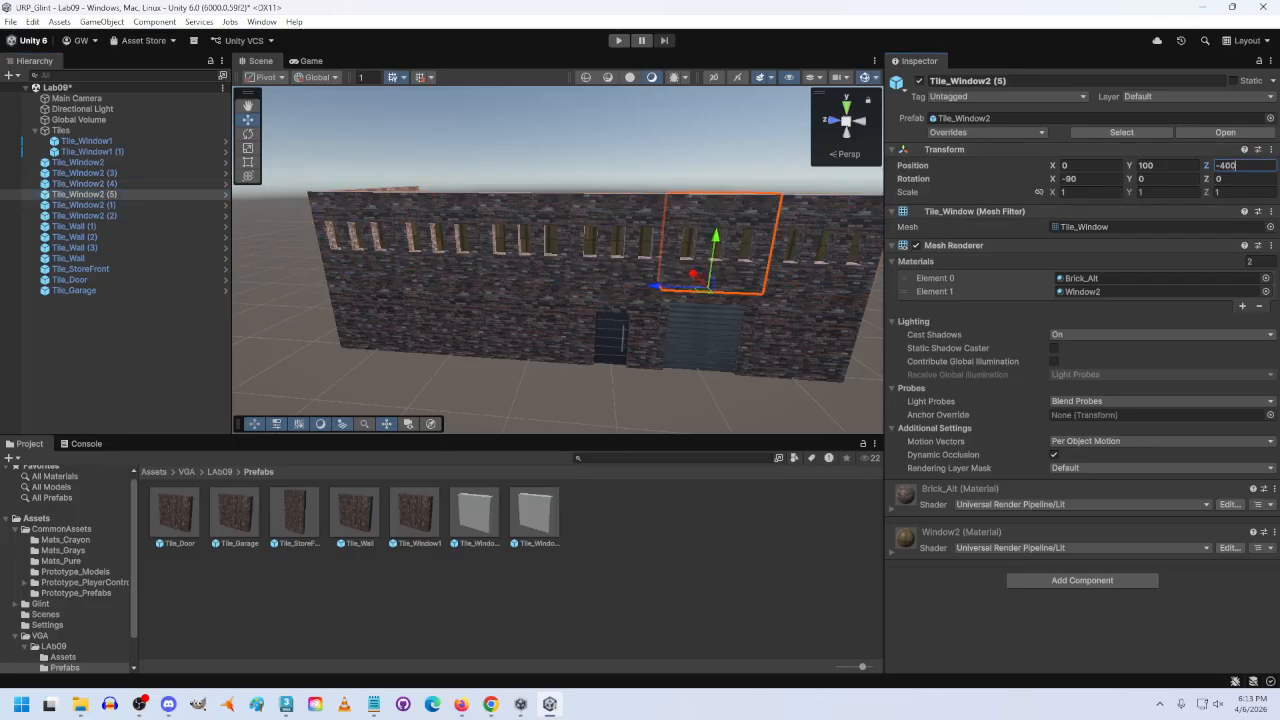
Step: Duplicate the ground-floor corner wall tile, move the copy out to about X 422 and set its Y rotation to 90
{"action": "right_click_drag", "start_coordinate": [609, 345], "coordinate": [677, 364]}
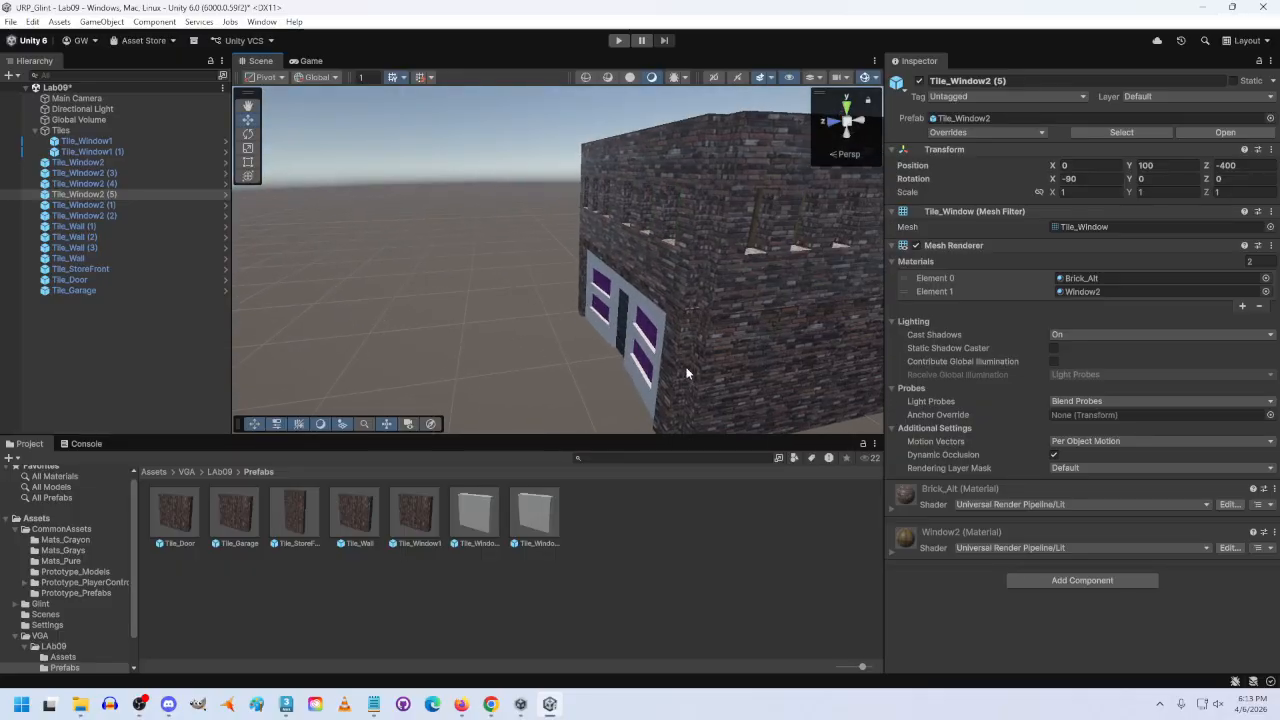
{"action": "left_click", "coordinate": [767, 371]}
{"action": "key", "text": "ctrl+d"}
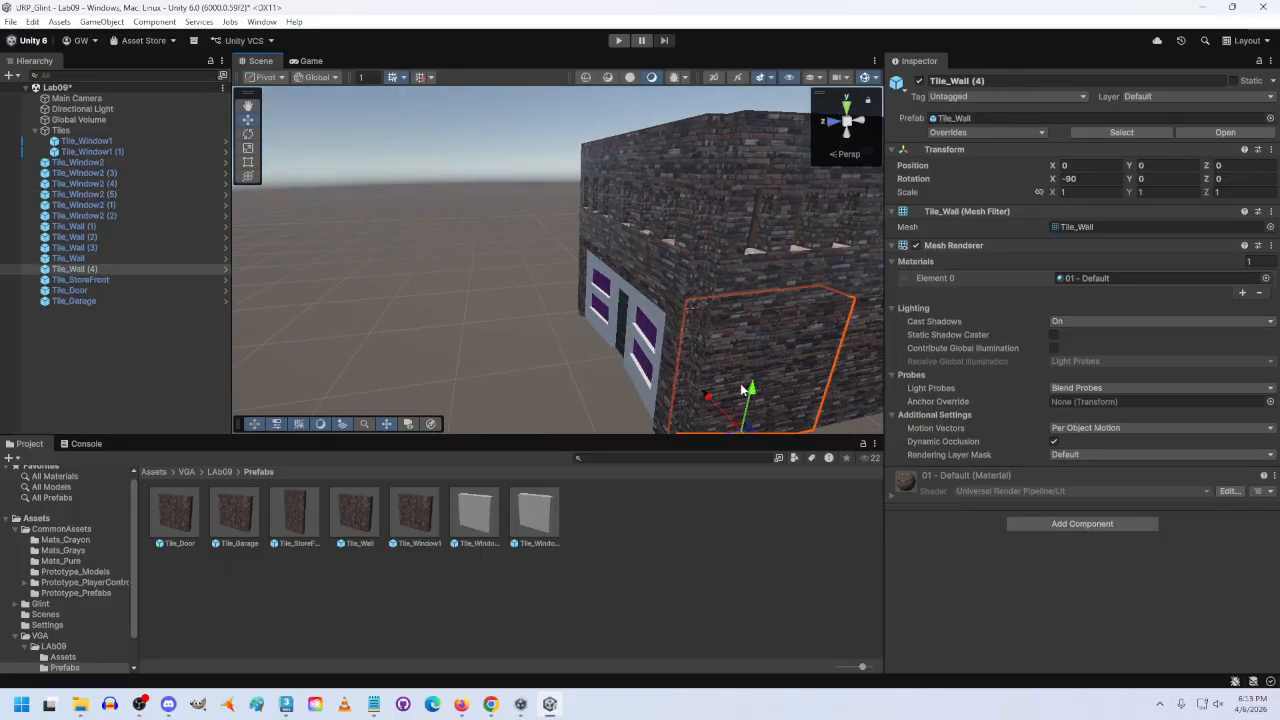
{"action": "left_click_drag", "start_coordinate": [709, 398], "coordinate": [554, 358]}
{"action": "right_click_drag", "start_coordinate": [554, 354], "coordinate": [792, 326]}
{"action": "left_click", "coordinate": [593, 320]}
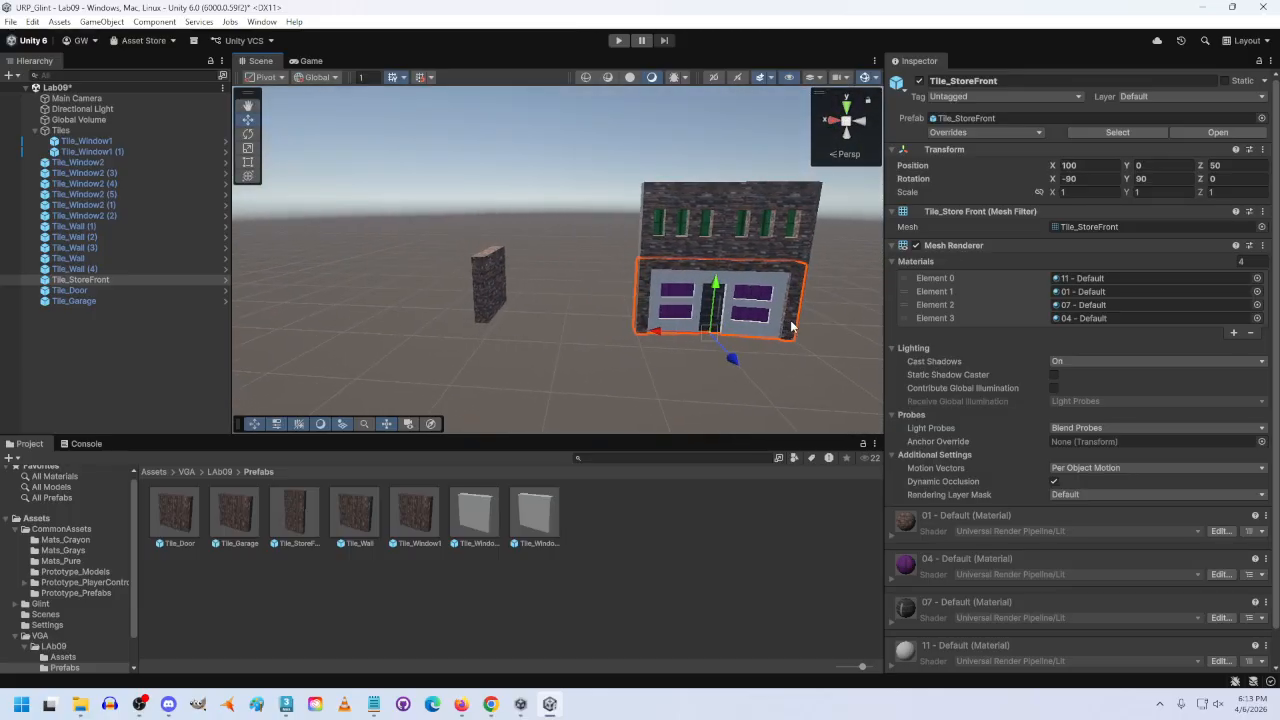
{"action": "left_click", "coordinate": [500, 284]}
{"action": "left_click", "coordinate": [1150, 178]}
{"action": "type", "text": "90"}
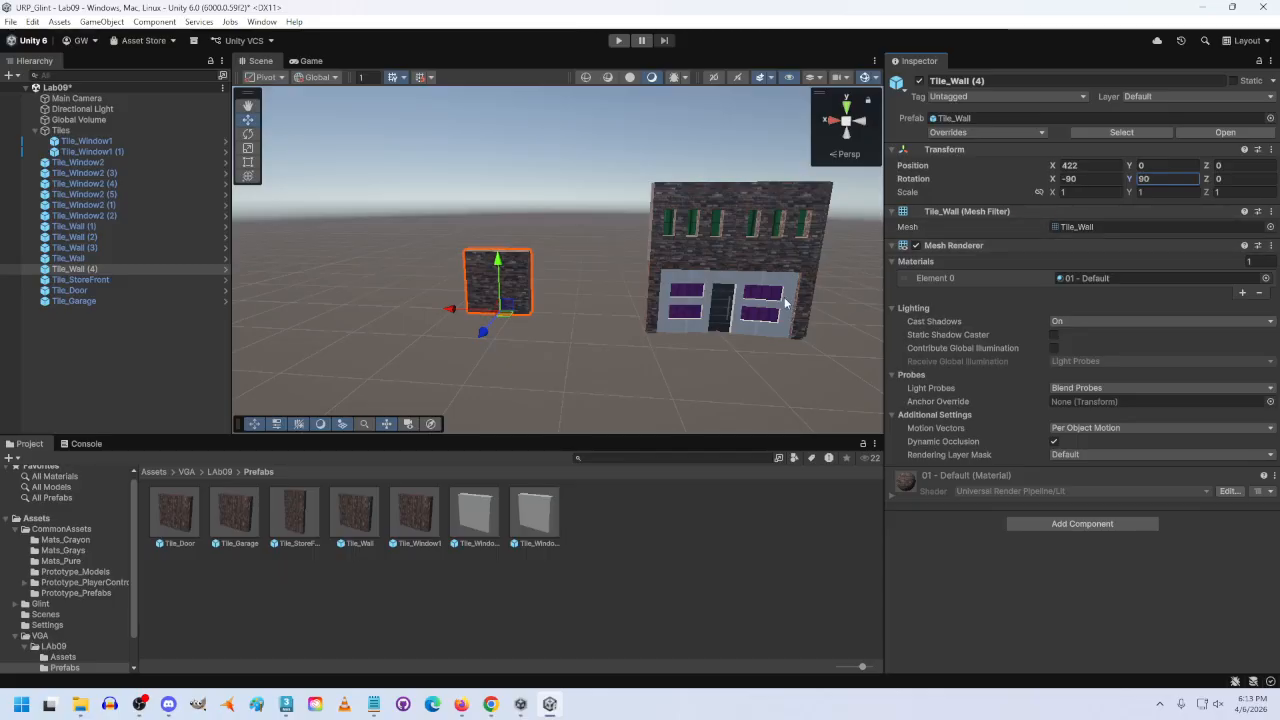
Step: Set the rotated wall tile's position to X 250 and Z 50 so it adjoins the store front
{"action": "left_click", "coordinate": [748, 300]}
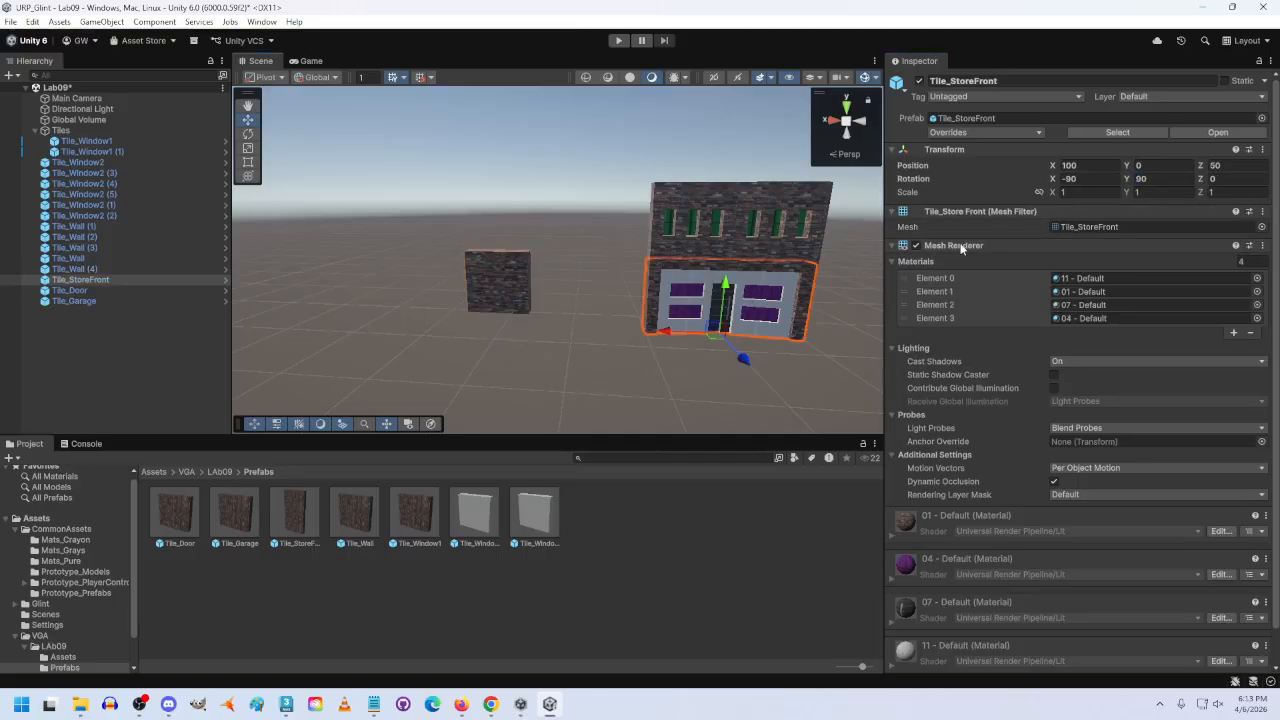
{"action": "left_click", "coordinate": [493, 266]}
{"action": "left_click", "coordinate": [1236, 165]}
{"action": "type", "text": "50"}
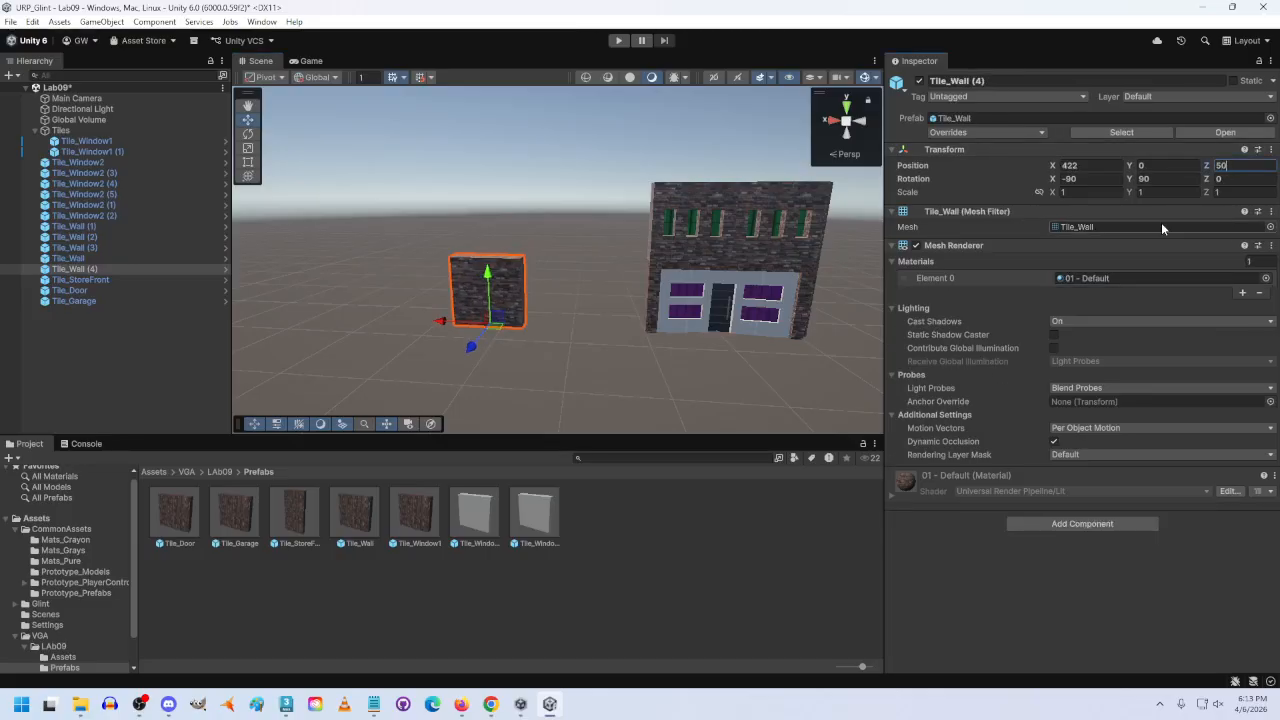
{"action": "left_click", "coordinate": [1092, 165]}
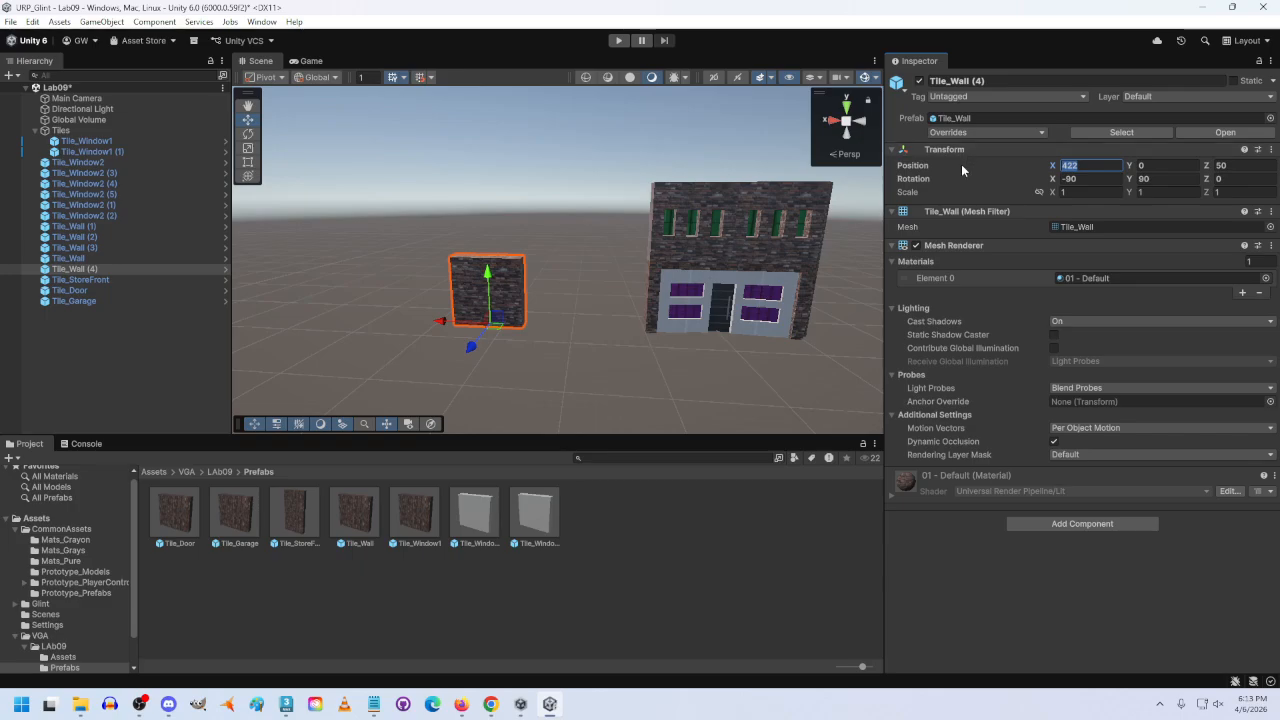
{"action": "type", "text": "200"}
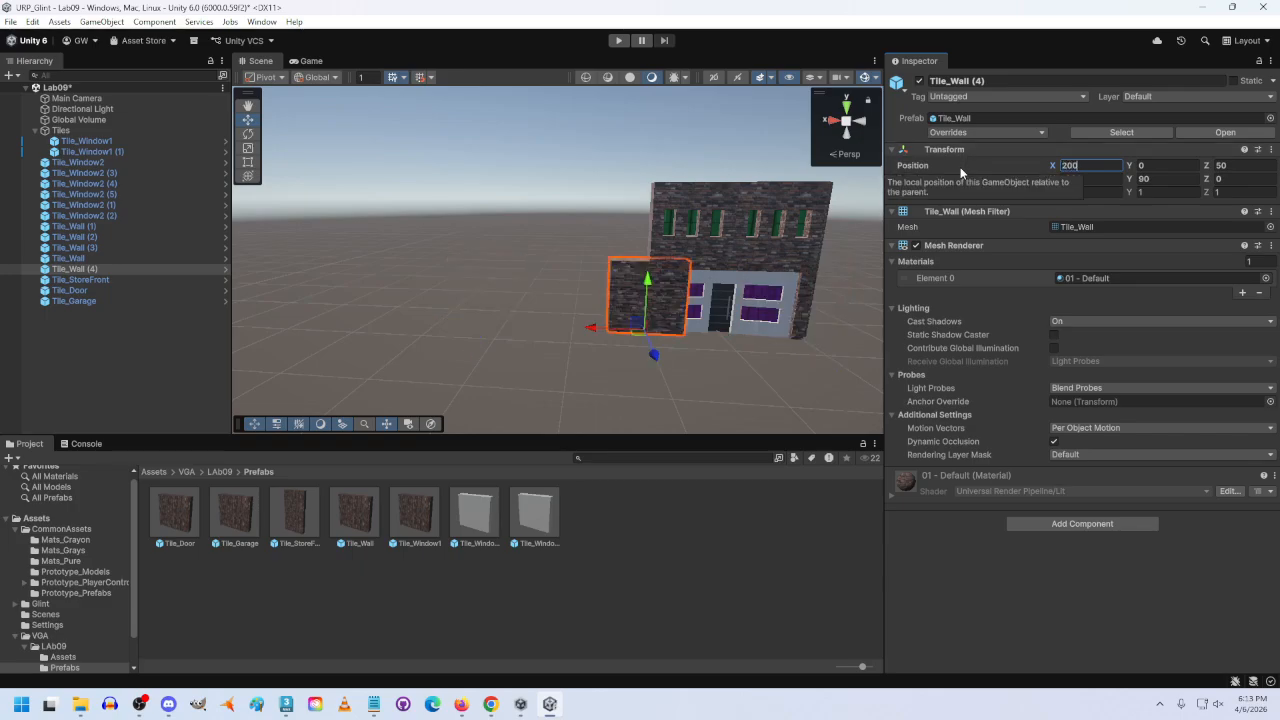
{"action": "key", "text": "BackSpace"}
{"action": "key", "text": "BackSpace"}
{"action": "type", "text": "50"}
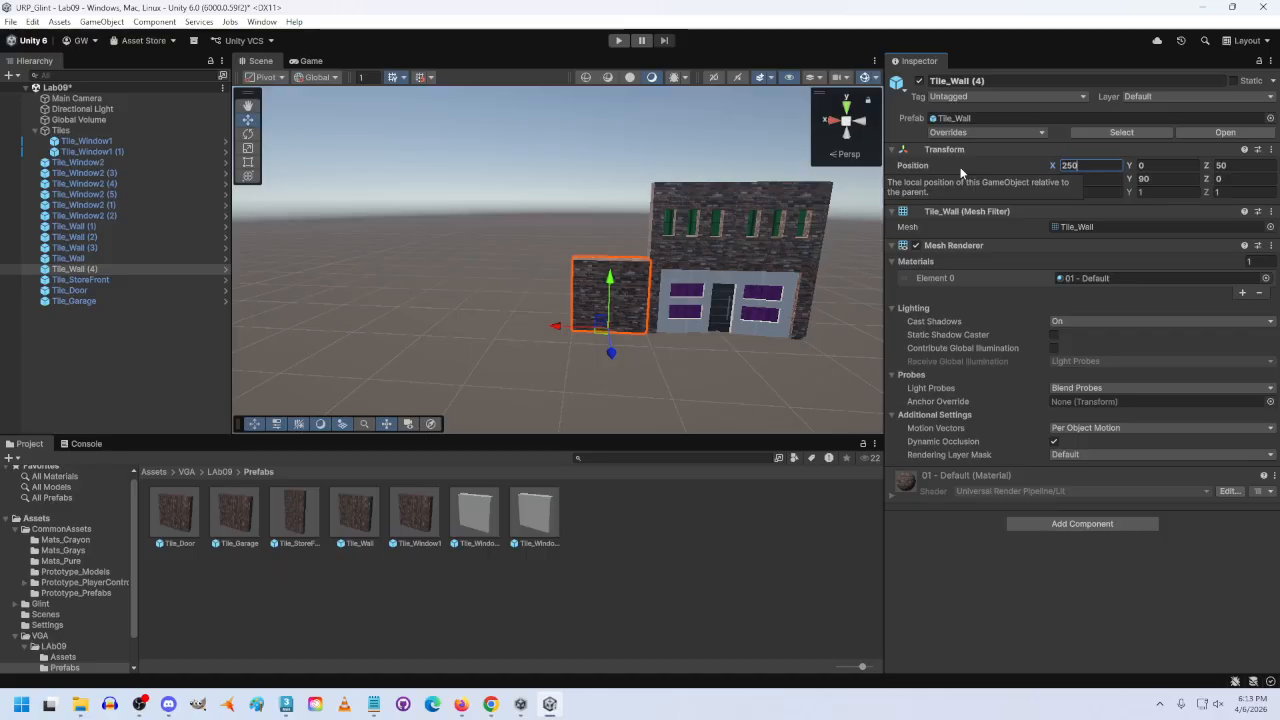
Step: Duplicate the wall tile beside the store front and set the copy's X position to 350
{"action": "right_click_drag", "start_coordinate": [646, 332], "coordinate": [641, 372]}
{"action": "key", "text": "w"}
{"action": "key", "text": "s"}
{"action": "key", "text": "a"}
{"action": "key", "text": "ctrl+d"}
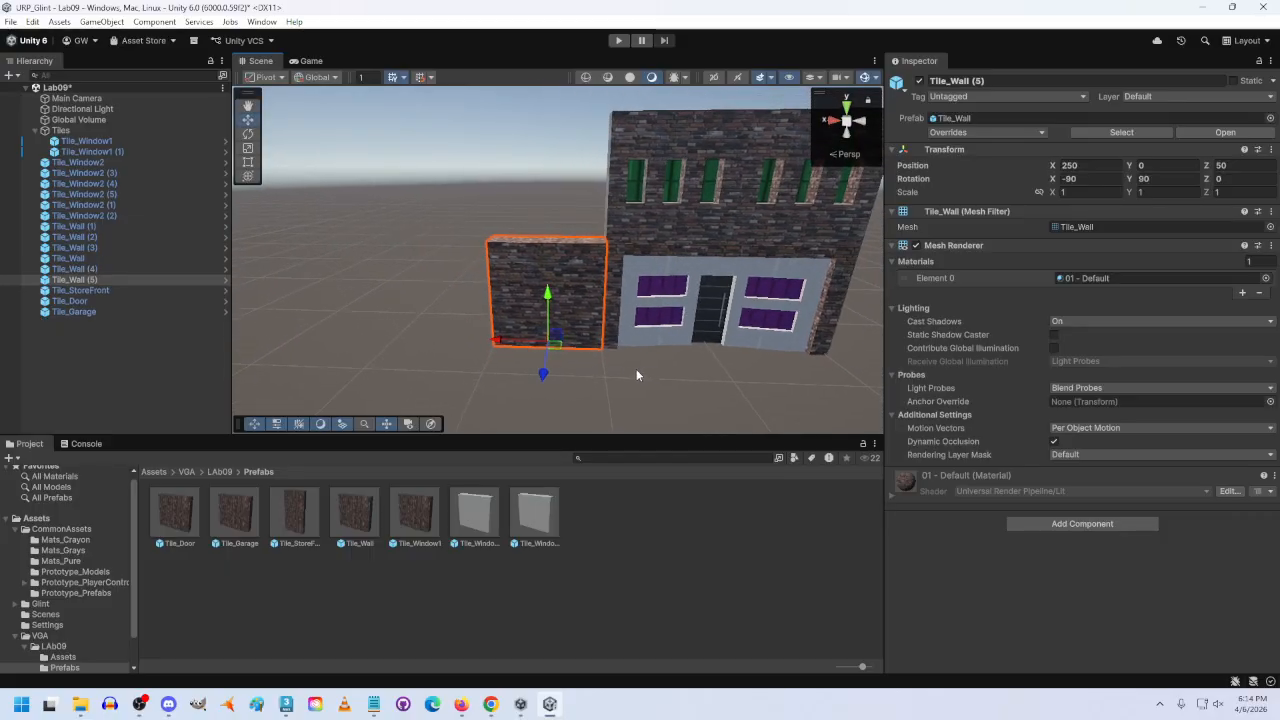
{"action": "left_click", "coordinate": [1068, 166]}
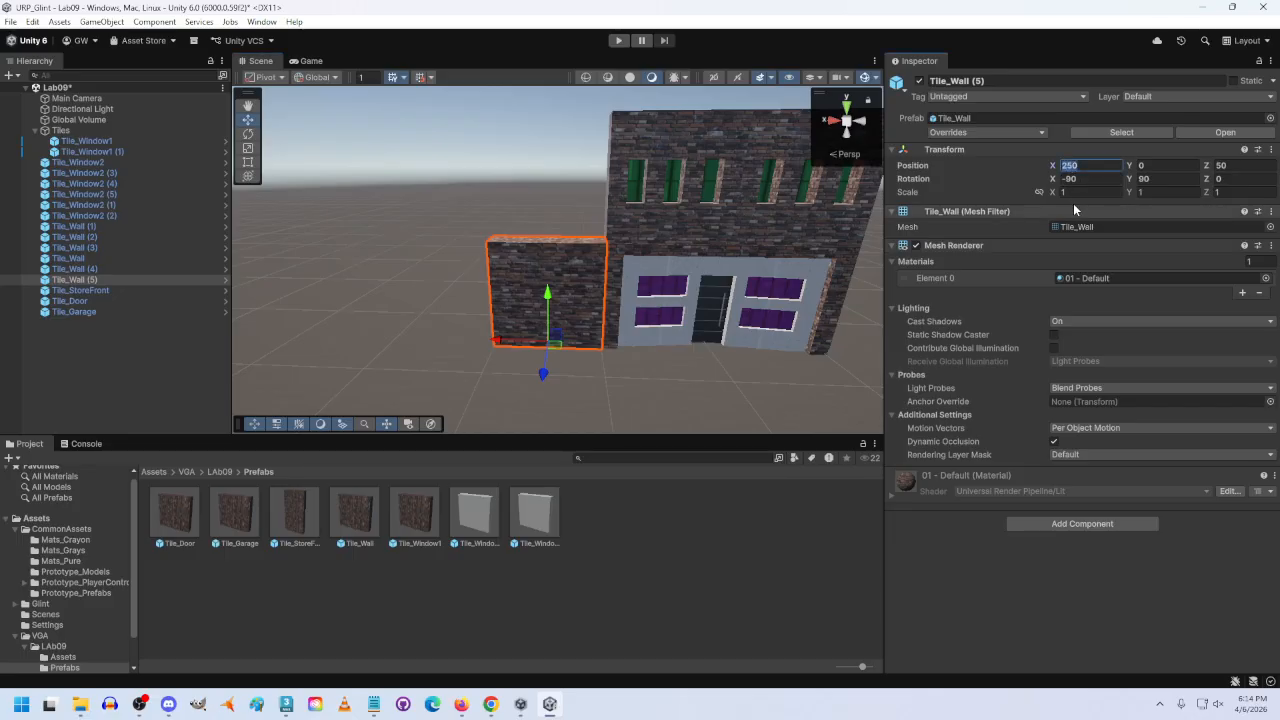
{"action": "type", "text": "350"}
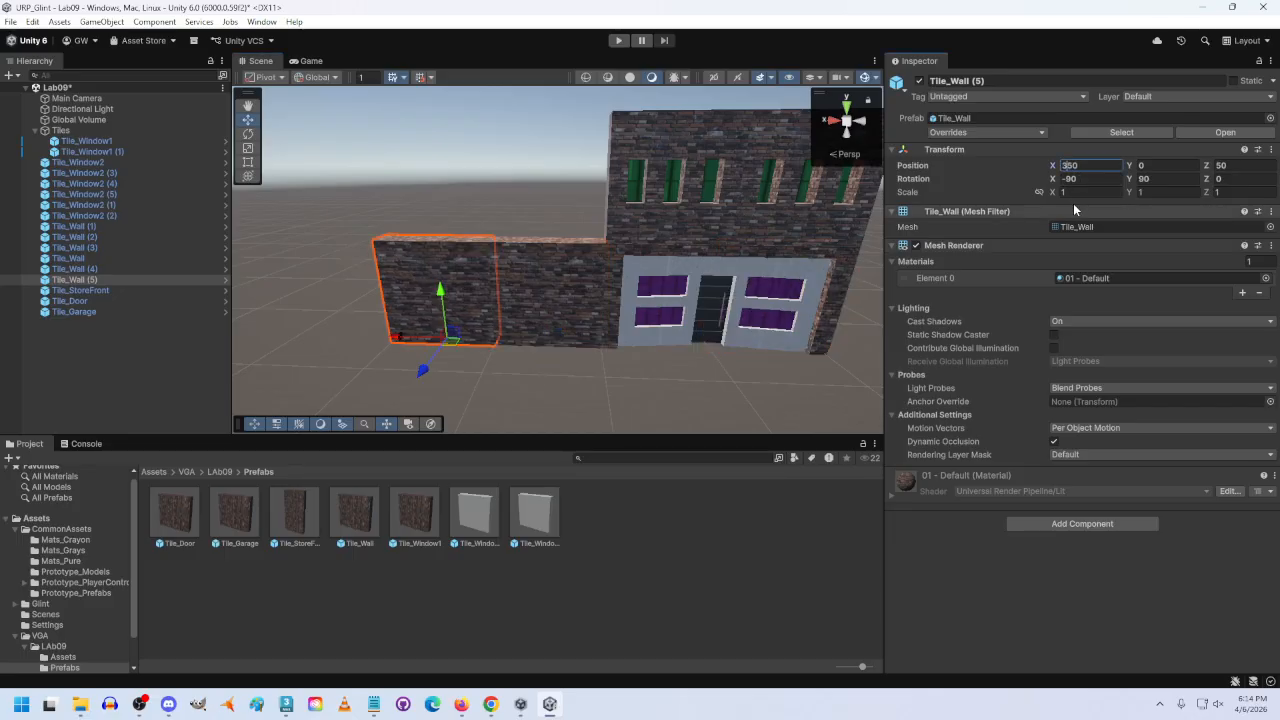
Step: Duplicate the Tile_Window1 tile above the store front and set the copy's X position to 250
{"action": "left_click", "coordinate": [820, 230]}
{"action": "left_click", "coordinate": [692, 214]}
{"action": "key", "text": "ctrl+d"}
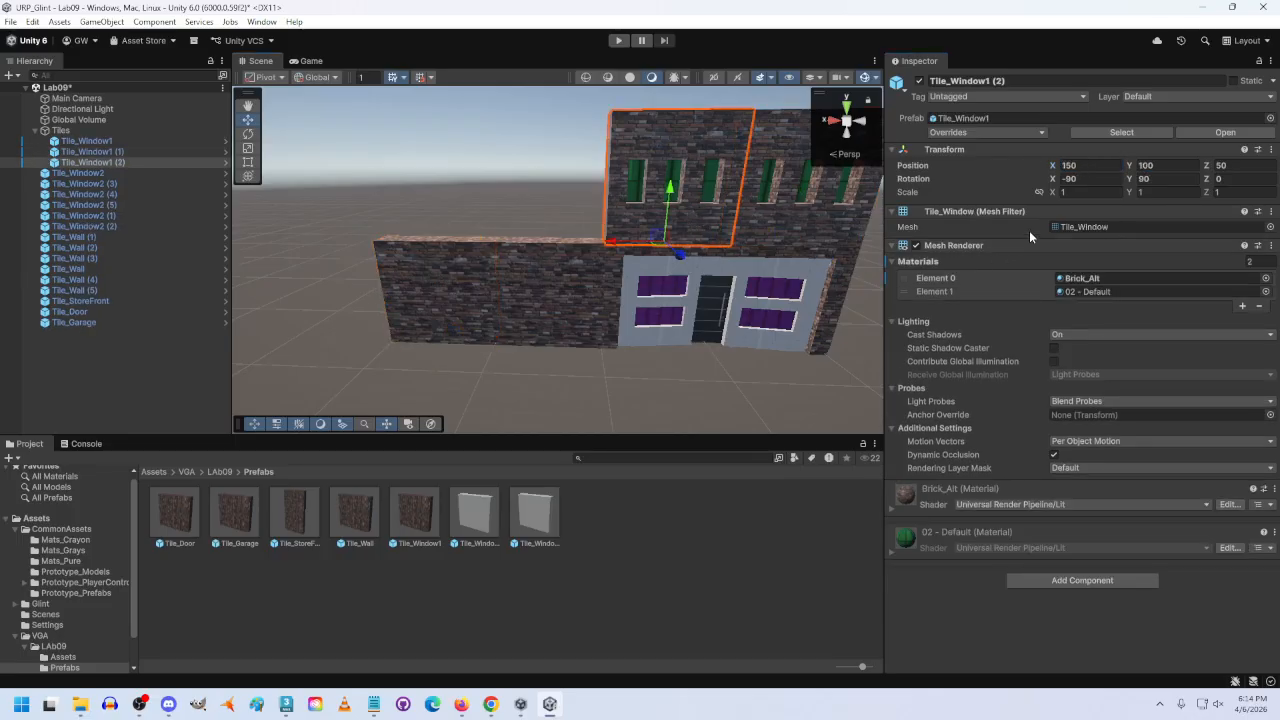
{"action": "left_click", "coordinate": [1068, 166]}
{"action": "type", "text": "250"}
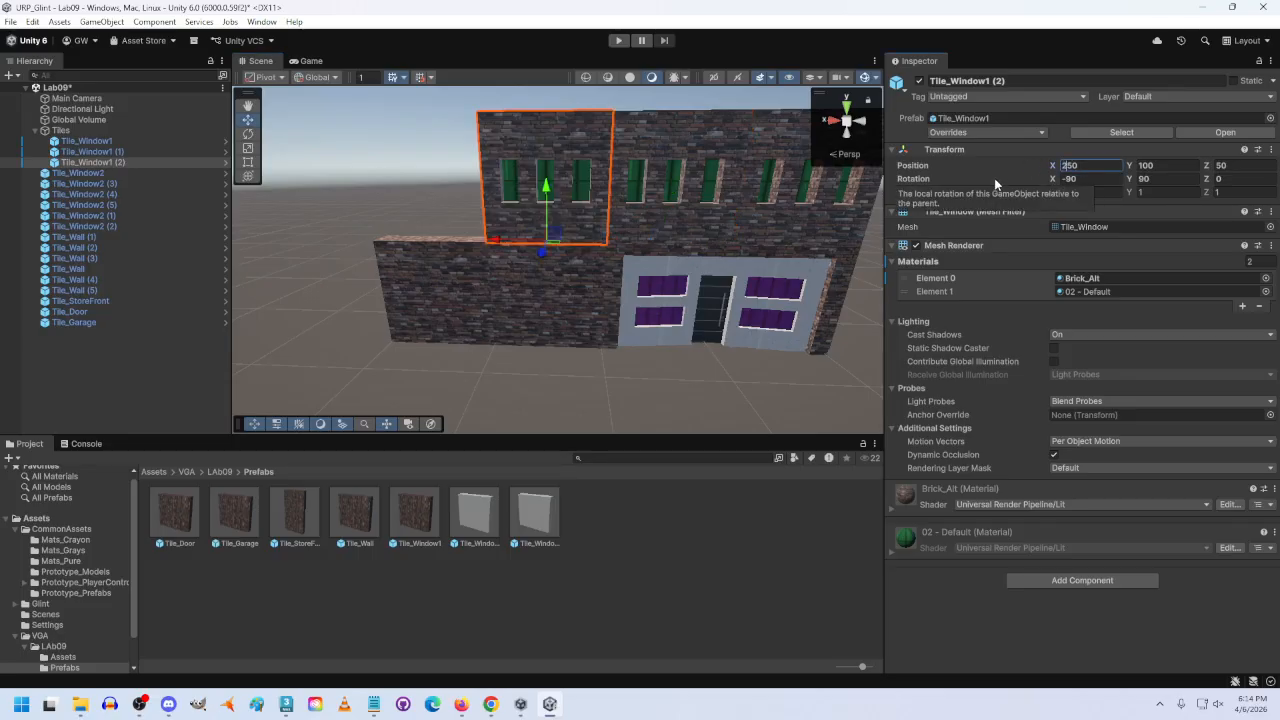
{"action": "key", "text": "ctrl+v"}
{"action": "triple_click", "coordinate": [1106, 166]}
{"action": "type", "text": "https://youtu.be/ZzjpQsY73I8"}
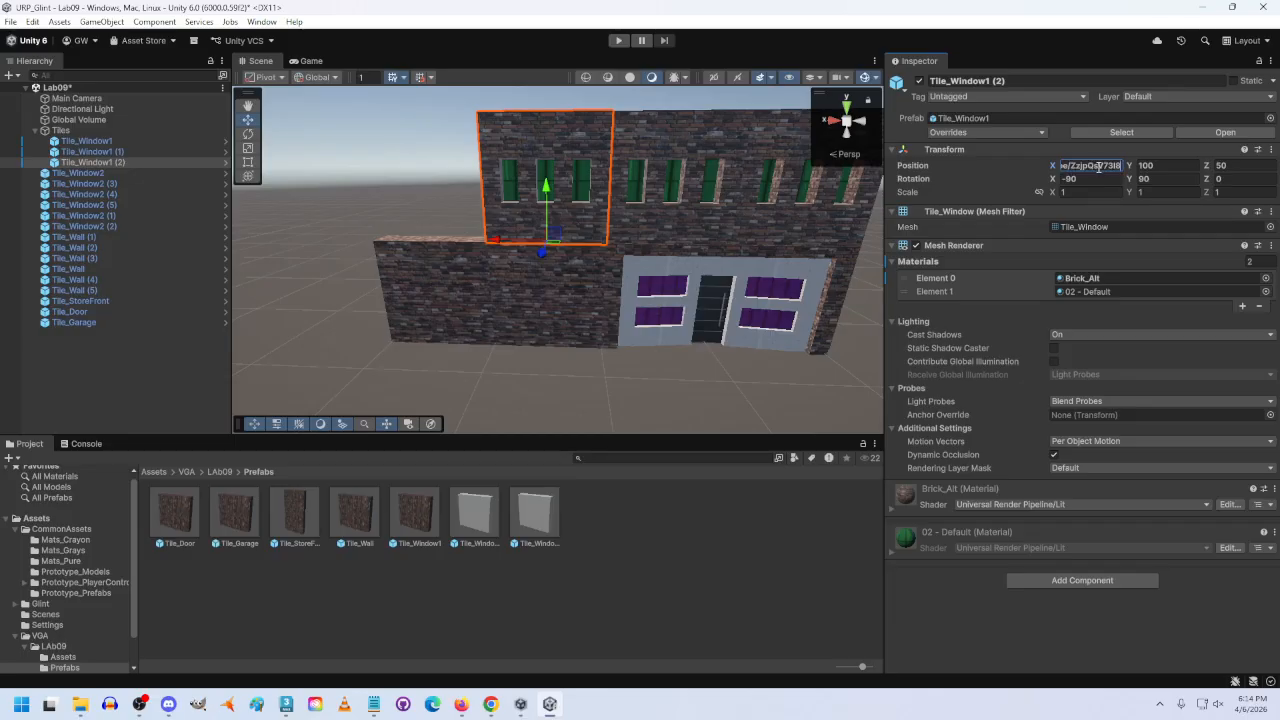
{"action": "double_click", "coordinate": [1100, 167]}
{"action": "left_click_drag", "start_coordinate": [1124, 166], "coordinate": [956, 170]}
{"action": "type", "text": "250"}
Step: Set the Tiles parent object's position to X 0, Y 0 and Z 0
{"action": "right_click_drag", "start_coordinate": [717, 284], "coordinate": [652, 264]}
{"action": "left_click", "coordinate": [79, 131]}
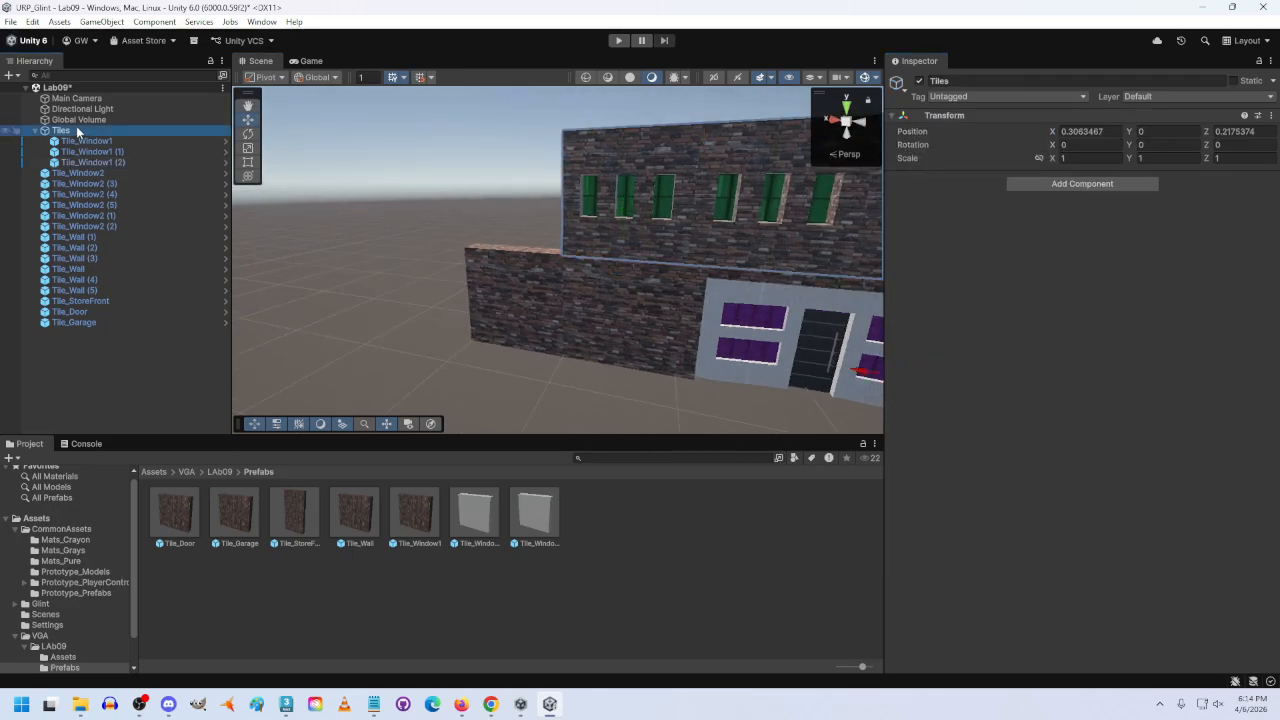
{"action": "key", "text": "f"}
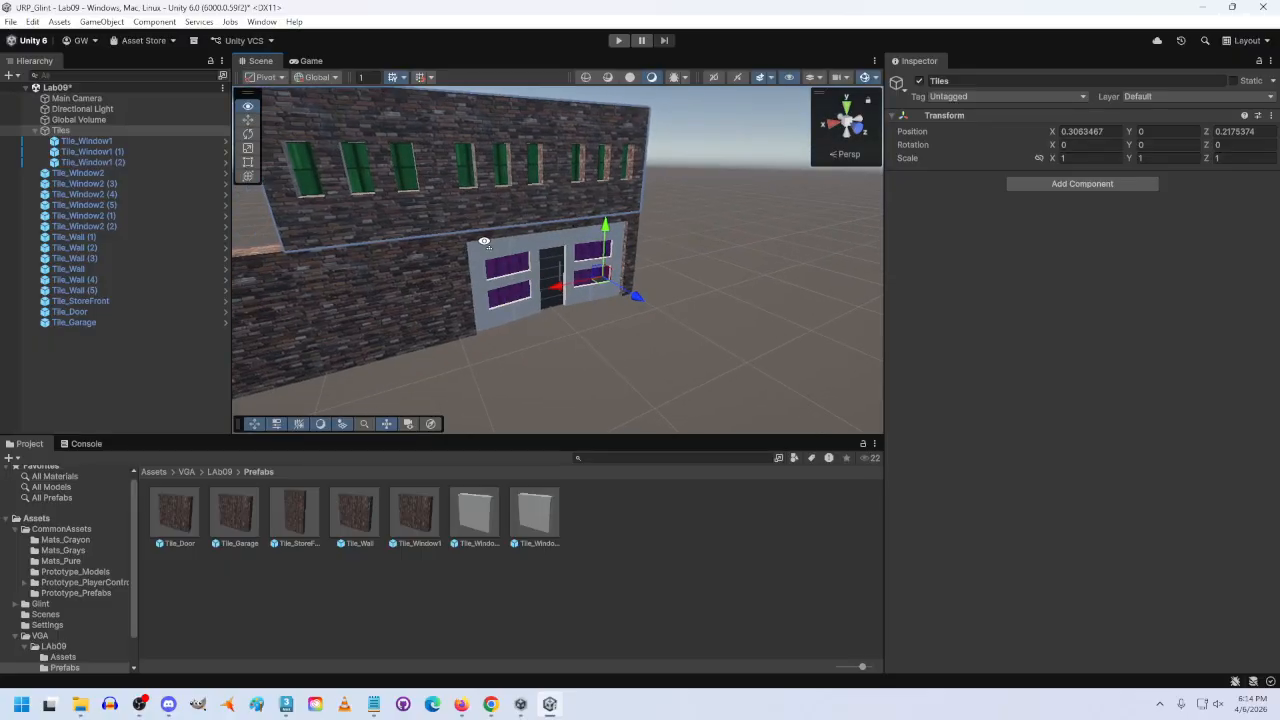
{"action": "left_click", "coordinate": [977, 129]}
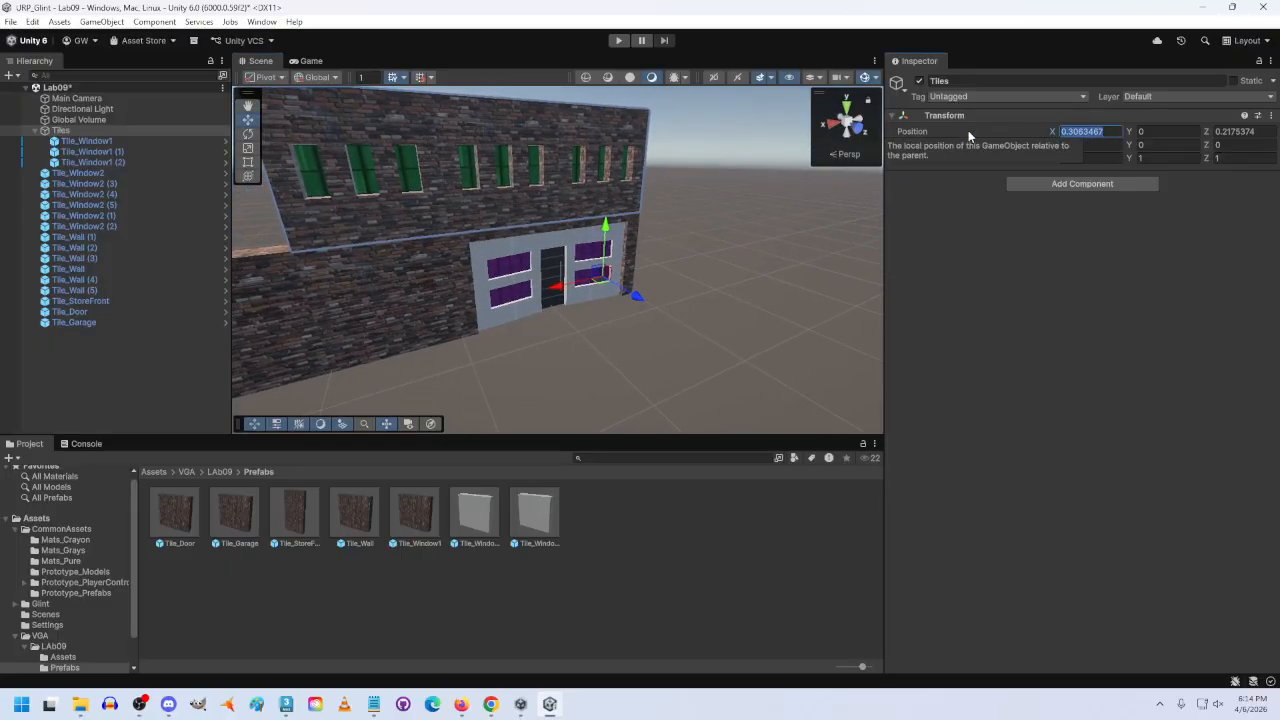
{"action": "type", "text": "0"}
{"action": "key", "text": "Tab"}
{"action": "type", "text": "0"}
{"action": "key", "text": "Tab"}
{"action": "type", "text": "0"}
{"action": "key", "text": "Return"}
Step: Rename the Tiles parent object as Buildign
{"action": "left_click", "coordinate": [95, 141]}
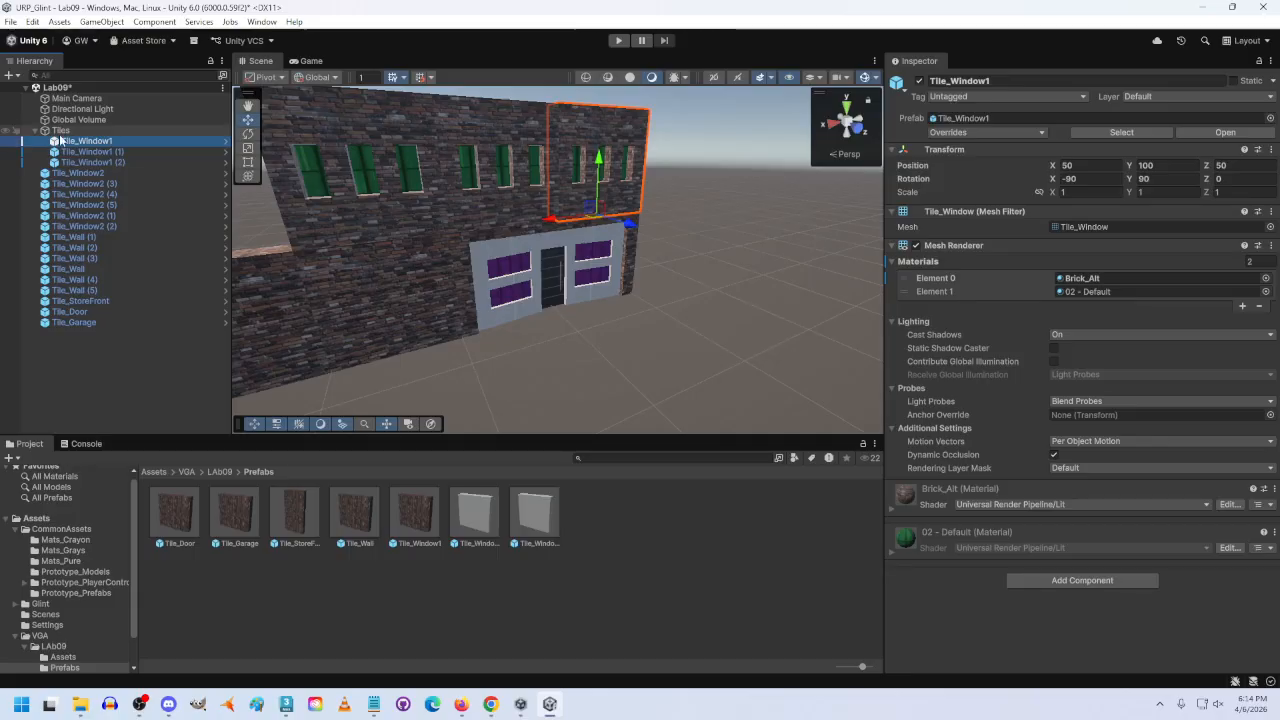
{"action": "left_click", "coordinate": [92, 152], "text": "shift"}
{"action": "left_click", "coordinate": [99, 162], "text": "shift"}
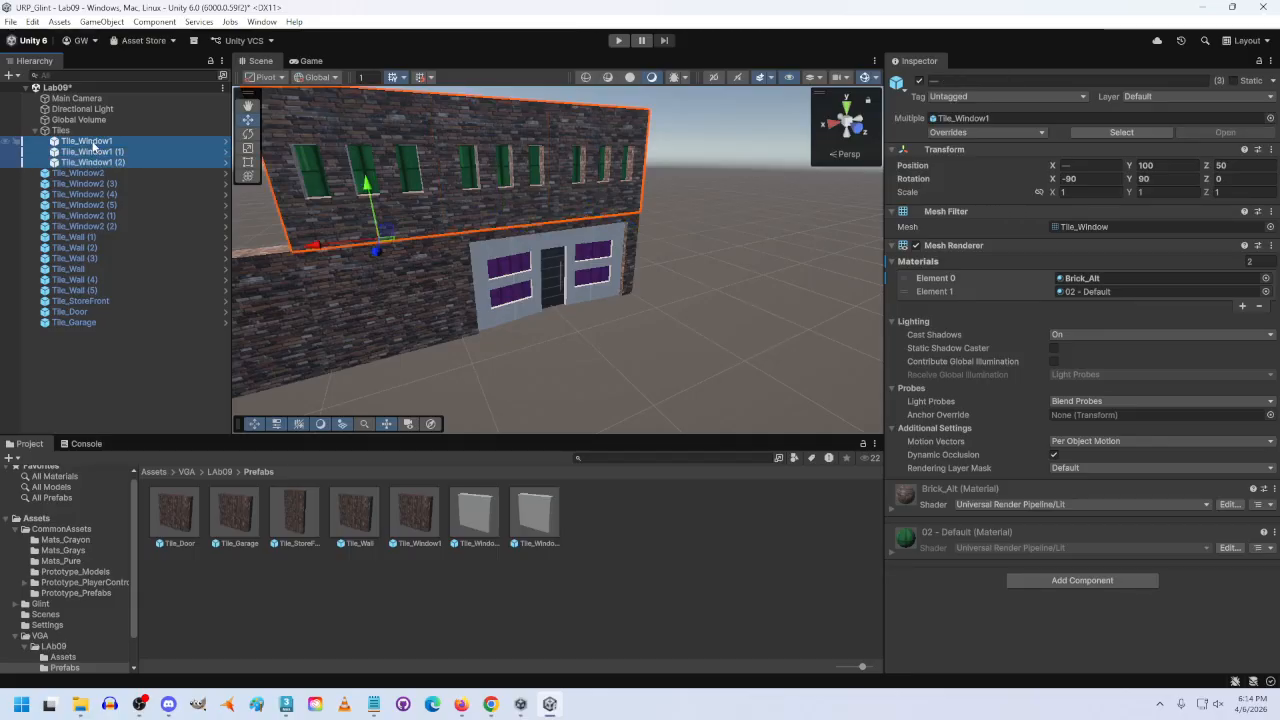
{"action": "left_click", "coordinate": [62, 130]}
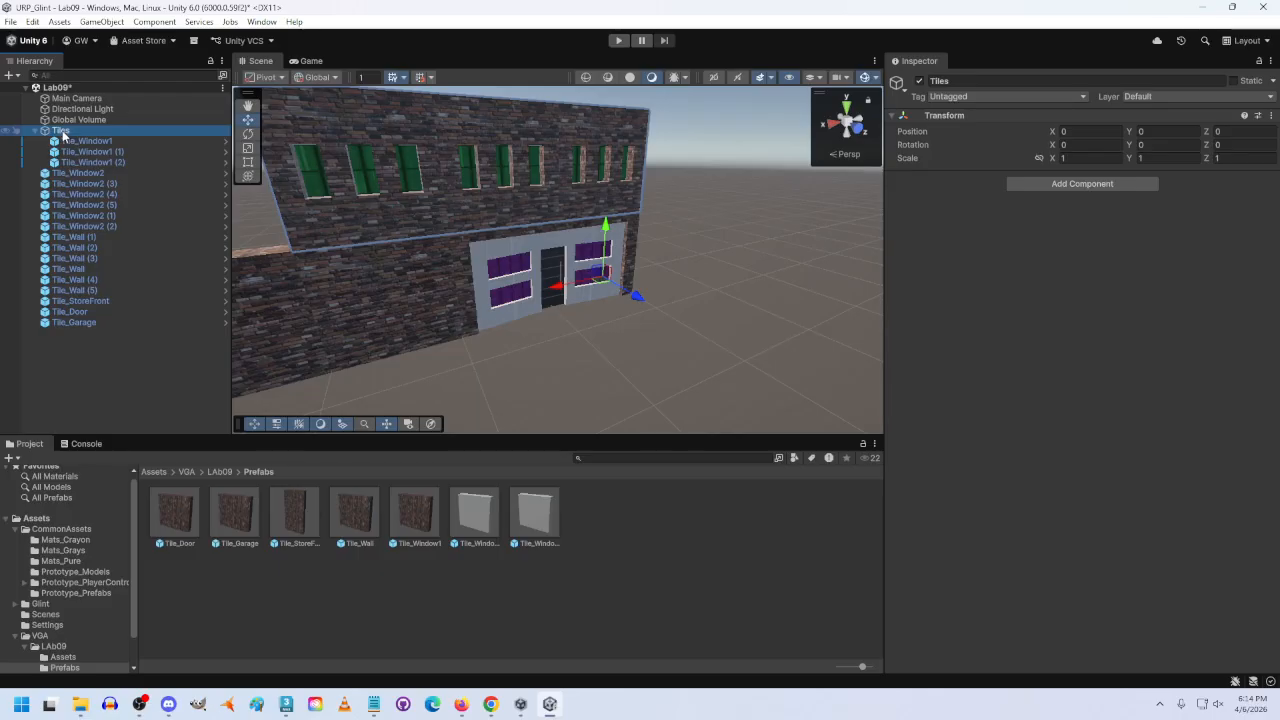
{"action": "type", "text": "Bu"}
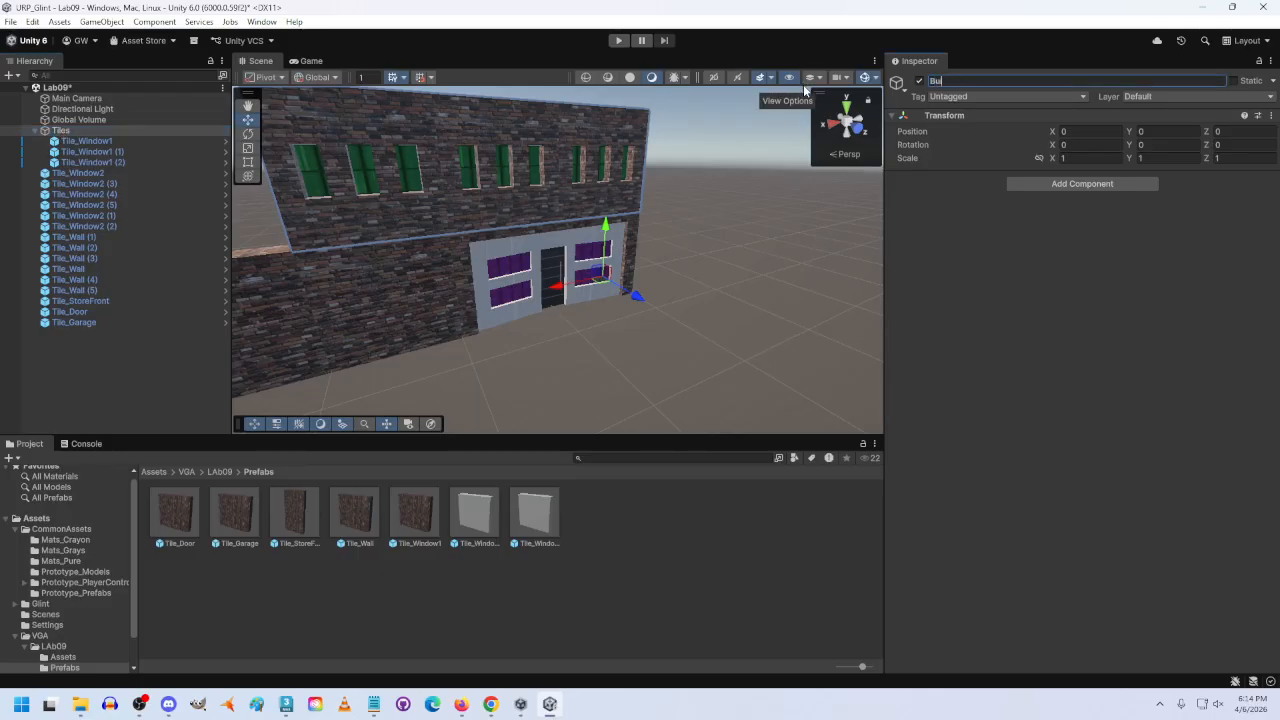
{"action": "type", "text": "ilding"}
{"action": "key", "text": "BackSpace"}
{"action": "key", "text": "BackSpace"}
{"action": "key", "text": "BackSpace"}
Step: Duplicate the Tile_Window1 (2) tile and set the copy's X position to 350
{"action": "left_click", "coordinate": [94, 151]}
{"action": "left_click", "coordinate": [94, 160]}
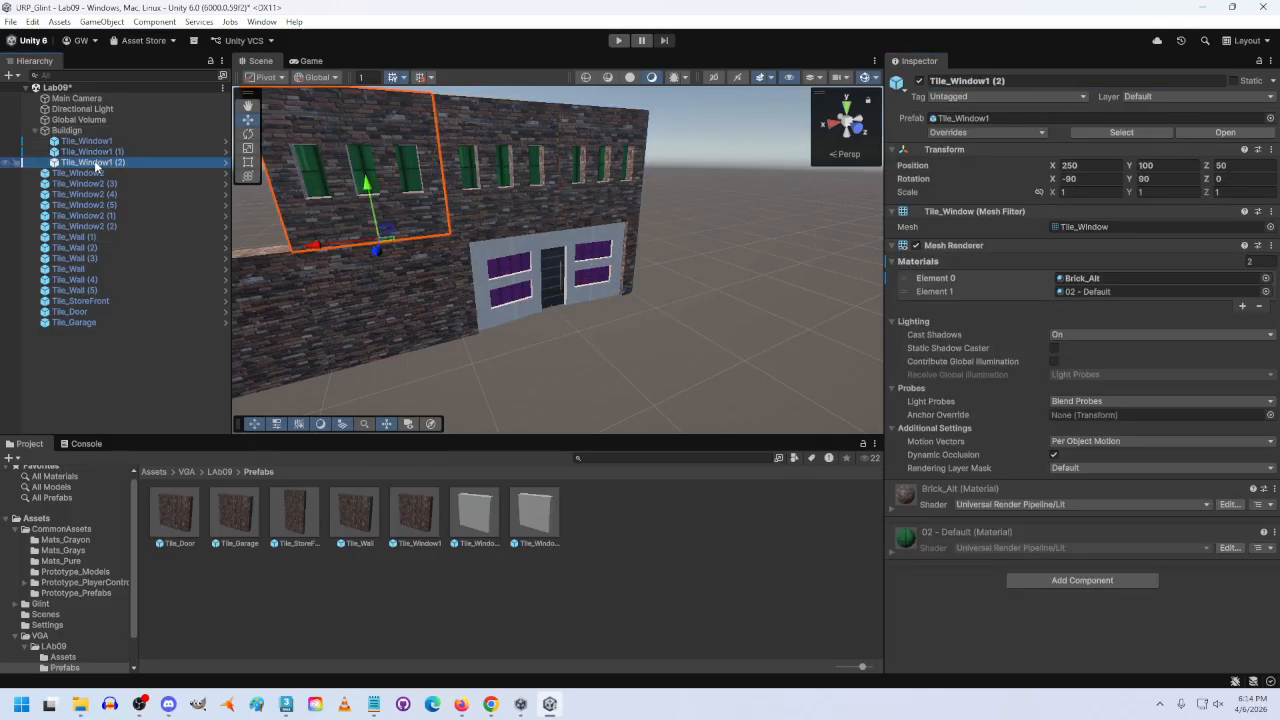
{"action": "key", "text": "ctrl+d"}
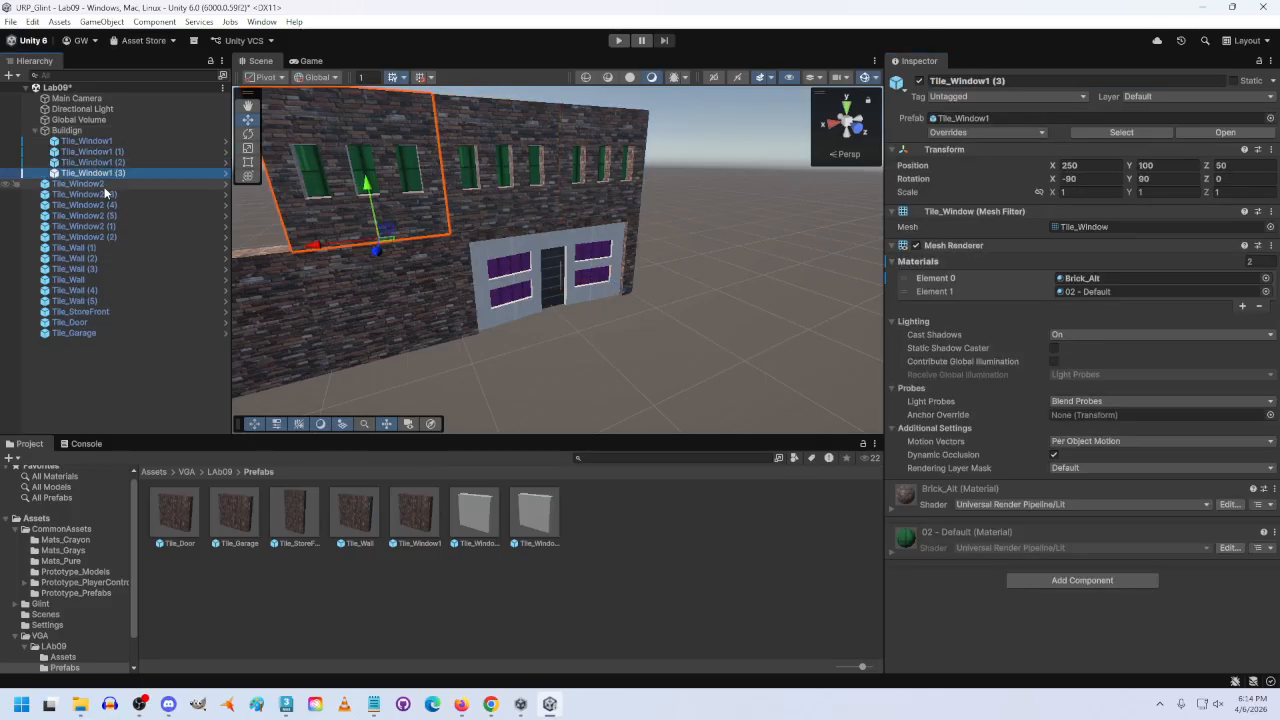
{"action": "left_click", "coordinate": [1078, 165]}
{"action": "type", "text": "350"}
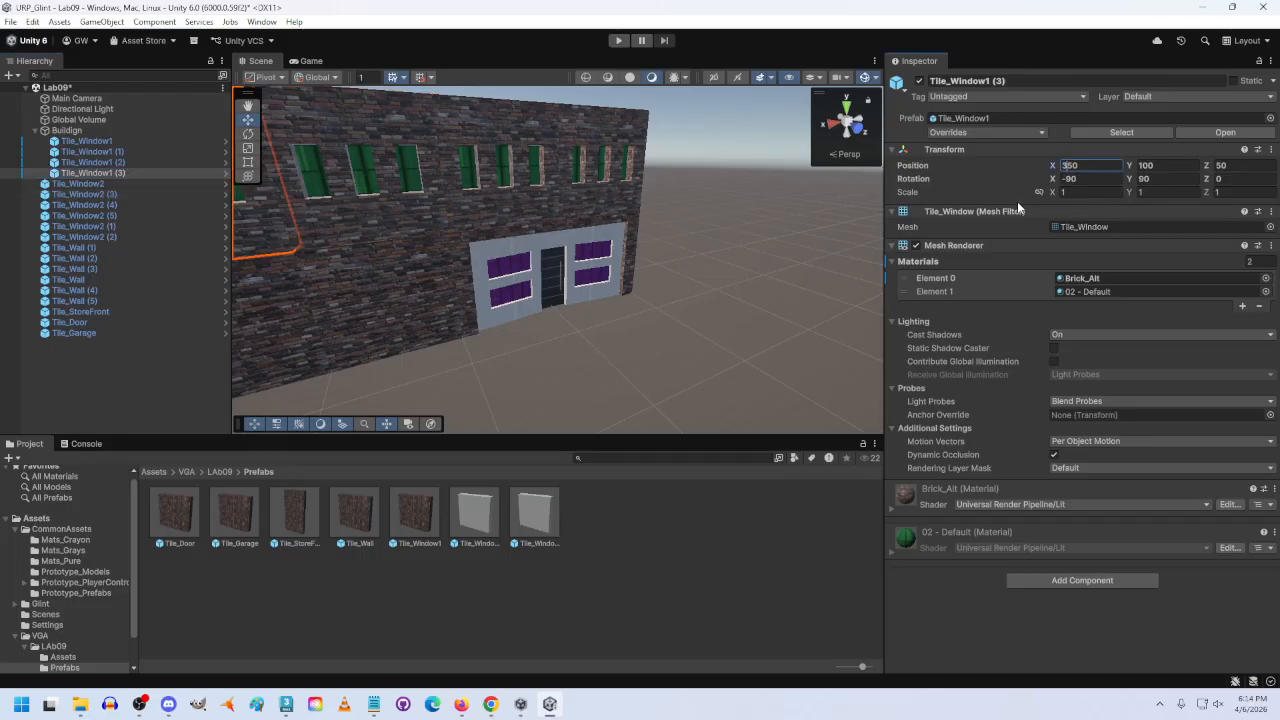
Step: Move all remaining window, wall, store front, door and garage tiles under the parent object and rename the parent as Building
{"action": "left_click", "coordinate": [96, 184]}
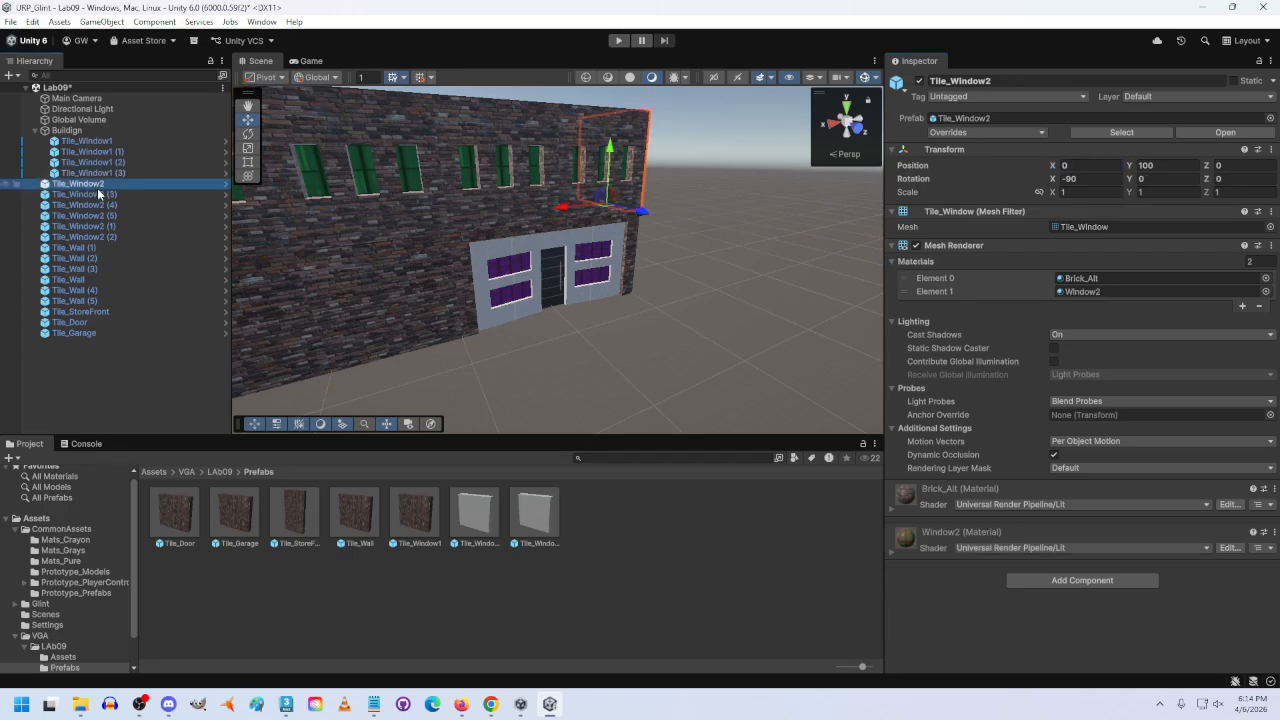
{"action": "left_click", "coordinate": [83, 335], "text": "shift"}
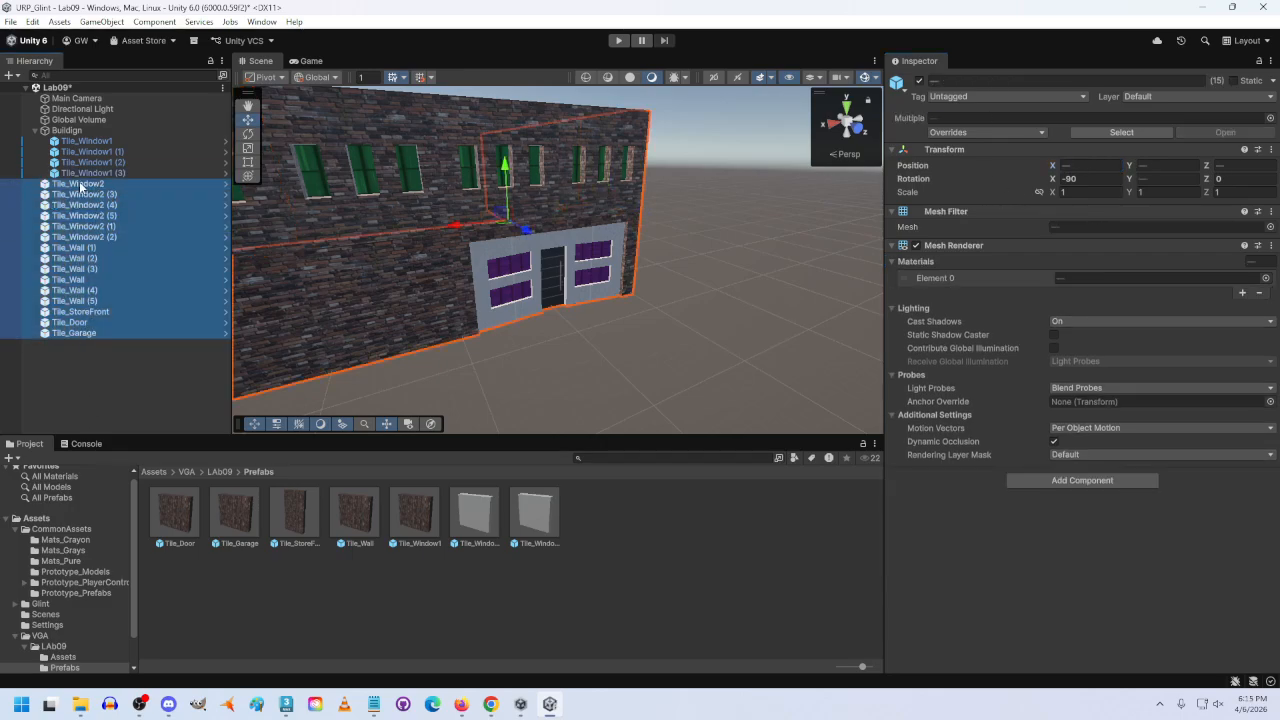
{"action": "left_click", "coordinate": [67, 130]}
{"action": "left_click", "coordinate": [977, 81]}
{"action": "type", "text": "Building"}
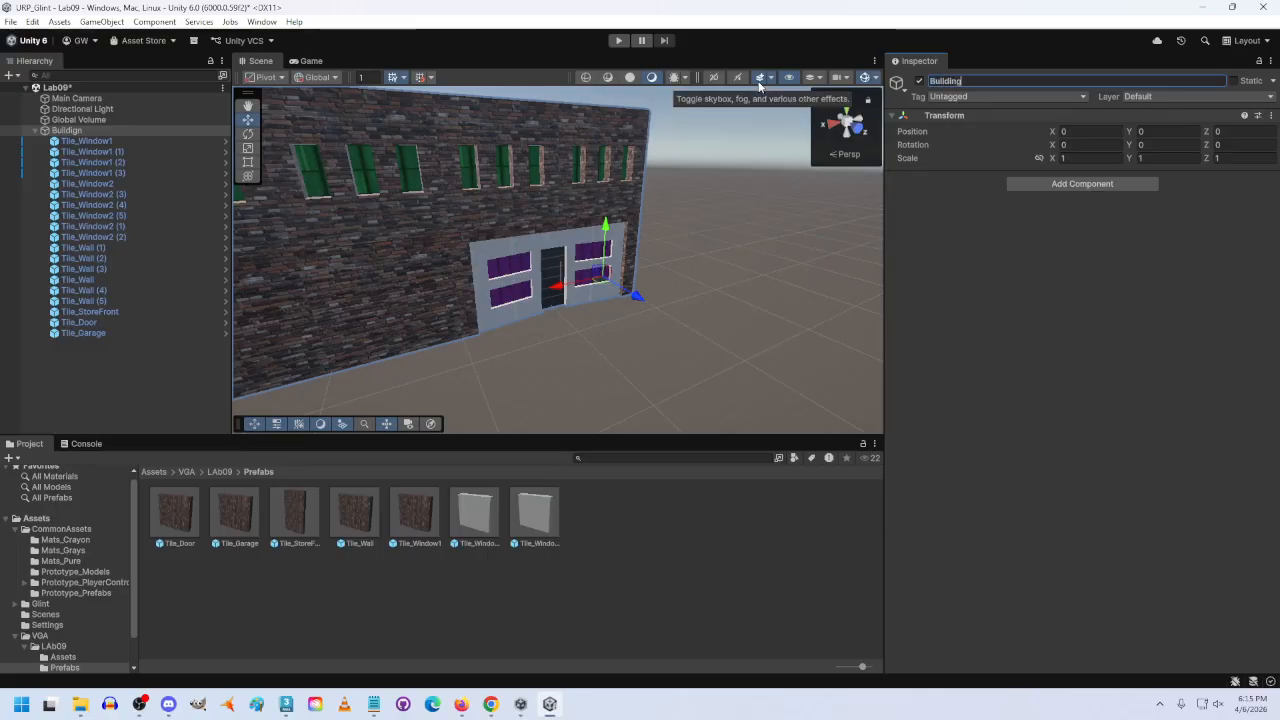
Step: Set the X position of the wall tile adjoining the store front, Tile_Wall (4), to 50
{"action": "right_click_drag", "start_coordinate": [520, 330], "coordinate": [579, 302]}
{"action": "right_click_drag", "start_coordinate": [582, 286], "coordinate": [308, 332]}
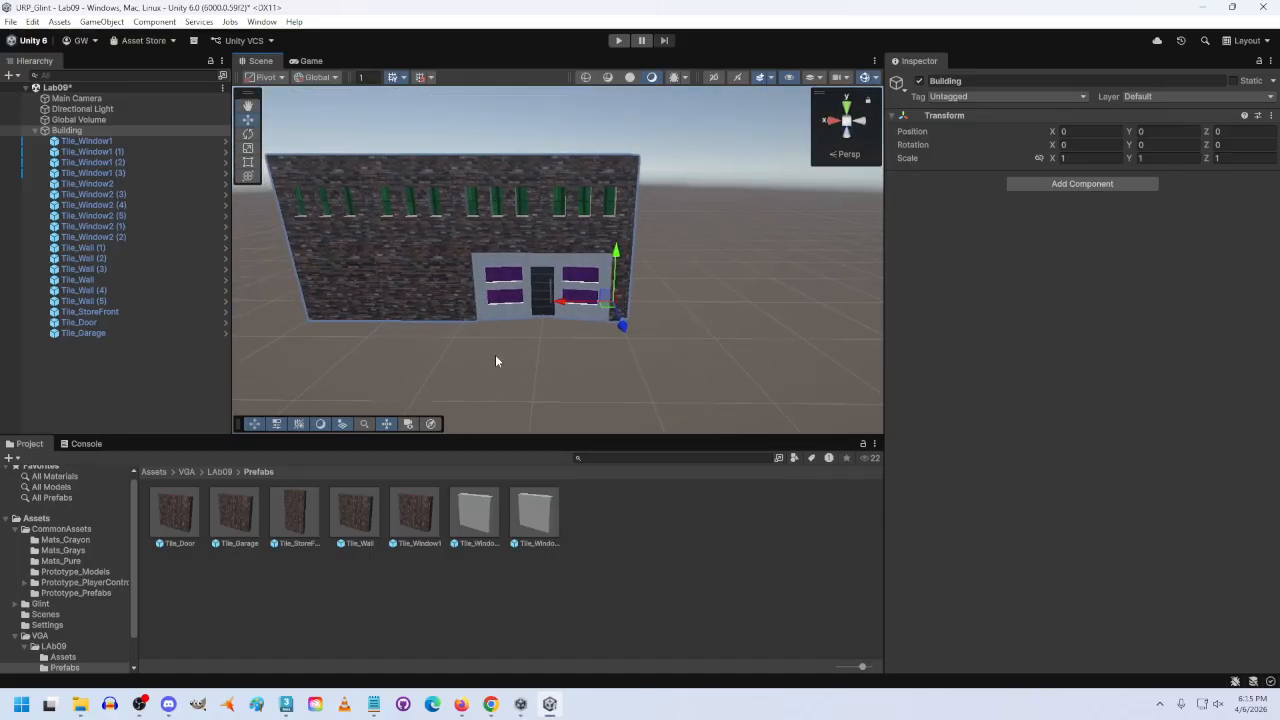
{"action": "left_click", "coordinate": [442, 284]}
{"action": "type", "text": "50"}
{"action": "key", "text": "Return"}
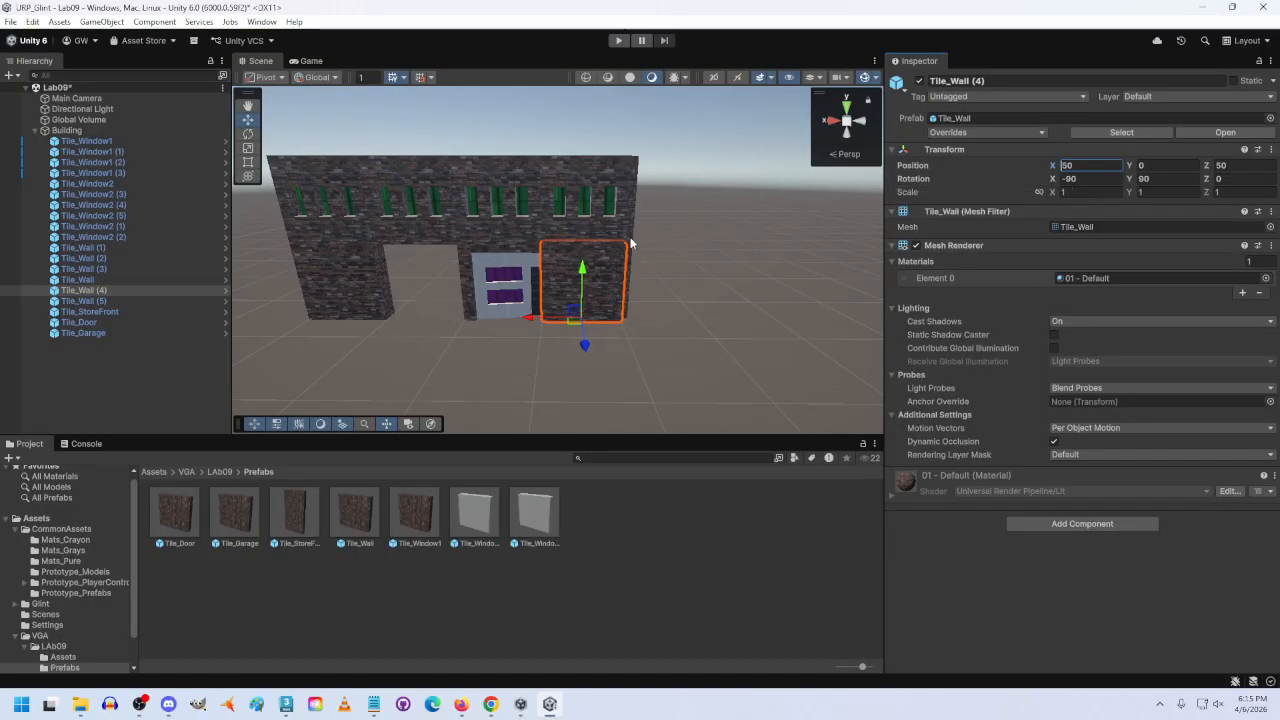
Step: Set the Tile_StoreFront tile's X position to 200 so it fills the gap in the ground floor
{"action": "left_click", "coordinate": [505, 285]}
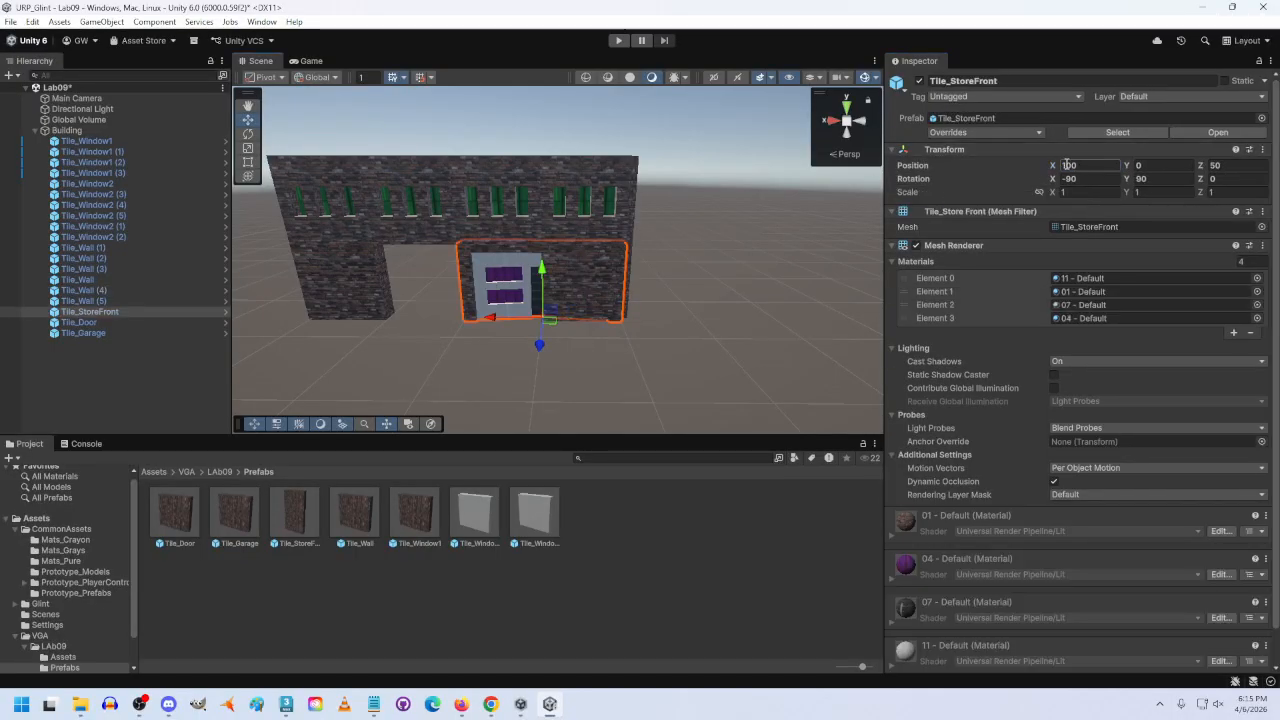
{"action": "left_click", "coordinate": [1067, 165]}
{"action": "type", "text": "200"}
{"action": "key", "text": "Return"}
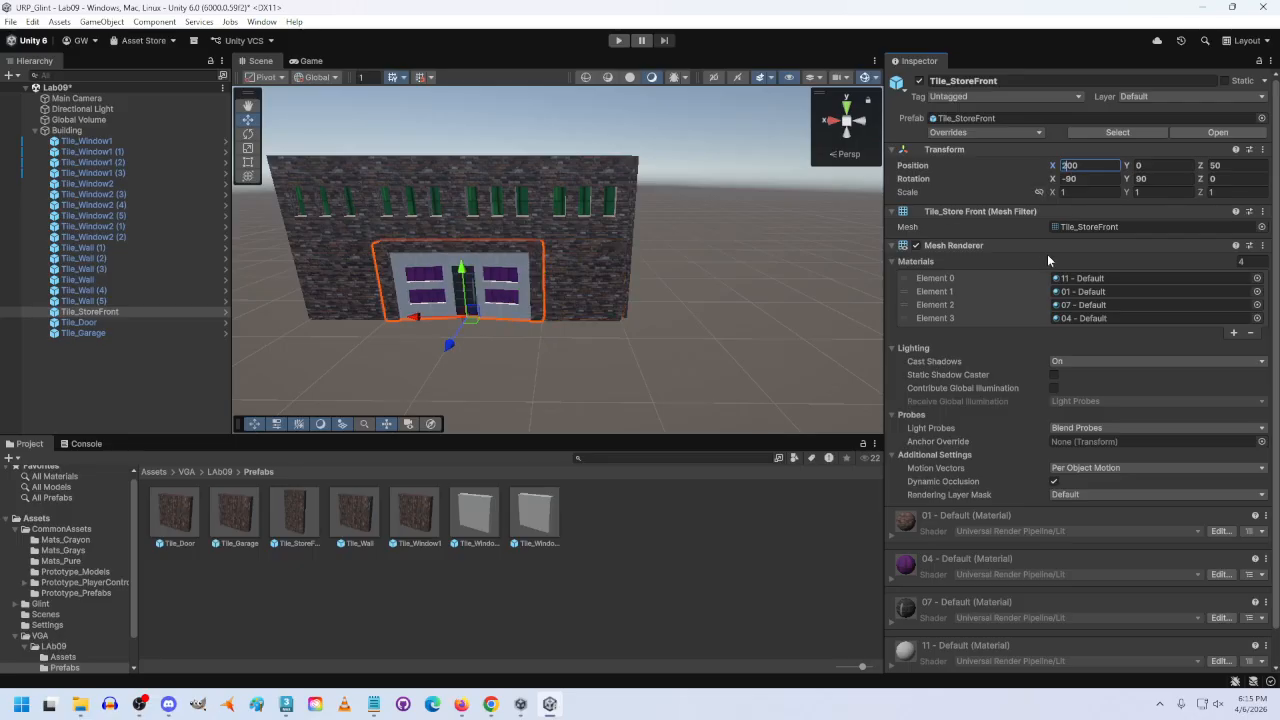
Step: Examine the assembled building's facade, corner joint and top edges from several angles
{"action": "right_click_drag", "start_coordinate": [688, 370], "coordinate": [545, 353]}
{"action": "key", "text": "d"}
{"action": "key", "text": "s"}
{"action": "key", "text": "a"}
{"action": "key", "text": "w"}
{"action": "key", "text": "d"}
{"action": "key", "text": "s"}
{"action": "key", "text": "w"}
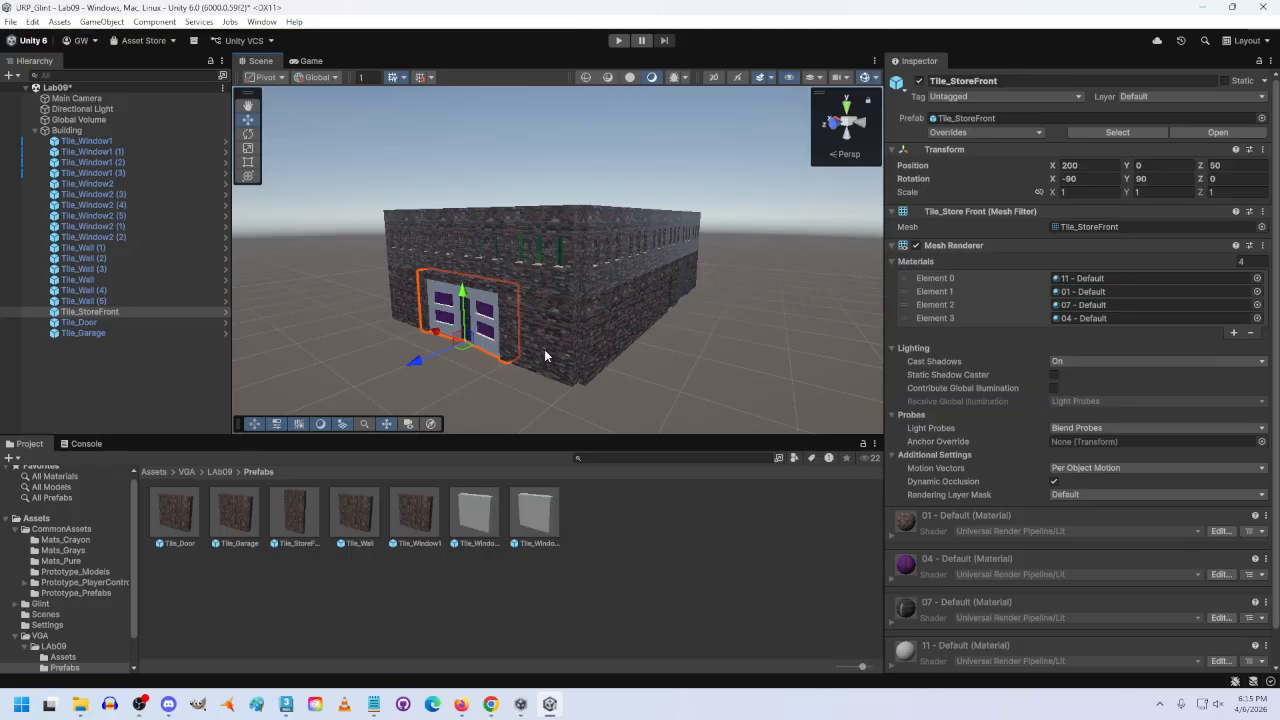
{"action": "right_click_drag", "start_coordinate": [545, 355], "coordinate": [666, 270]}
{"action": "right_click_drag", "start_coordinate": [710, 319], "coordinate": [568, 376]}
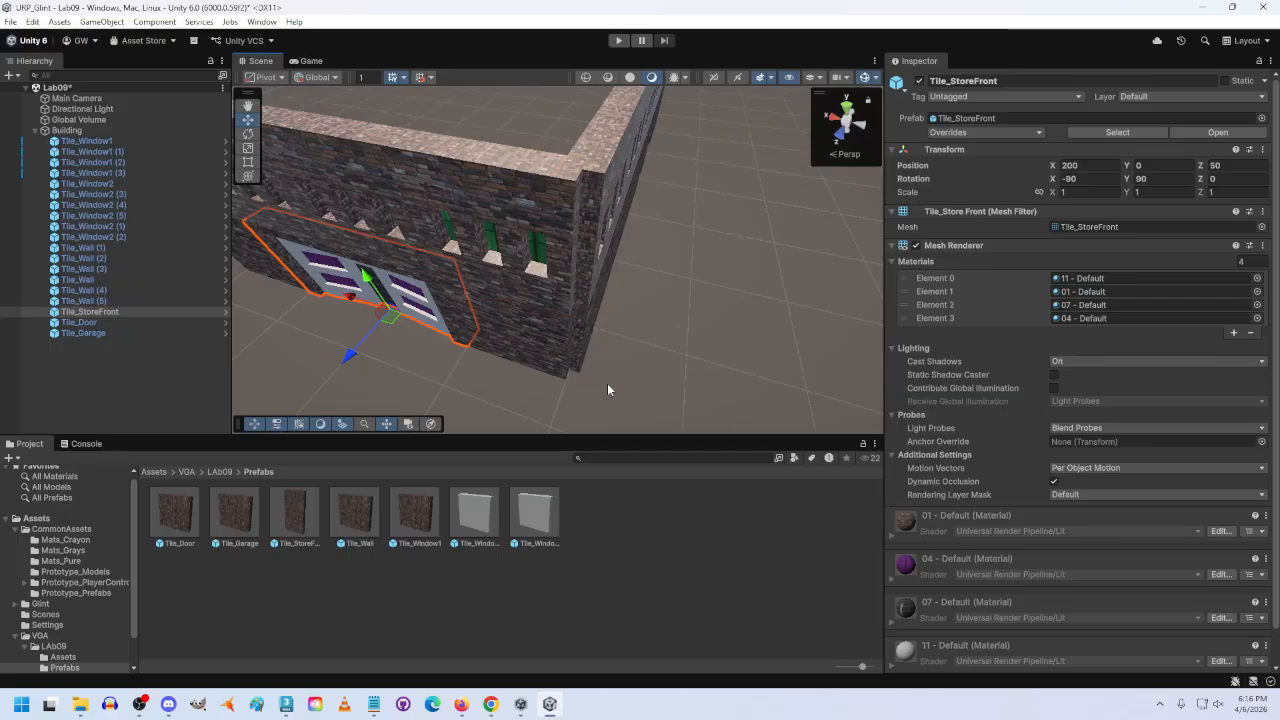
{"action": "right_click_drag", "start_coordinate": [608, 385], "coordinate": [570, 297]}
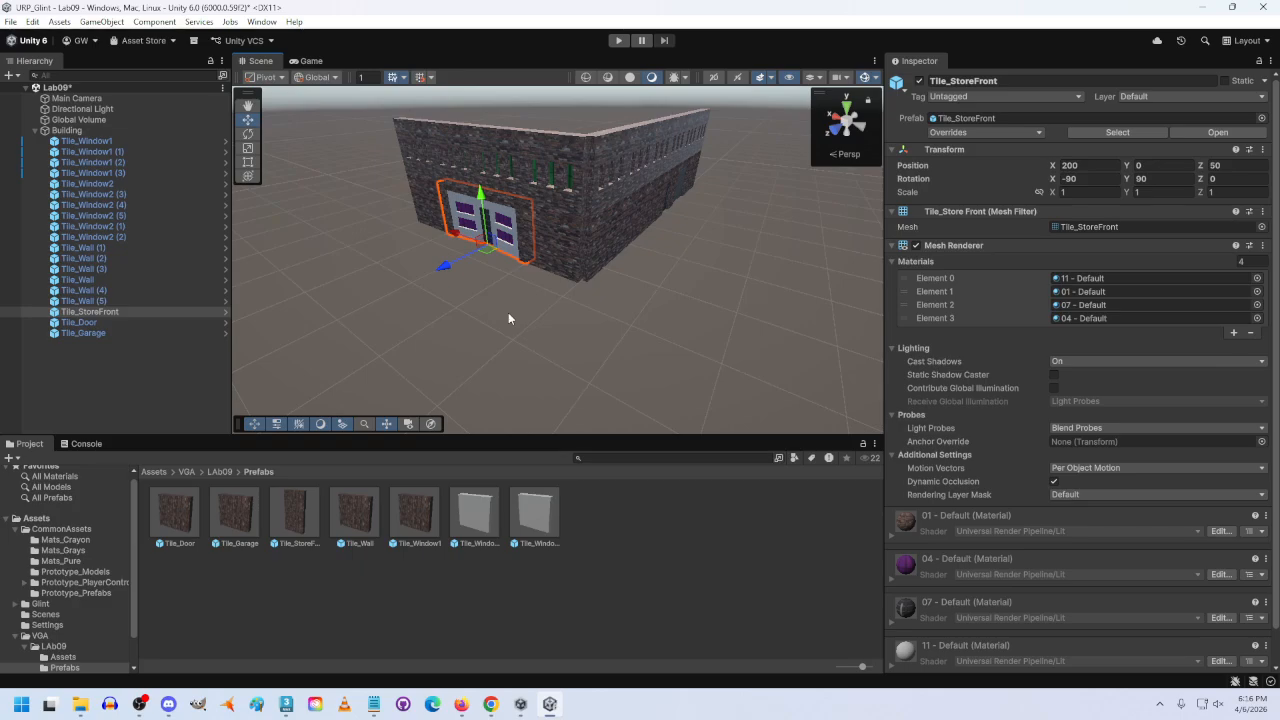
Step: Collapse the Building object's list of child tiles
{"action": "left_click", "coordinate": [692, 341]}
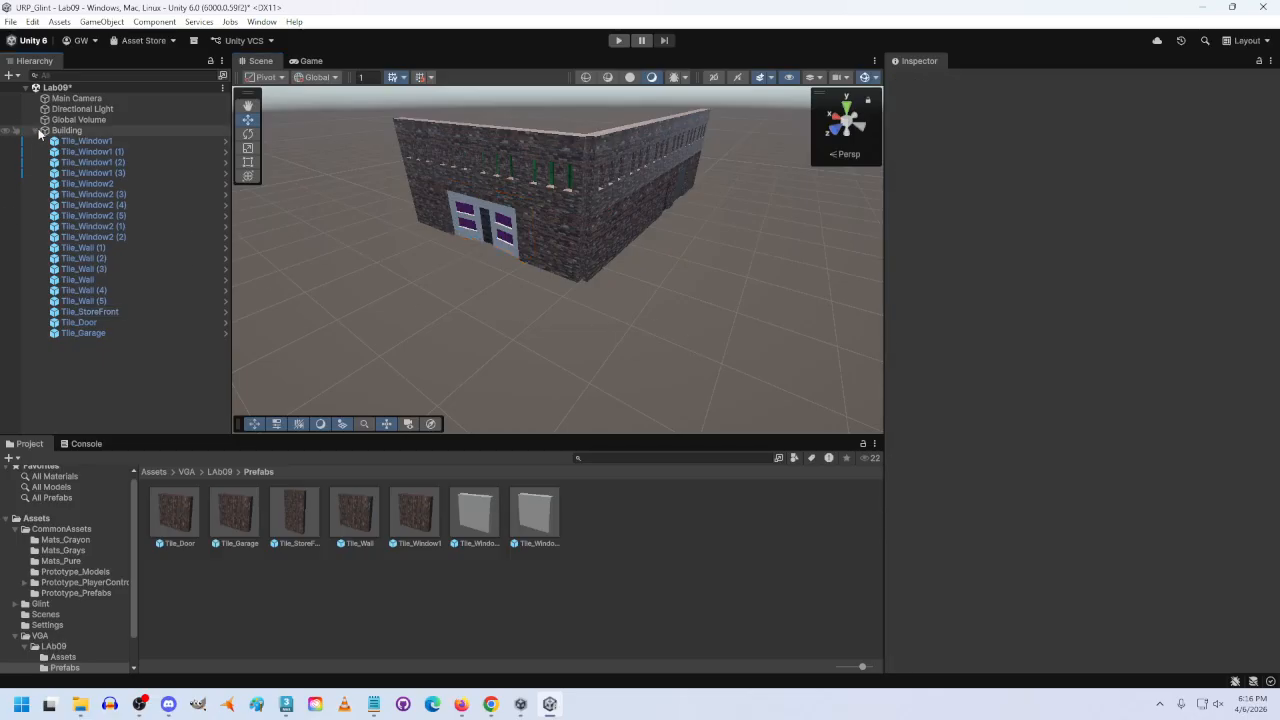
{"action": "left_click", "coordinate": [40, 134]}
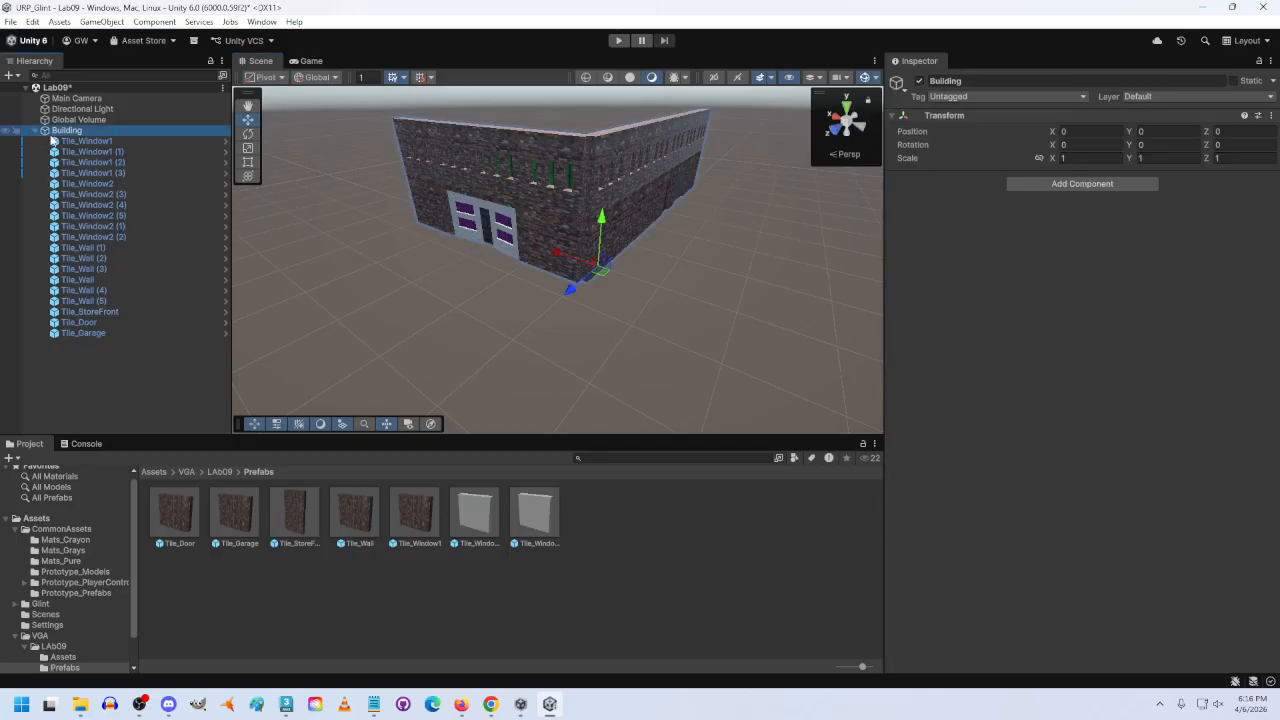
{"action": "left_click", "coordinate": [35, 131]}
{"action": "left_click", "coordinate": [83, 132]}
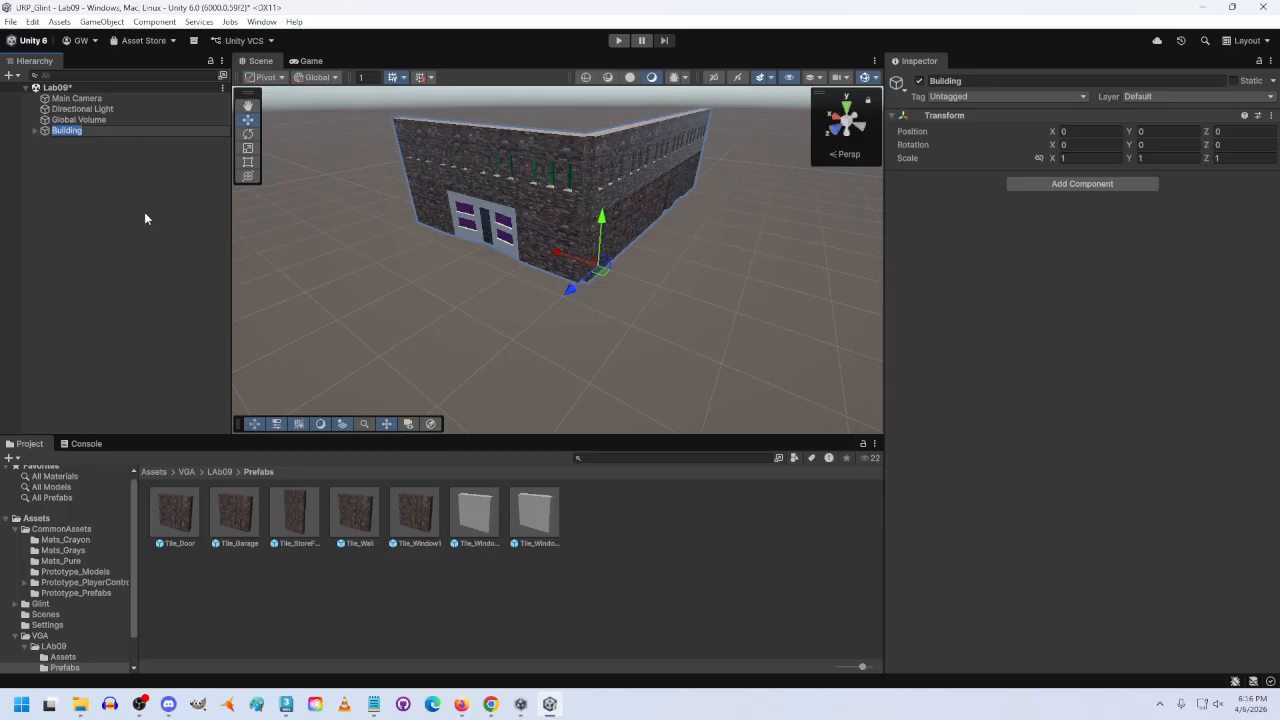
Step: Add a Cube to the scene and set its position to X 0, Y -0.5 and Z 0
{"action": "right_click", "coordinate": [68, 167]}
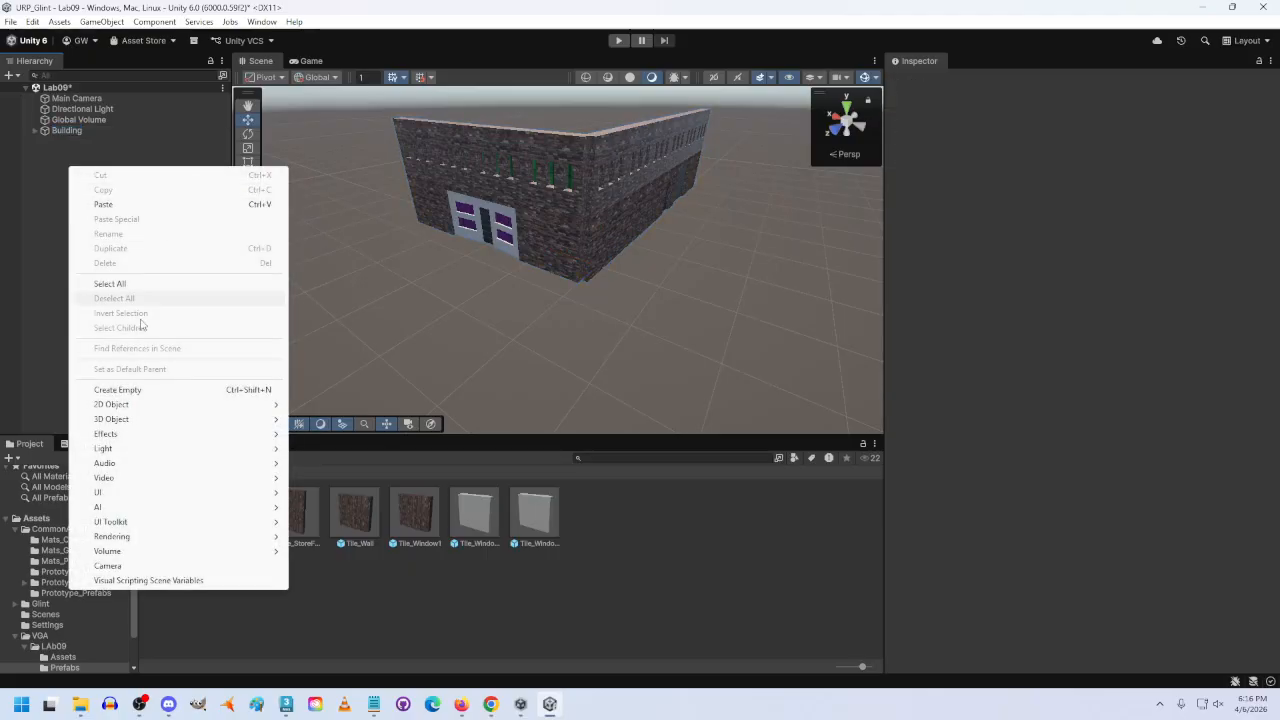
{"action": "mouse_move", "coordinate": [129, 421]}
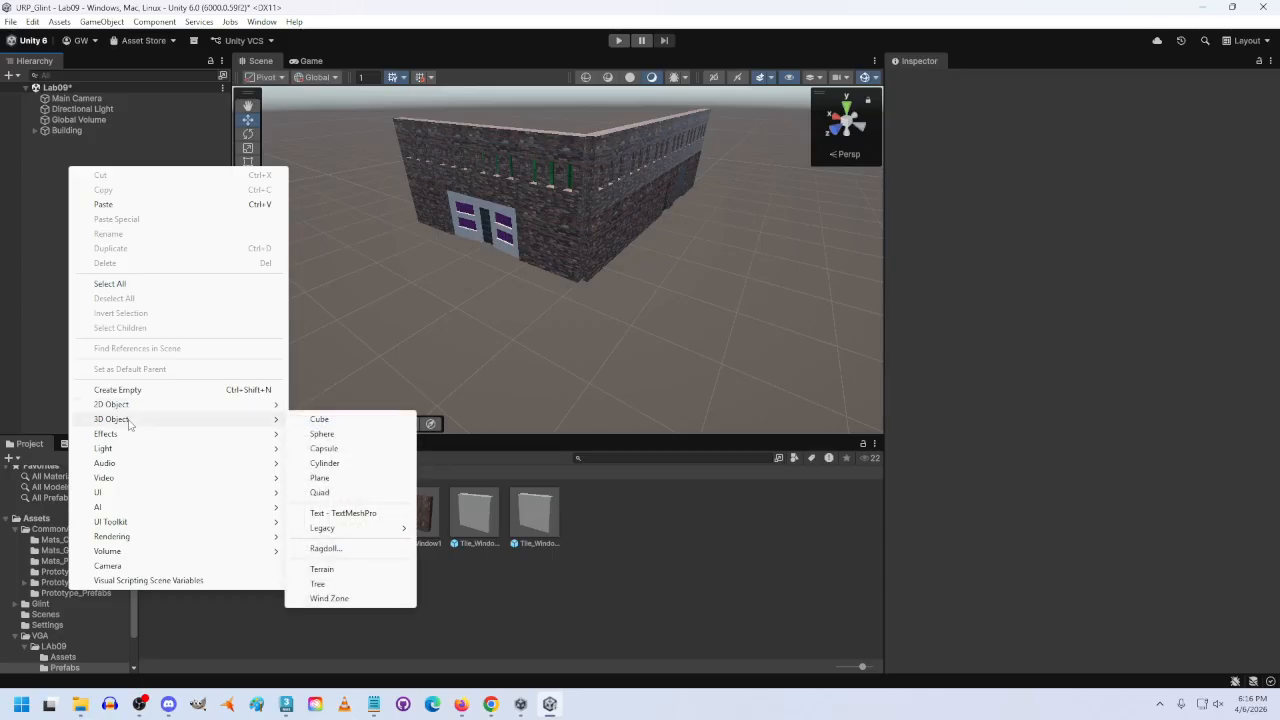
{"action": "left_click", "coordinate": [346, 420]}
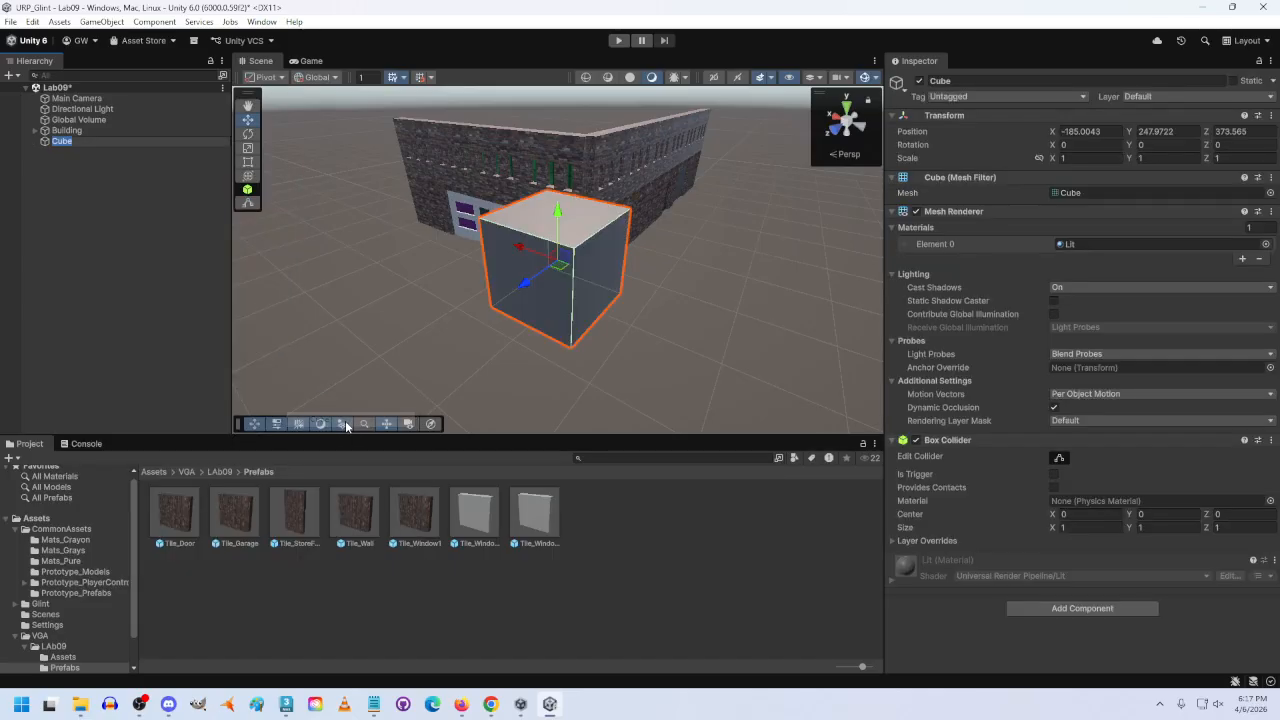
{"action": "left_click", "coordinate": [1085, 131]}
{"action": "type", "text": "0"}
{"action": "key", "text": "Tab"}
{"action": "type", "text": "-4"}
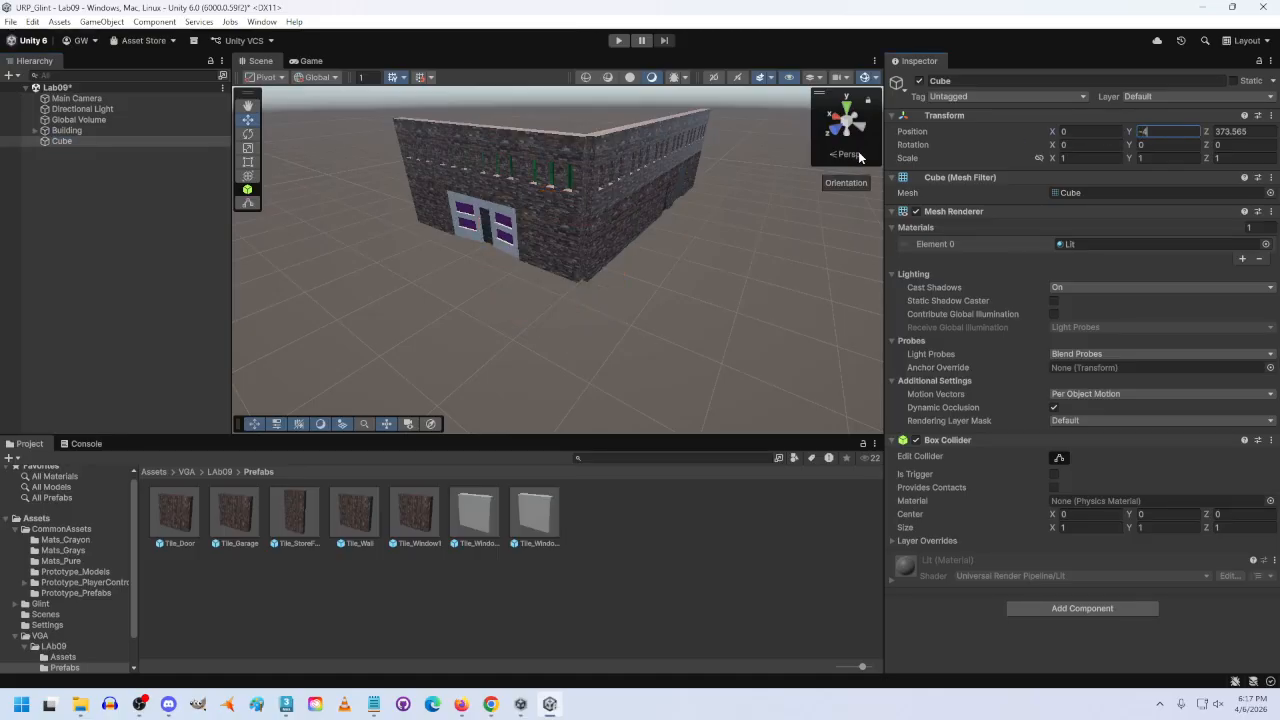
{"action": "key", "text": "Tab"}
{"action": "type", "text": "0"}
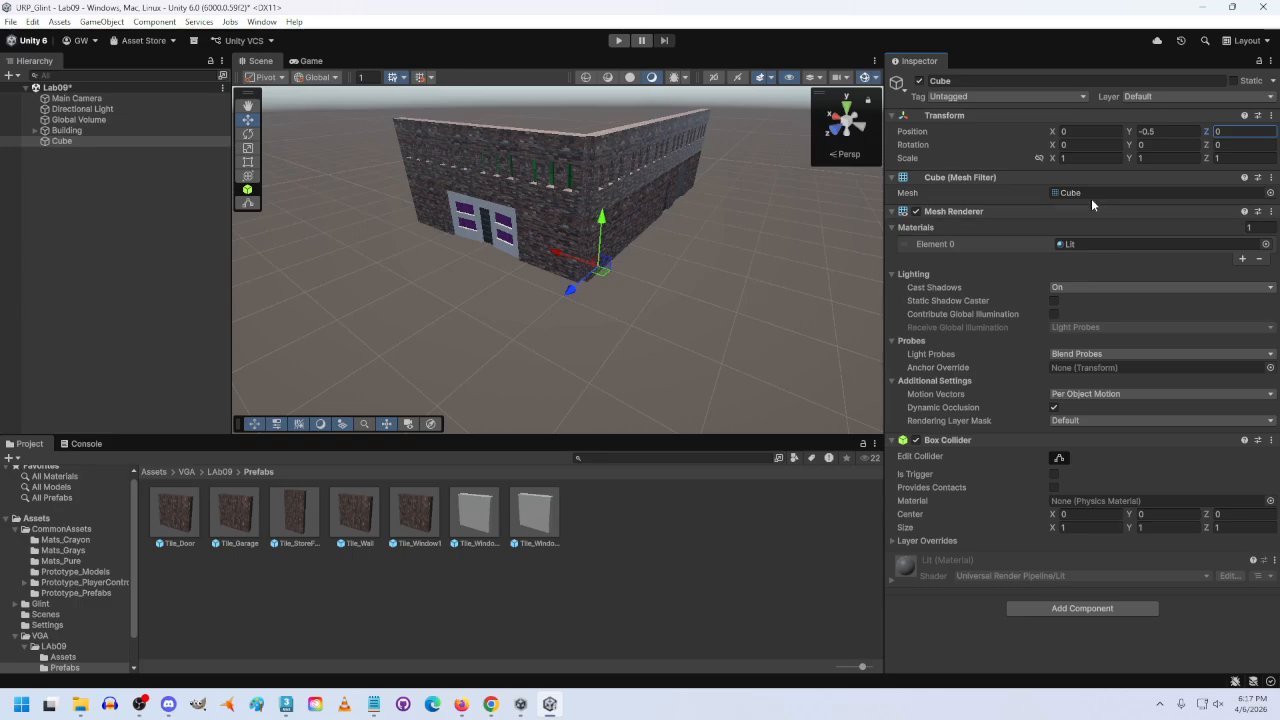
Step: Set the Cube's scale to 1000 in X and 1000 in Z to form a ground slab
{"action": "left_click", "coordinate": [1082, 158]}
{"action": "type", "text": "100"}
{"action": "key", "text": "Tab"}
{"action": "key", "text": "Tab"}
{"action": "type", "text": "100"}
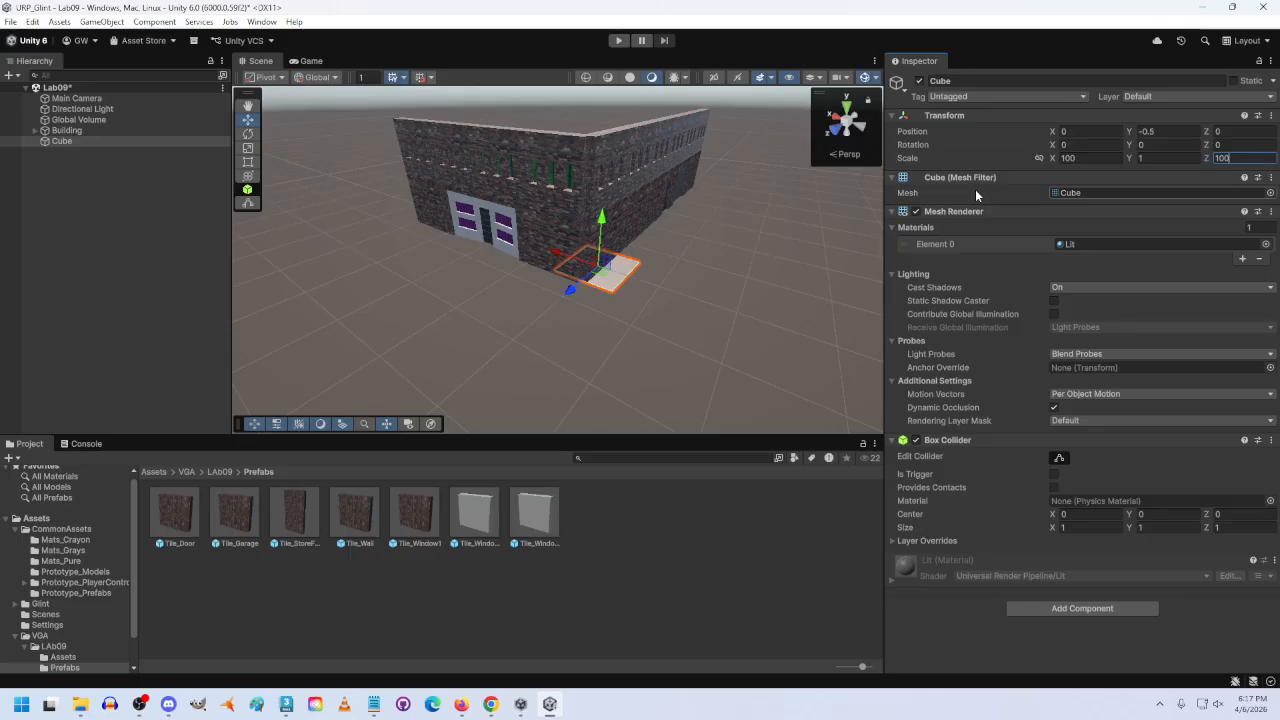
{"action": "type", "text": "0"}
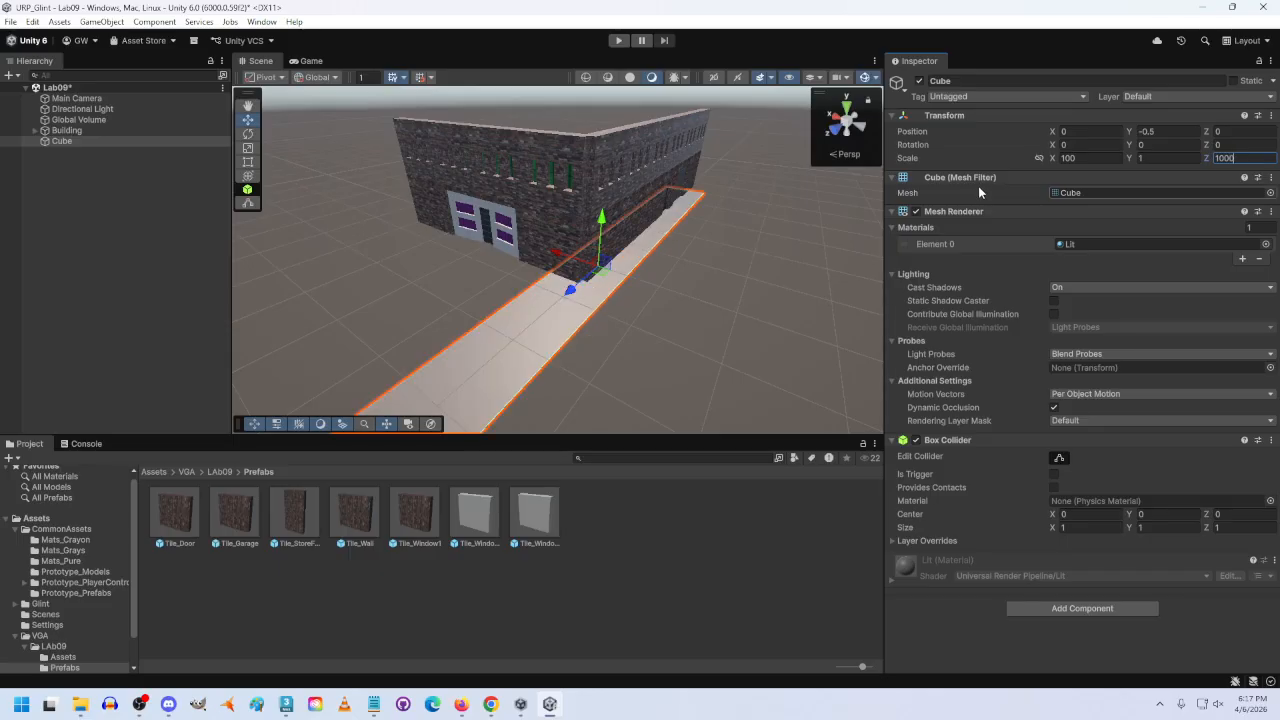
{"action": "left_click", "coordinate": [1089, 158]}
{"action": "type", "text": "0"}
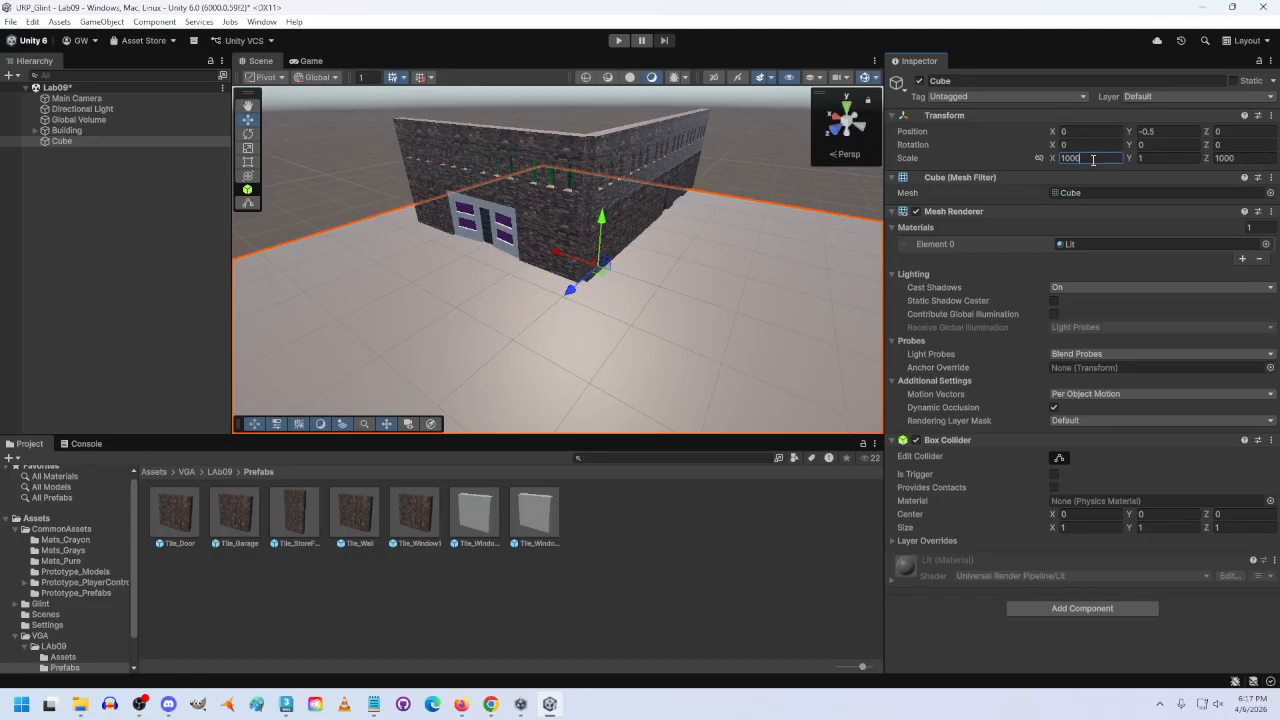
Step: Try a negative X scale on the Building object, and restore its X scale to 1
{"action": "right_click_drag", "start_coordinate": [830, 222], "coordinate": [982, 228]}
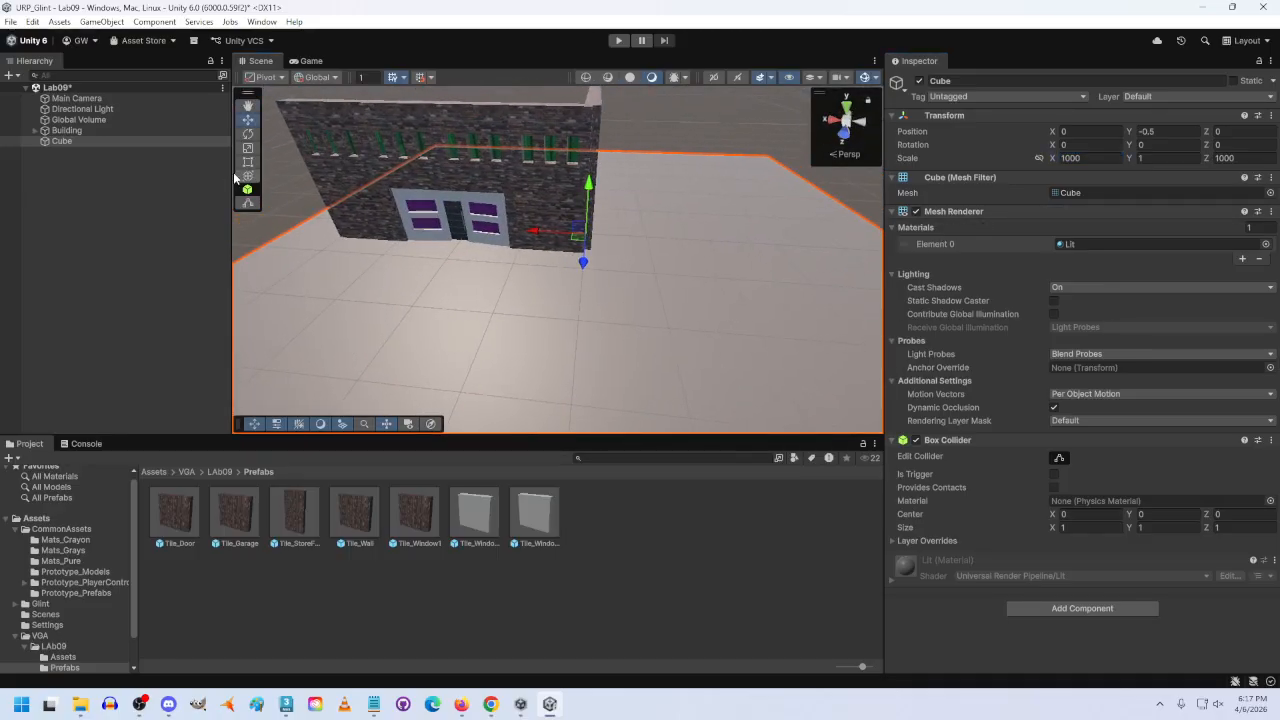
{"action": "left_click", "coordinate": [67, 130]}
{"action": "left_click", "coordinate": [1098, 158]}
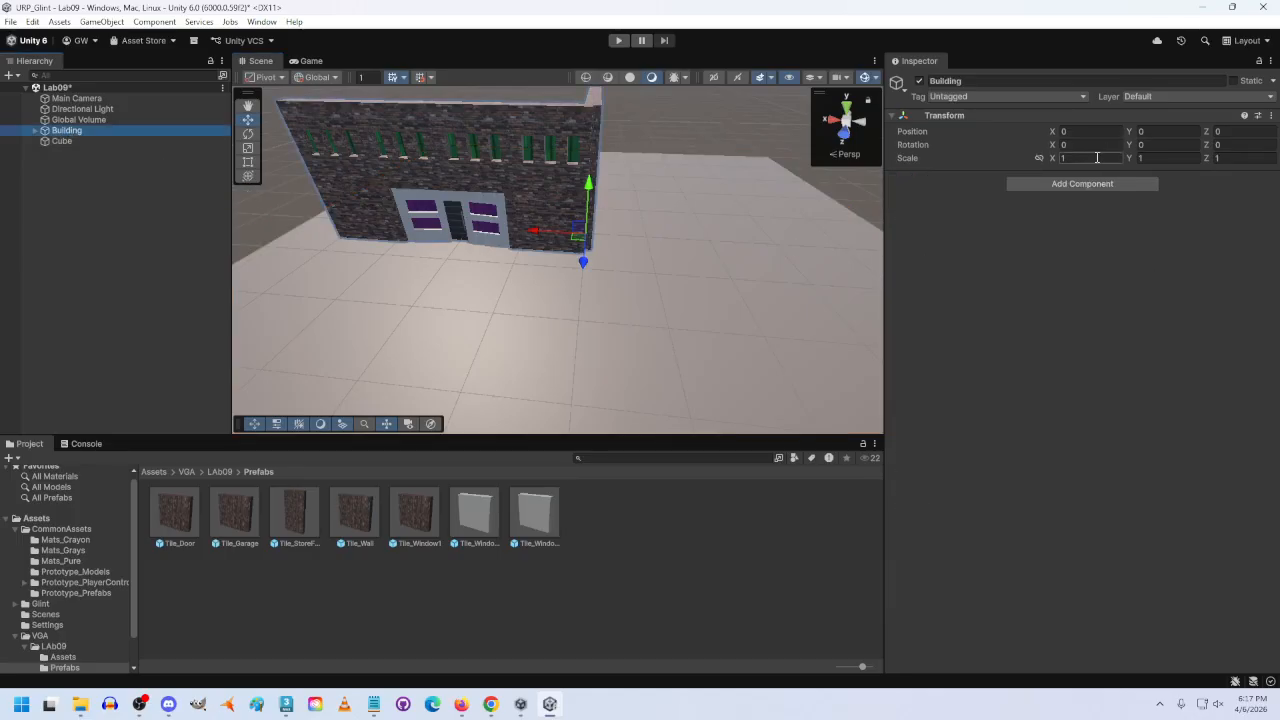
{"action": "left_click_drag", "start_coordinate": [1093, 158], "coordinate": [969, 172]}
{"action": "type", "text": "-"}
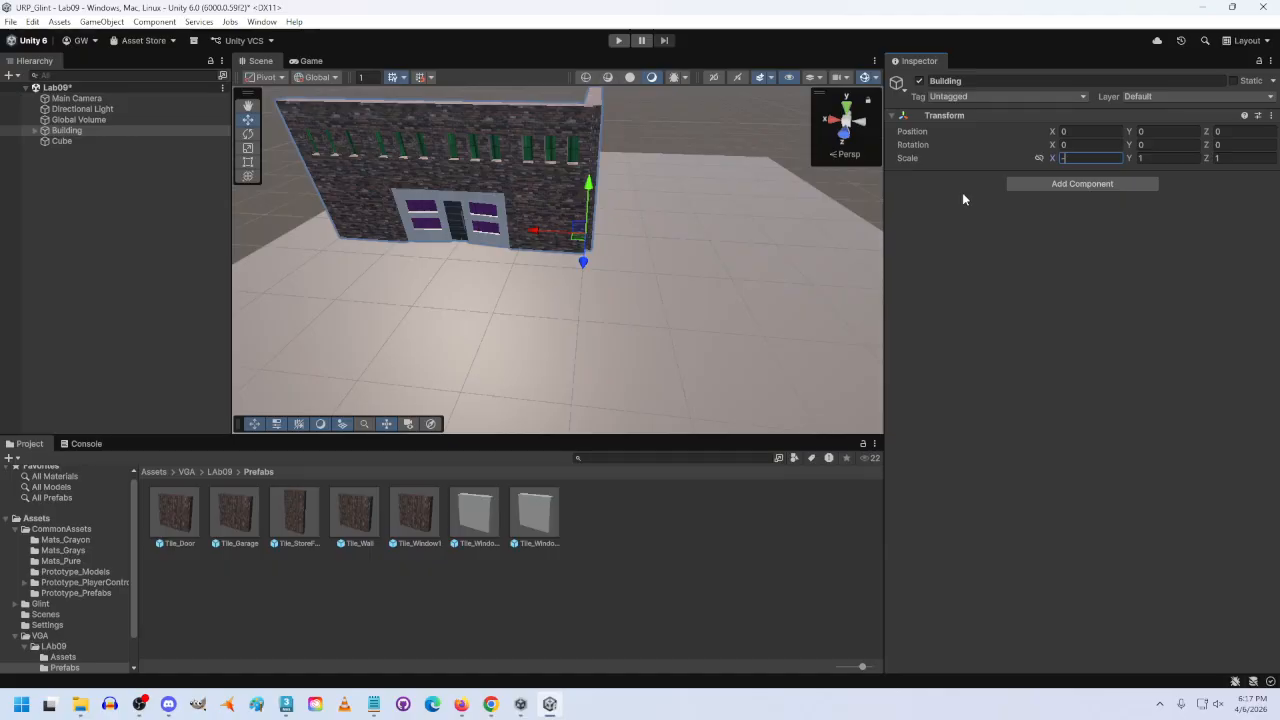
{"action": "type", "text": "20"}
{"action": "right_click_drag", "start_coordinate": [780, 247], "coordinate": [954, 224]}
{"action": "left_click", "coordinate": [1075, 158]}
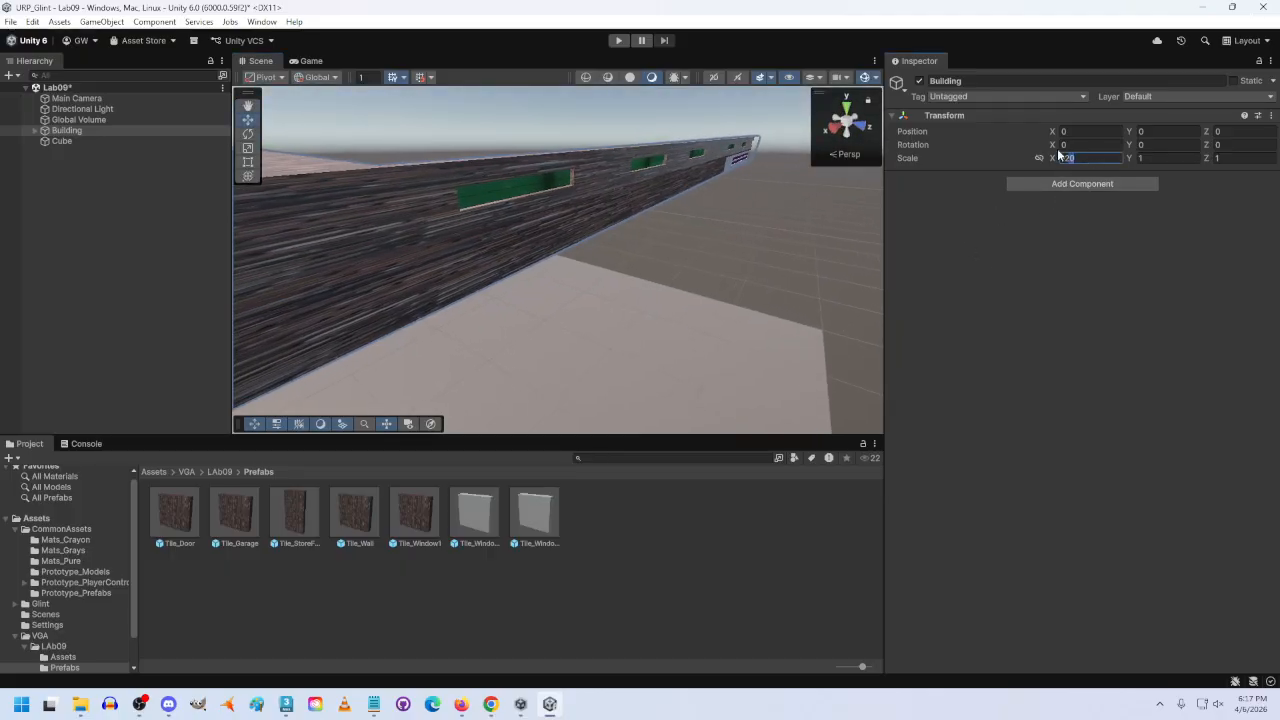
{"action": "key", "text": "BackSpace"}
{"action": "right_click_drag", "start_coordinate": [678, 261], "coordinate": [400, 298]}
{"action": "left_click", "coordinate": [1075, 158]}
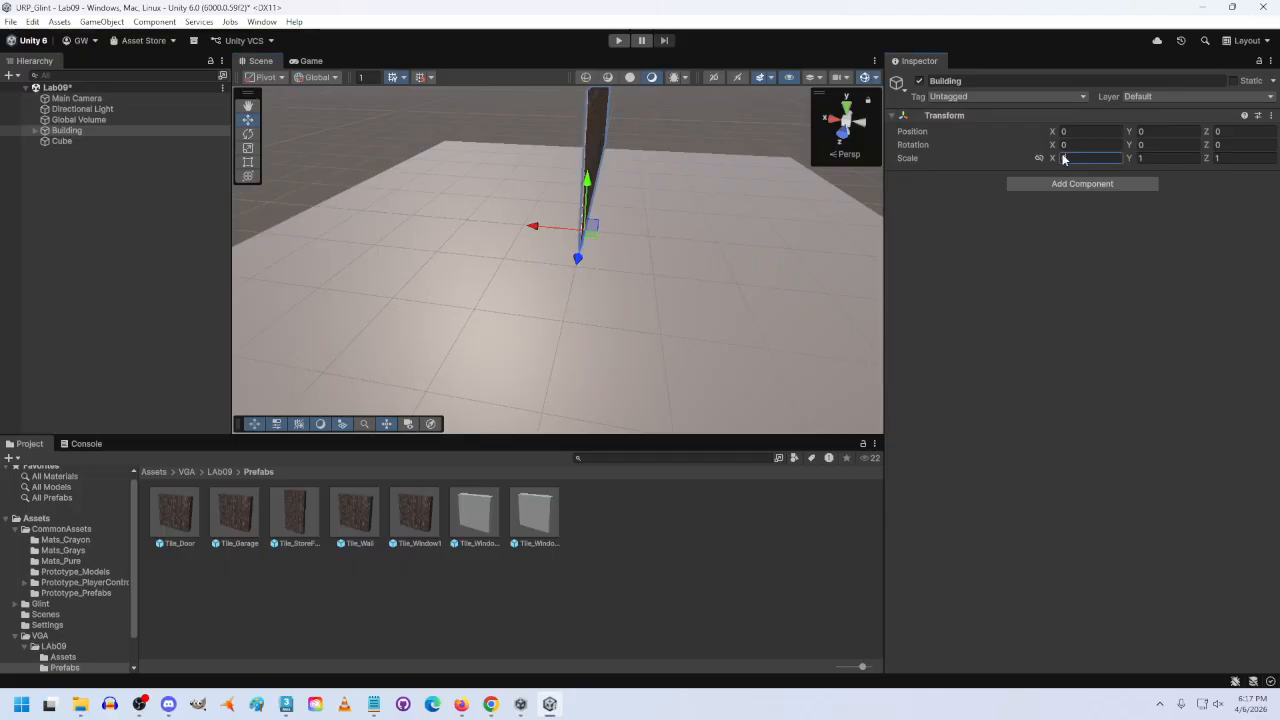
{"action": "type", "text": "1"}
Step: Set the Building's position to X -200 and Z 200
{"action": "left_click", "coordinate": [1083, 133]}
{"action": "type", "text": "-200"}
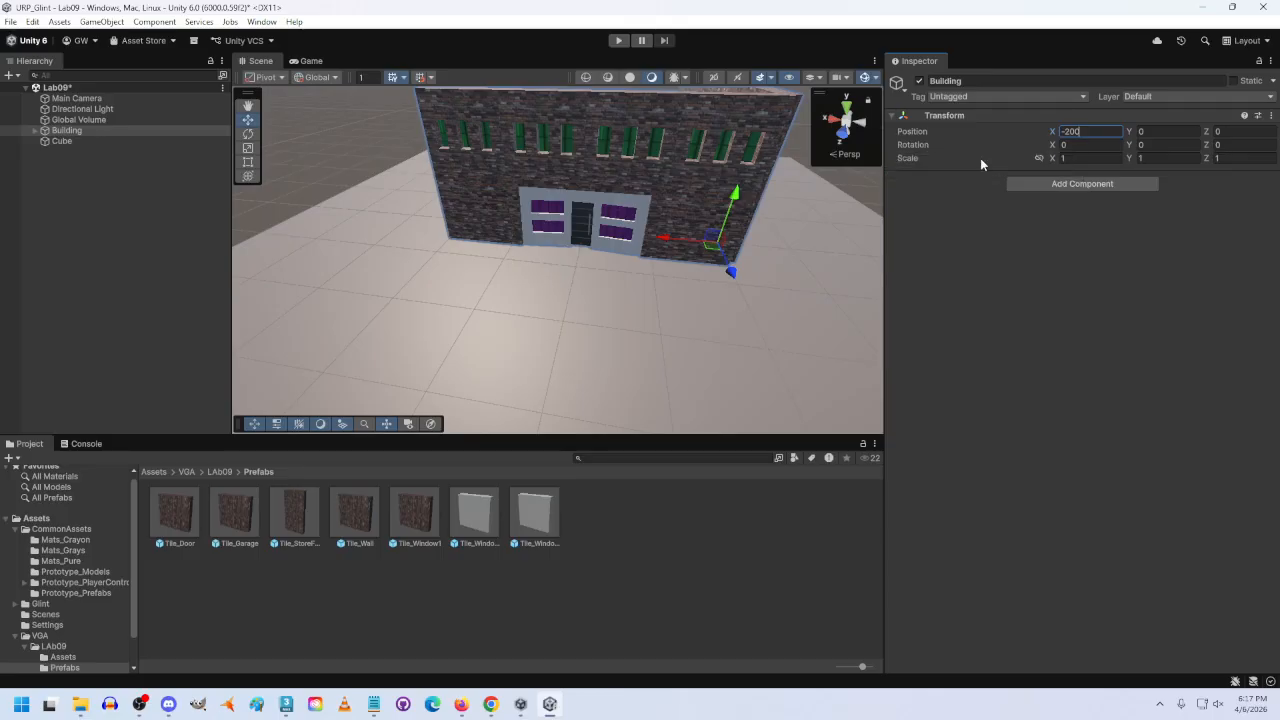
{"action": "type", "text": "200"}
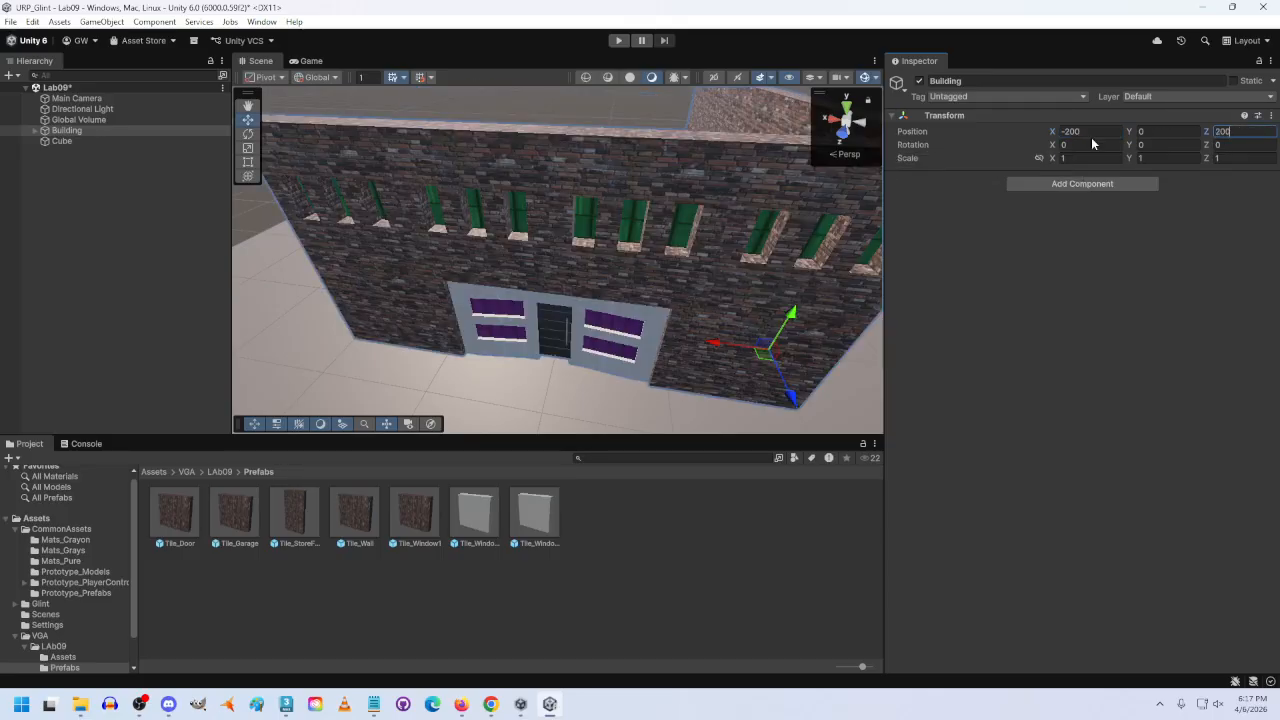
Step: Examine the building's side walls up close, including the garage and the door tile, and select the door tile
{"action": "right_click_drag", "start_coordinate": [780, 287], "coordinate": [473, 213]}
{"action": "key", "text": "w"}
{"action": "key", "text": "s"}
{"action": "key", "text": "w"}
{"action": "key", "text": "s"}
{"action": "key", "text": "d"}
{"action": "key", "text": "w"}
{"action": "right_click", "coordinate": [473, 207]}
{"action": "left_click", "coordinate": [442, 204]}
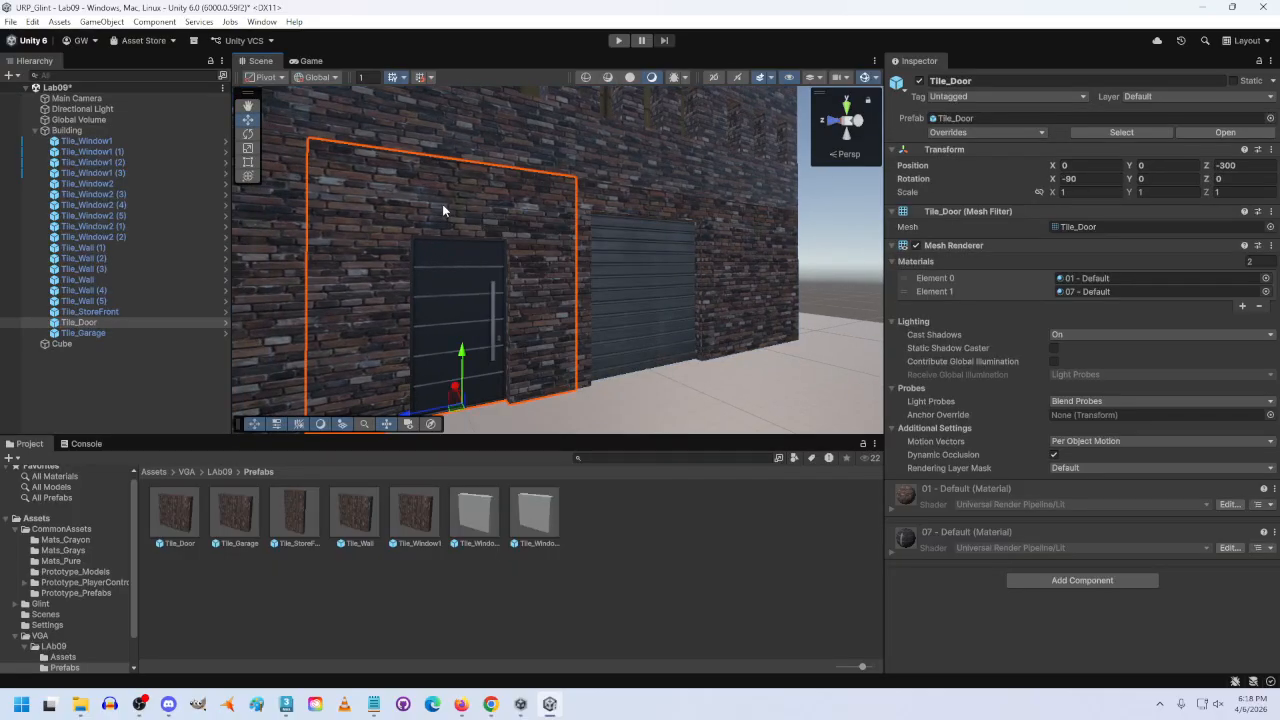
{"action": "right_click_drag", "start_coordinate": [450, 198], "coordinate": [598, 201]}
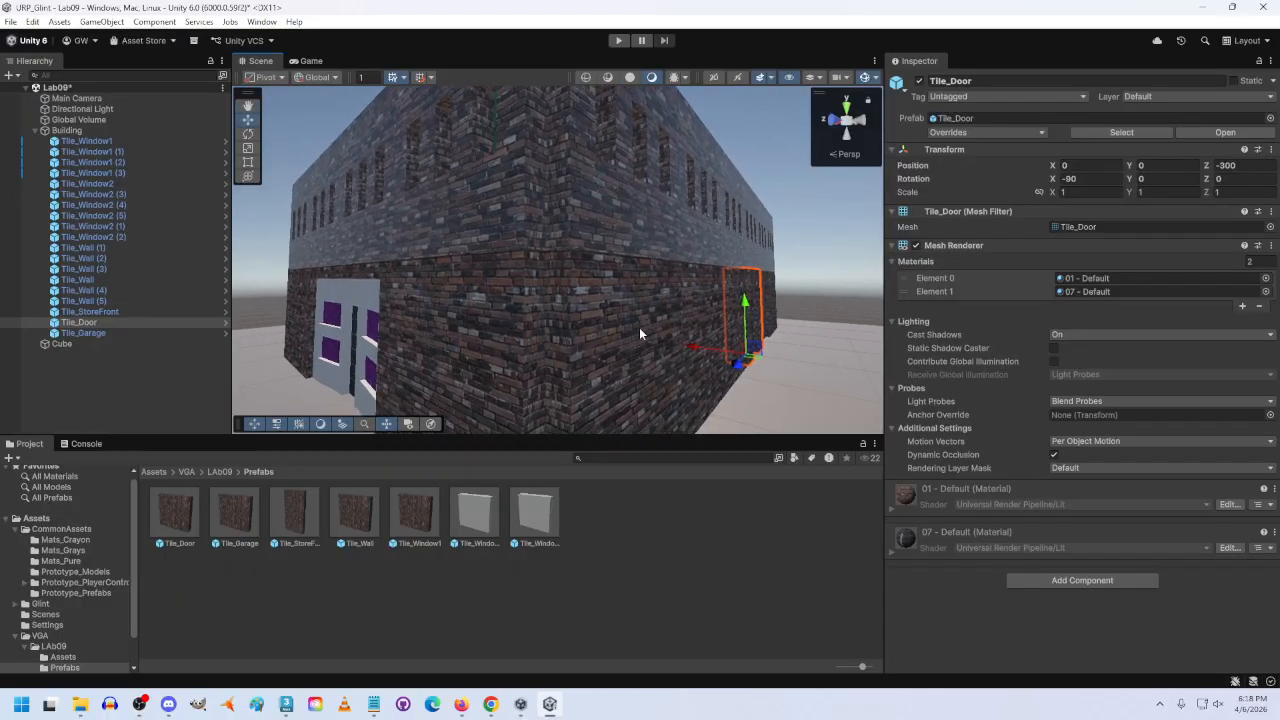
Step: Select the ground-floor wall tile at the front corner and examine the corner joint and whole building from nearer and farther away
{"action": "left_click", "coordinate": [604, 332]}
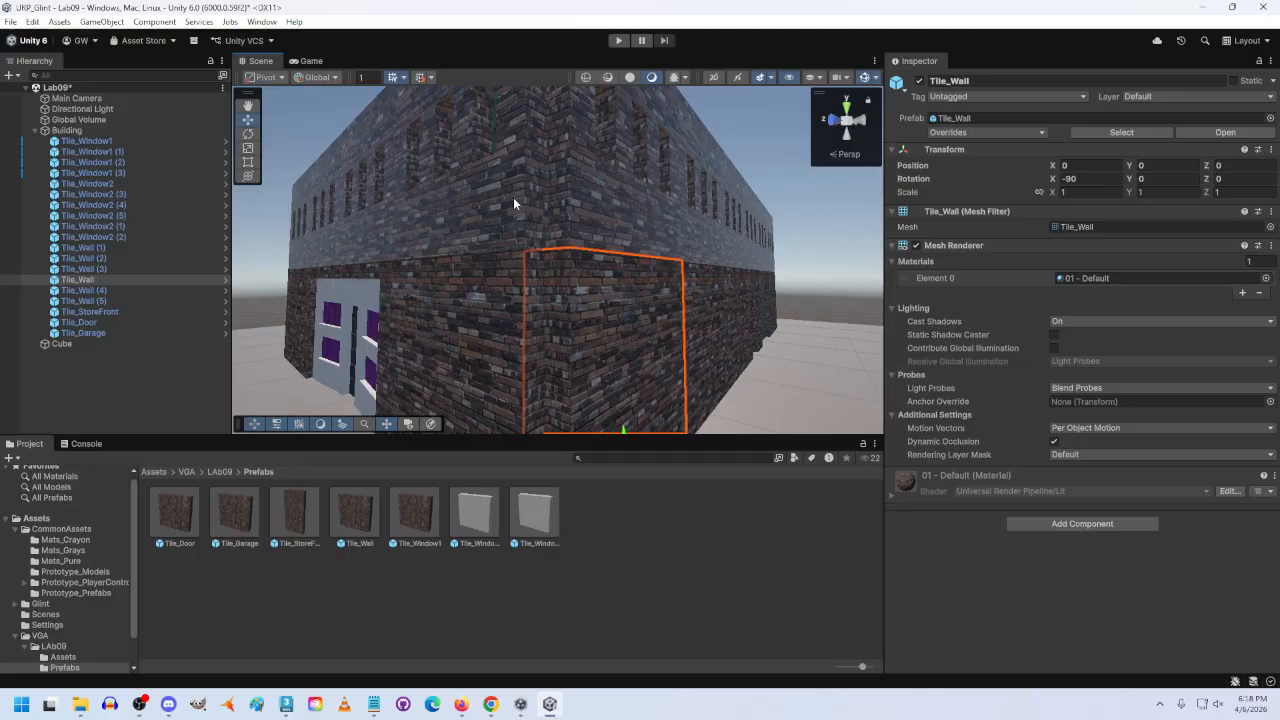
{"action": "right_click_drag", "start_coordinate": [563, 233], "coordinate": [547, 263]}
{"action": "key", "text": "w"}
{"action": "key", "text": "s"}
{"action": "key", "text": "w"}
{"action": "mouse_move", "coordinate": [555, 260]}
{"action": "right_mouse_down"}
{"action": "mouse_move", "coordinate": [586, 252]}
{"action": "mouse_move", "coordinate": [562, 269]}
{"action": "right_mouse_up"}
{"action": "key", "text": "s"}
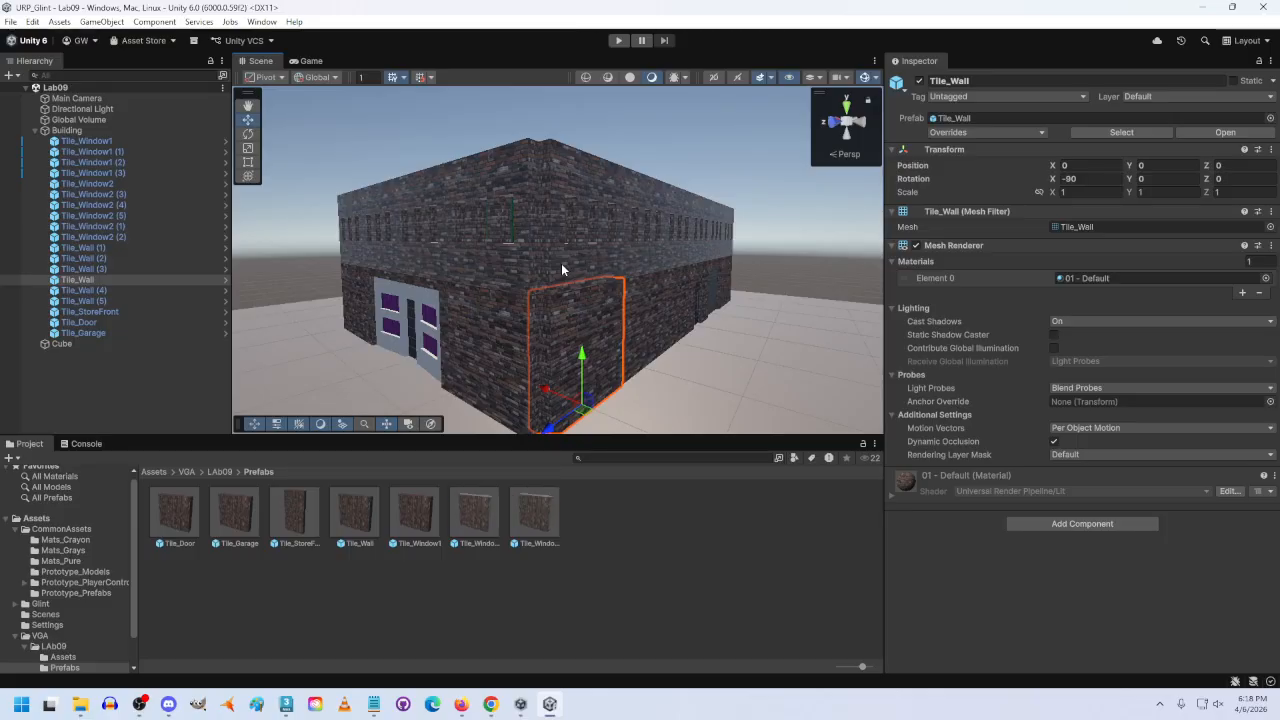
{"action": "right_click_drag", "start_coordinate": [562, 269], "coordinate": [562, 296]}
{"action": "key", "text": "s"}
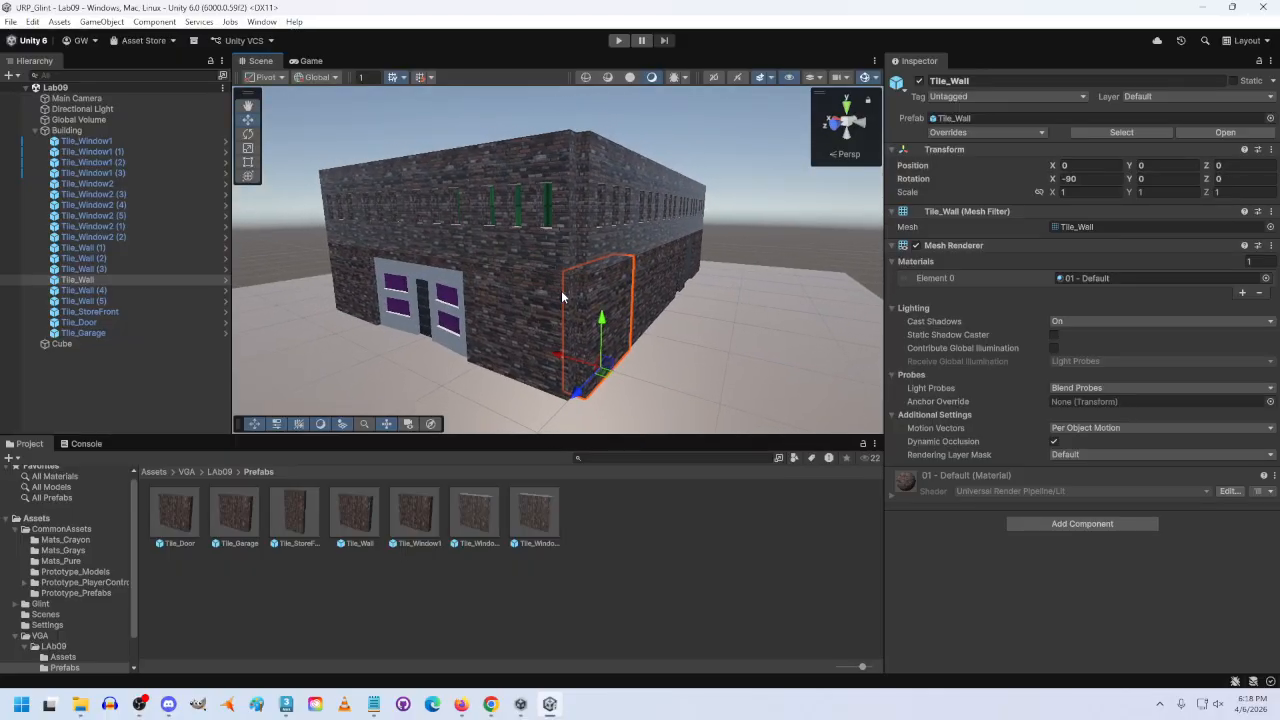